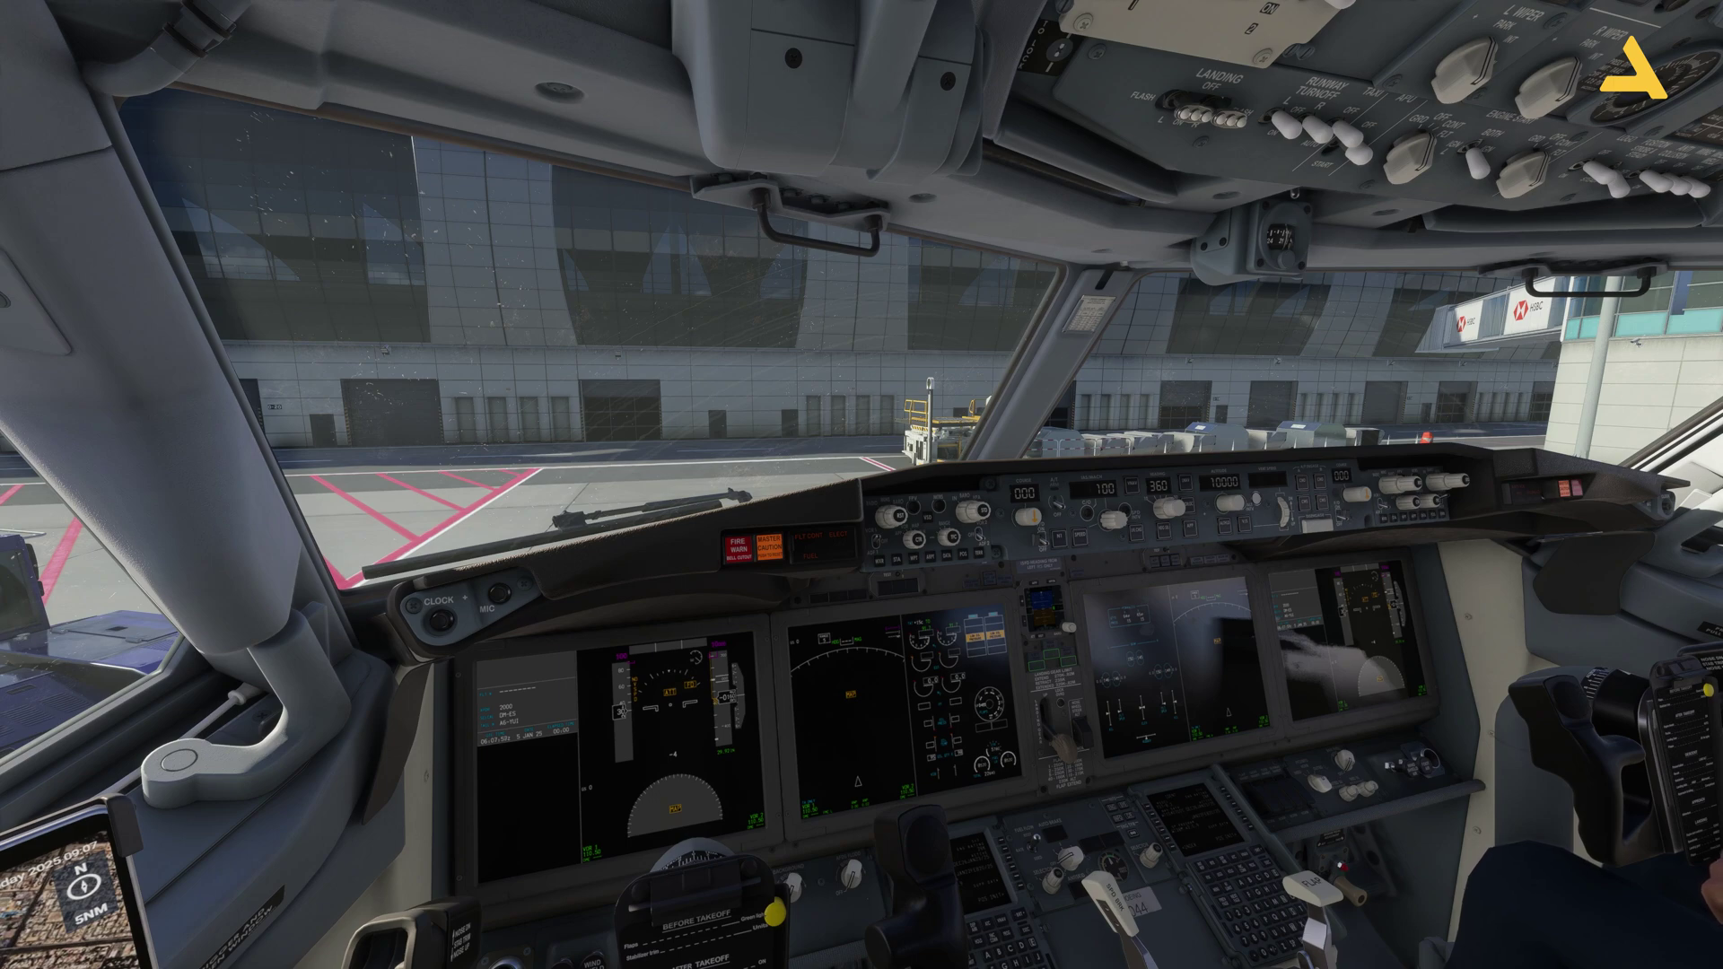
# Detach the EFB tablet from its cockpit mount as a floating window and return to the forward pilot view
pyautogui.hotkey('alt', '1')
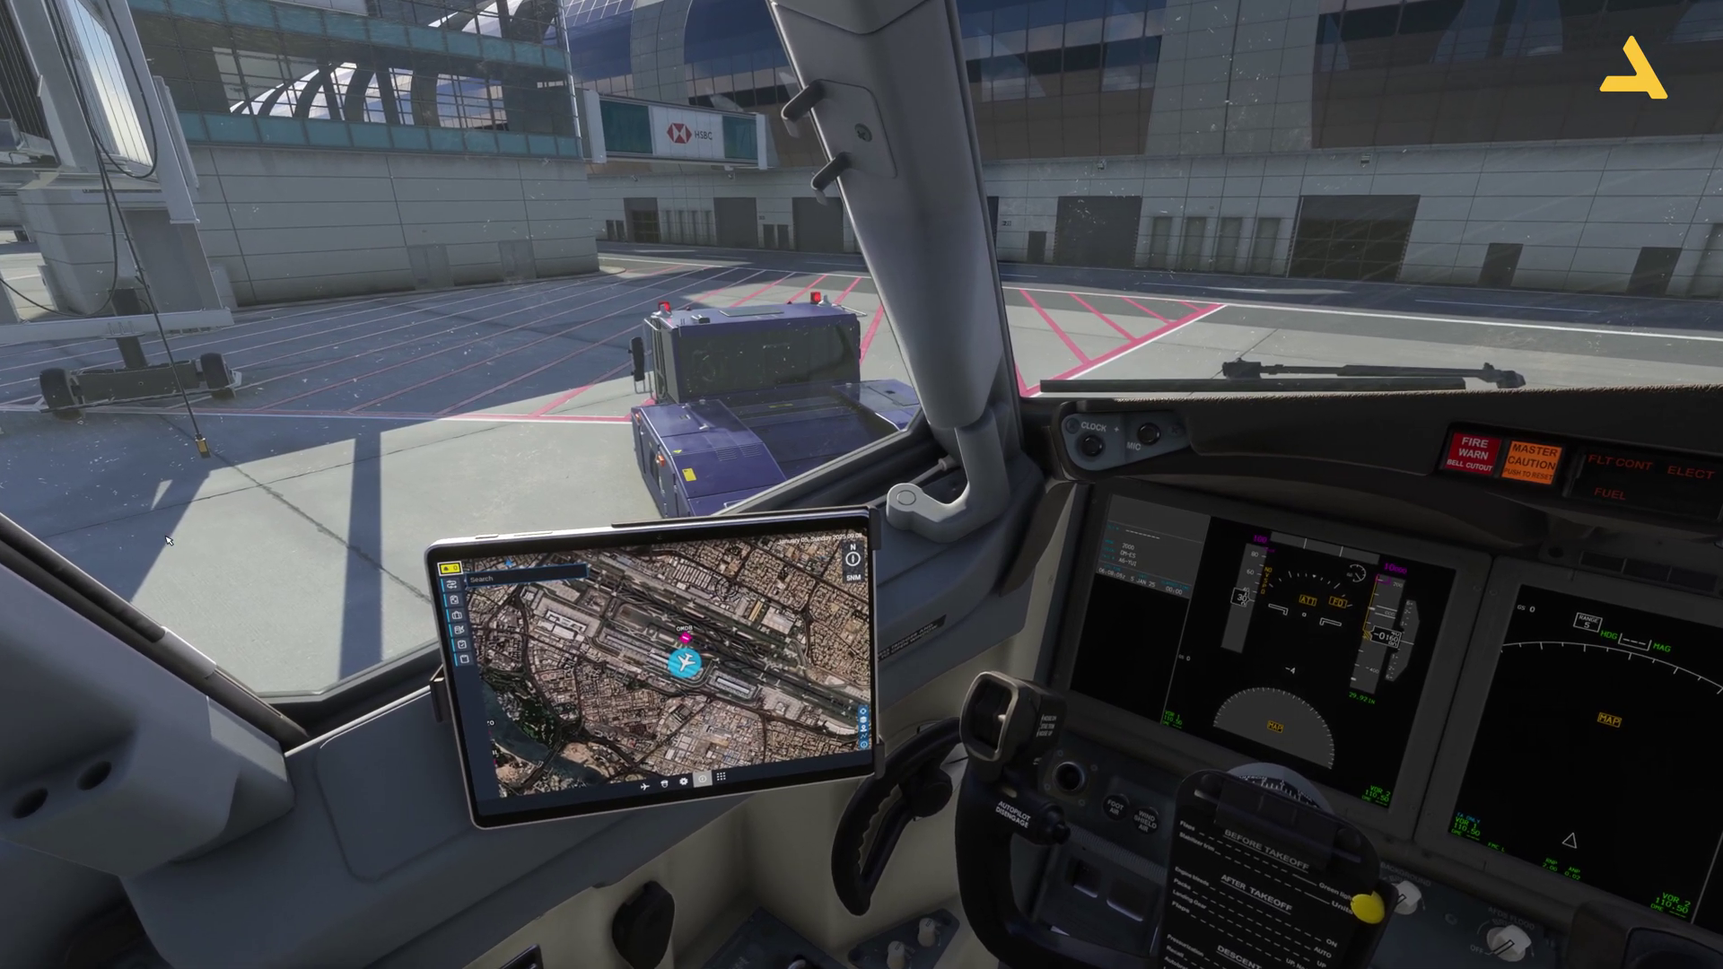
pyautogui.keyDown('alt'); pyautogui.click(668, 650); pyautogui.keyUp('alt')
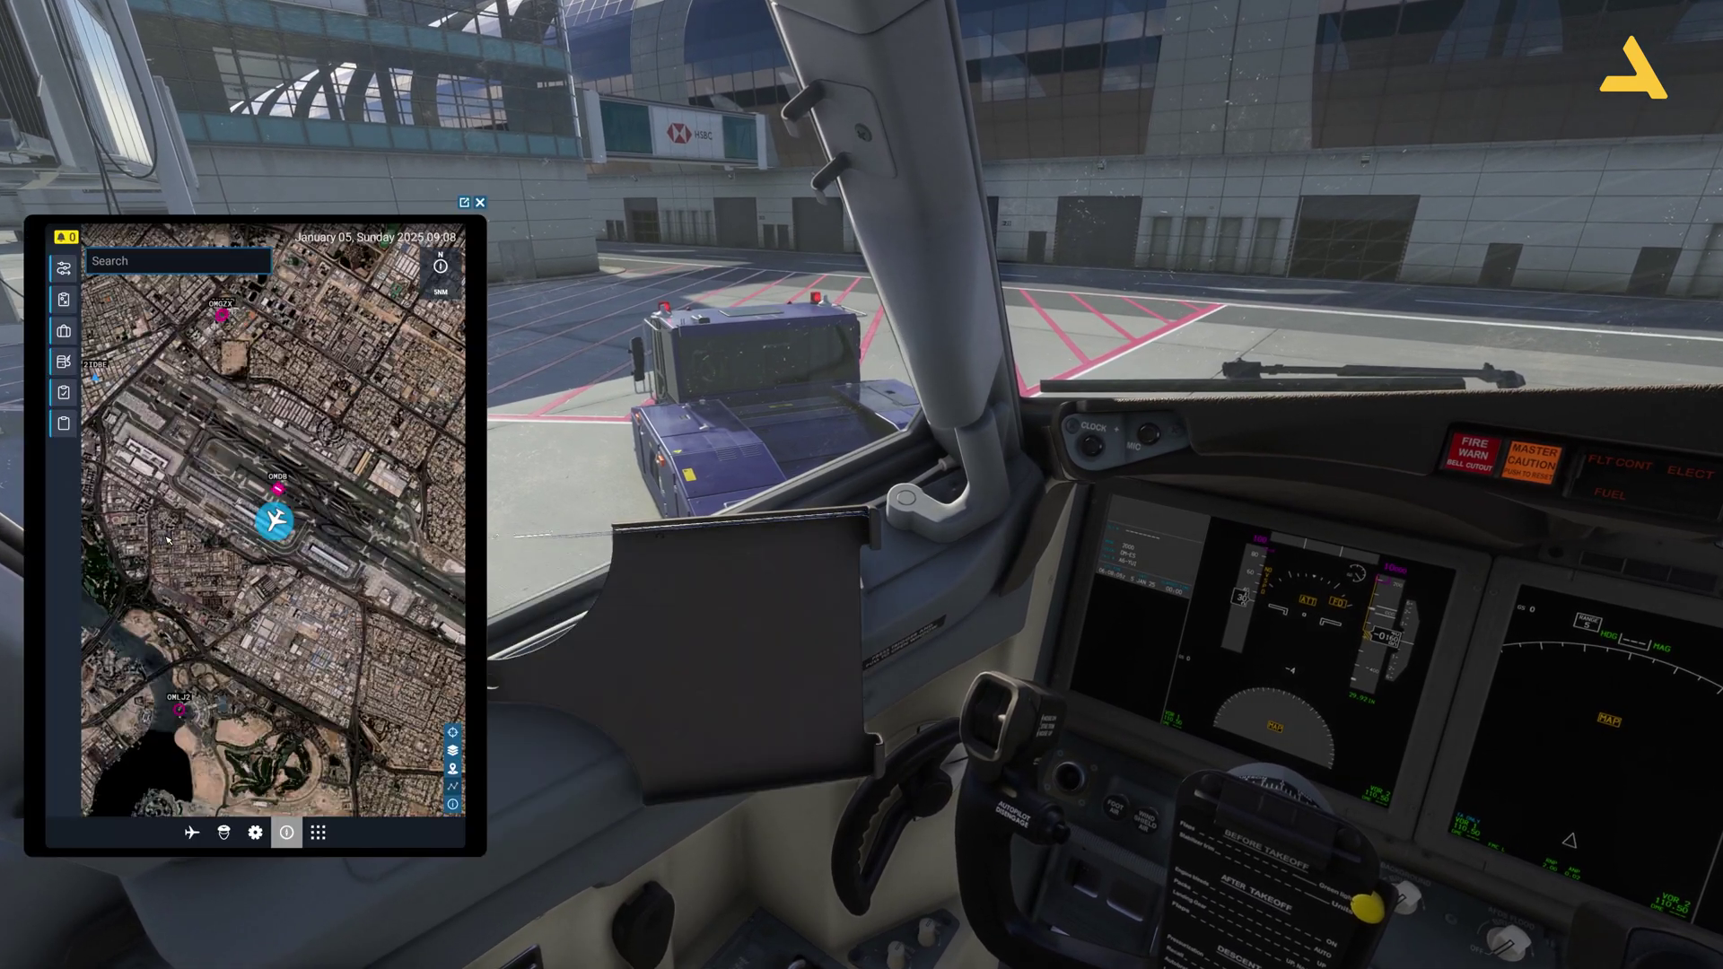
pyautogui.hotkey('ctrl', 'space')
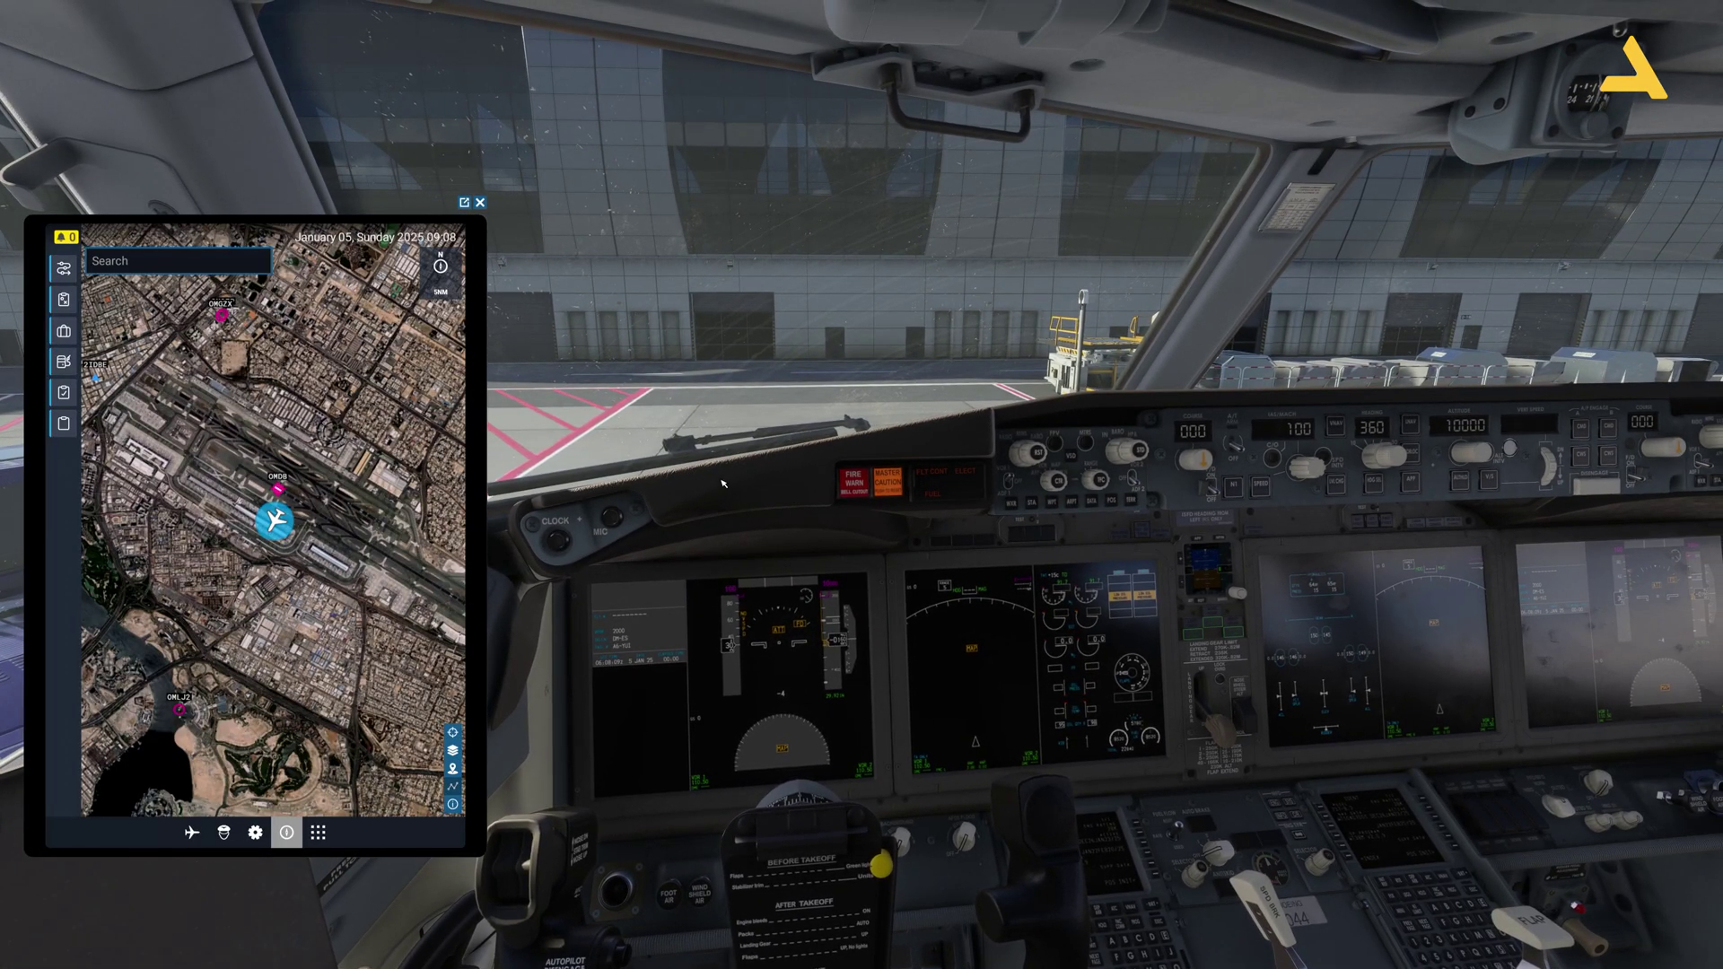
# Bring the captain's CDU into close view and open its SETTINGS page
pyautogui.scroll(1, 722, 483)
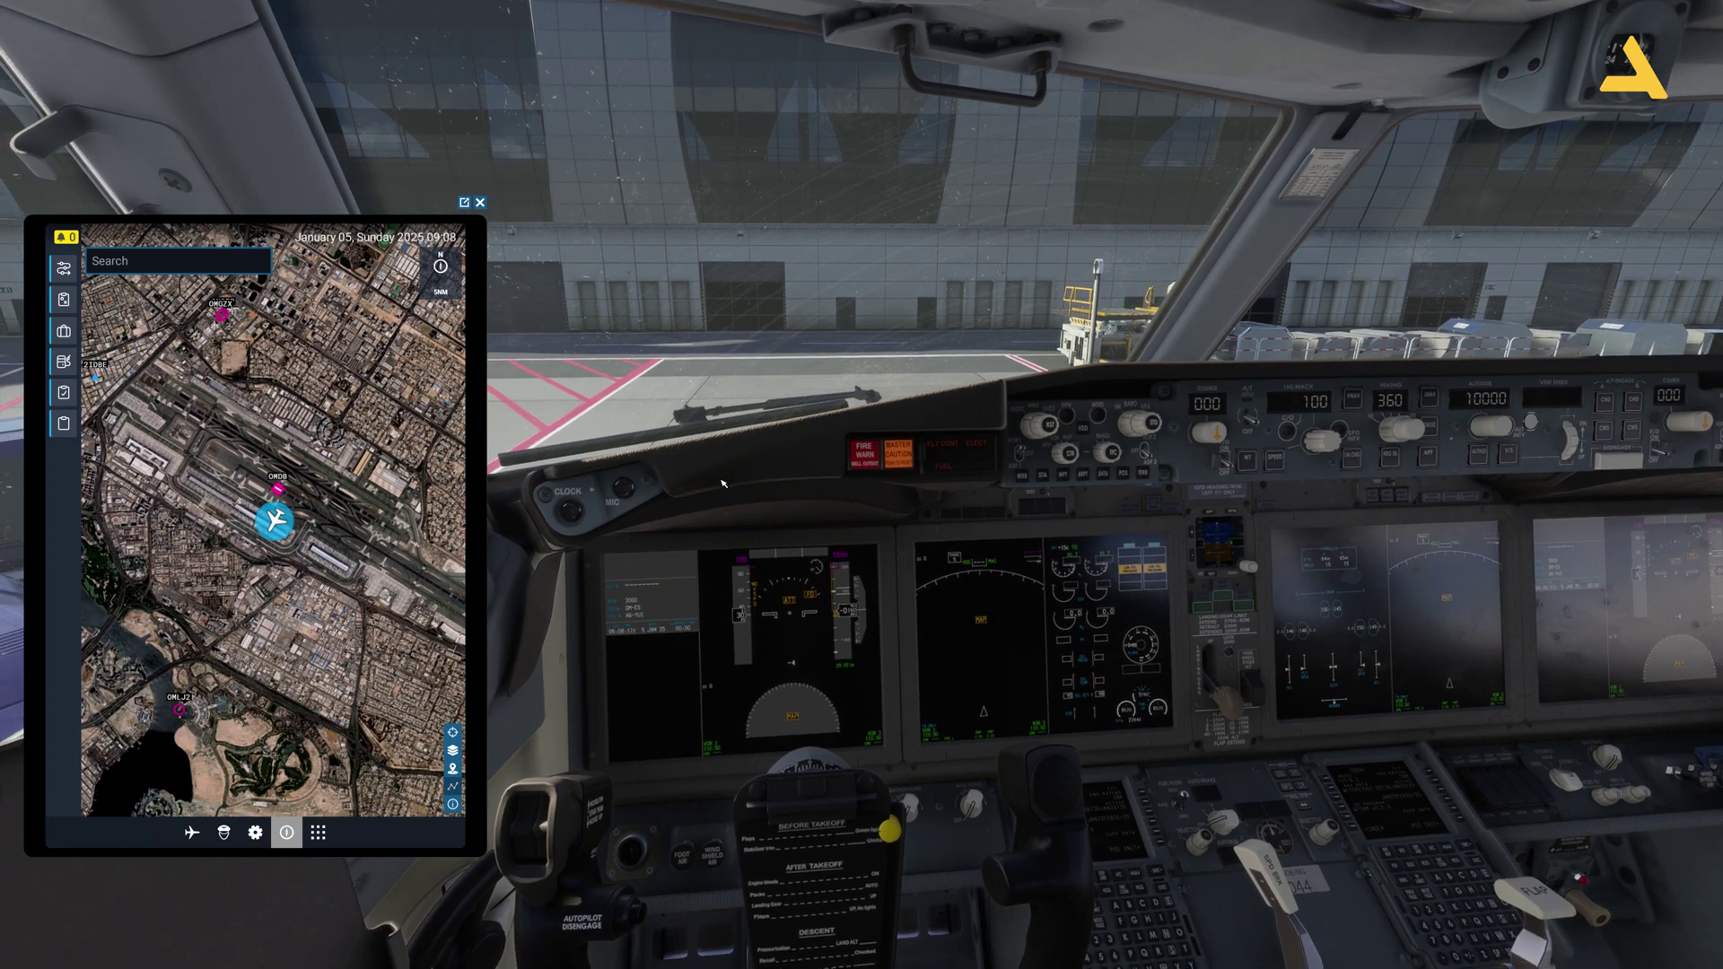
pyautogui.press('a')
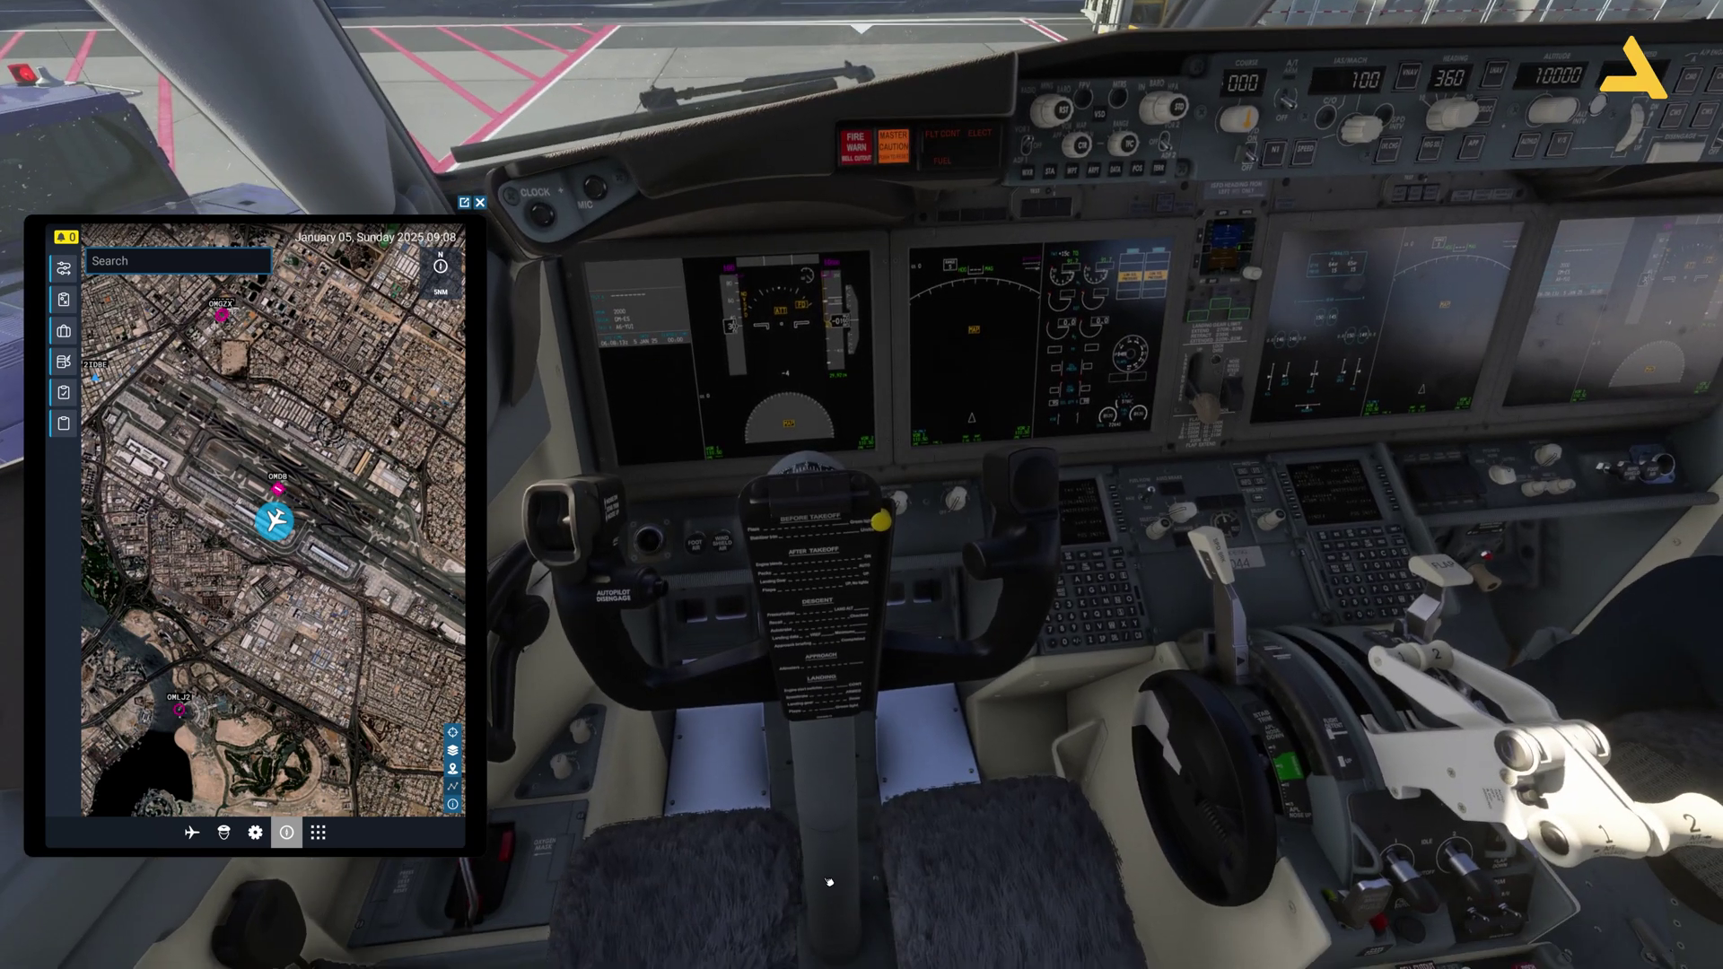
pyautogui.press('a')
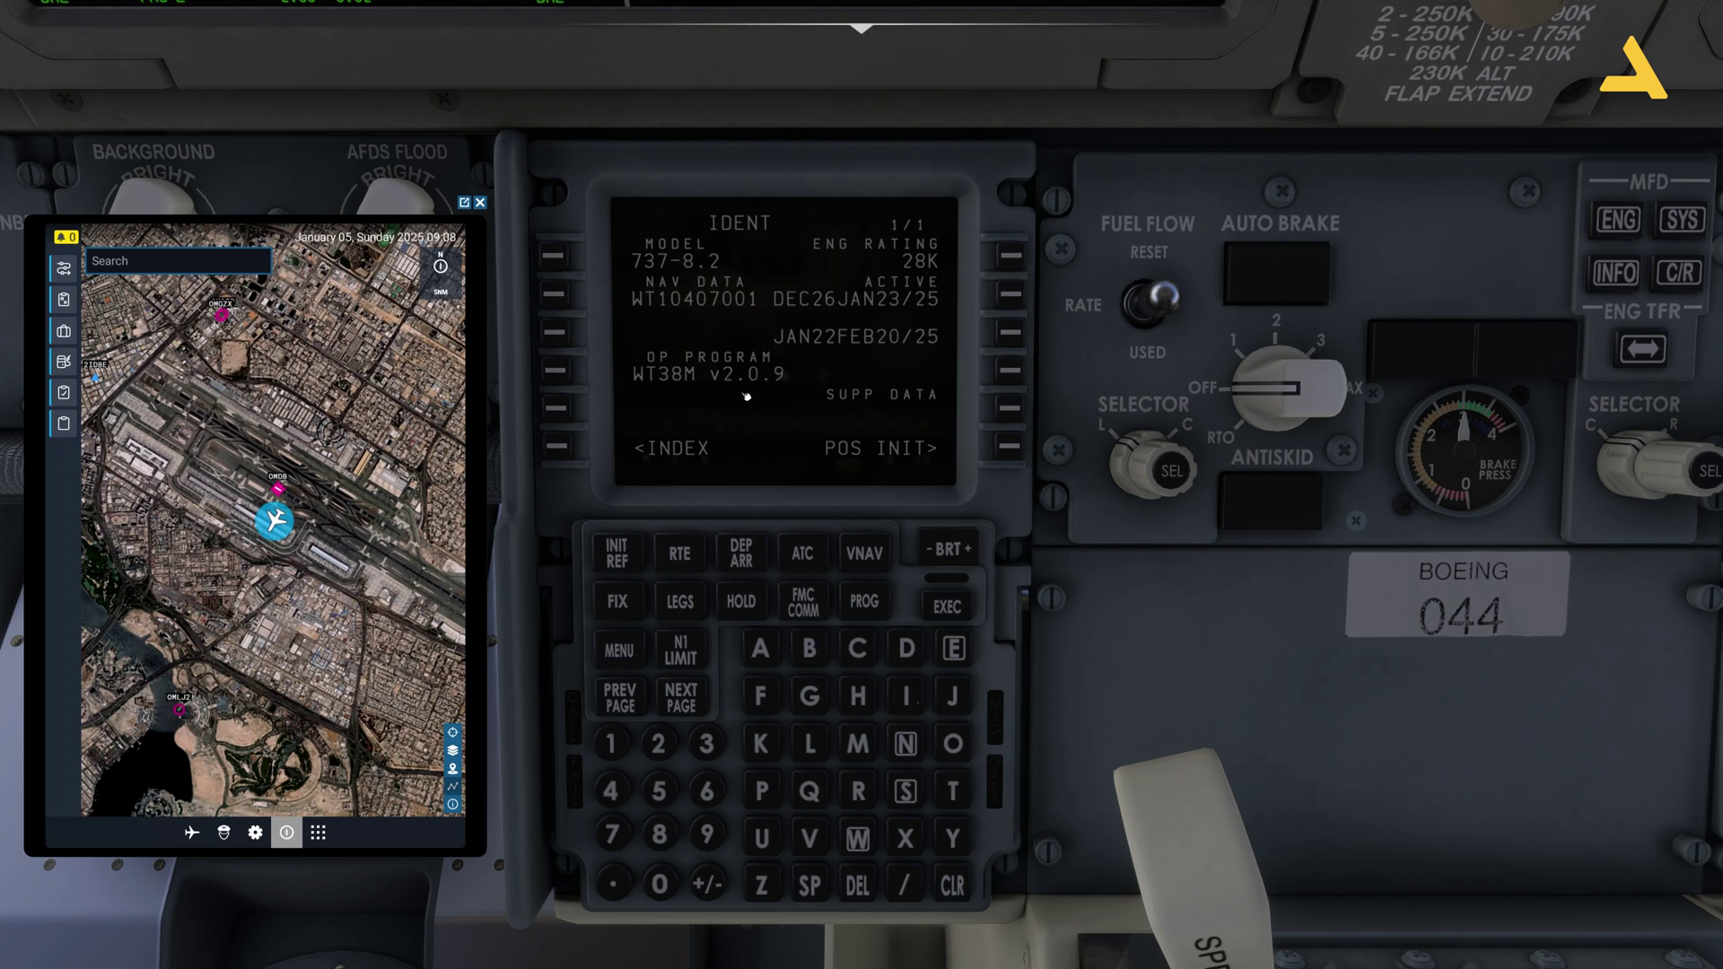
pyautogui.click(619, 658)
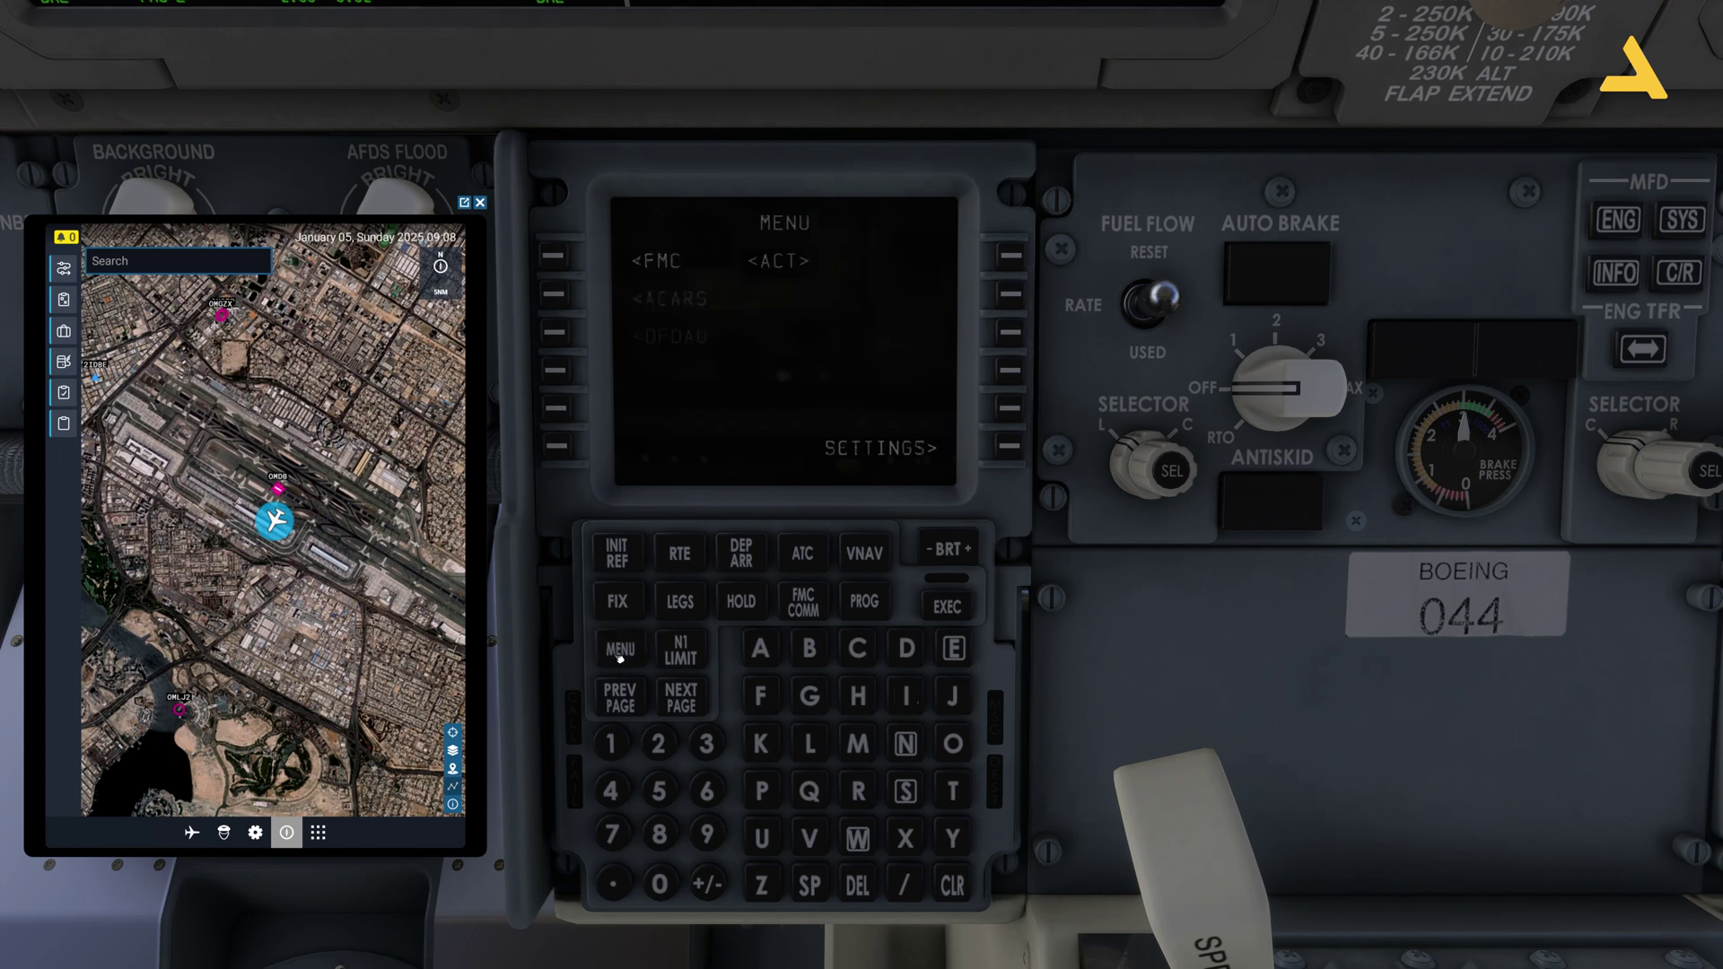
pyautogui.click(1014, 450)
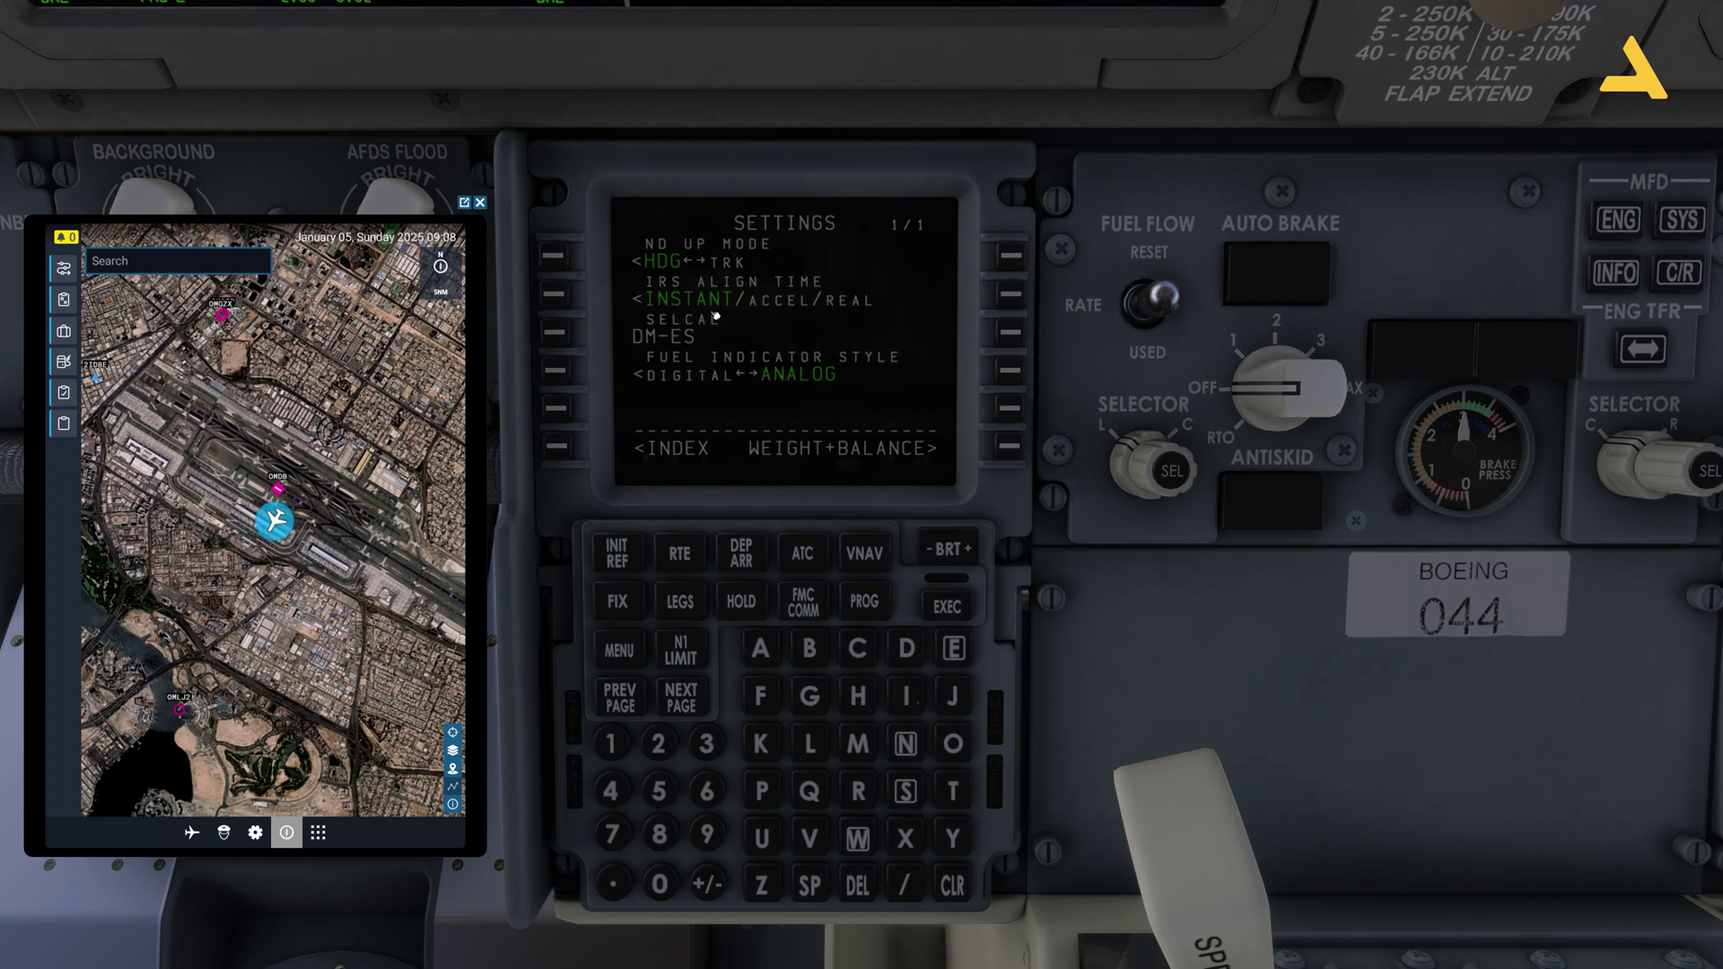
# Cycle the IRS align time through its options on the SETTINGS page and bring it back to INSTANT
pyautogui.click(556, 295)
pyautogui.click(556, 295)
pyautogui.click(556, 295)
pyautogui.click(556, 296)
pyautogui.click(553, 303)
pyautogui.click(553, 303)
pyautogui.press('BackSpace')
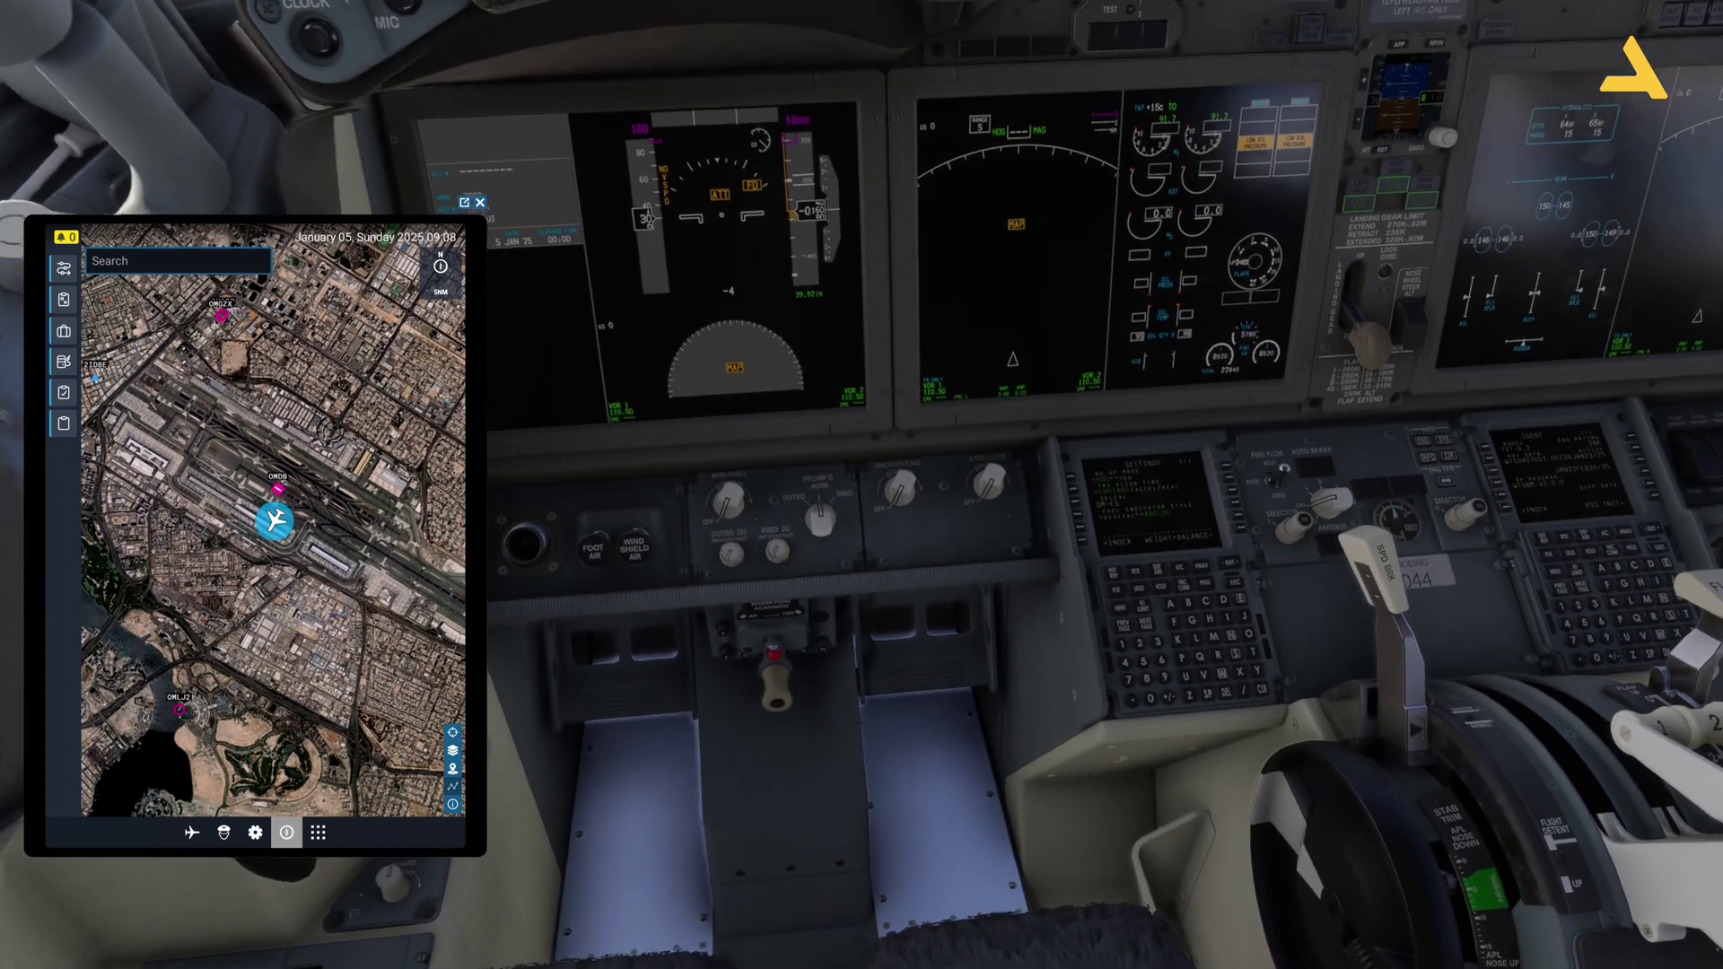
pyautogui.hotkey('alt', '2')
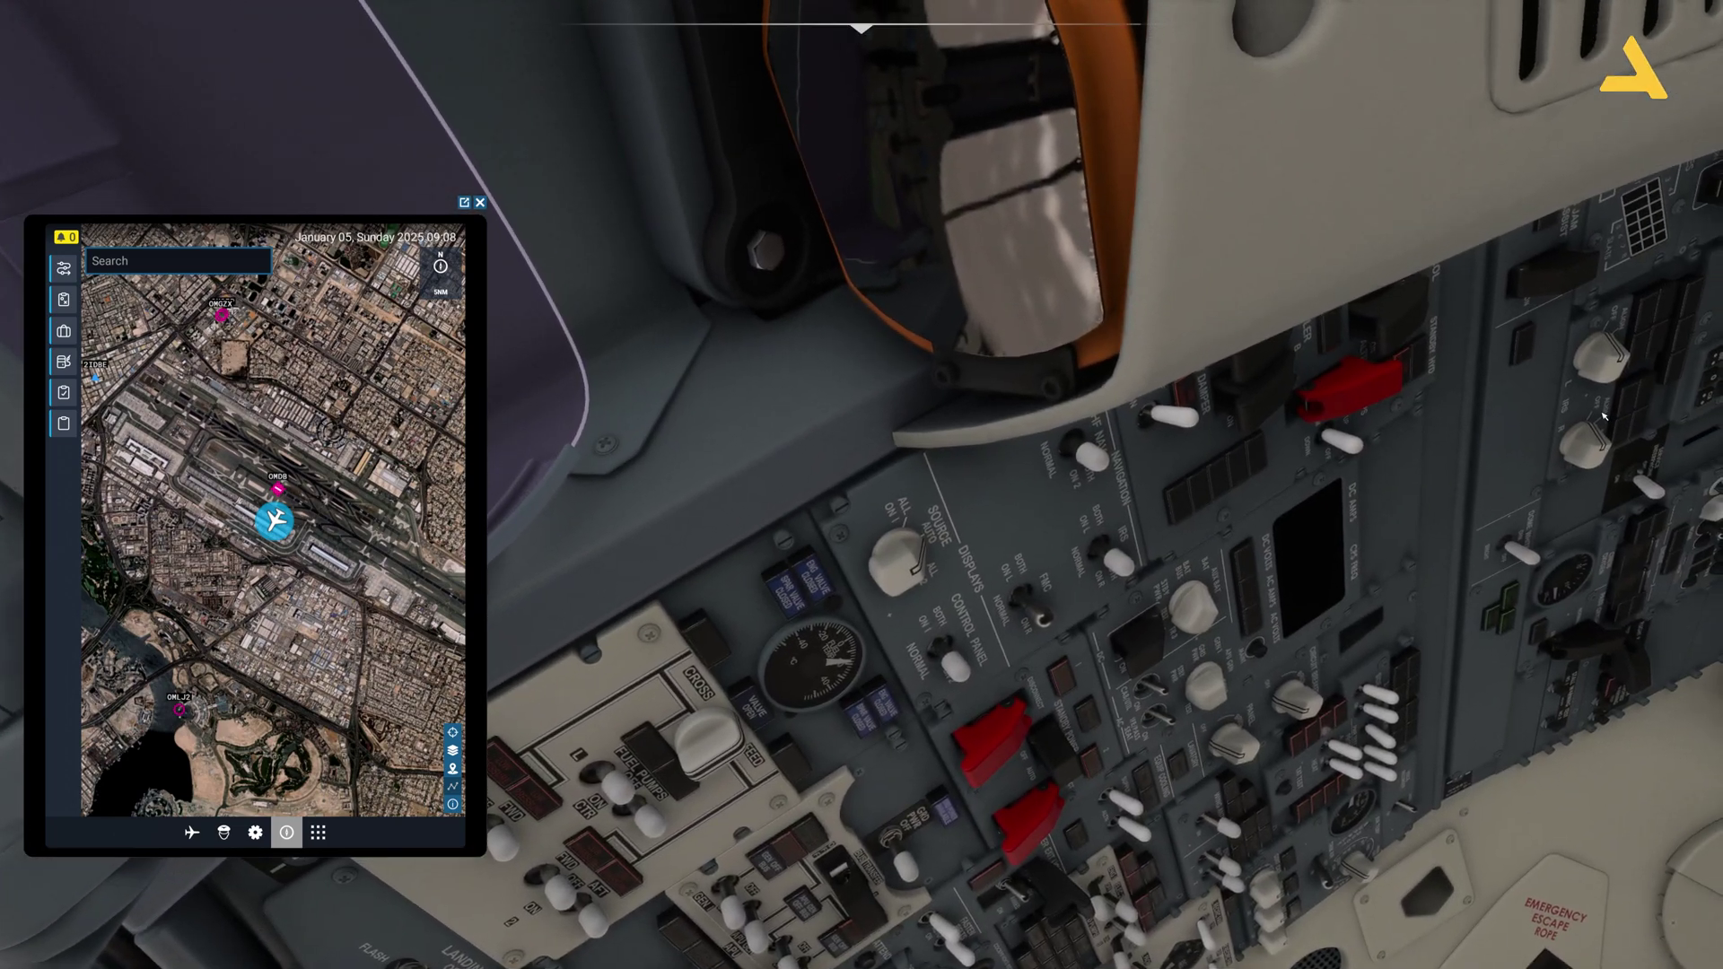
pyautogui.hotkey('alt', '3')
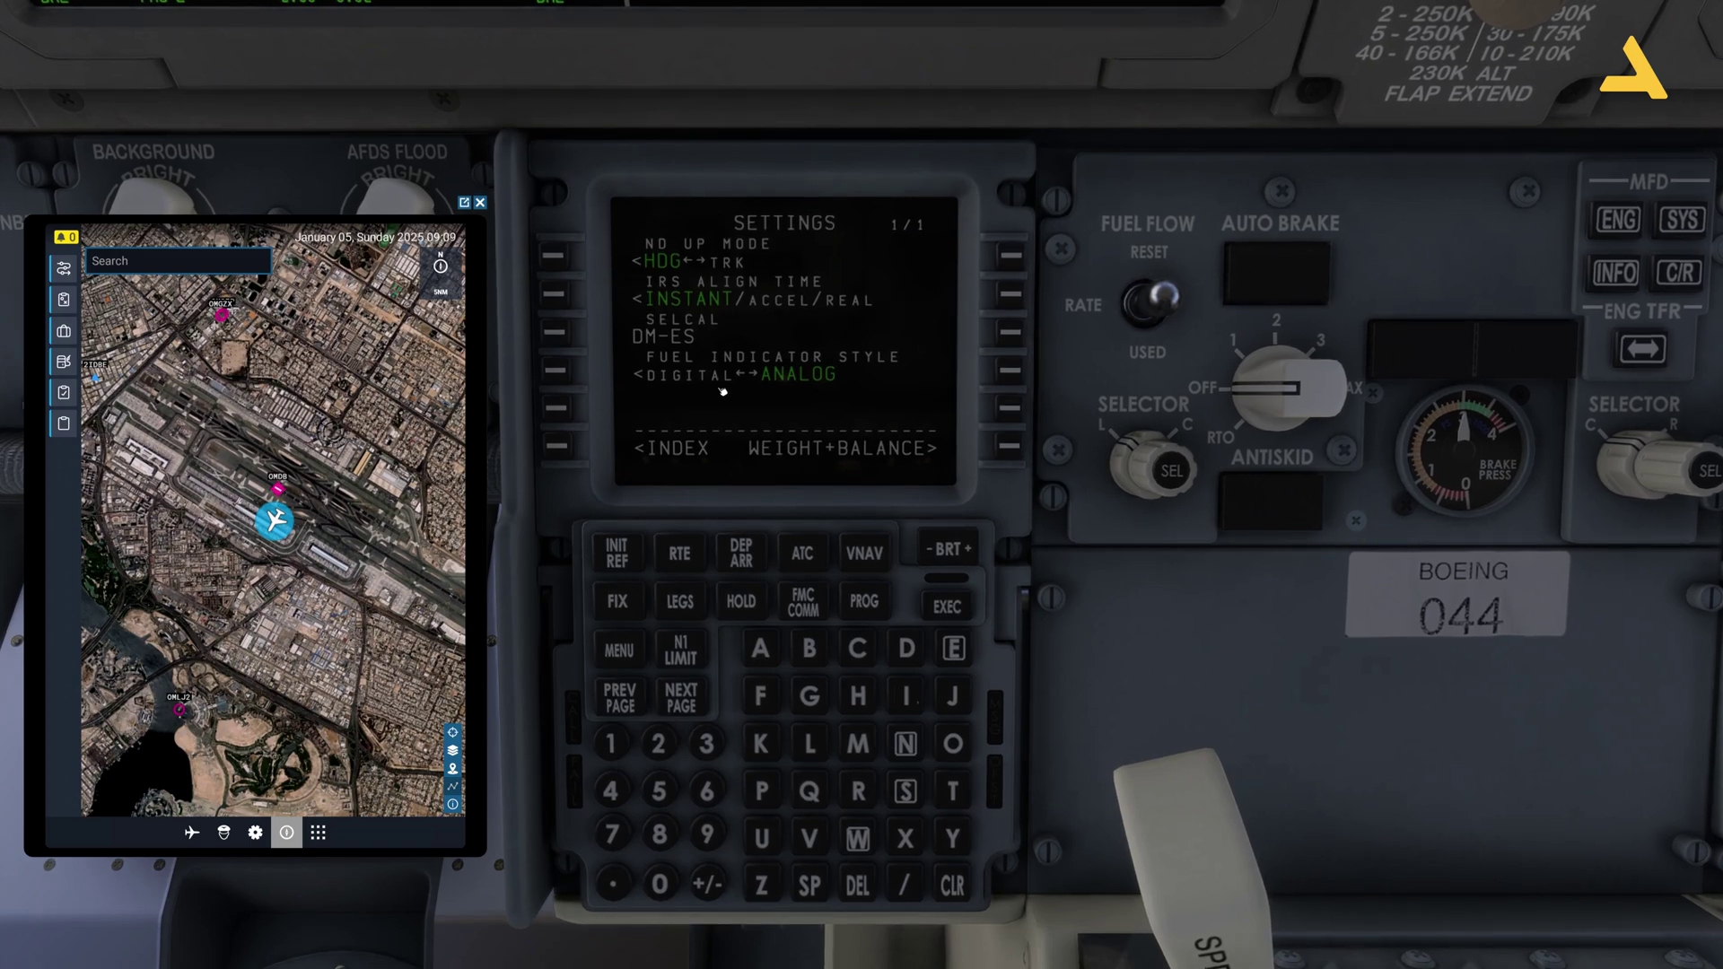
pyautogui.hotkey('alt', '1')
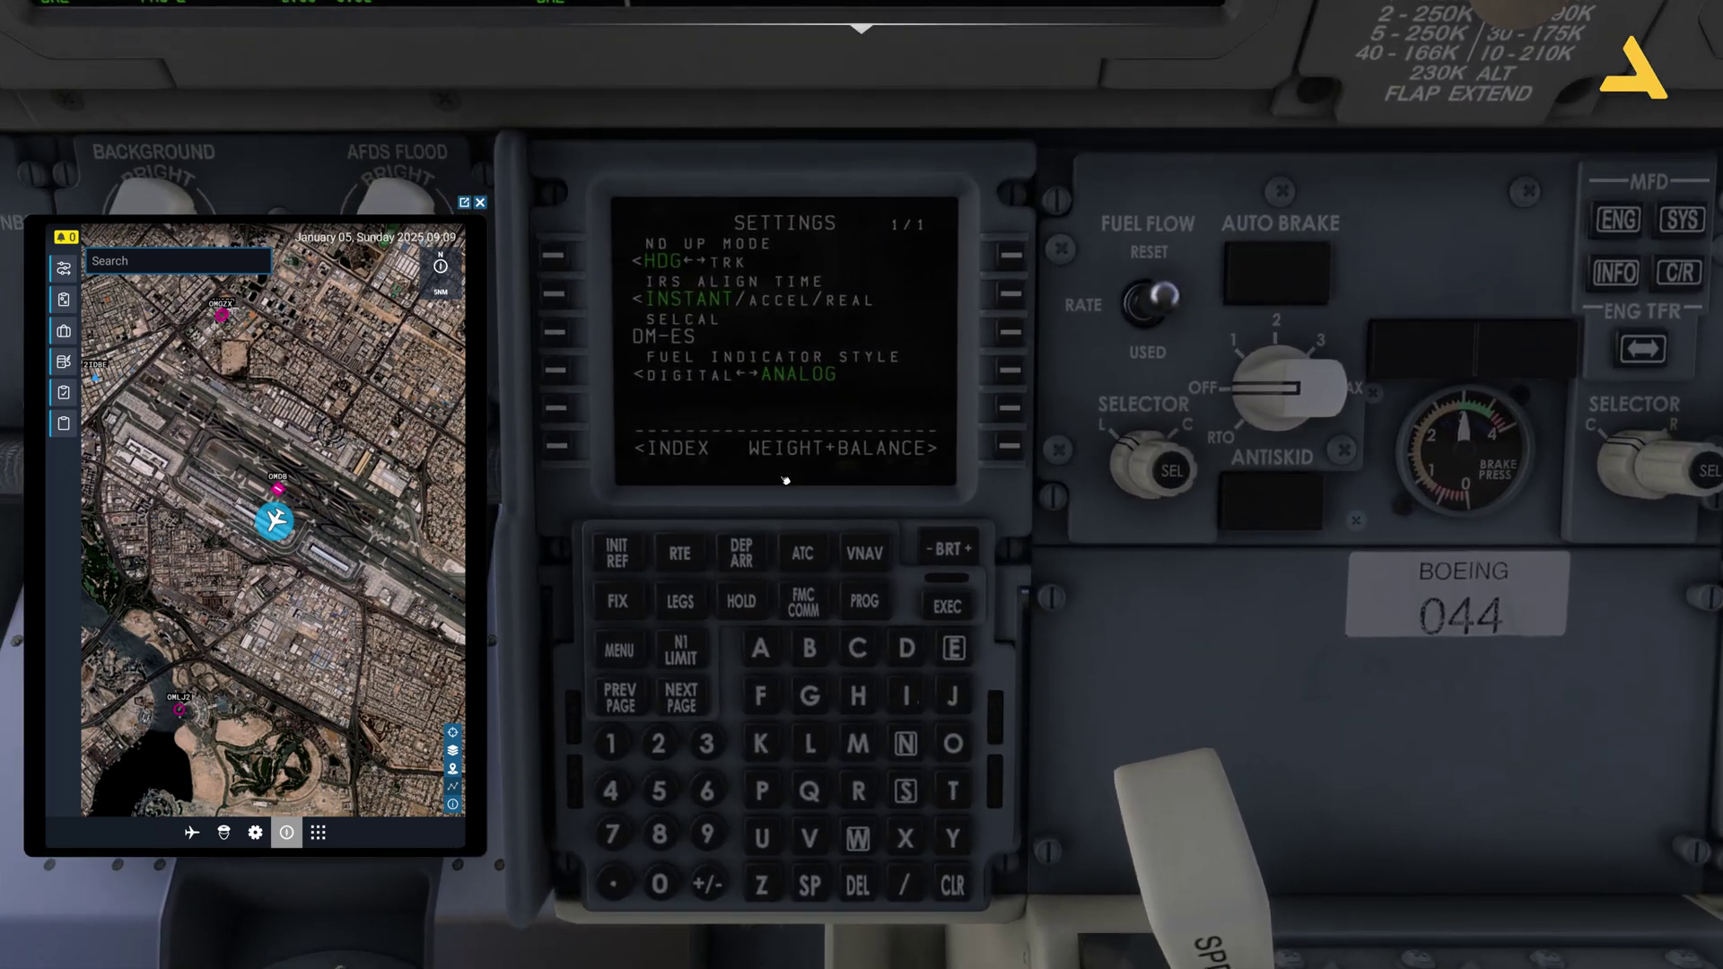
# Open the WEIGHT & BALANCE page on the CDU and set the passenger count to 136
pyautogui.click(1013, 447)
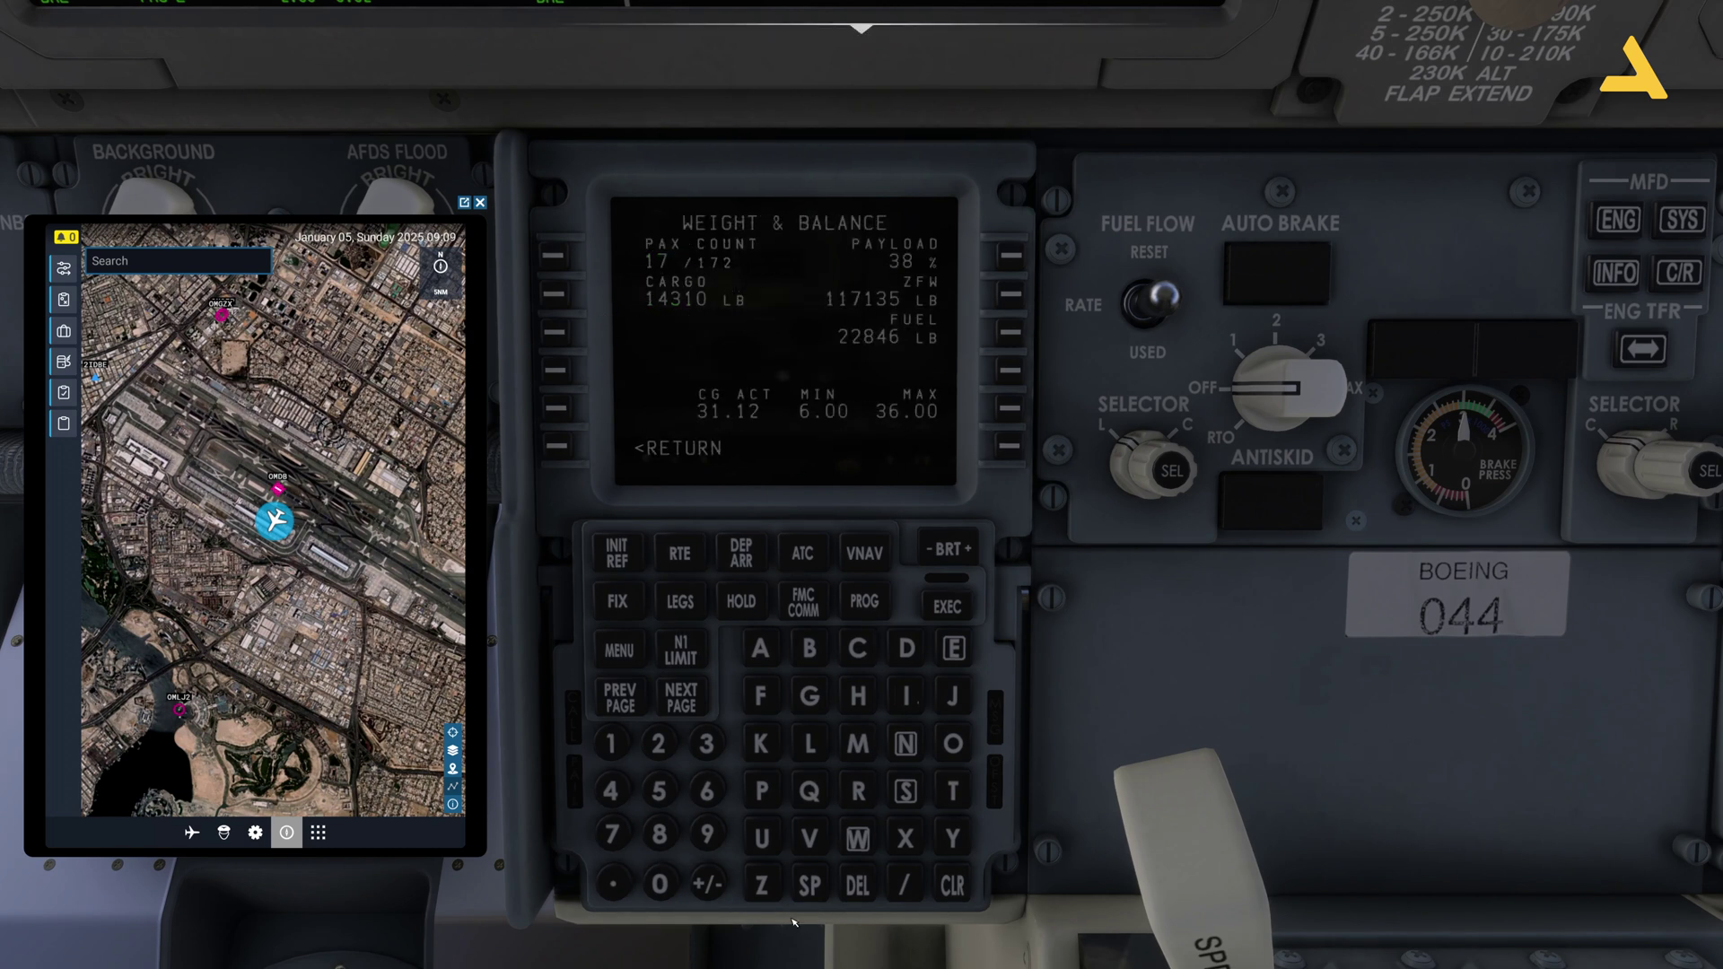
pyautogui.click(610, 746)
pyautogui.click(612, 833)
pyautogui.click(659, 744)
pyautogui.click(554, 254)
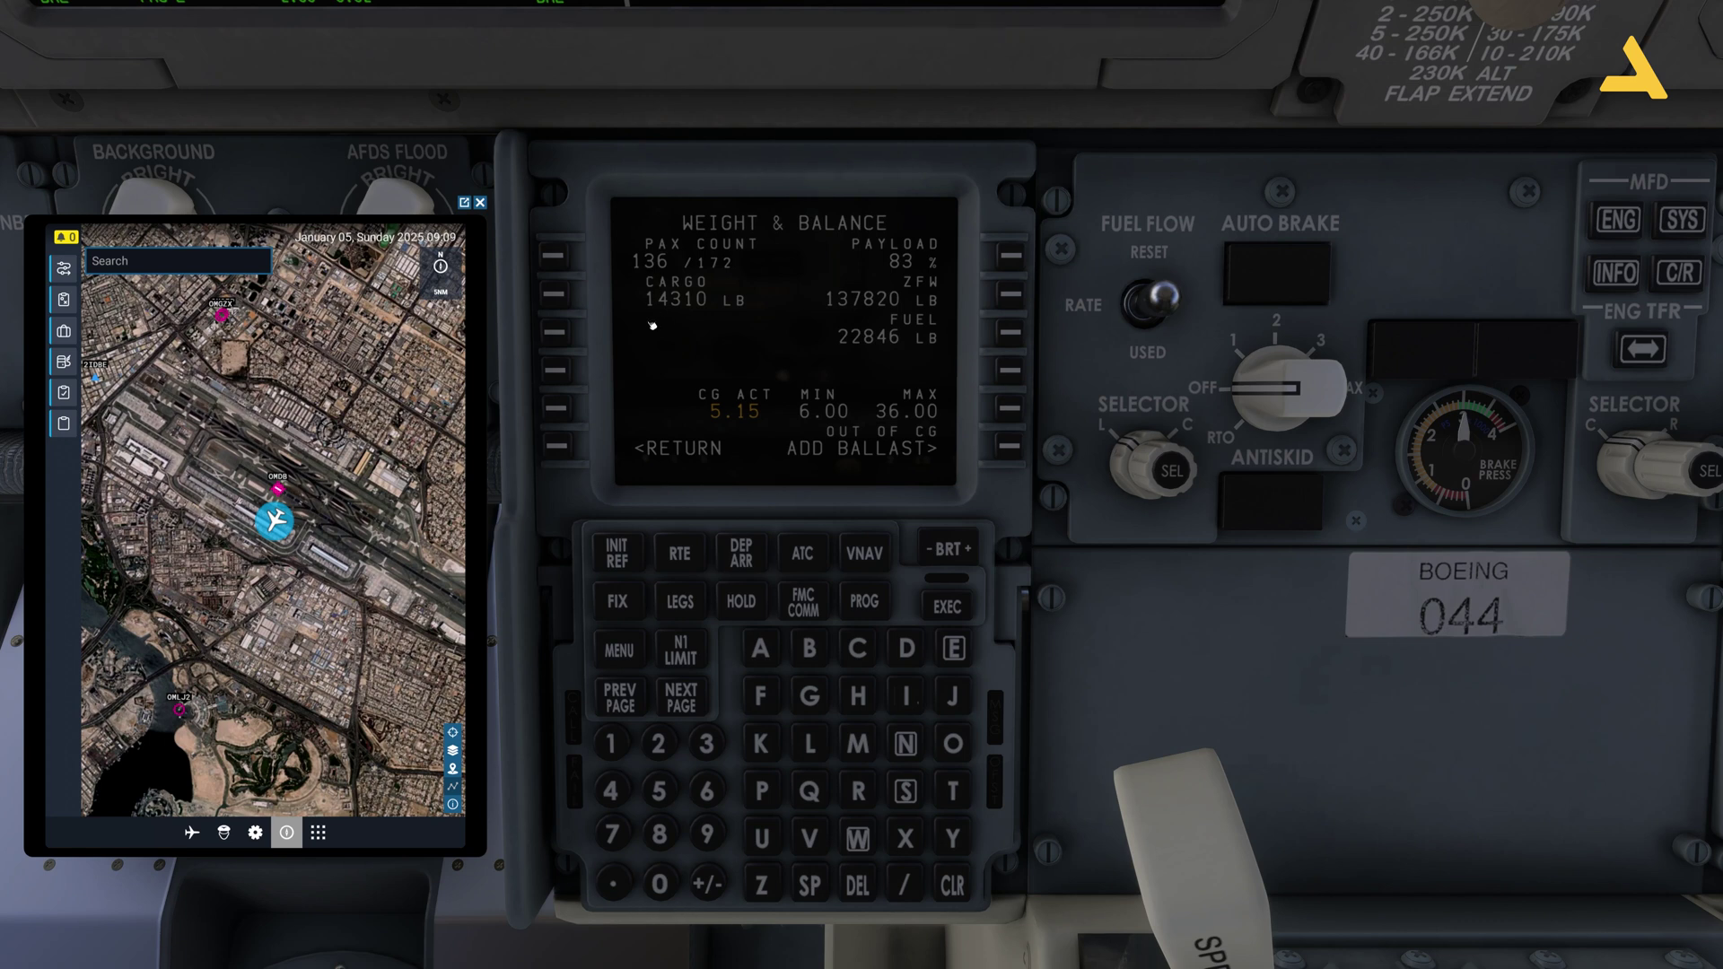
# Set the cargo weight to 15000 lb on the WEIGHT & BALANCE page
pyautogui.click(614, 752)
pyautogui.click(658, 791)
pyautogui.click(662, 884)
pyautogui.click(662, 884)
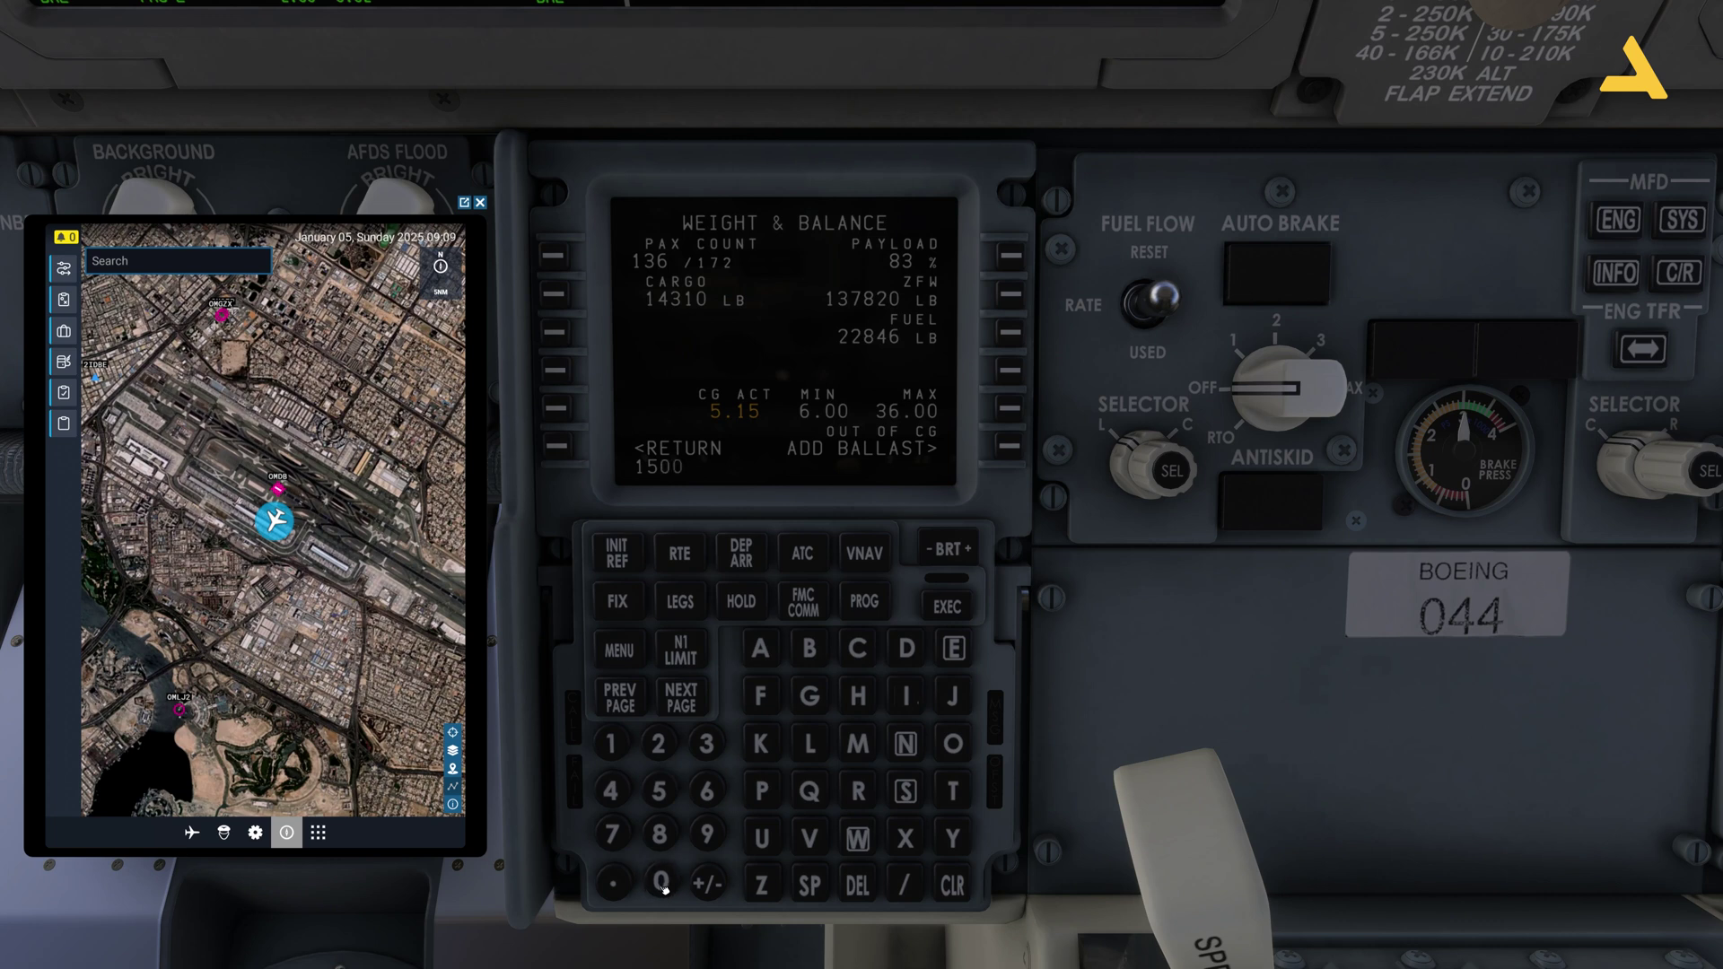
pyautogui.click(552, 294)
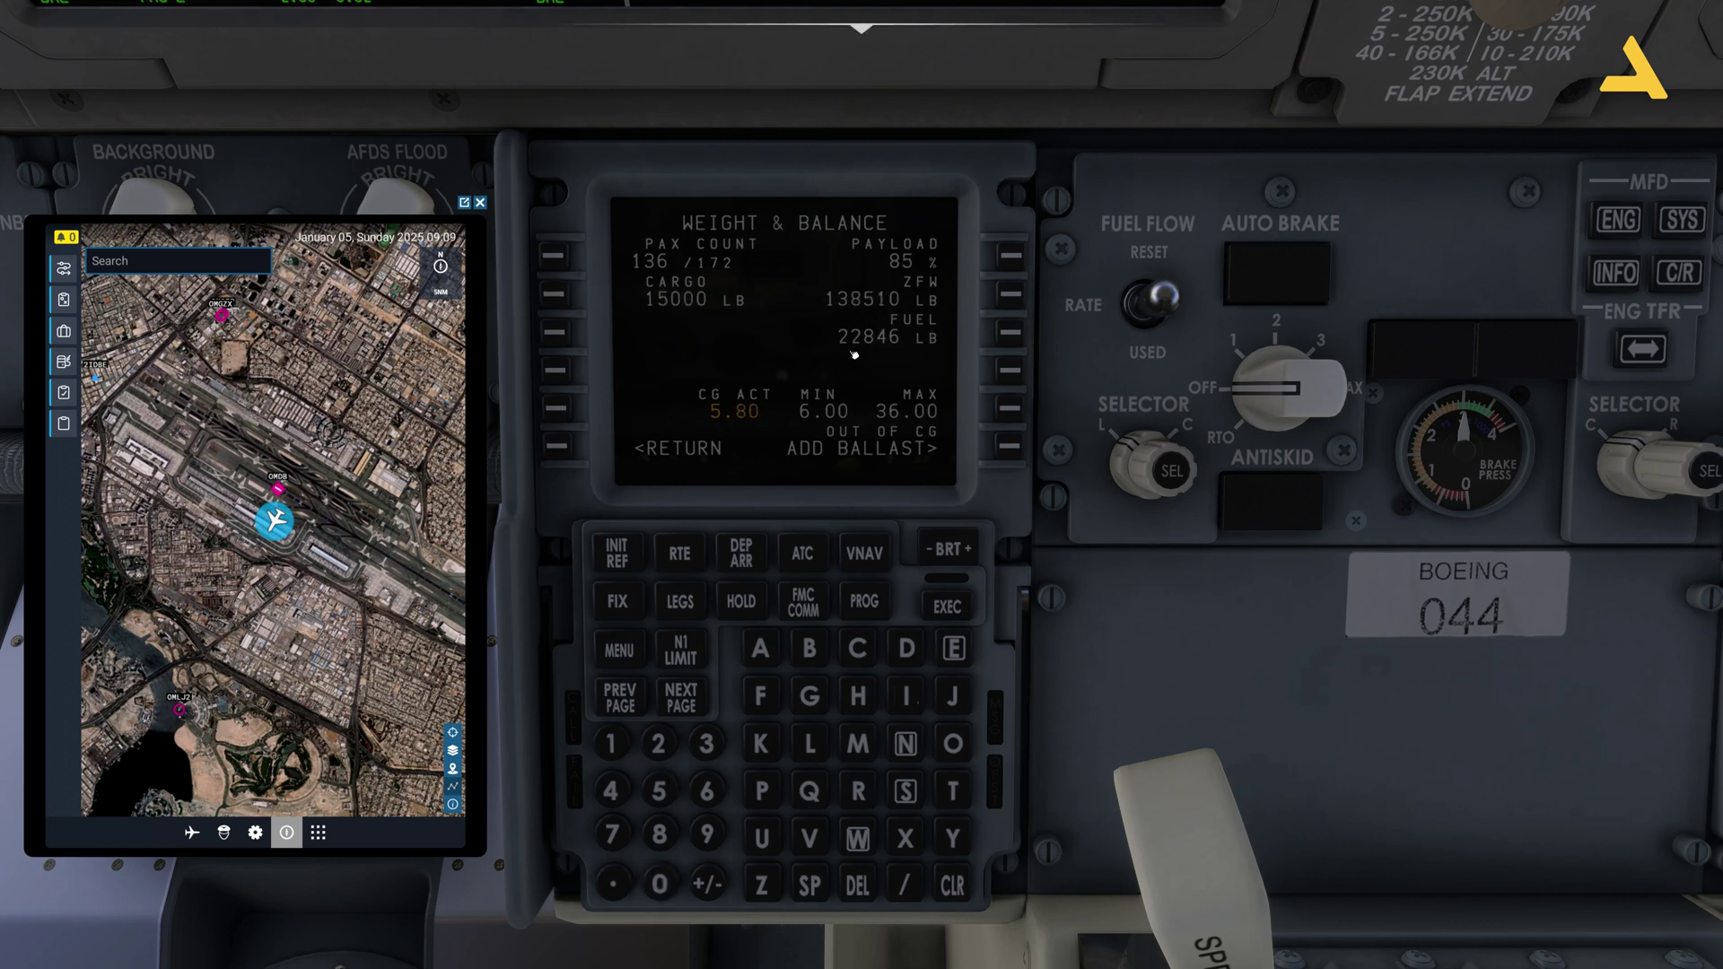
# Set the fuel load to 30000 lb on the WEIGHT & BALANCE page
pyautogui.click(709, 745)
pyautogui.click(664, 878)
pyautogui.click(662, 880)
pyautogui.click(663, 879)
pyautogui.click(663, 879)
pyautogui.click(1011, 332)
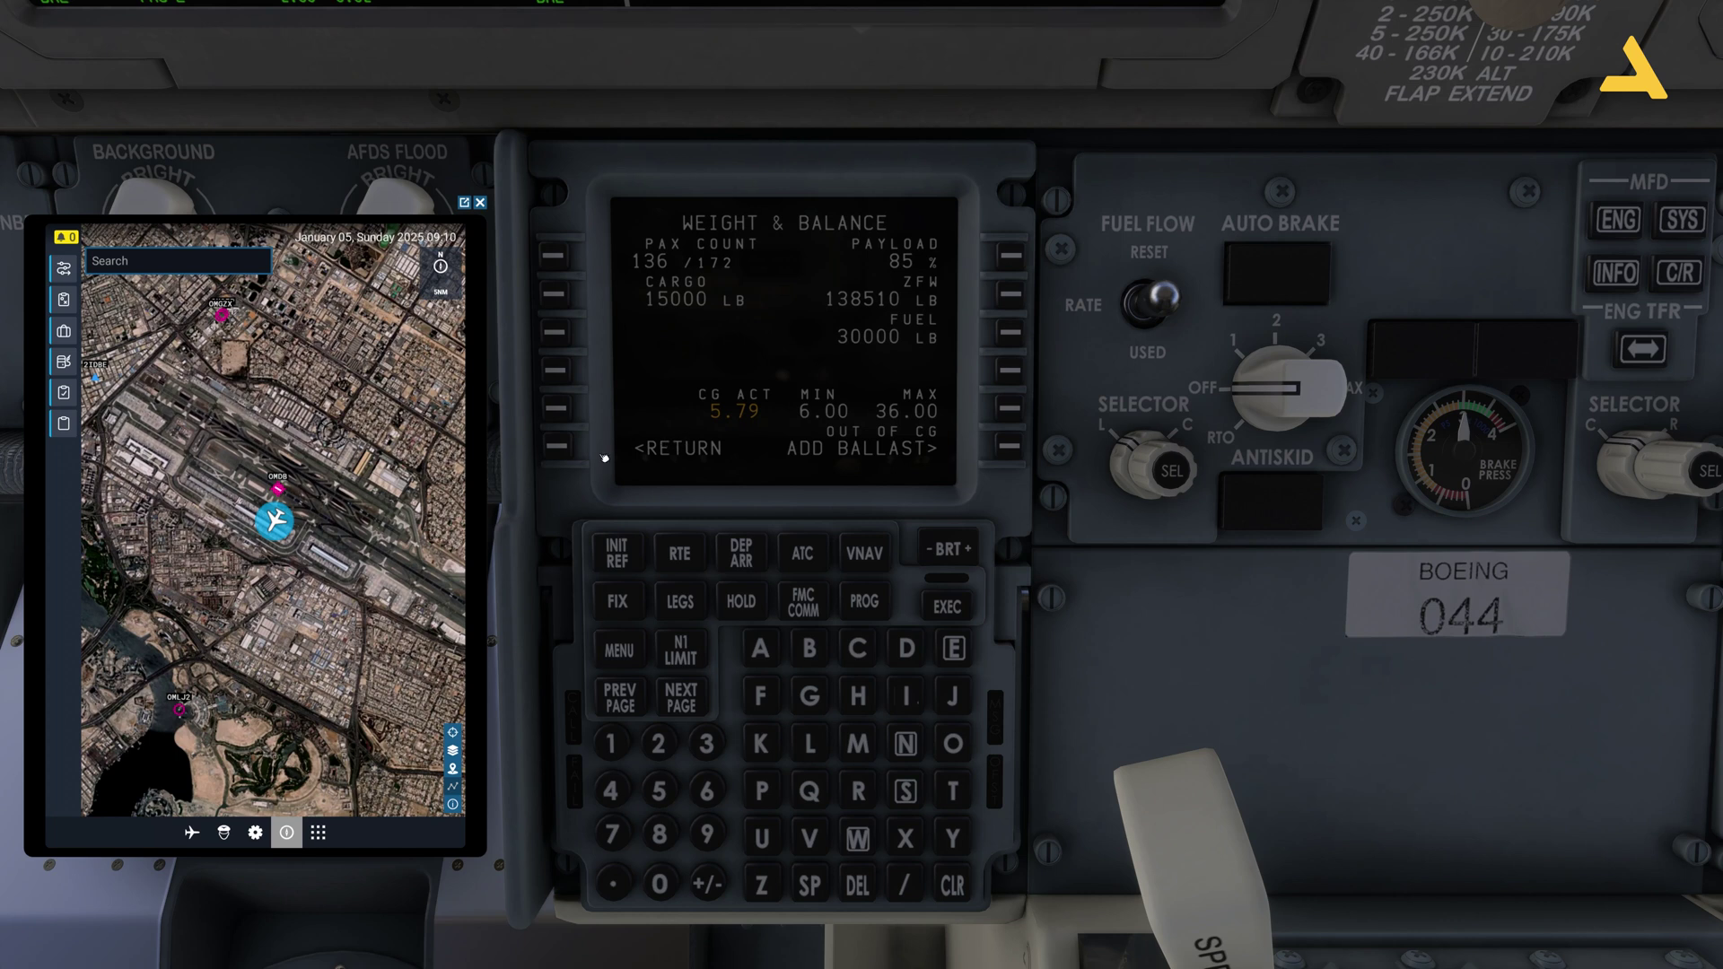
# Go back to the INIT/REF INDEX and open the POS INIT page on the CDU
pyautogui.click(565, 445)
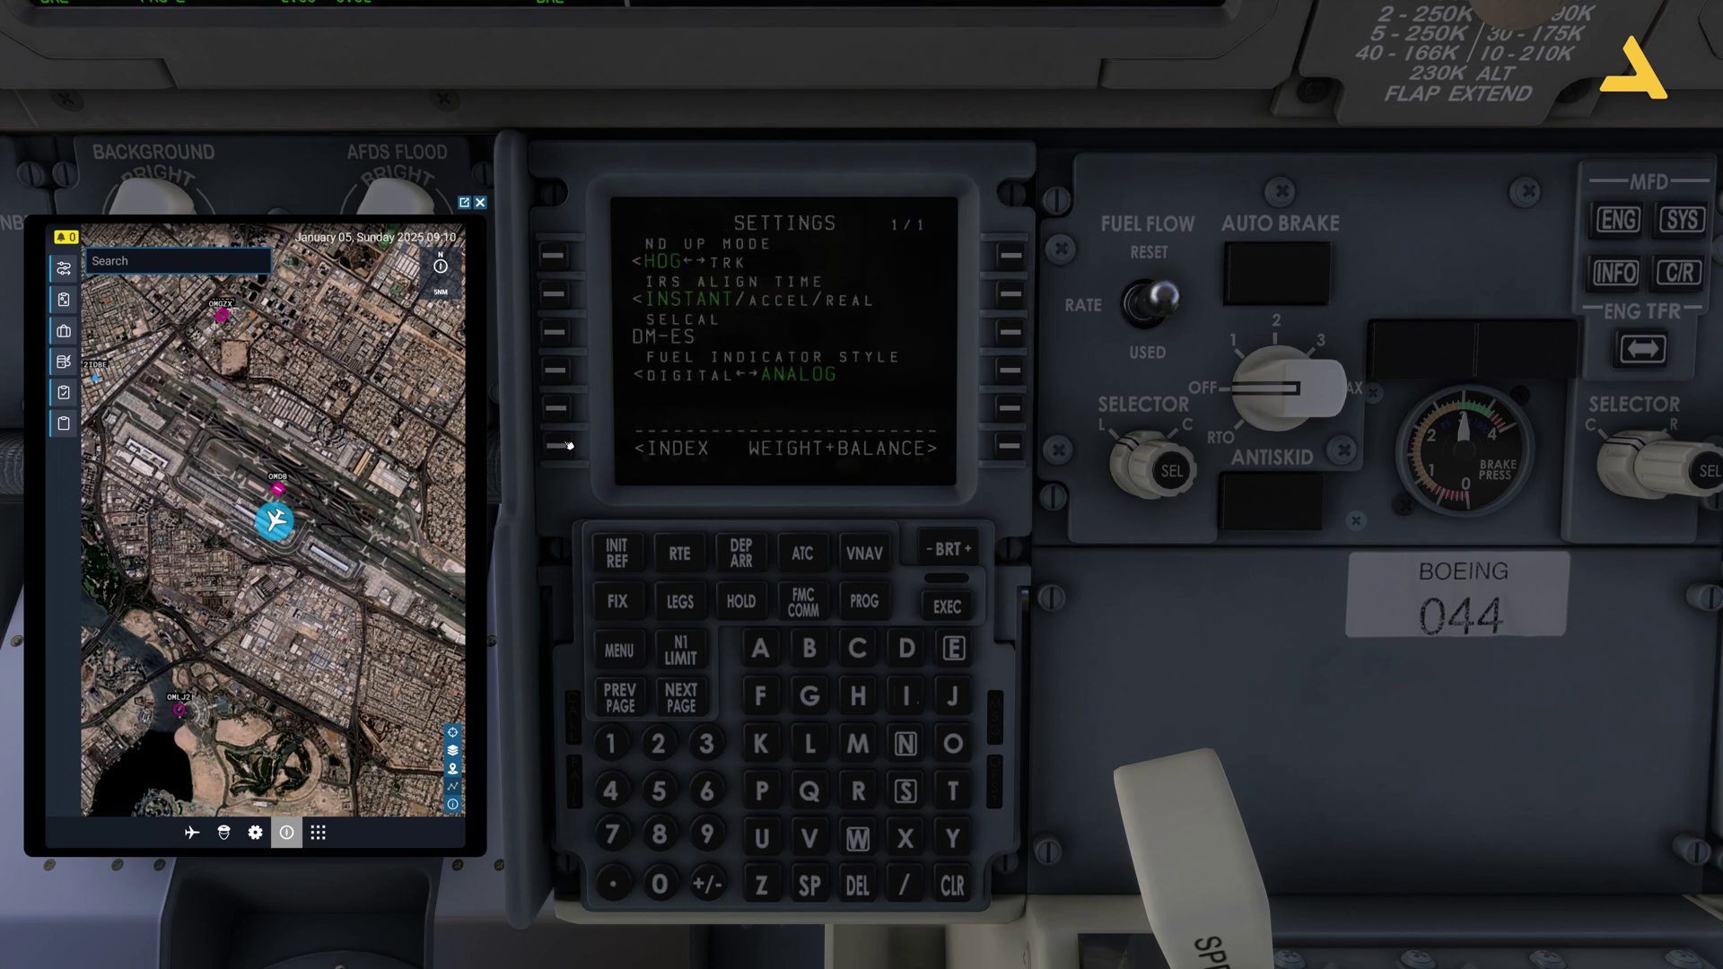
pyautogui.click(568, 445)
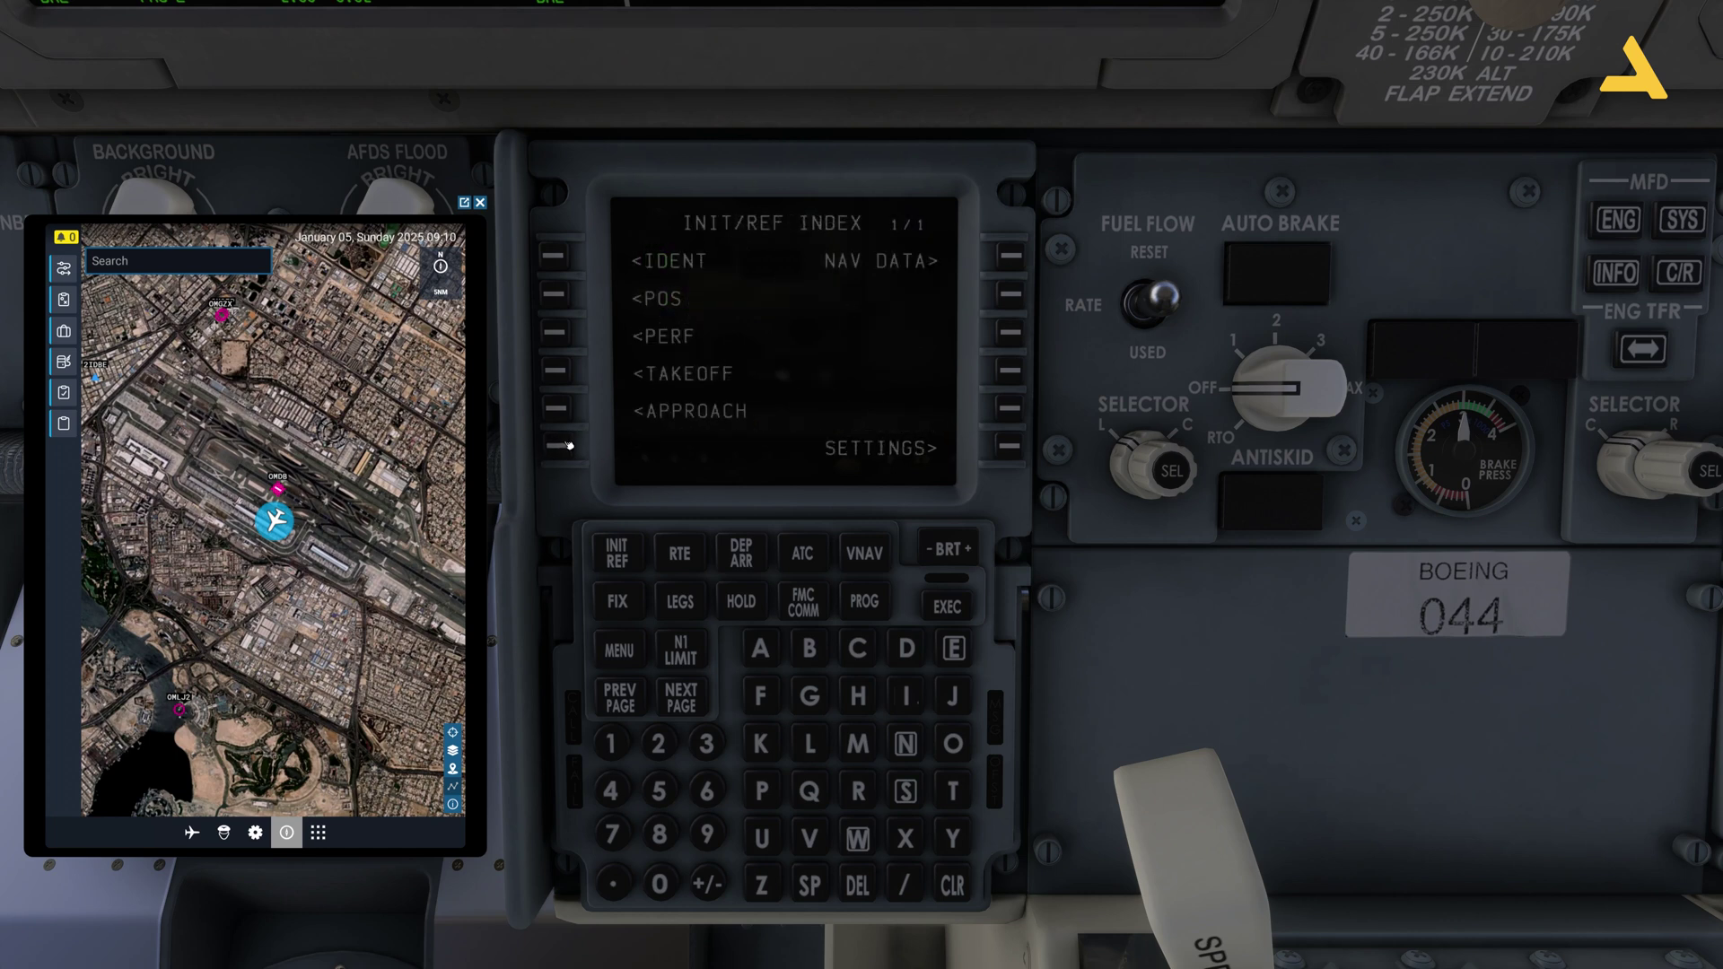
pyautogui.click(561, 295)
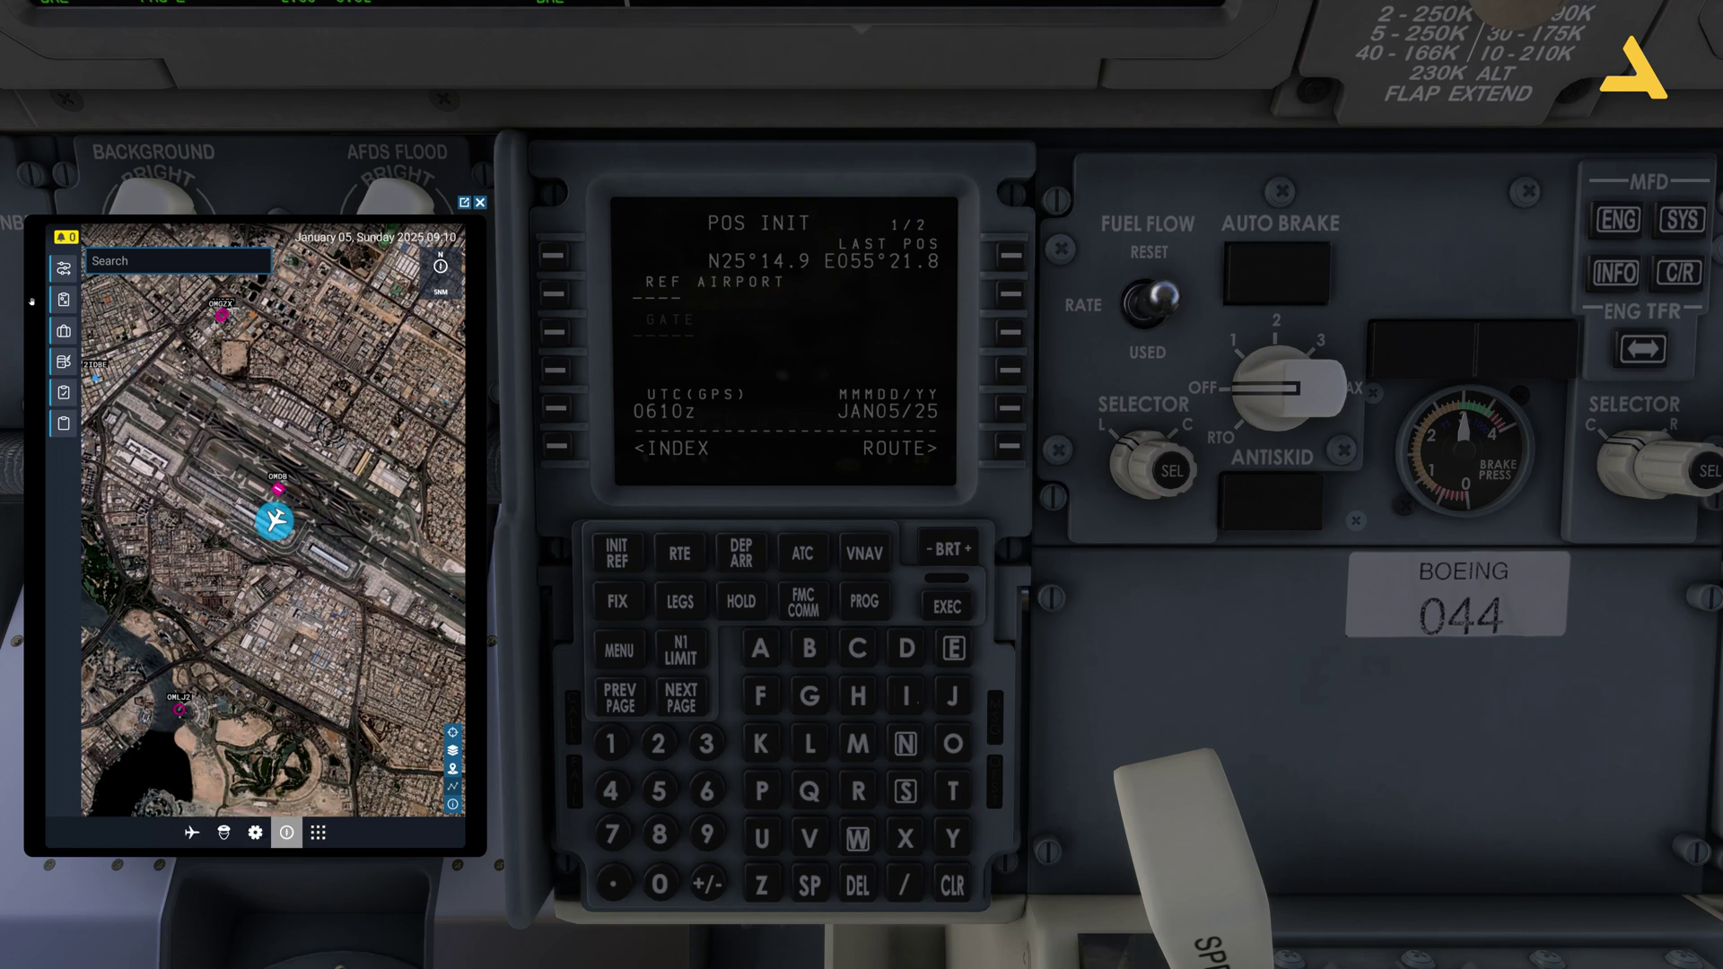
# Switch to the web flight planner at planner.flightsimulator.com, search the aircraft for 737 and select the 737 Max
pyautogui.click(64, 267)
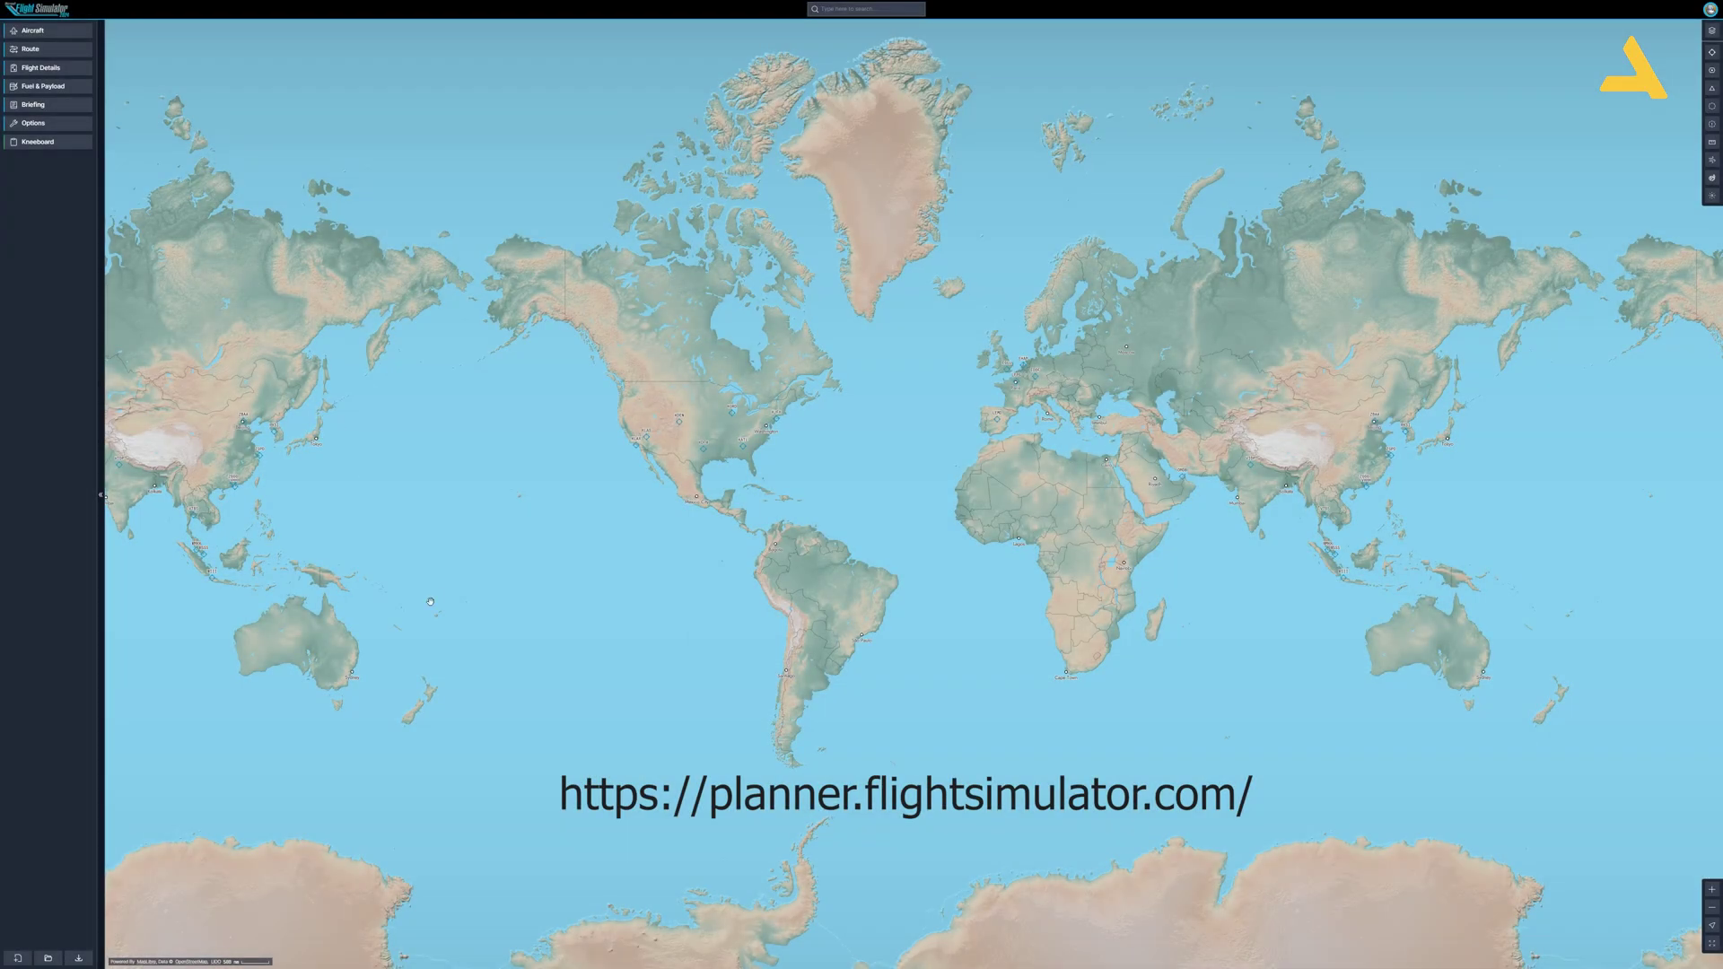
pyautogui.click(32, 30)
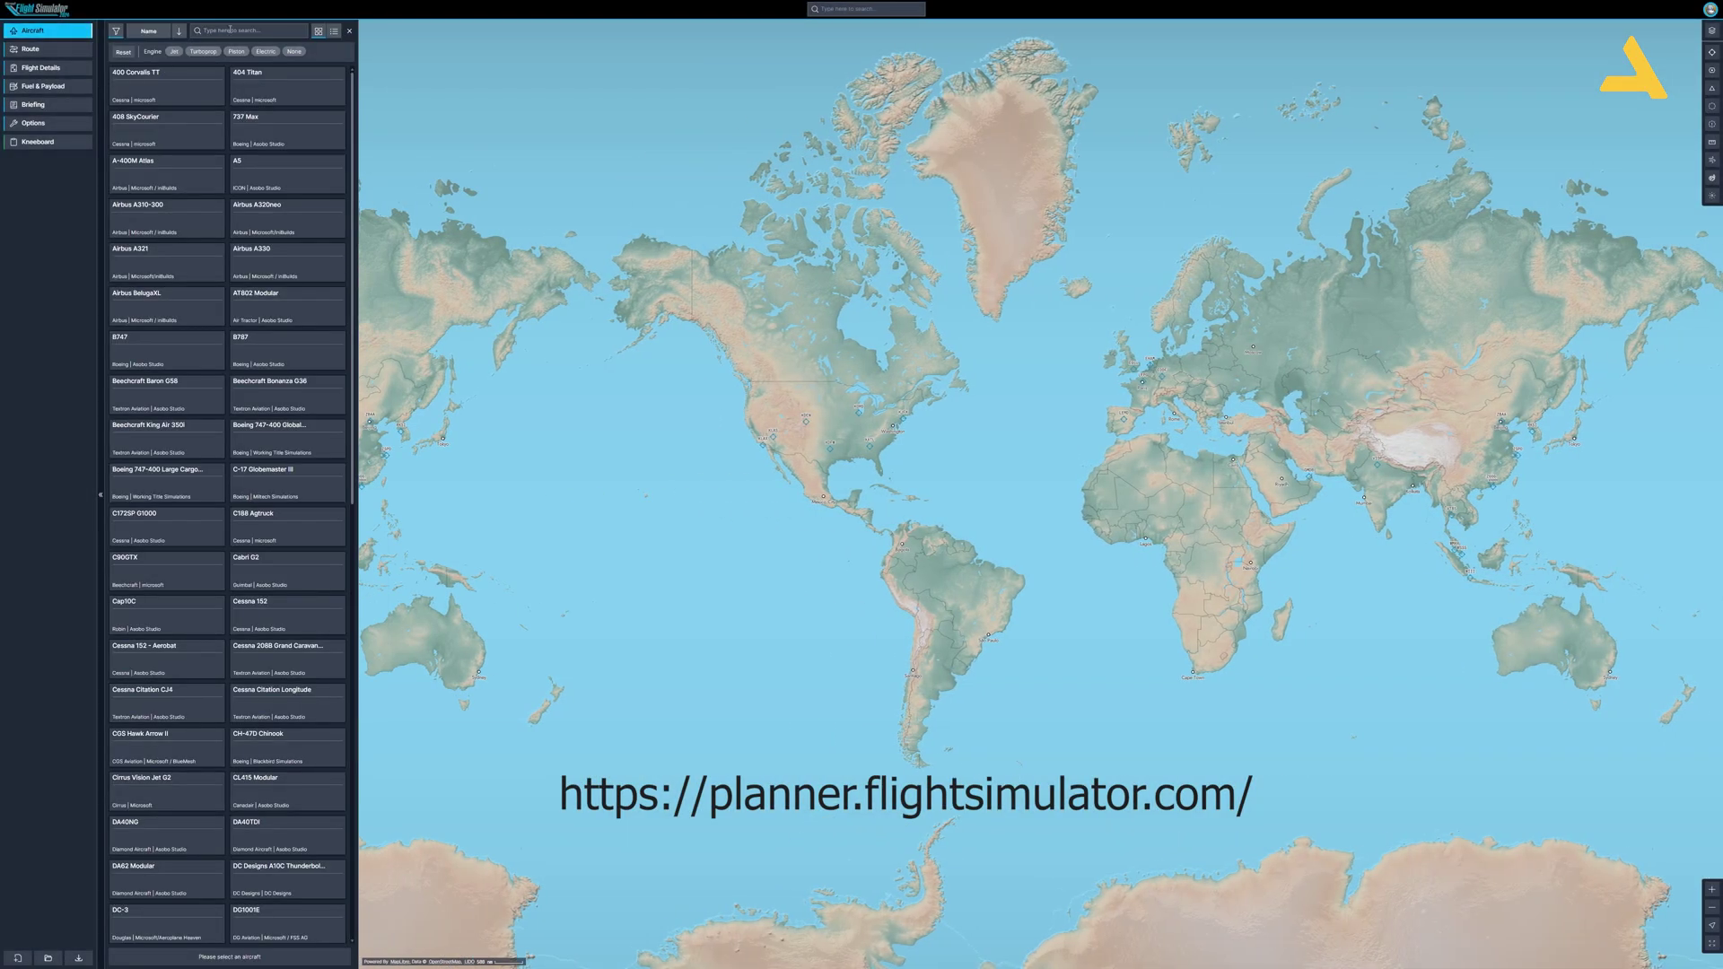
pyautogui.write('737')
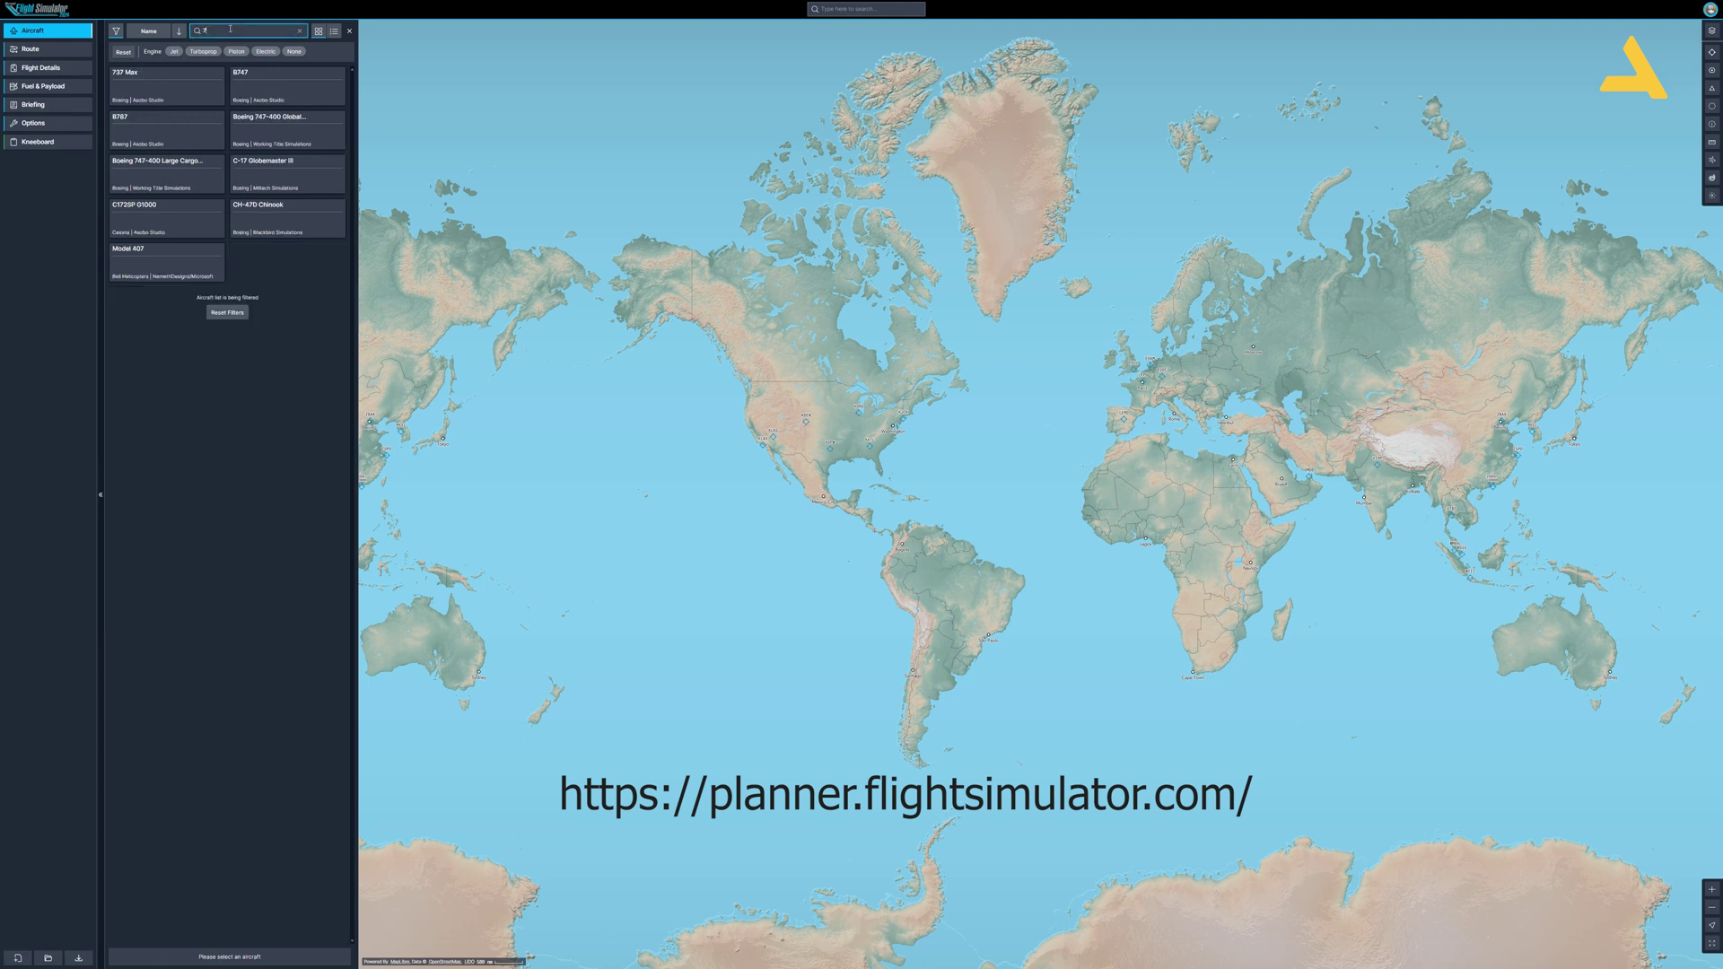
pyautogui.click(199, 73)
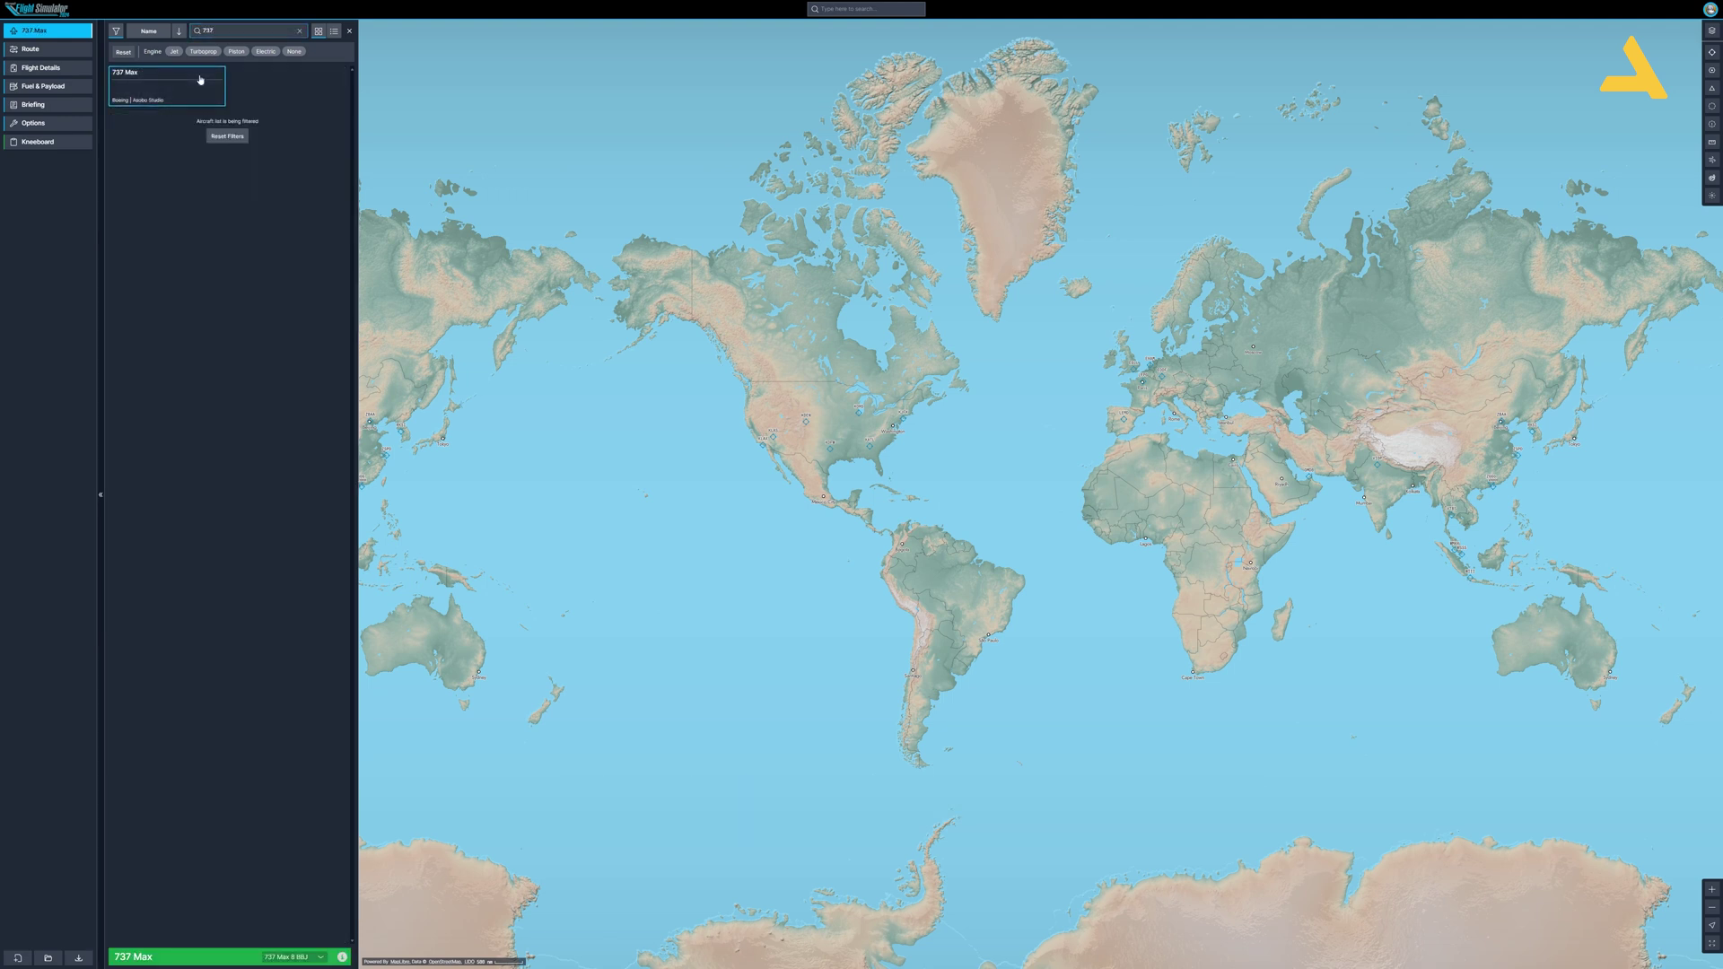
# Open the route planner and set the origin to OMDB, Dubai Intl
pyautogui.click(71, 51)
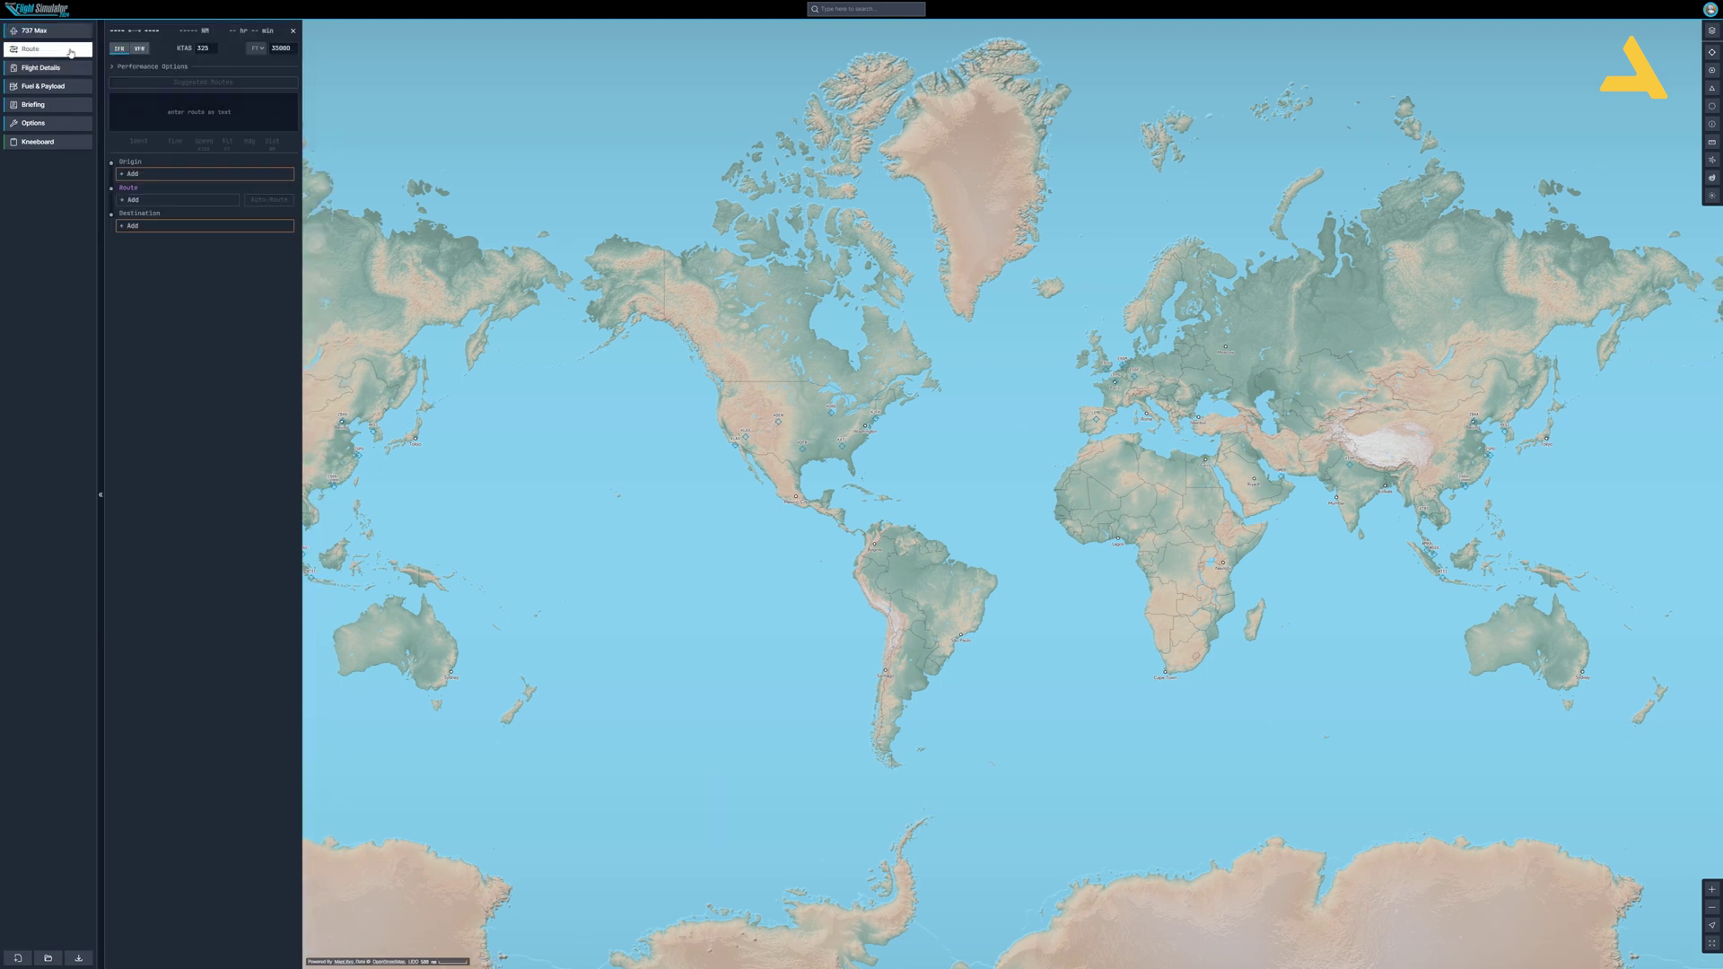
pyautogui.click(154, 175)
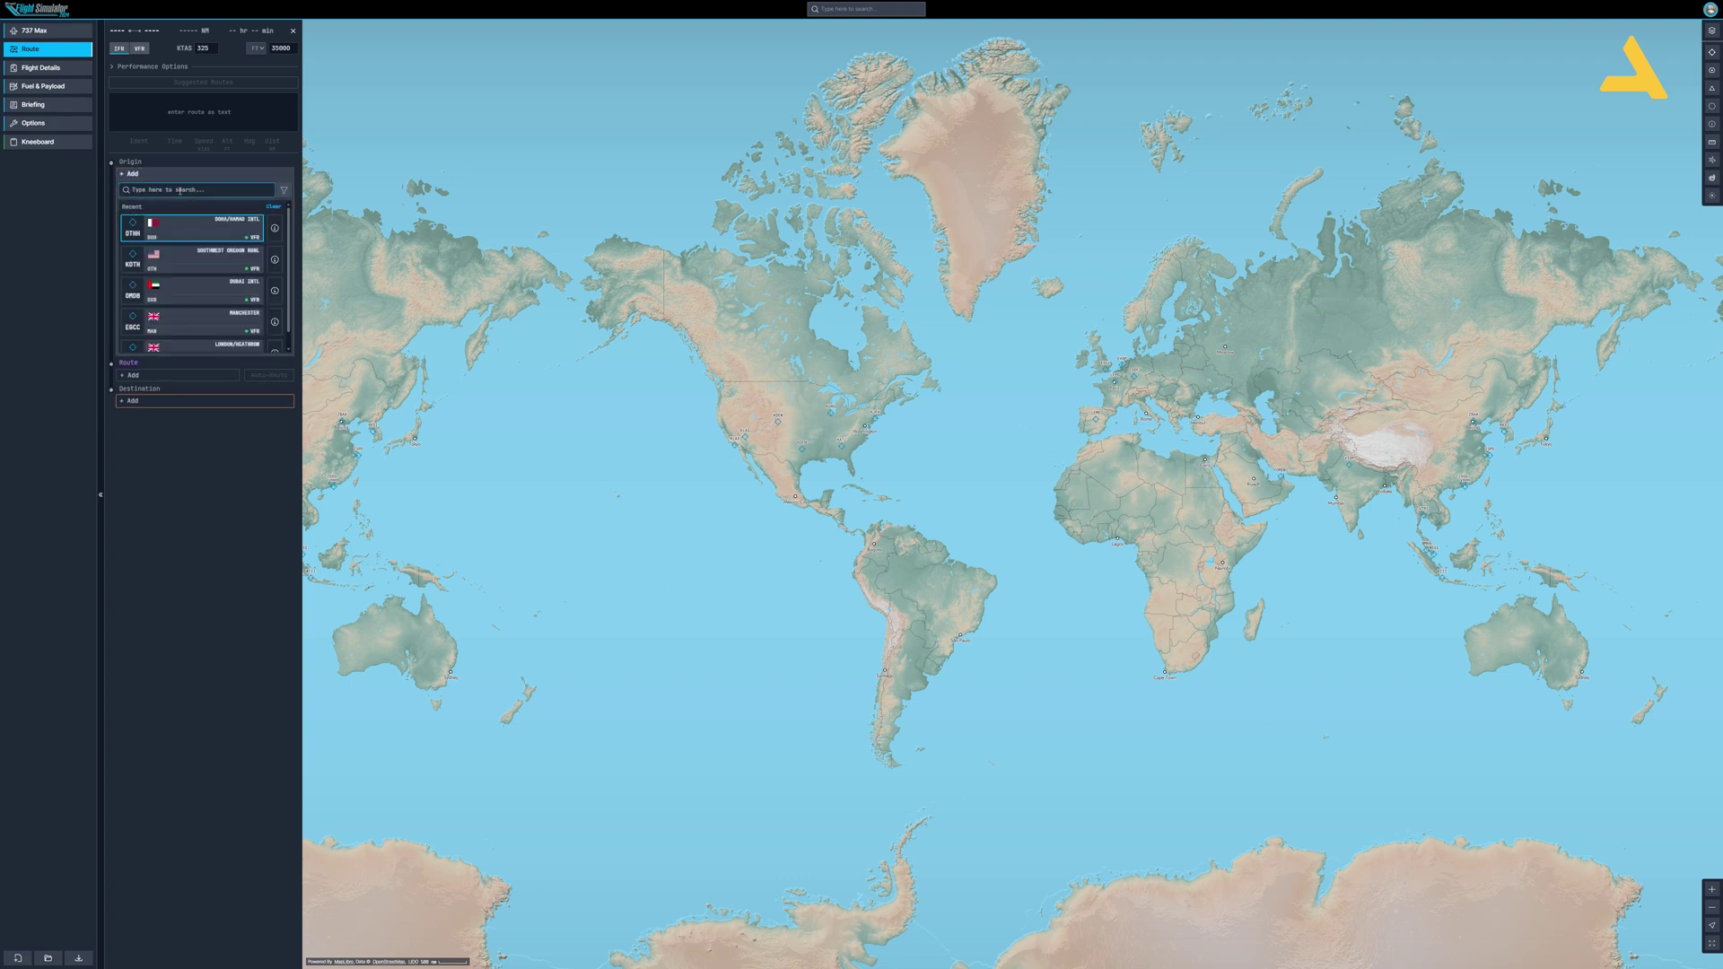
pyautogui.write('e')
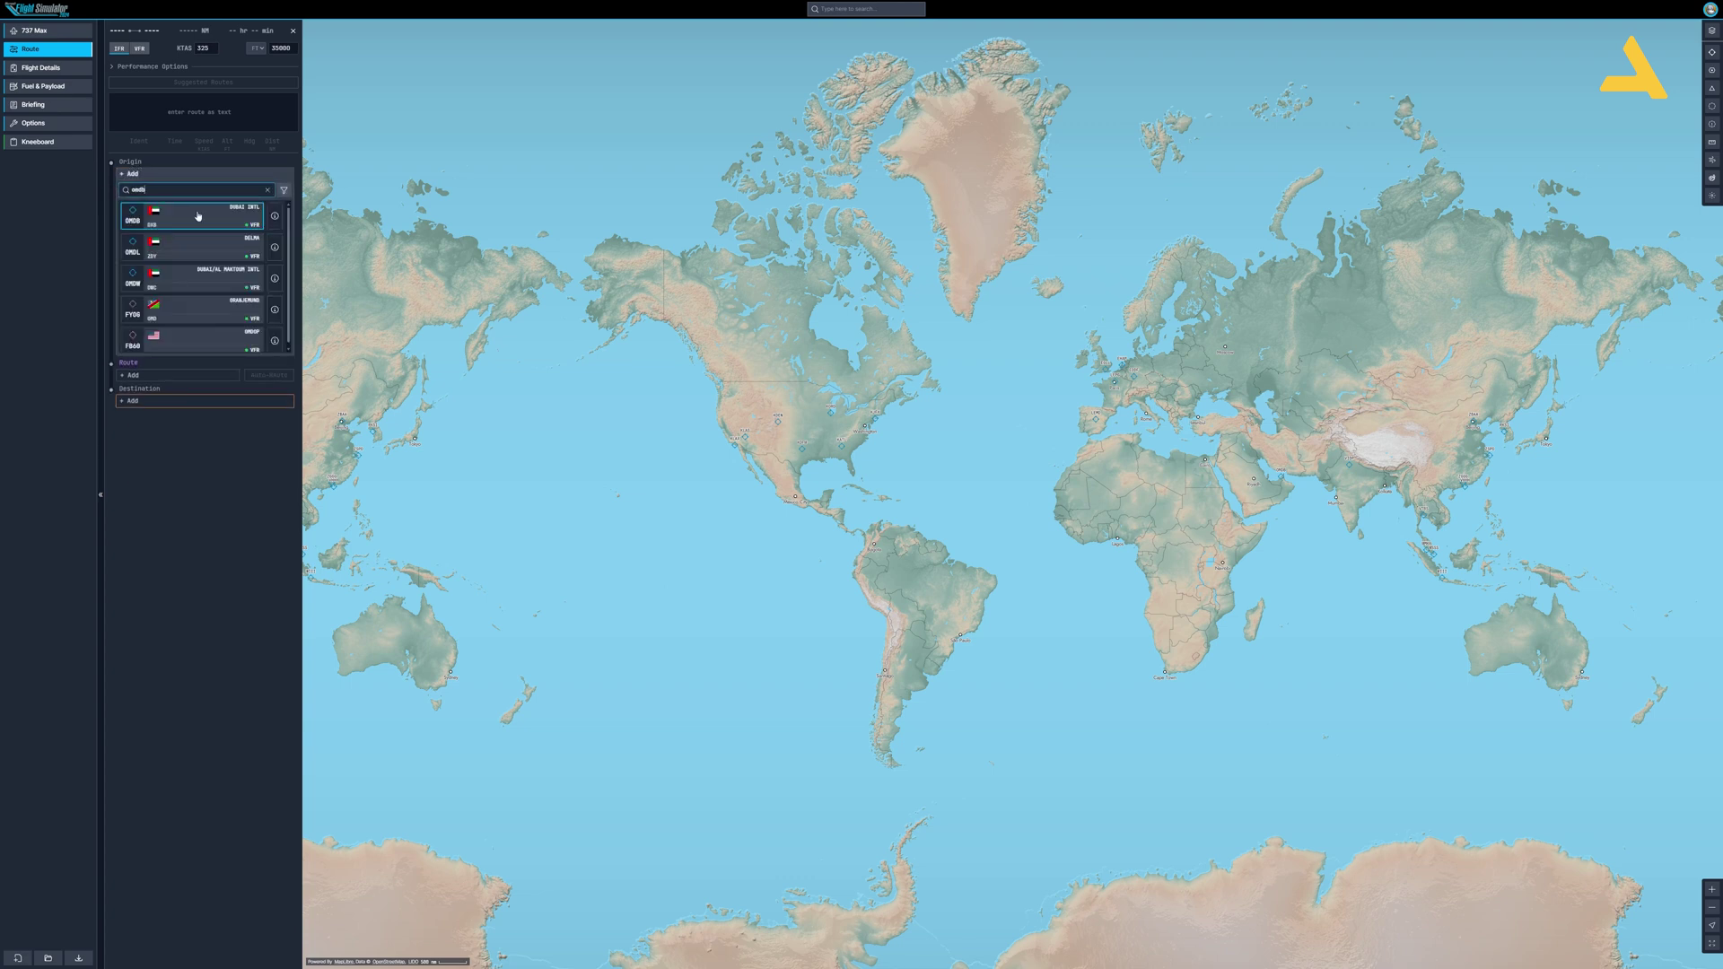
pyautogui.click(198, 217)
# Set the route's destination to OTHH, Doha/Hamad Intl
pyautogui.click(194, 264)
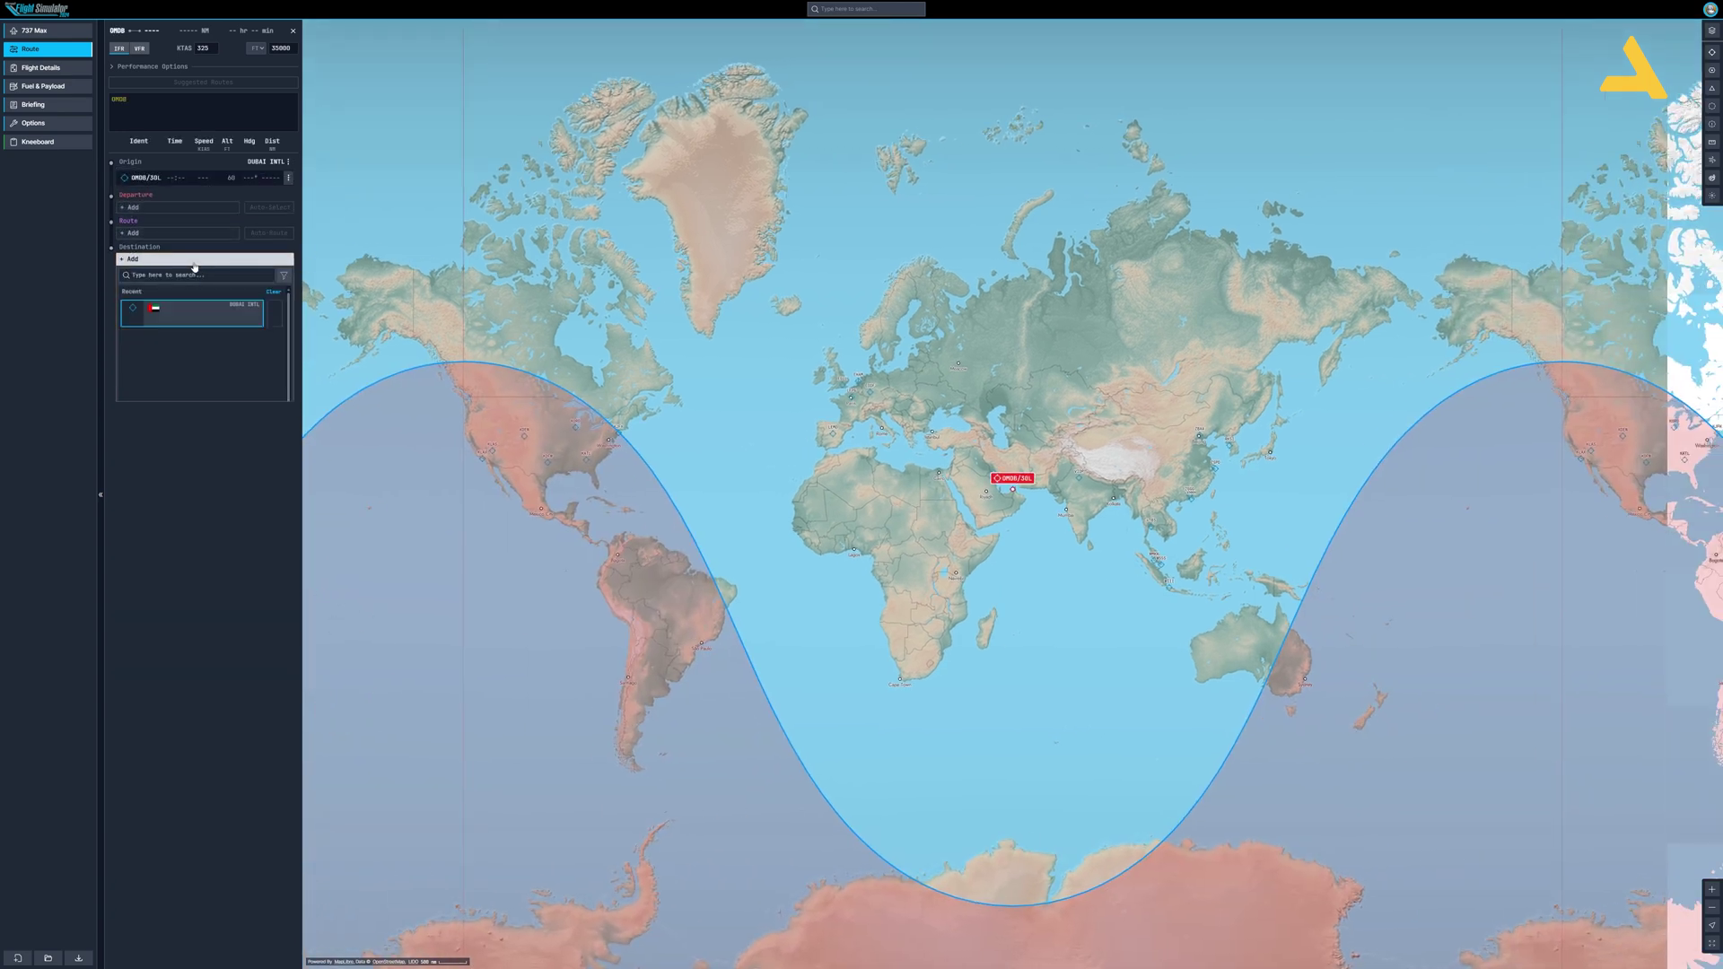
pyautogui.write('e')
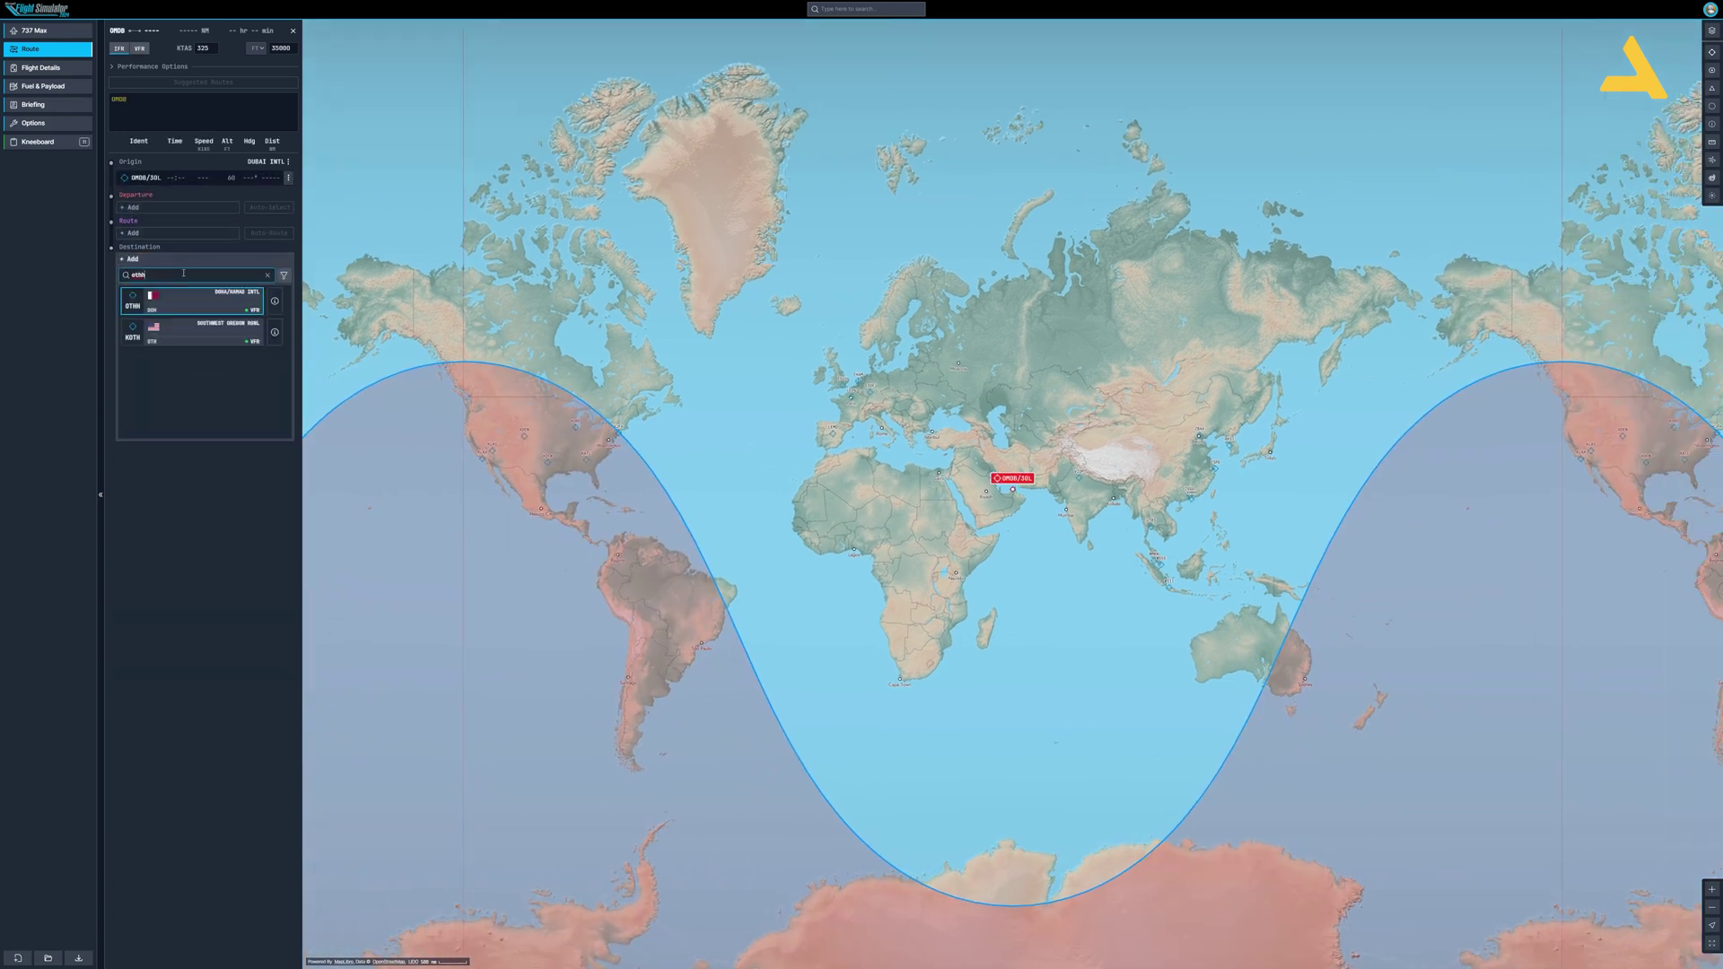
pyautogui.click(202, 304)
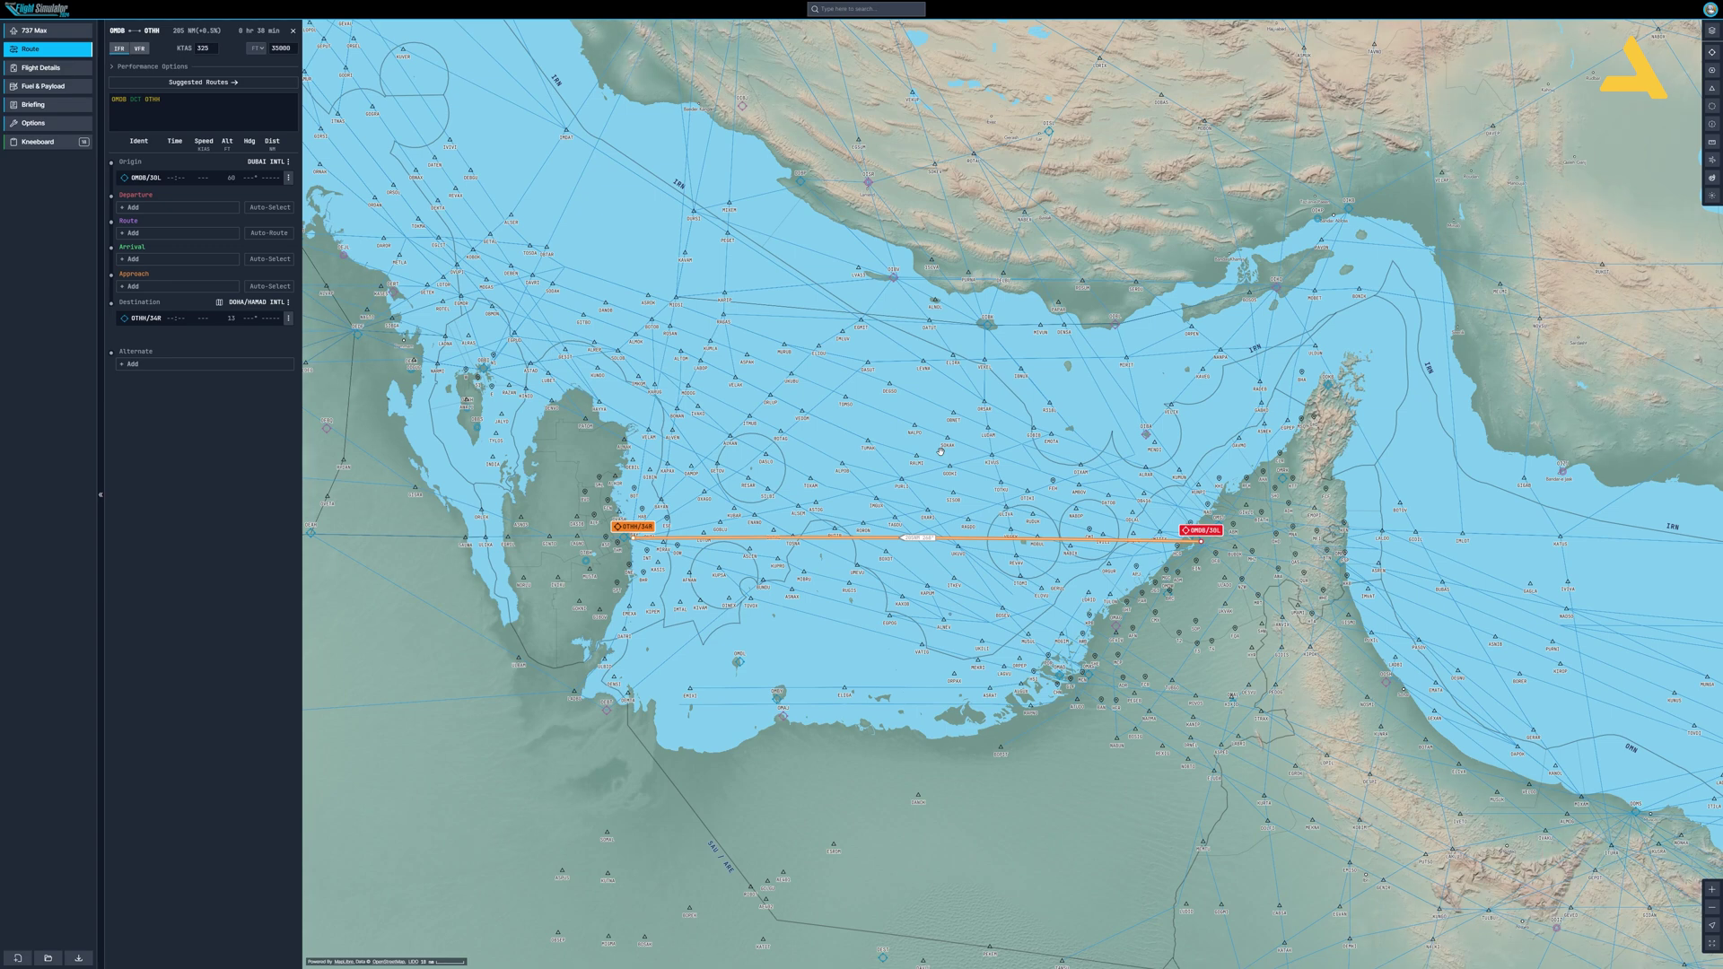
# Automatically generate the departure, route, arrival and approach between OMDB and OTHH
pyautogui.click(260, 207)
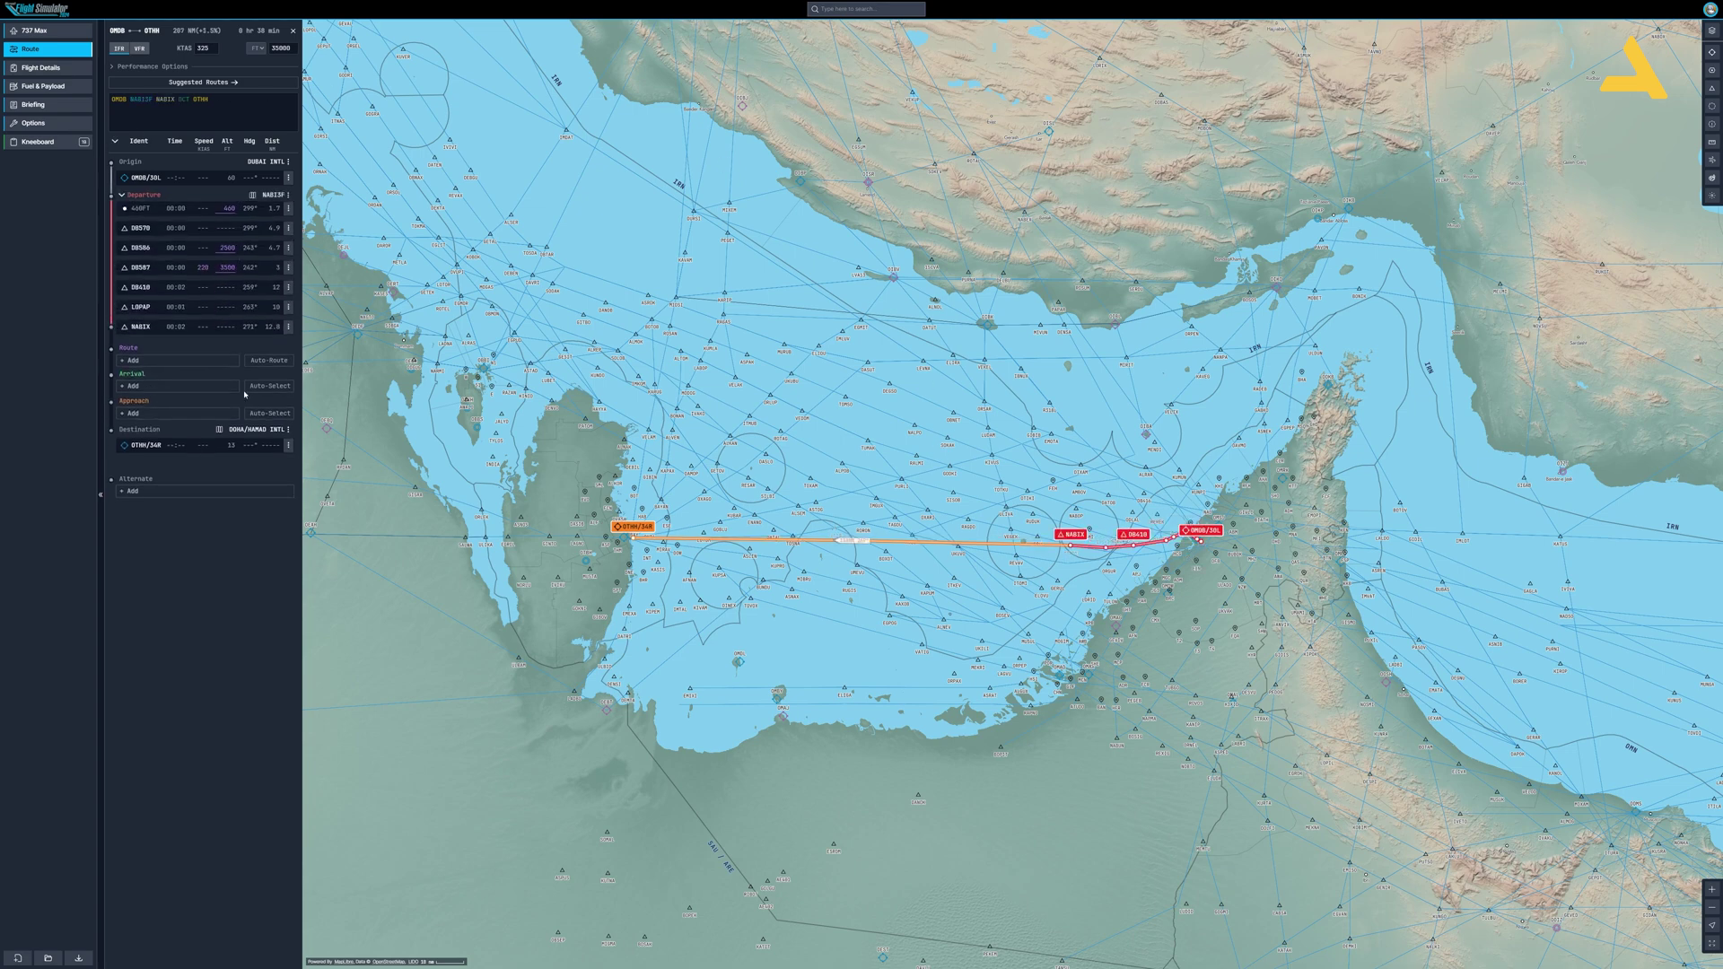
pyautogui.click(275, 358)
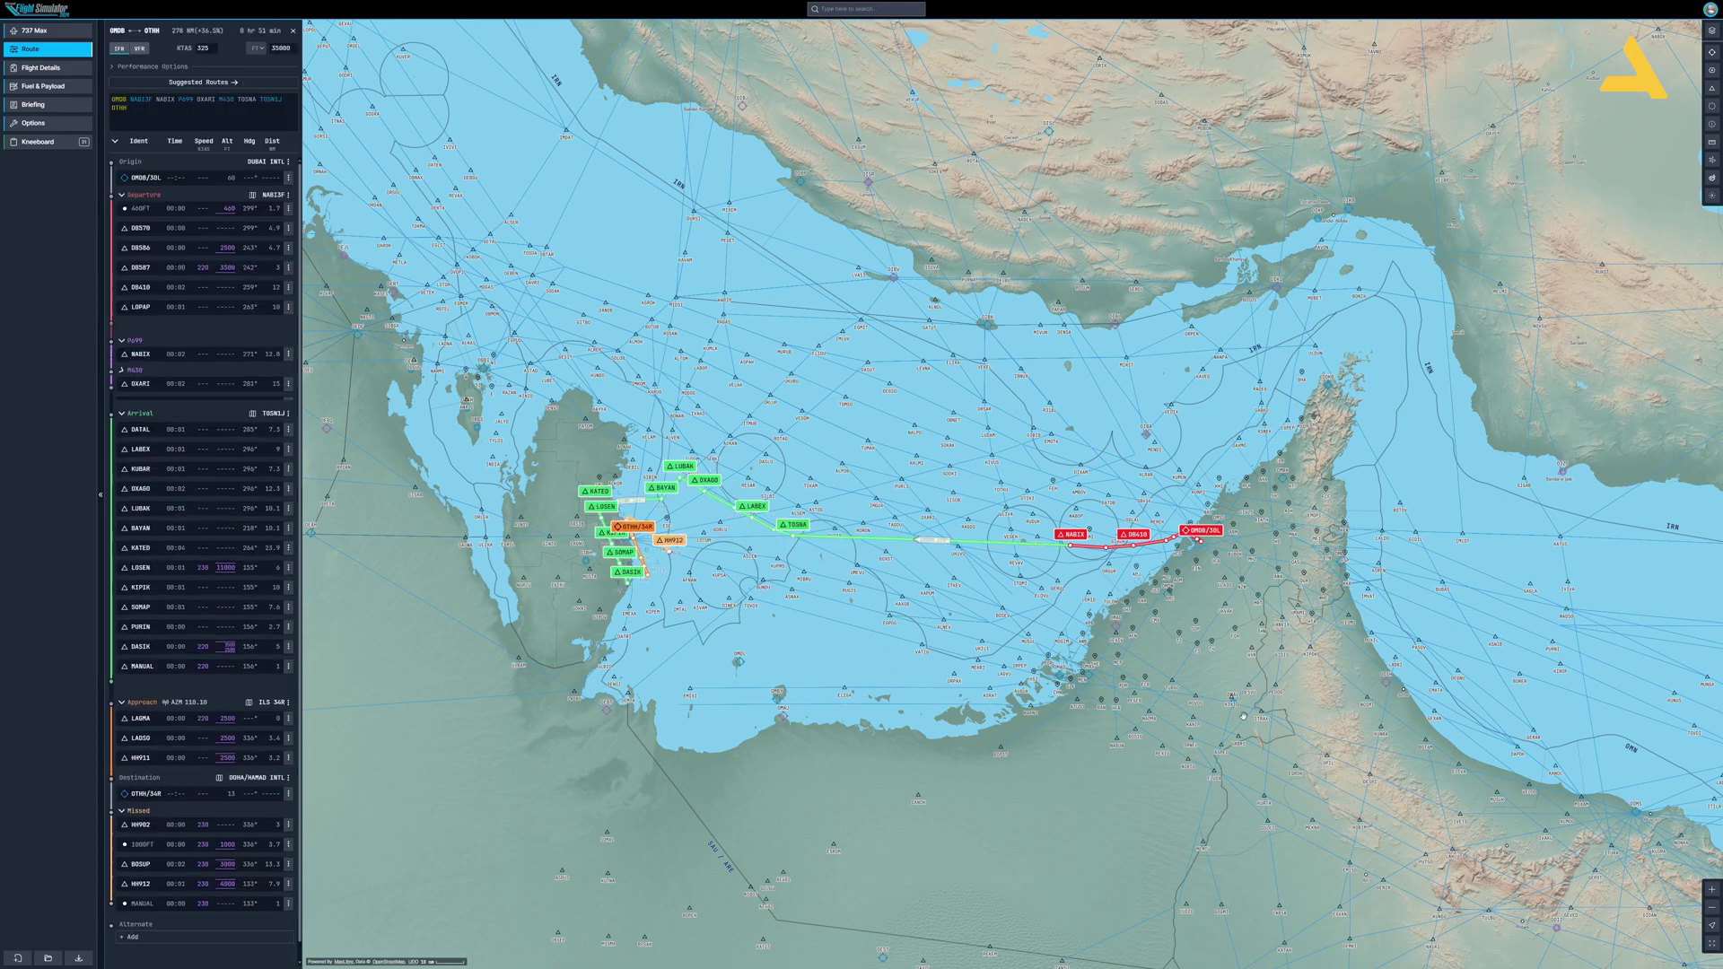
# Examine the departure path out of Dubai on the planner map, from the runway along its first waypoints
pyautogui.scroll(3, 833, 629)
pyautogui.moveTo(1235, 502); pyautogui.dragTo(647, 604)
pyautogui.scroll(4, 1081, 513)
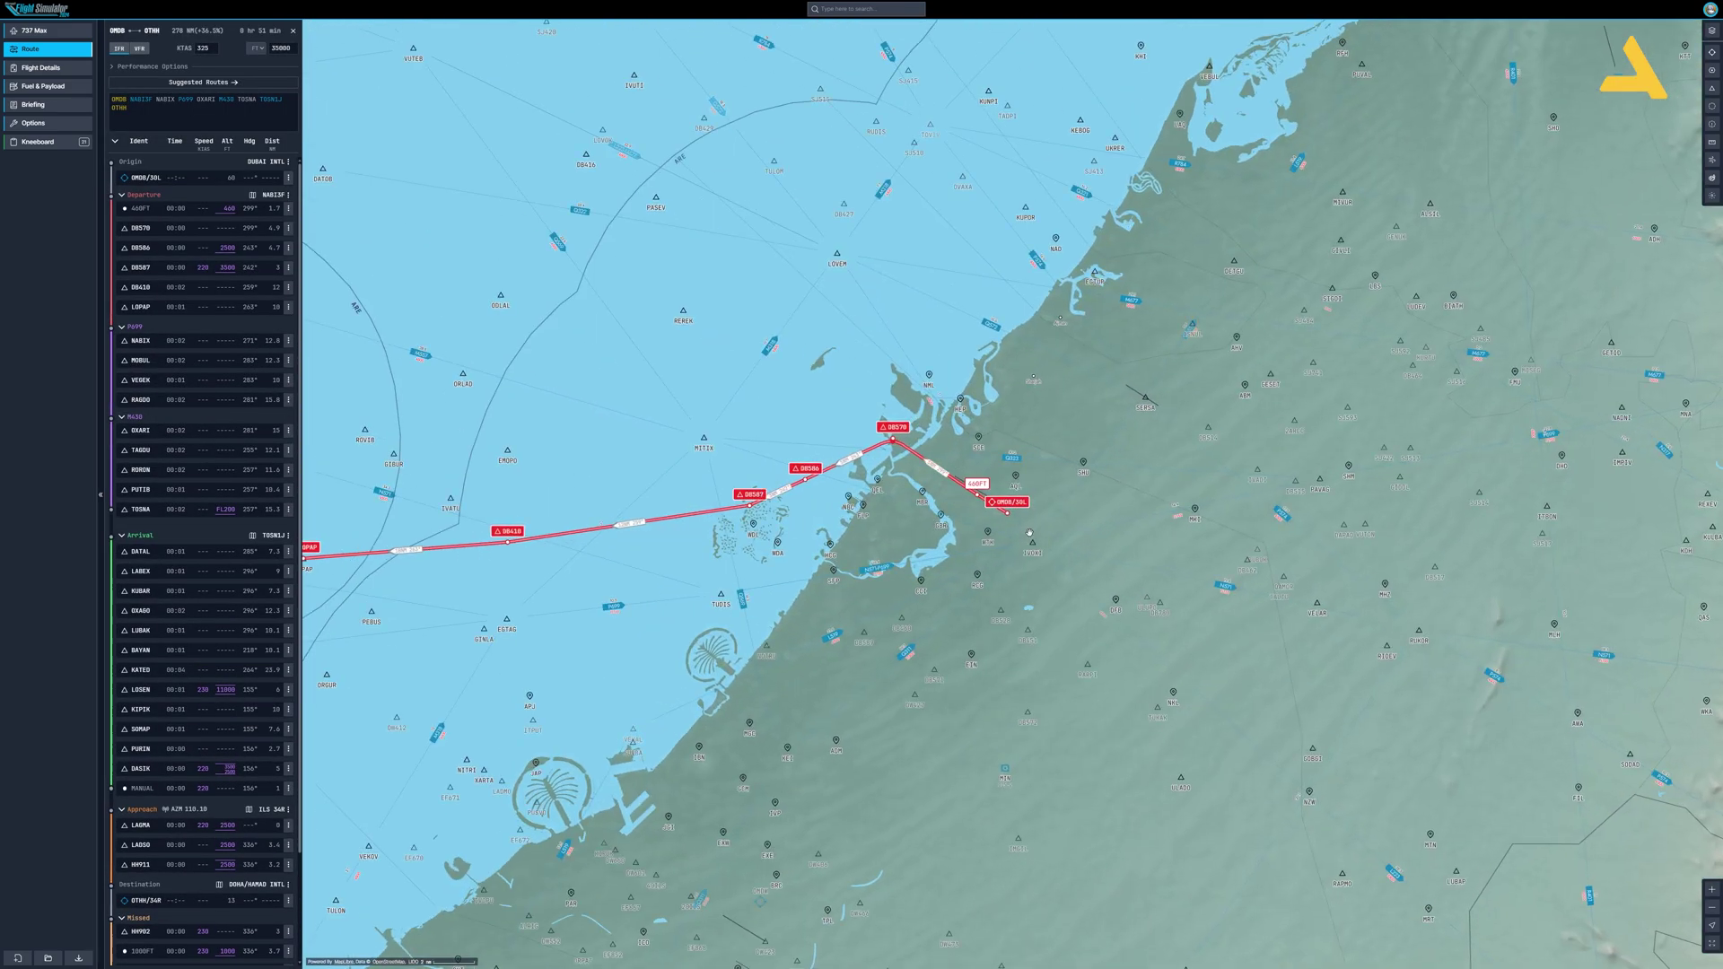
pyautogui.scroll(3, 1023, 511)
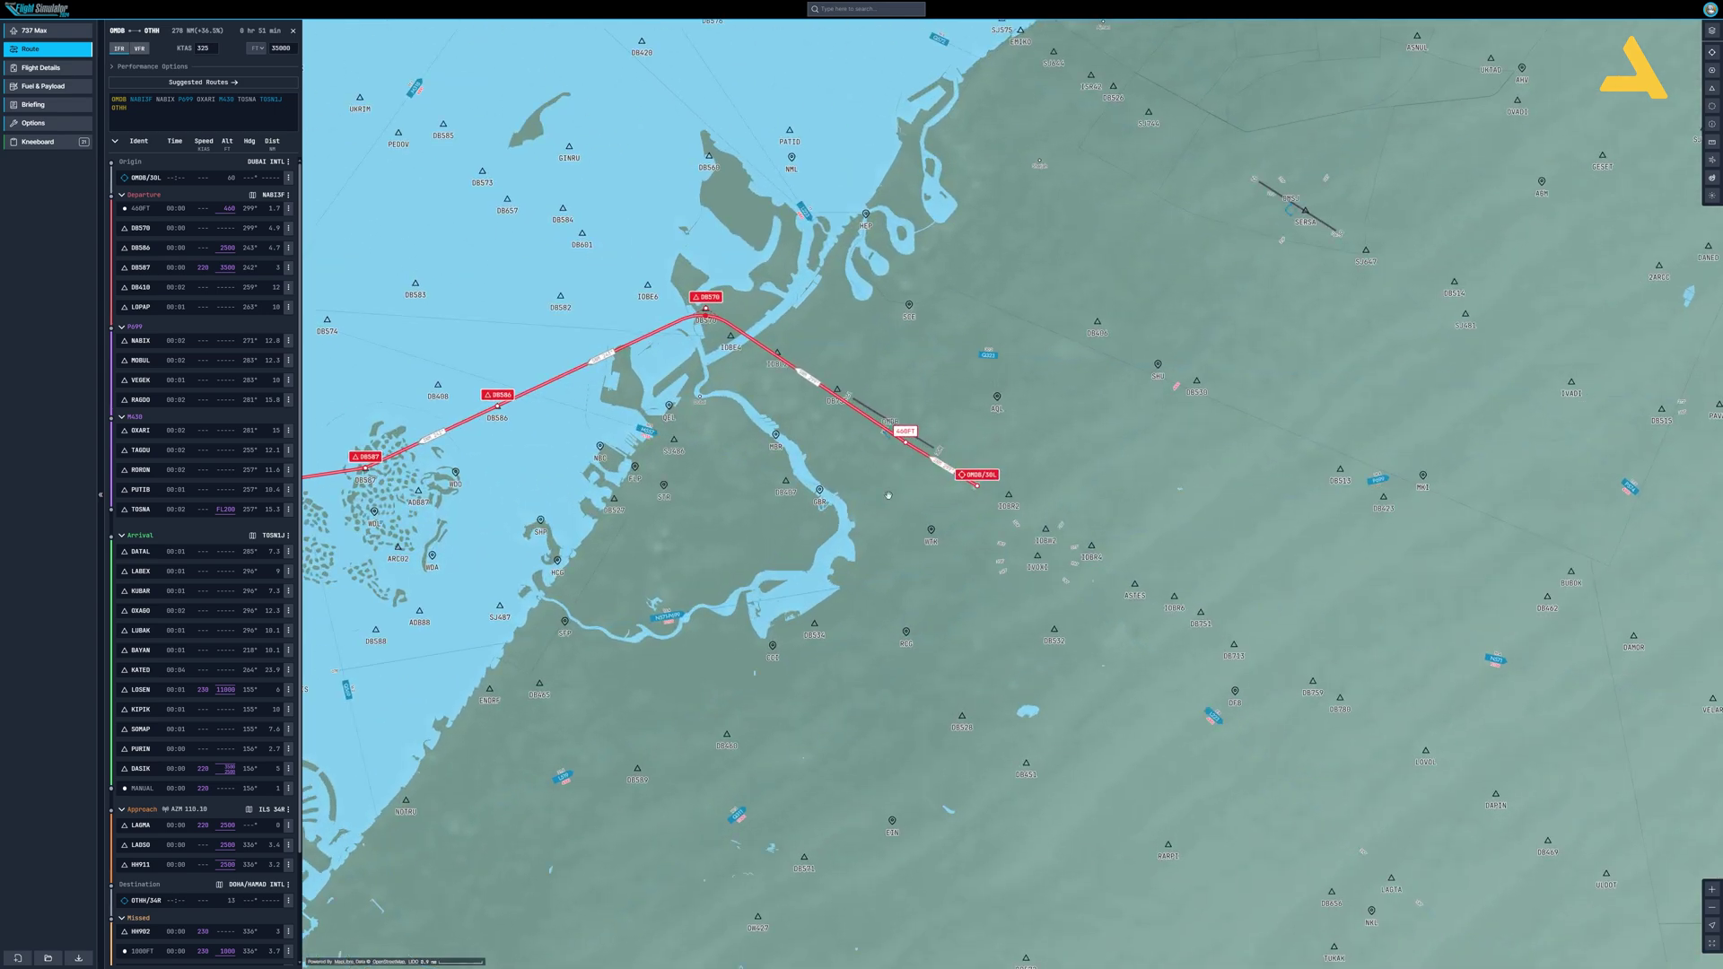
pyautogui.scroll(-2, 725, 545)
pyautogui.moveTo(725, 544); pyautogui.dragTo(1100, 552)
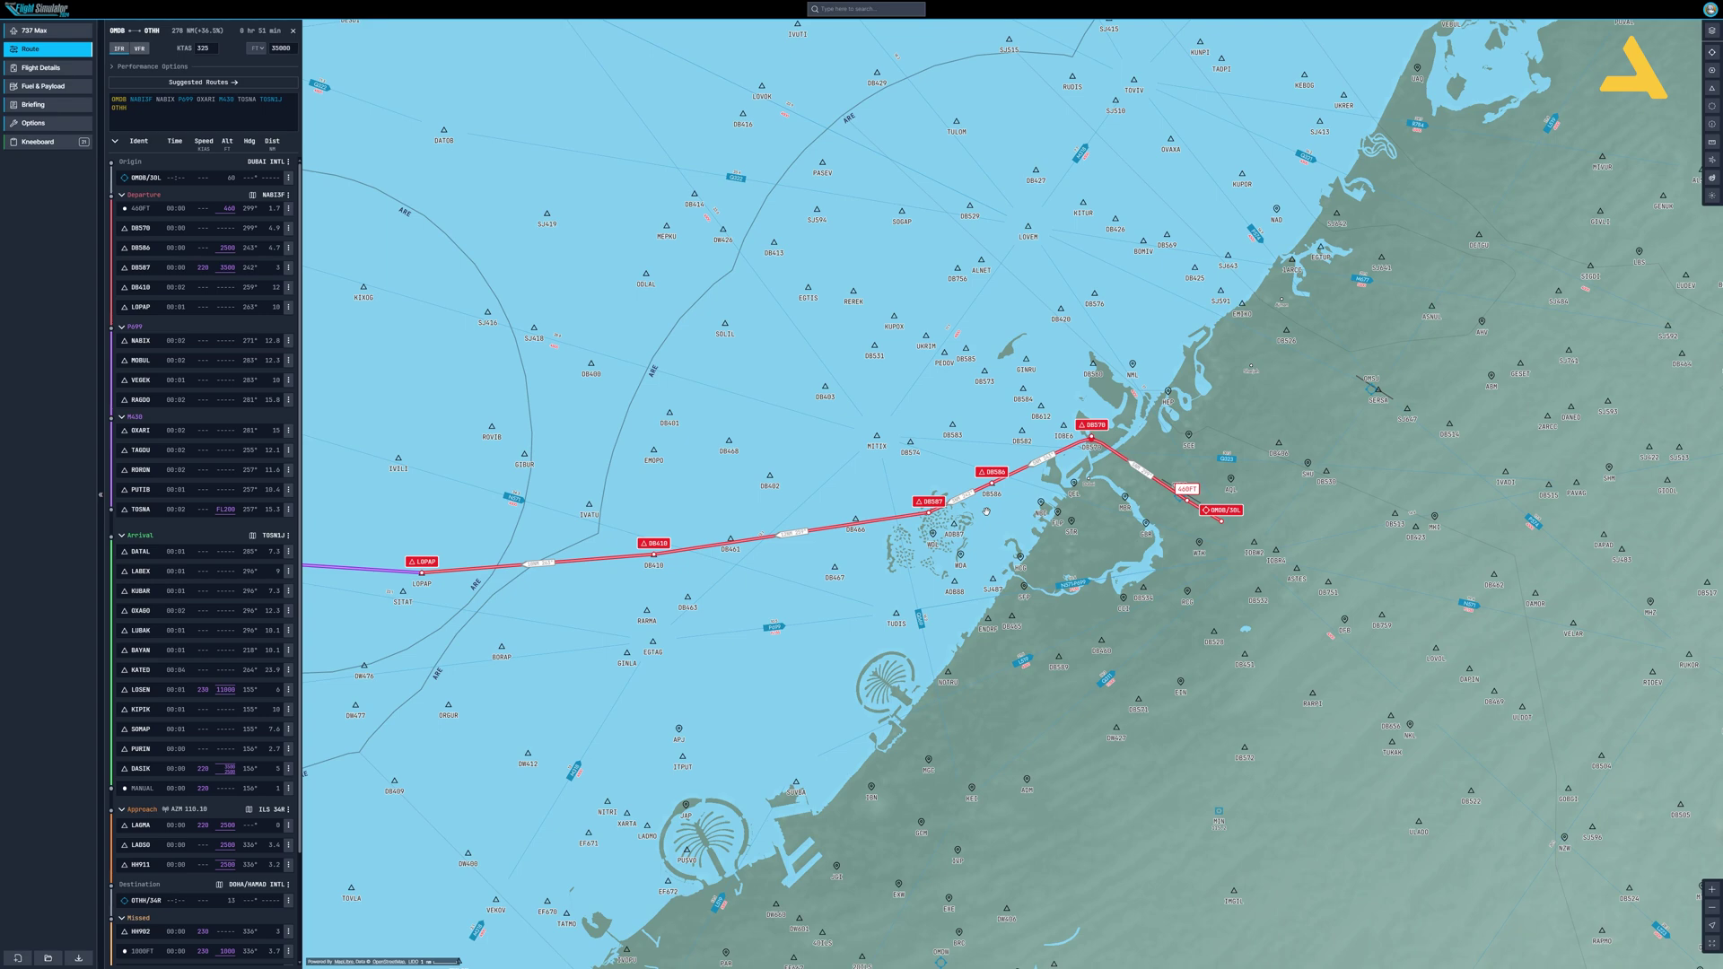
# Examine the planned route on the map from the Dubai departure across the enroute waypoints to the arrival and approach at Doha
pyautogui.scroll(-3, 986, 512)
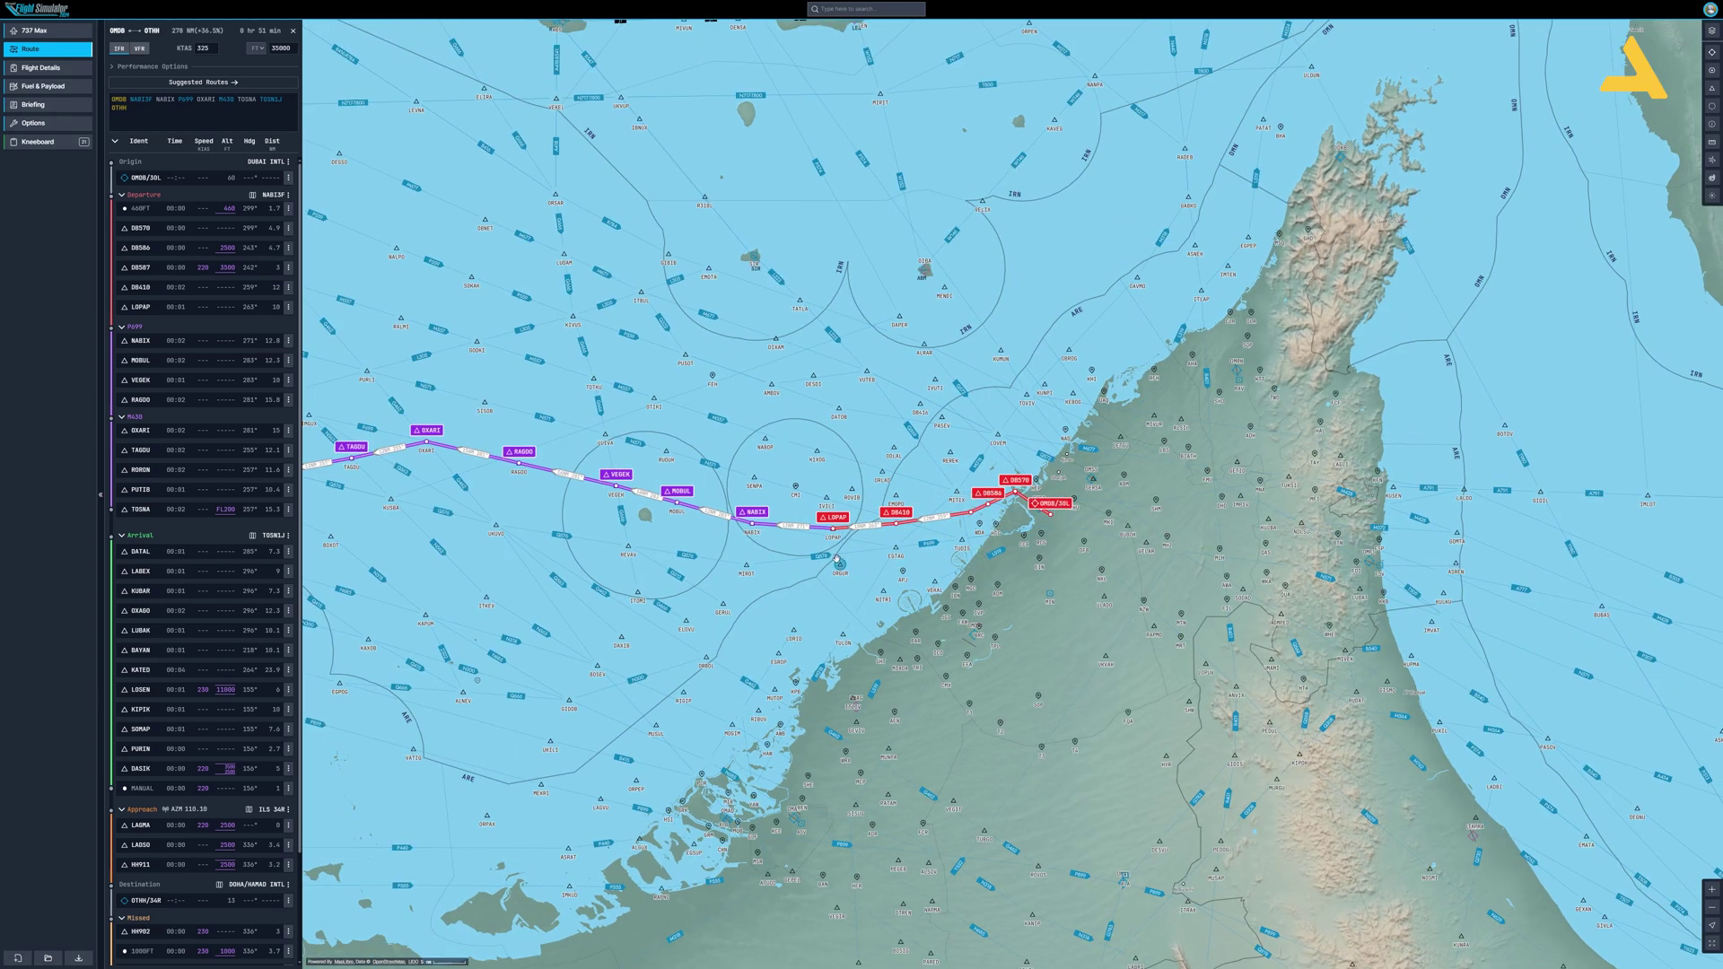
pyautogui.moveTo(984, 556); pyautogui.dragTo(1080, 546)
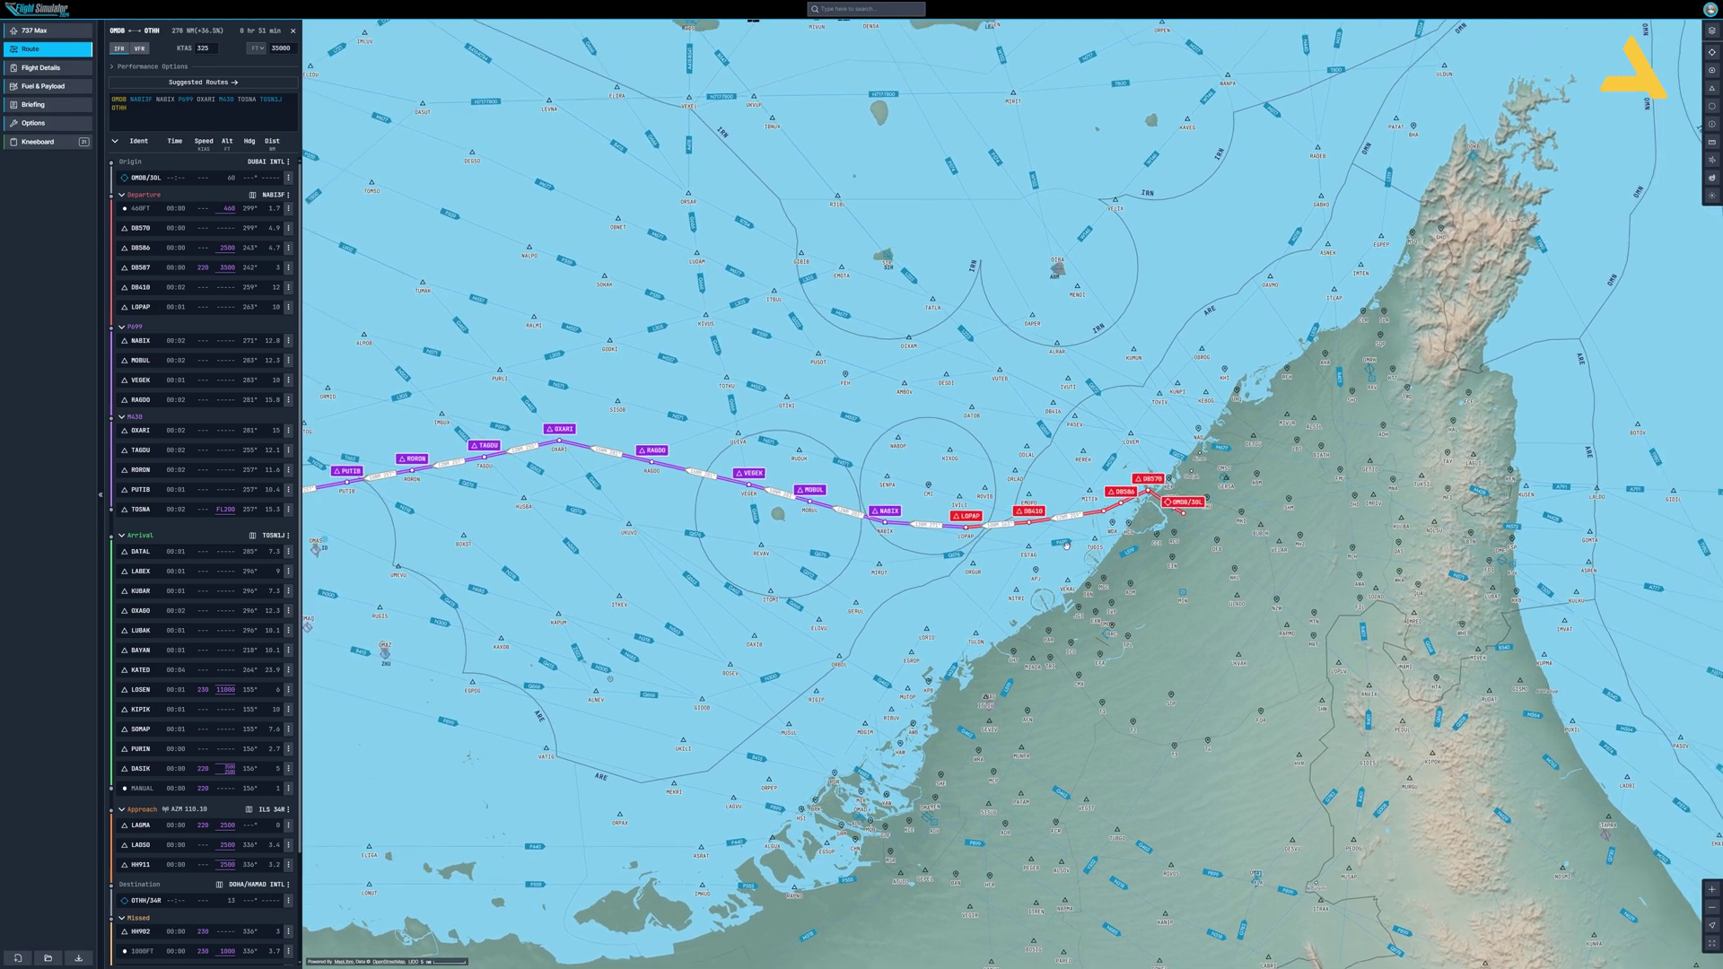
pyautogui.moveTo(840, 549); pyautogui.dragTo(975, 581)
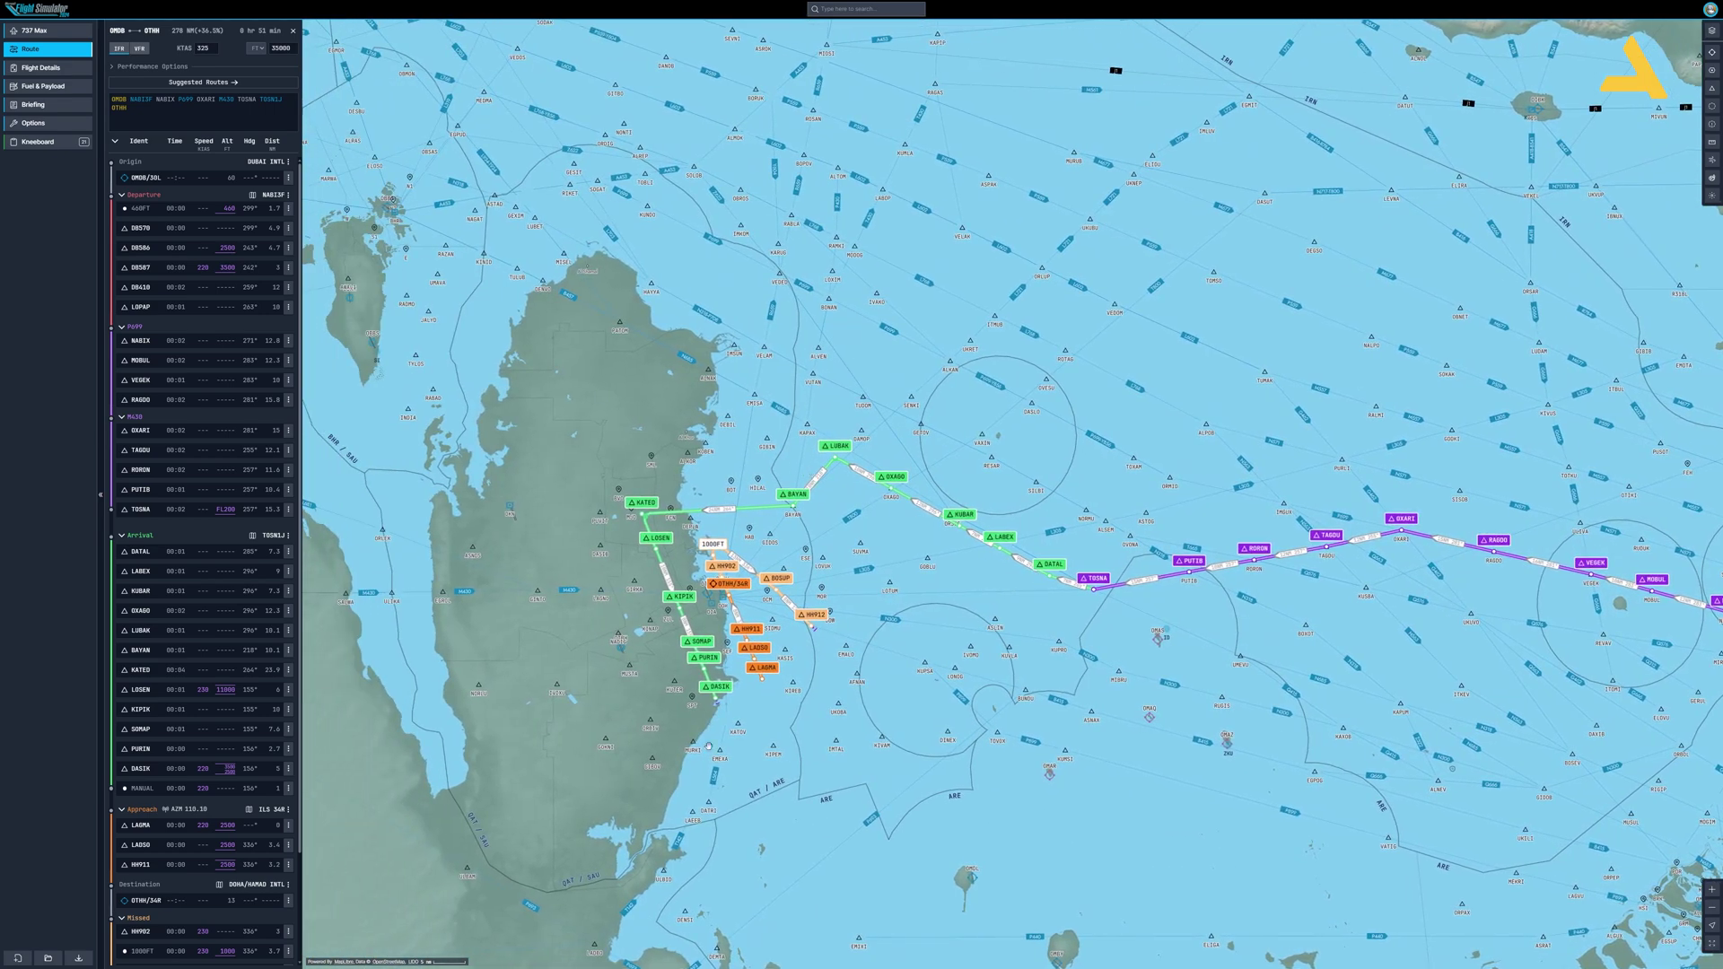
pyautogui.scroll(5, 935, 675)
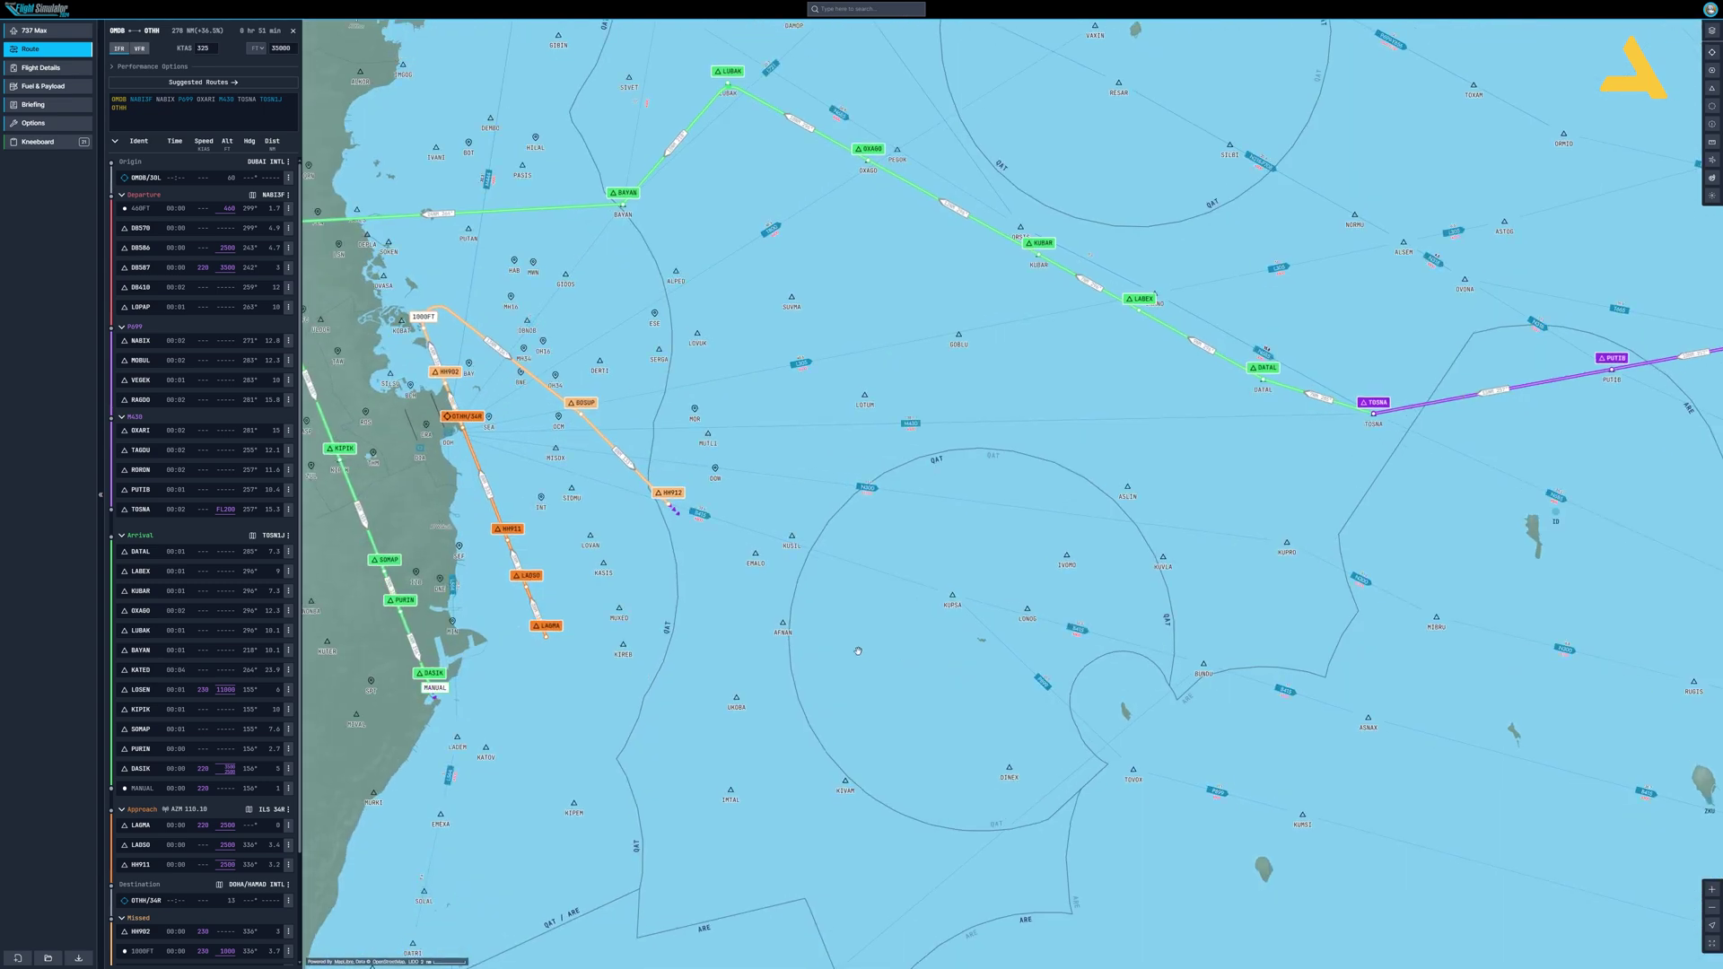
pyautogui.scroll(-3, 936, 674)
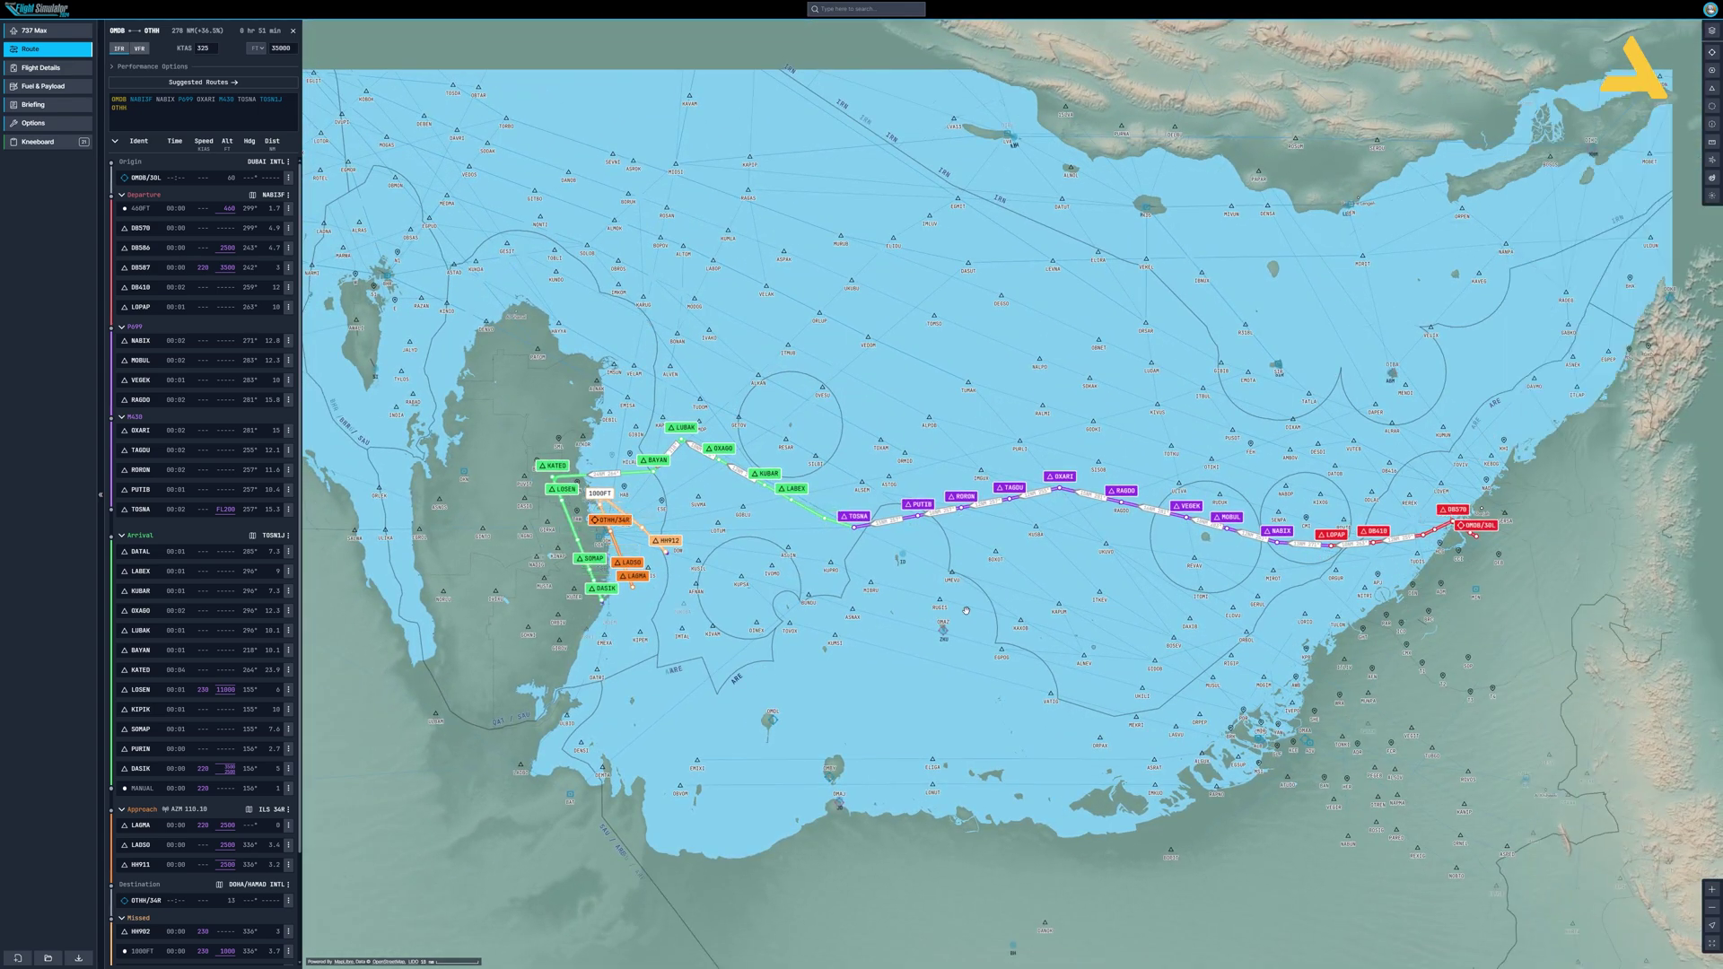
# Review the alternative departure procedures and runway options at OMDB, then return to the route list without changing the departure
pyautogui.click(288, 195)
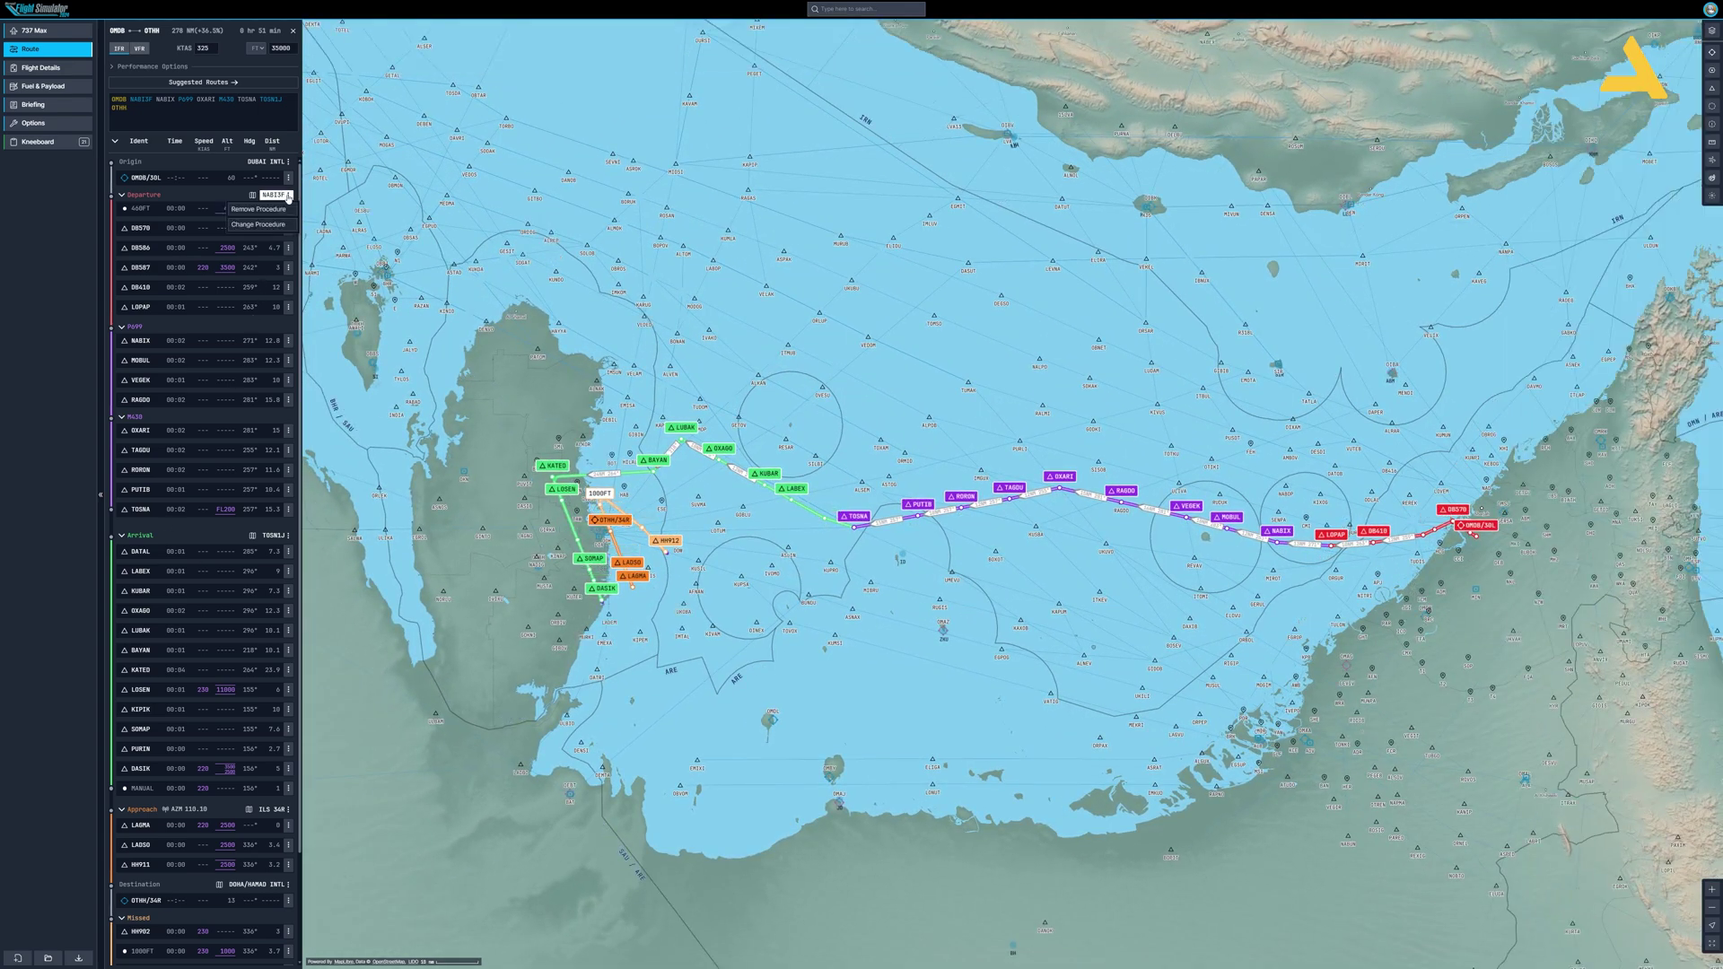
pyautogui.click(258, 225)
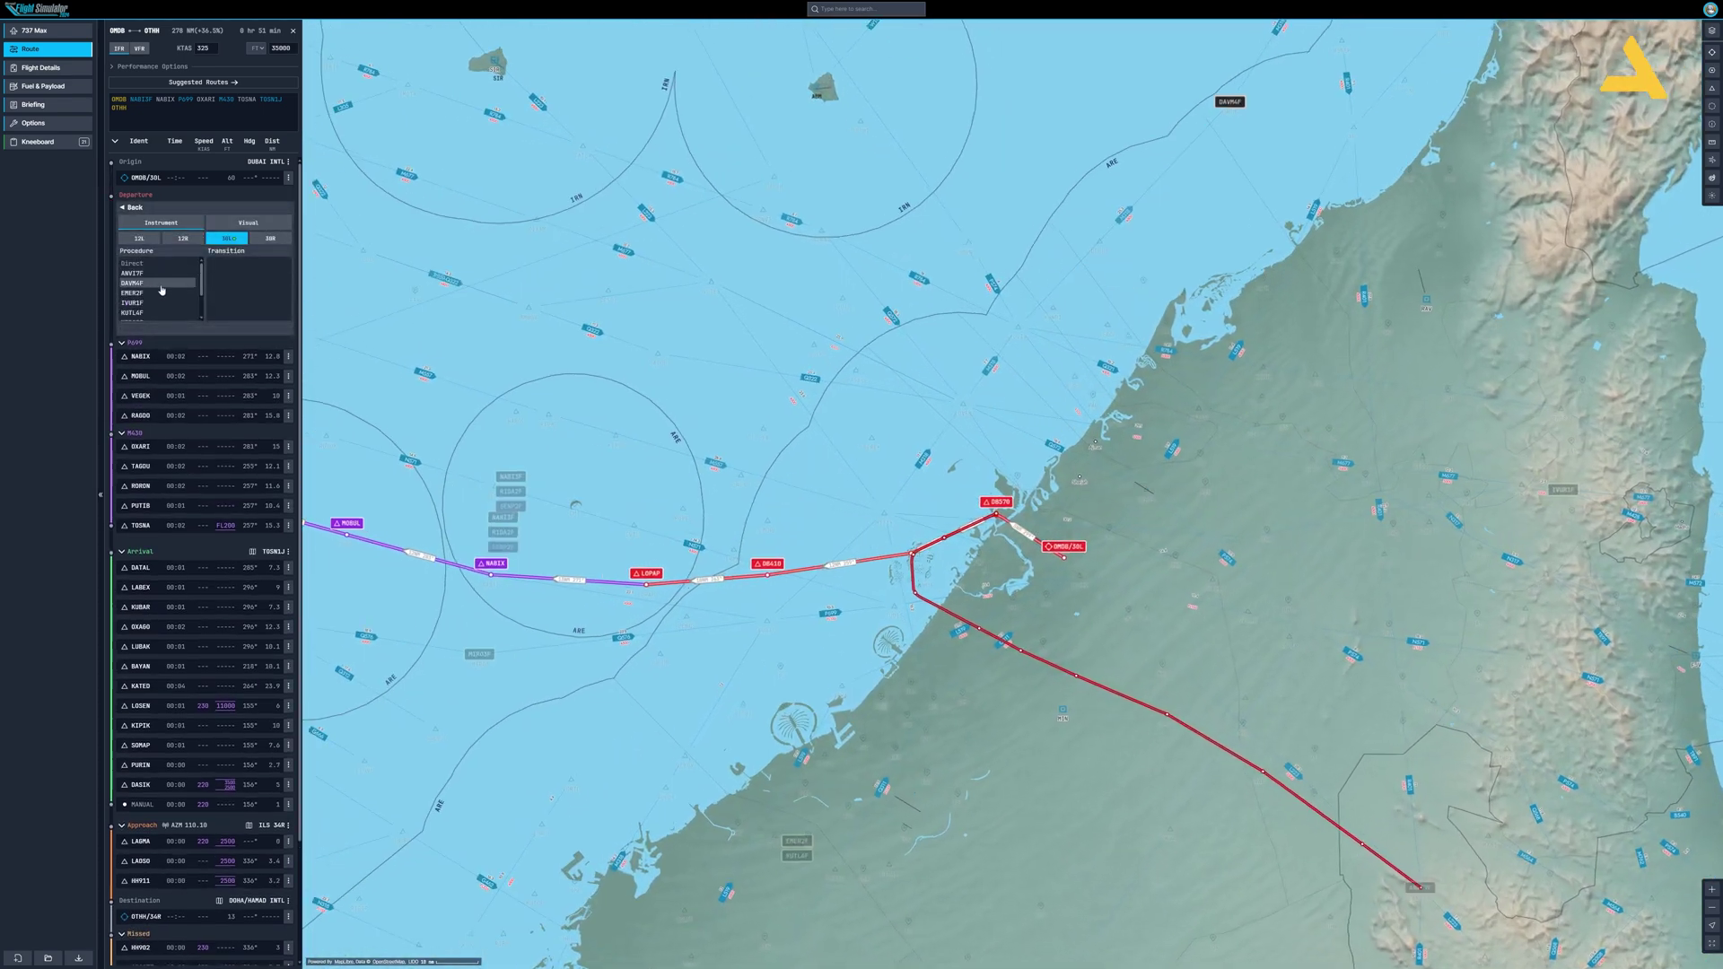
pyautogui.click(288, 179)
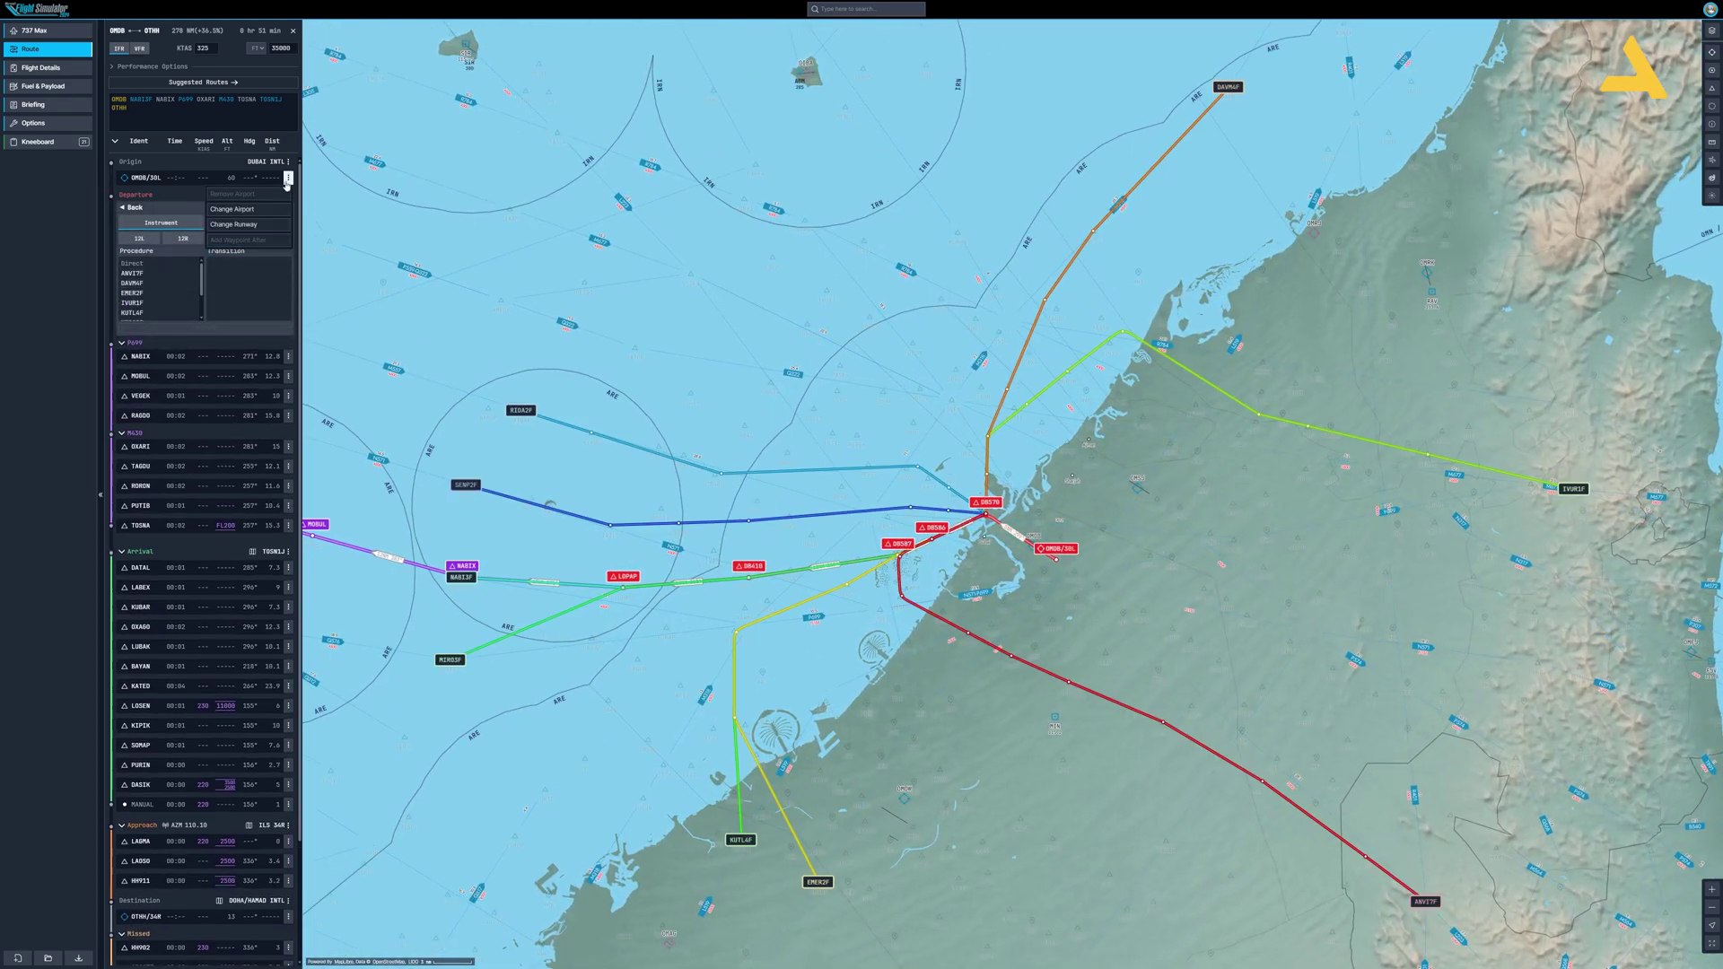
pyautogui.click(177, 196)
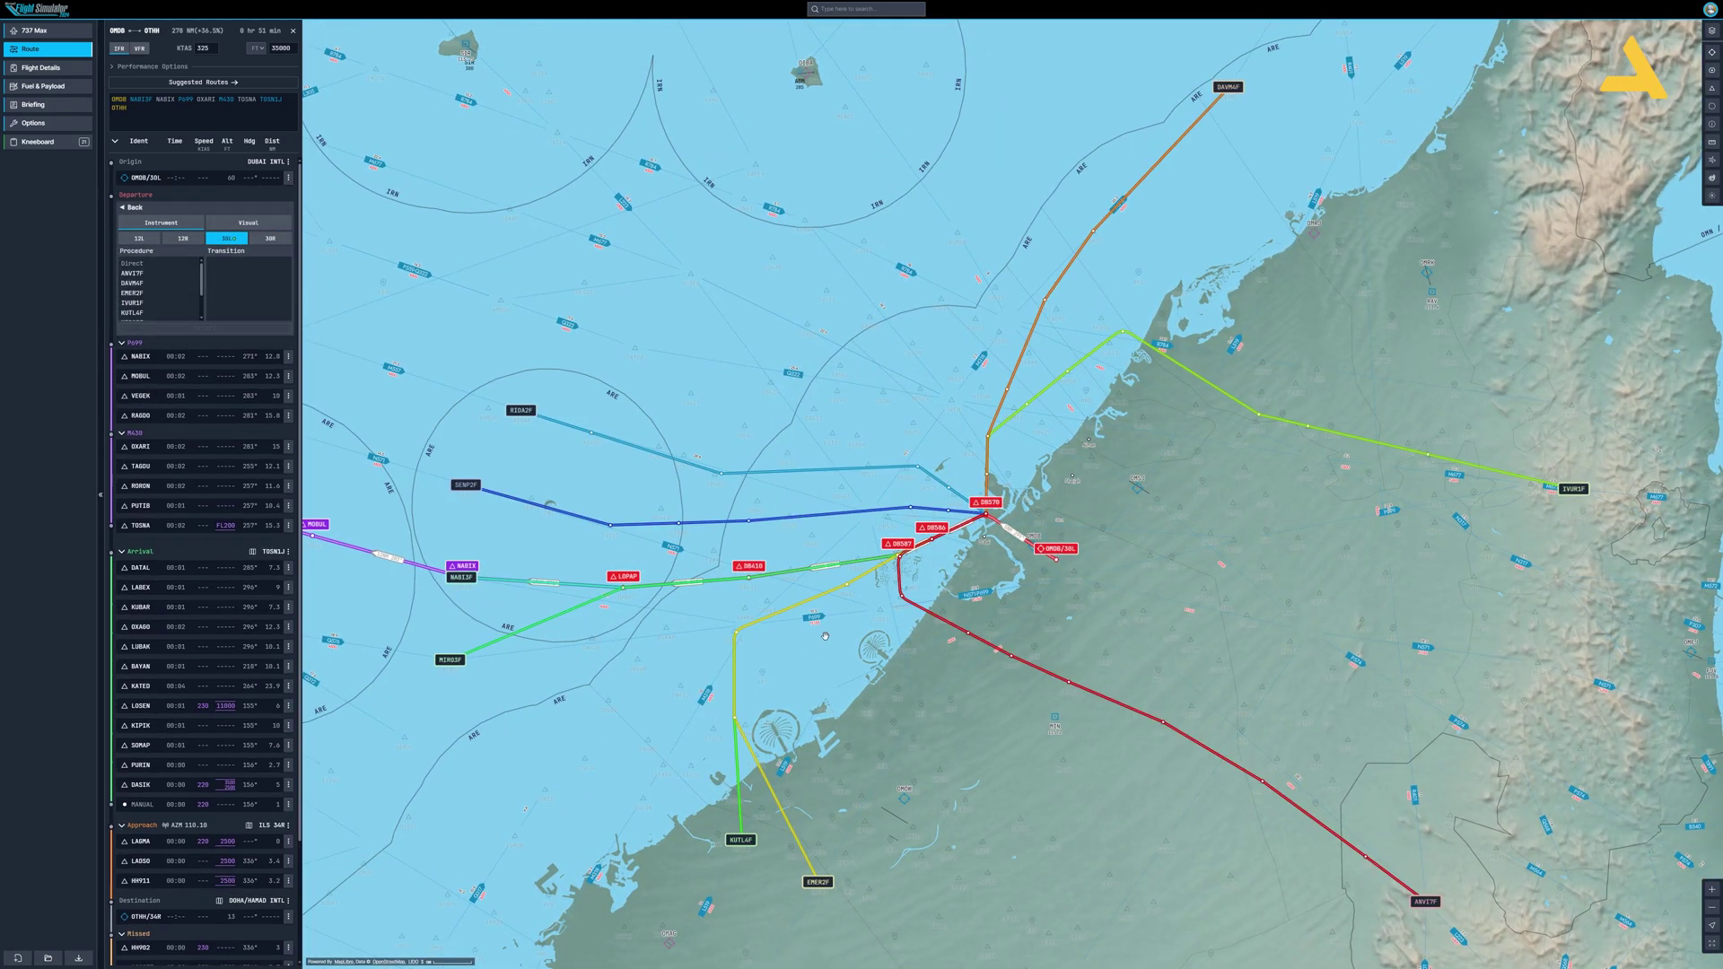
pyautogui.scroll(-3, 824, 635)
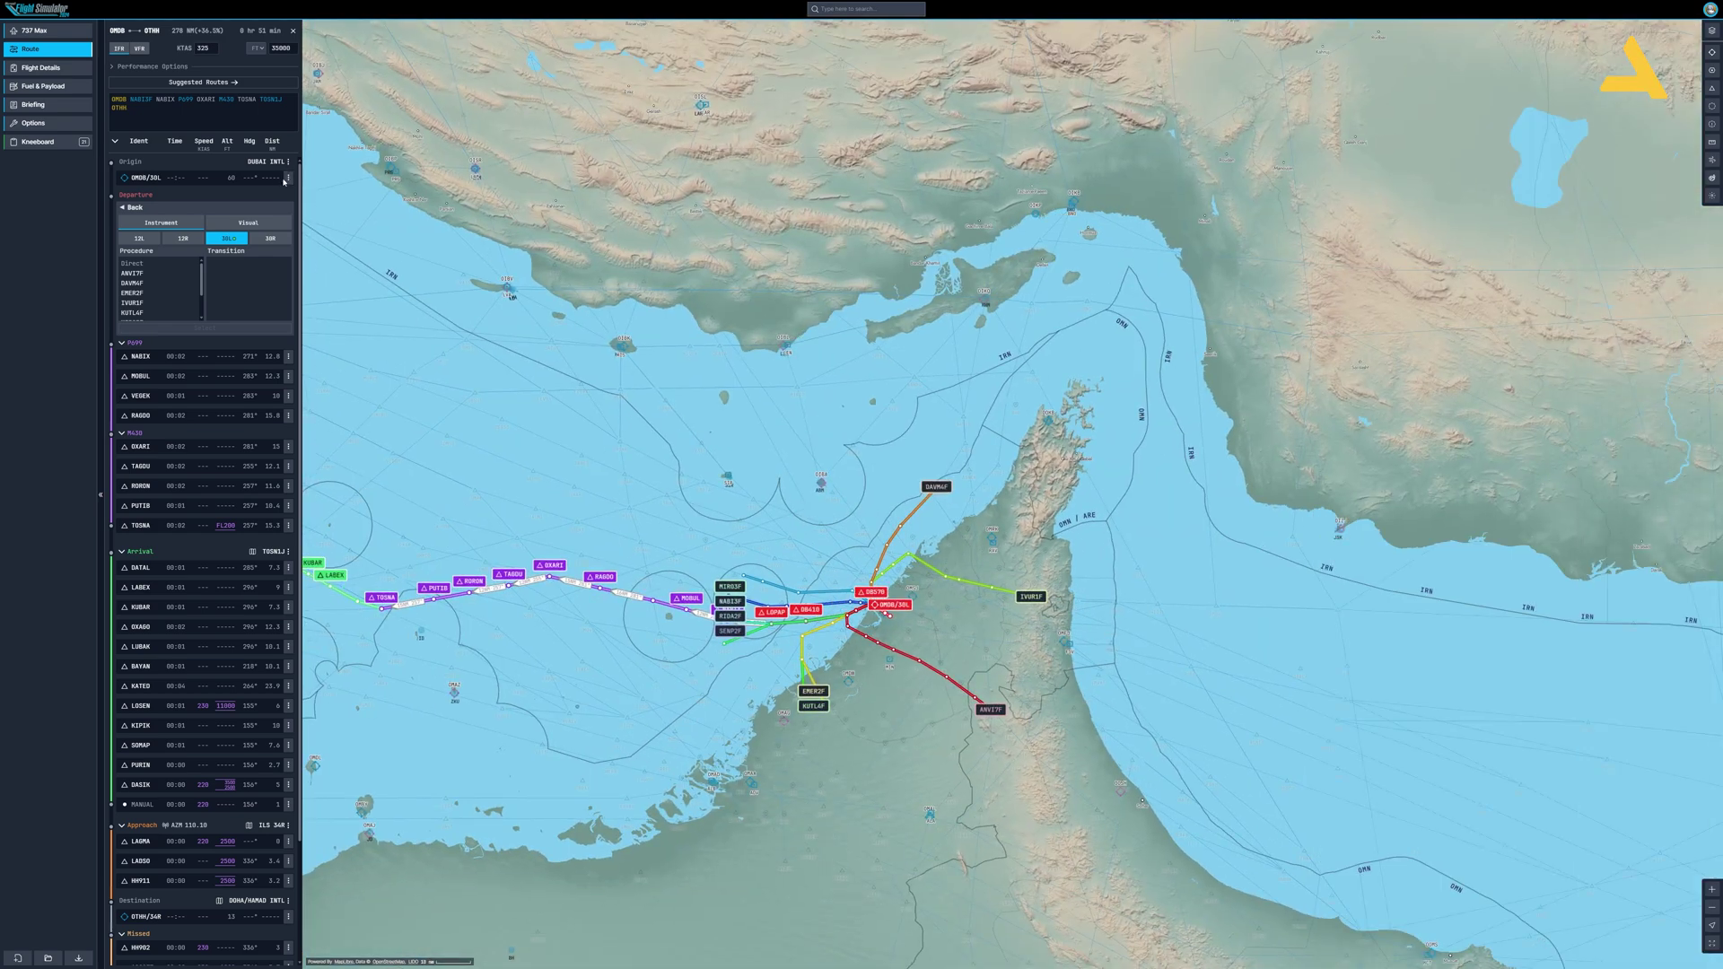
pyautogui.click(119, 206)
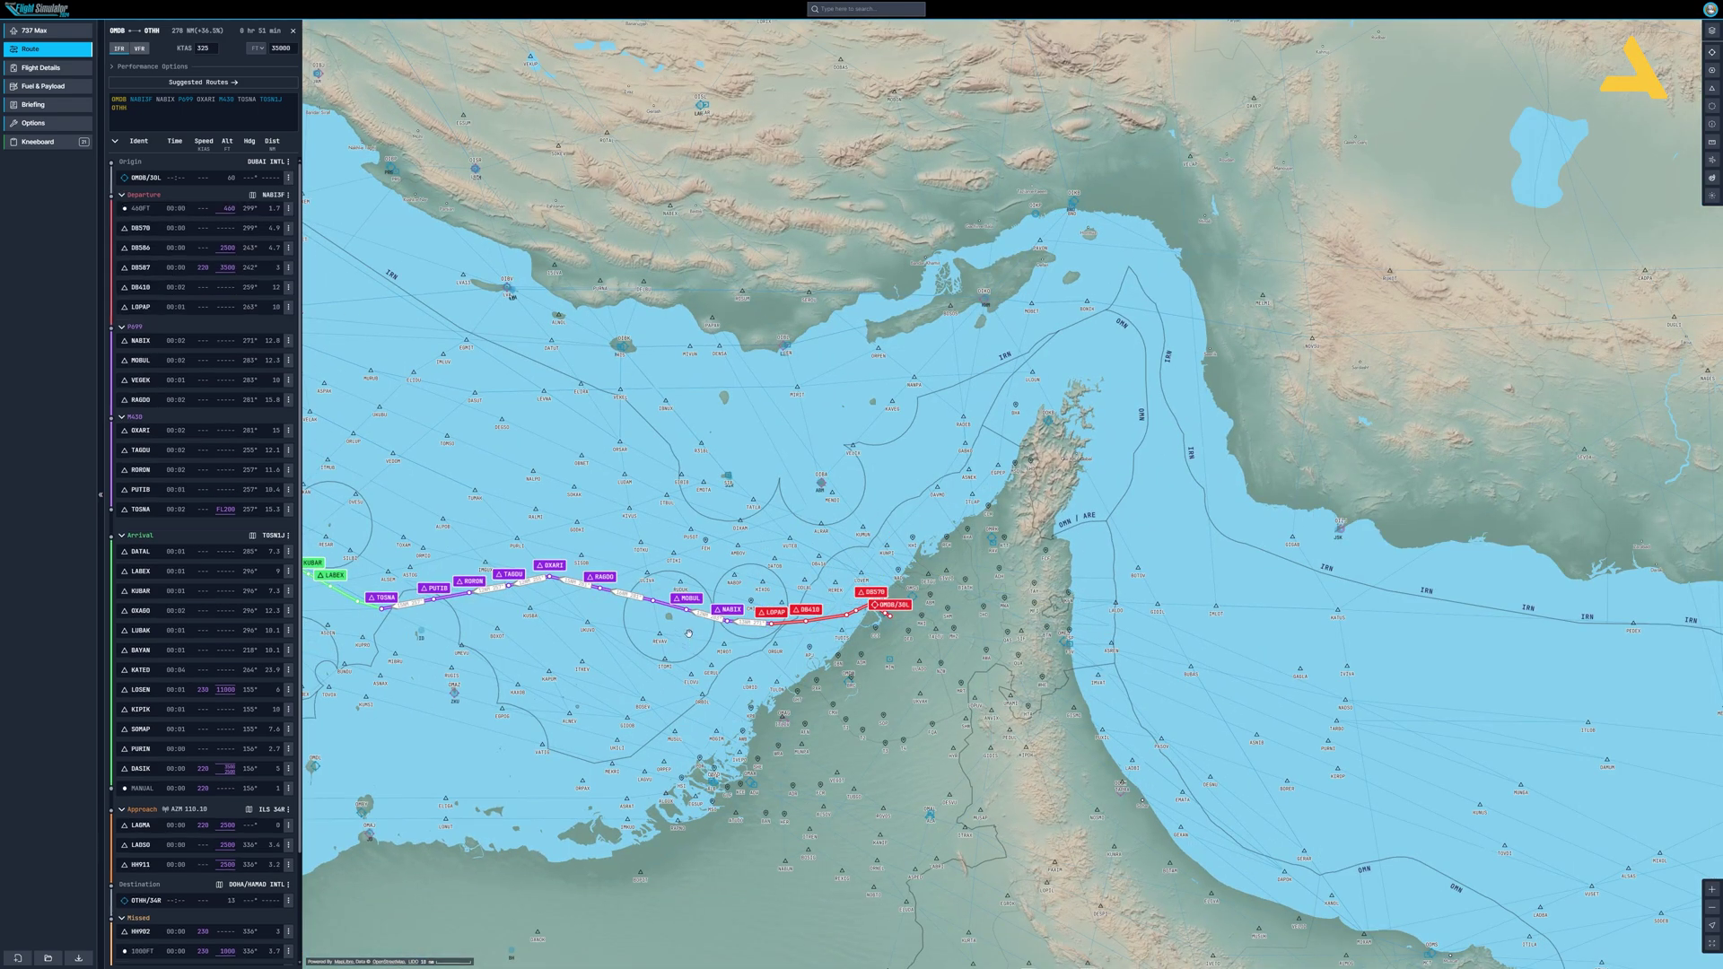
# Save the planned route as a new flight plan named "omdb to othh 737"
pyautogui.moveTo(689, 633); pyautogui.dragTo(1016, 603)
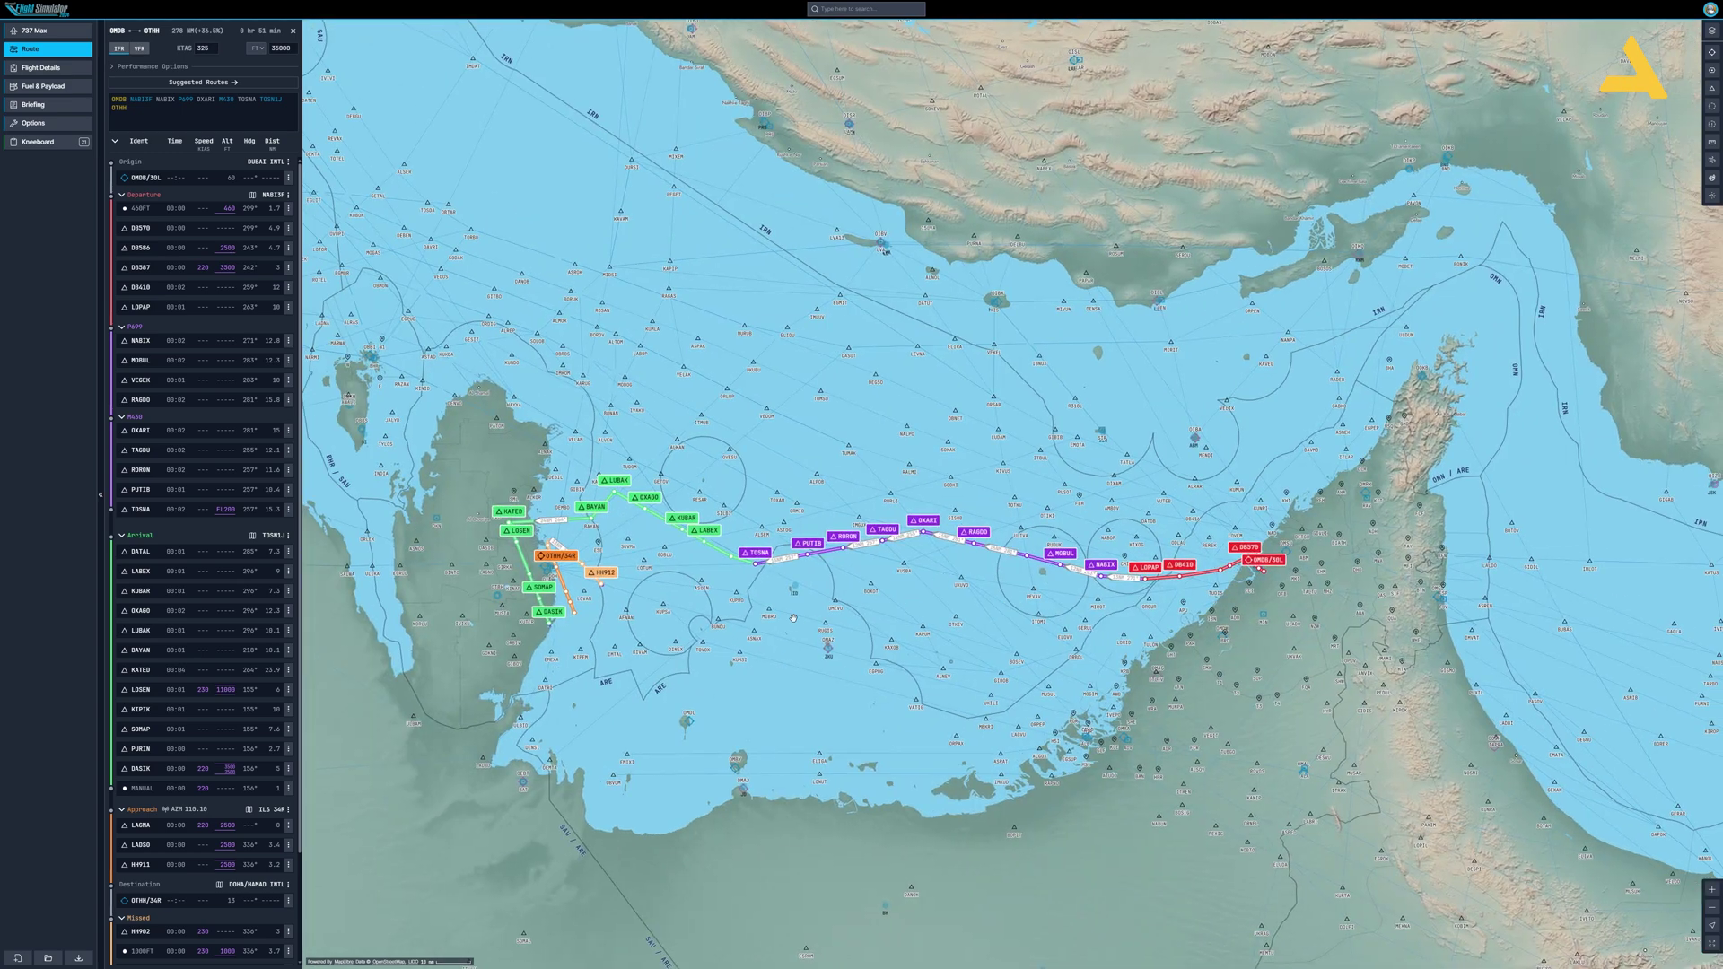
pyautogui.click(17, 958)
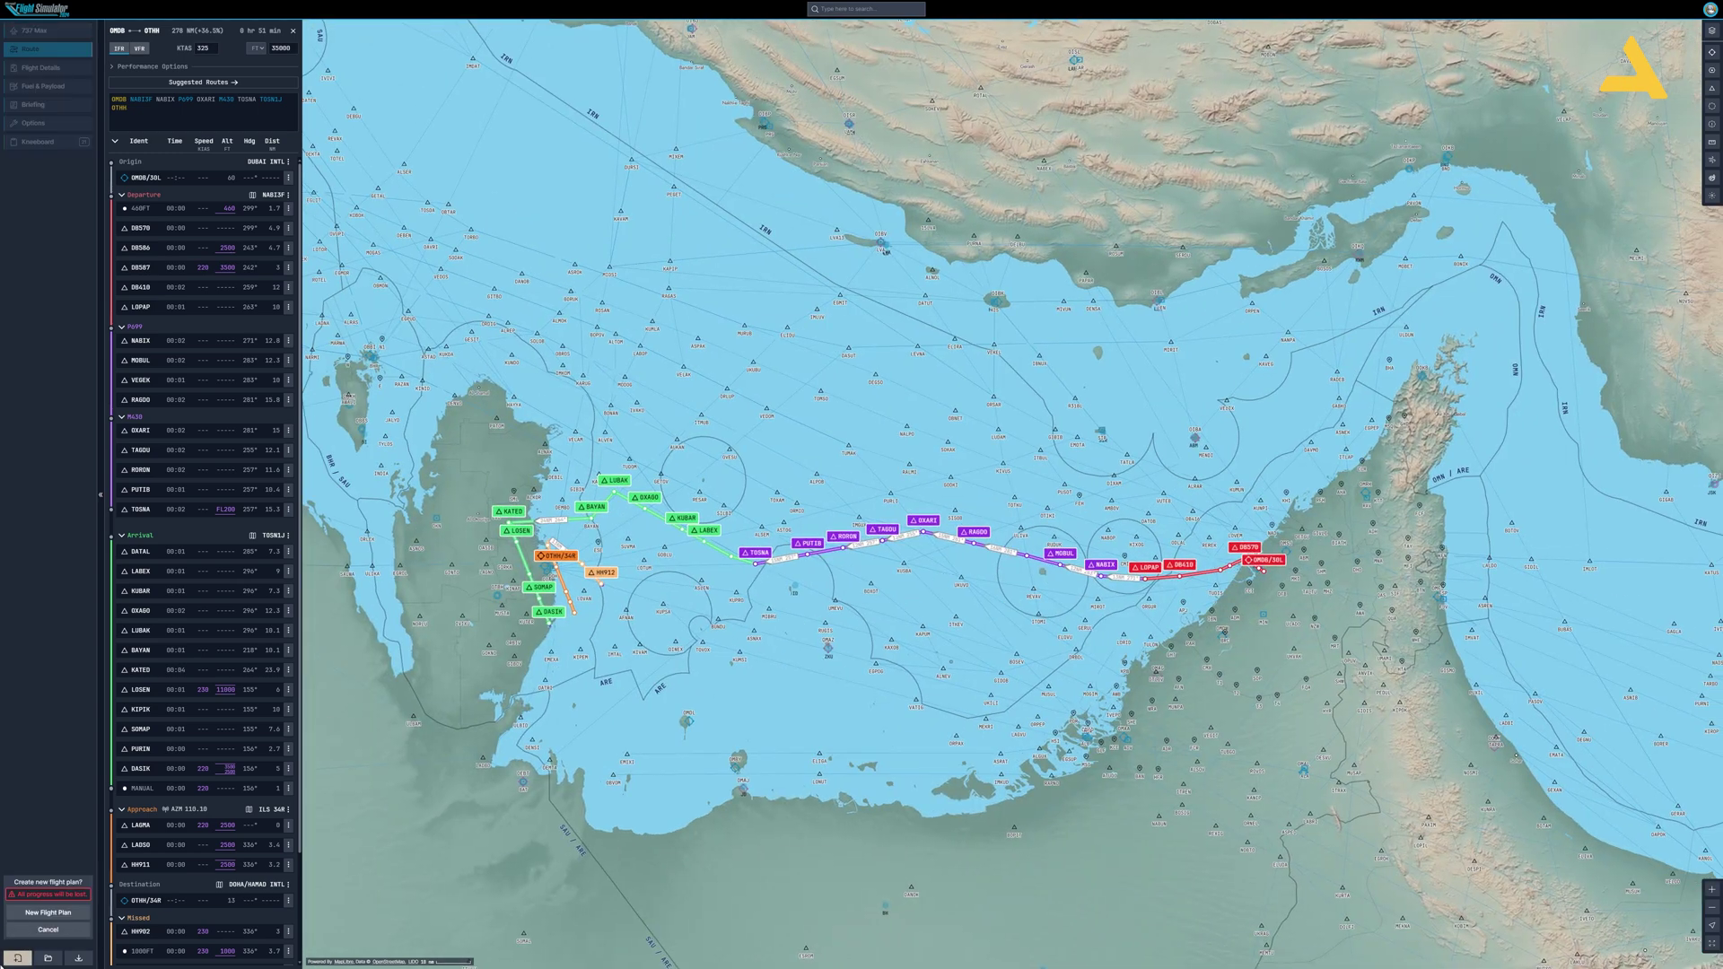
pyautogui.click(78, 958)
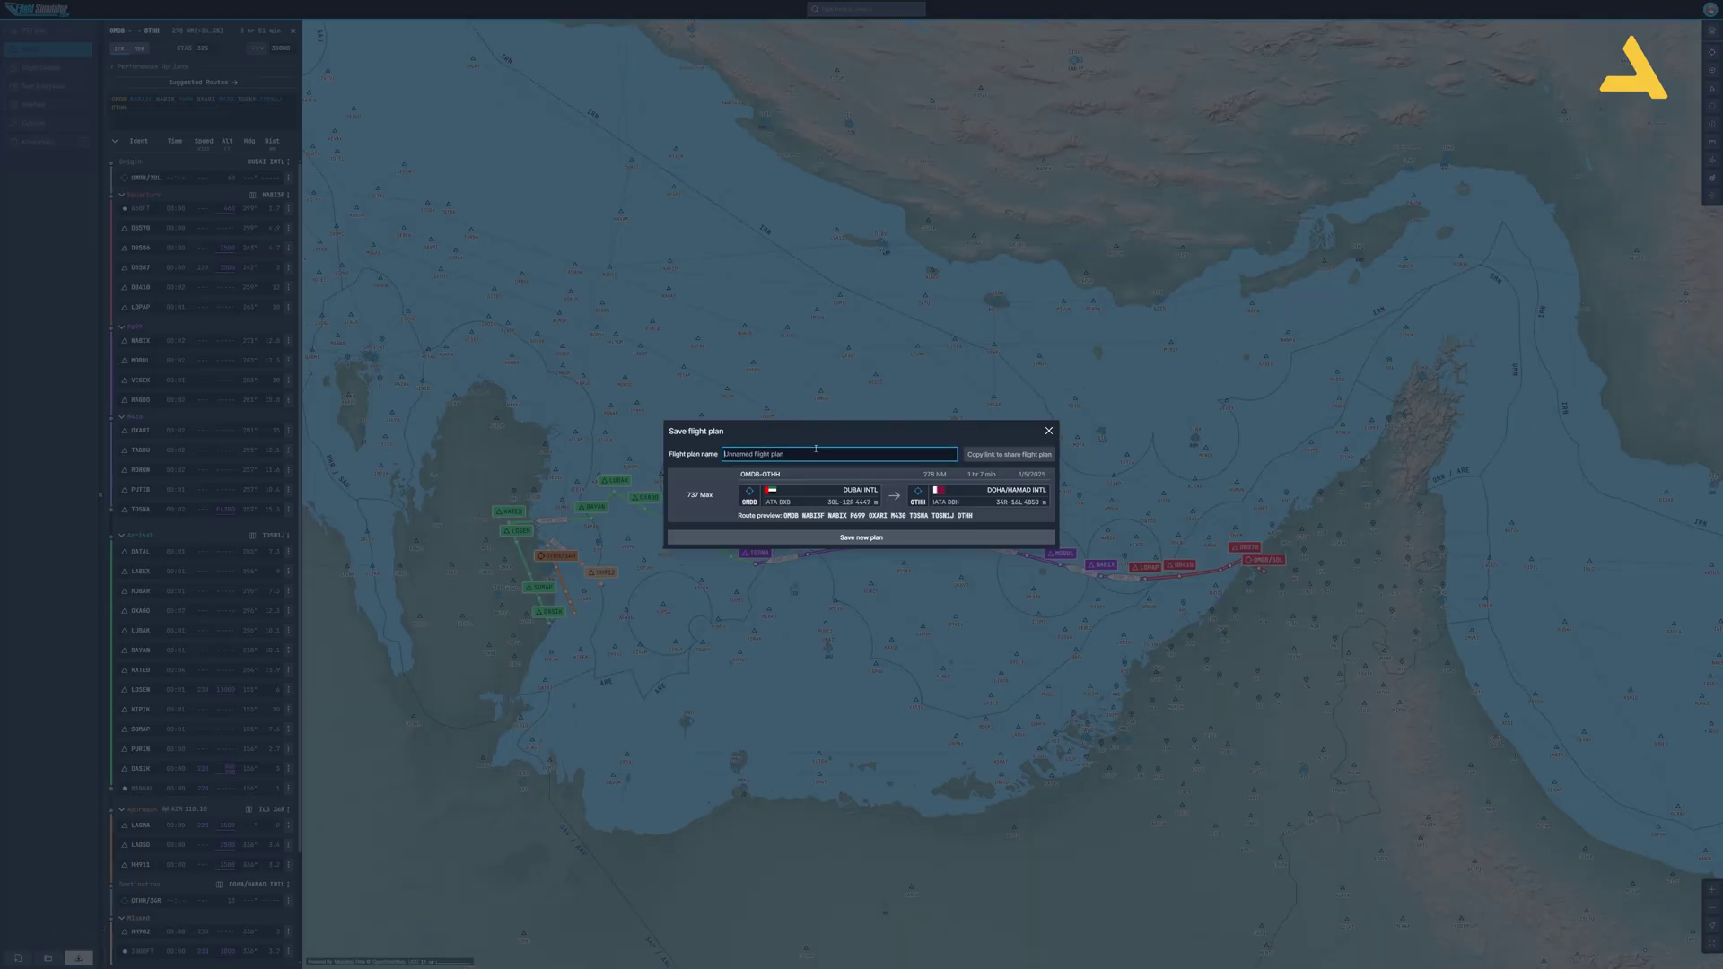
pyautogui.write('omdb to othh 737')
pyautogui.click(877, 538)
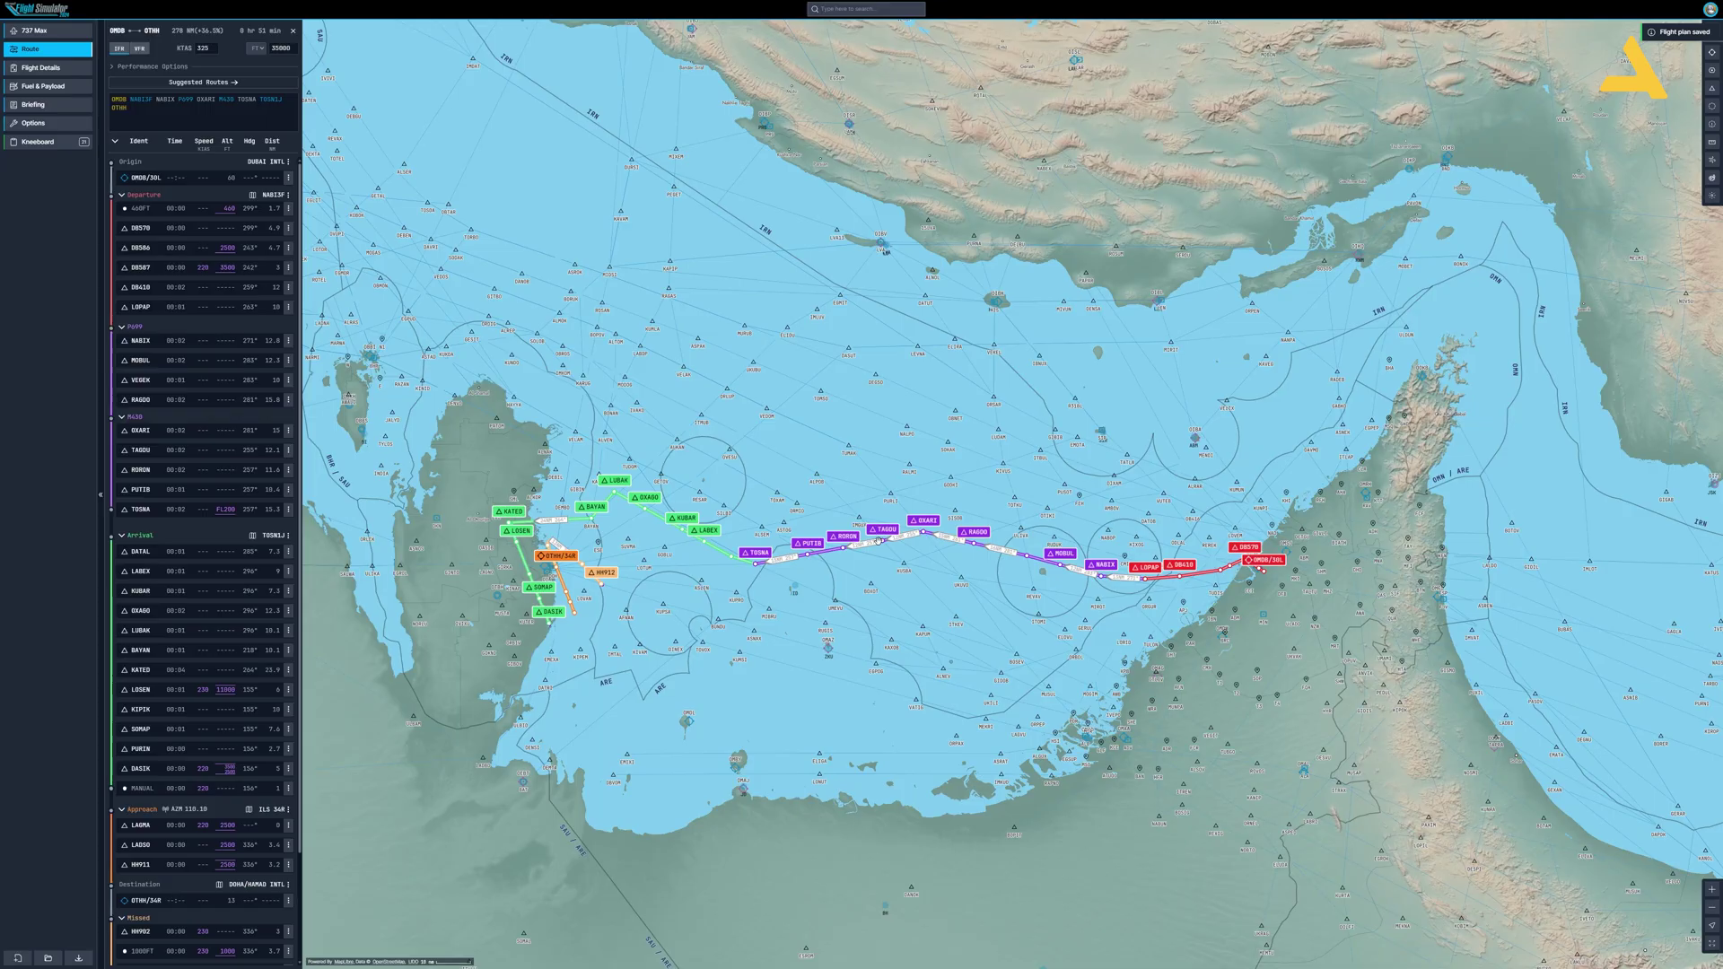
pyautogui.moveTo(1006, 631); pyautogui.dragTo(1001, 618)
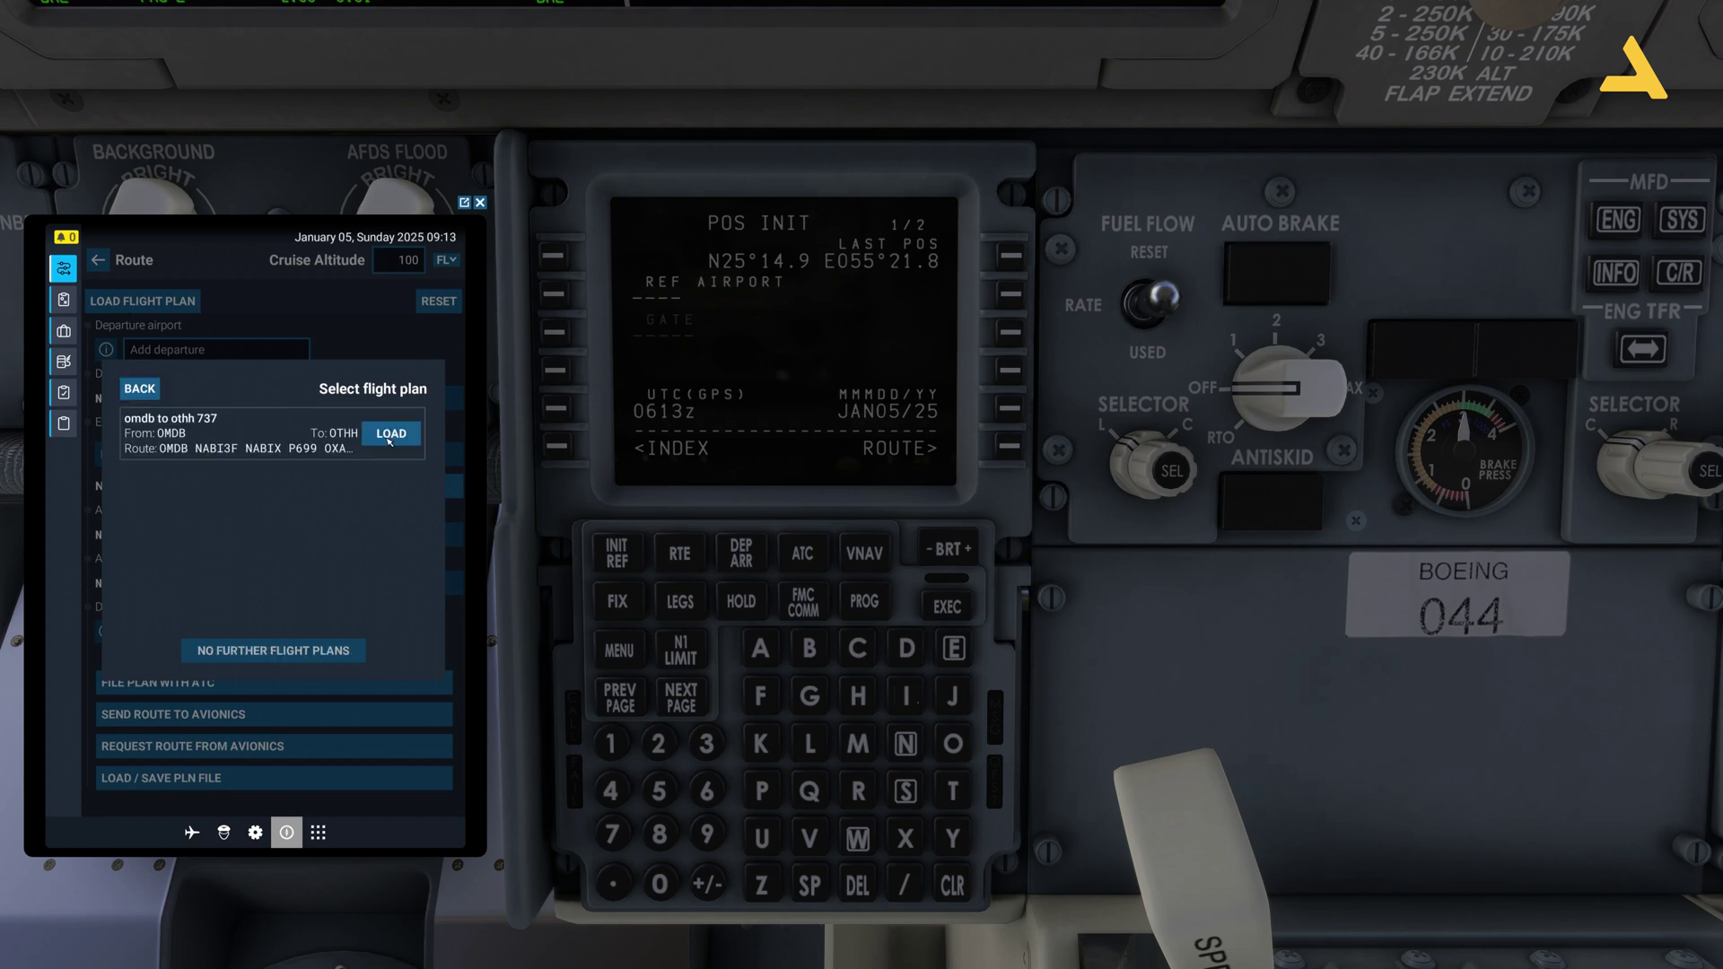
# Load the saved "omdb to othh 737" flight plan on the cockpit tablet and transfer it to the avionics as the active route
pyautogui.click(402, 436)
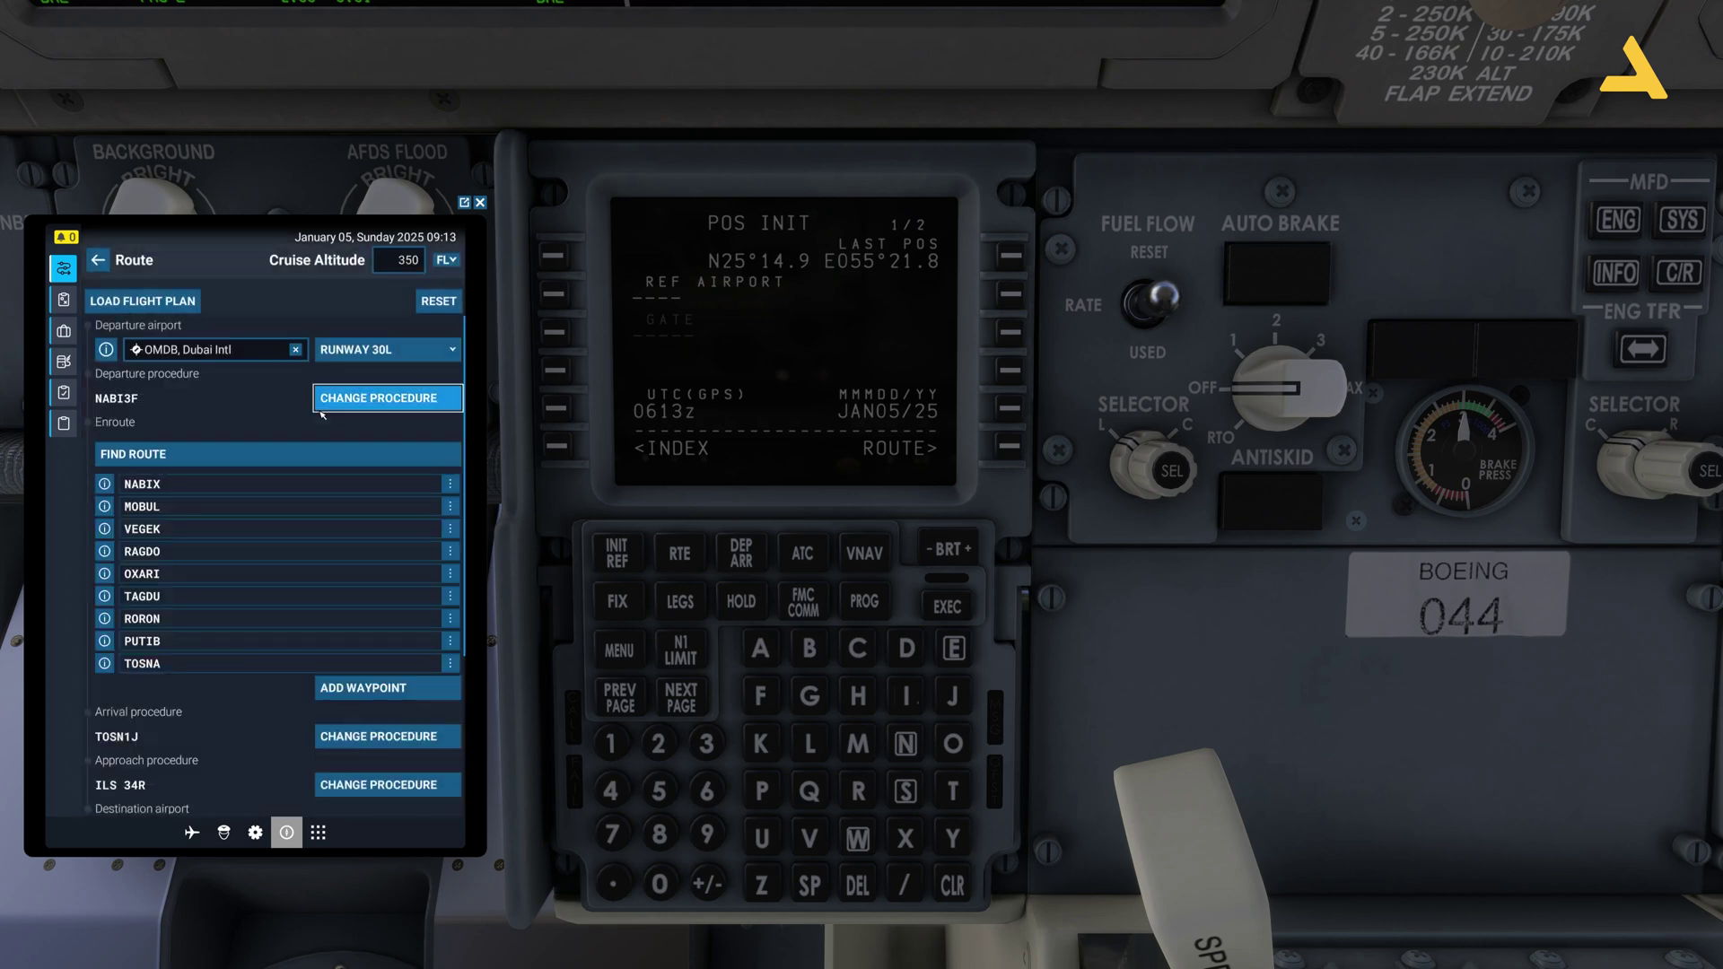
pyautogui.scroll(-1, 292, 711)
pyautogui.scroll(-1, 260, 700)
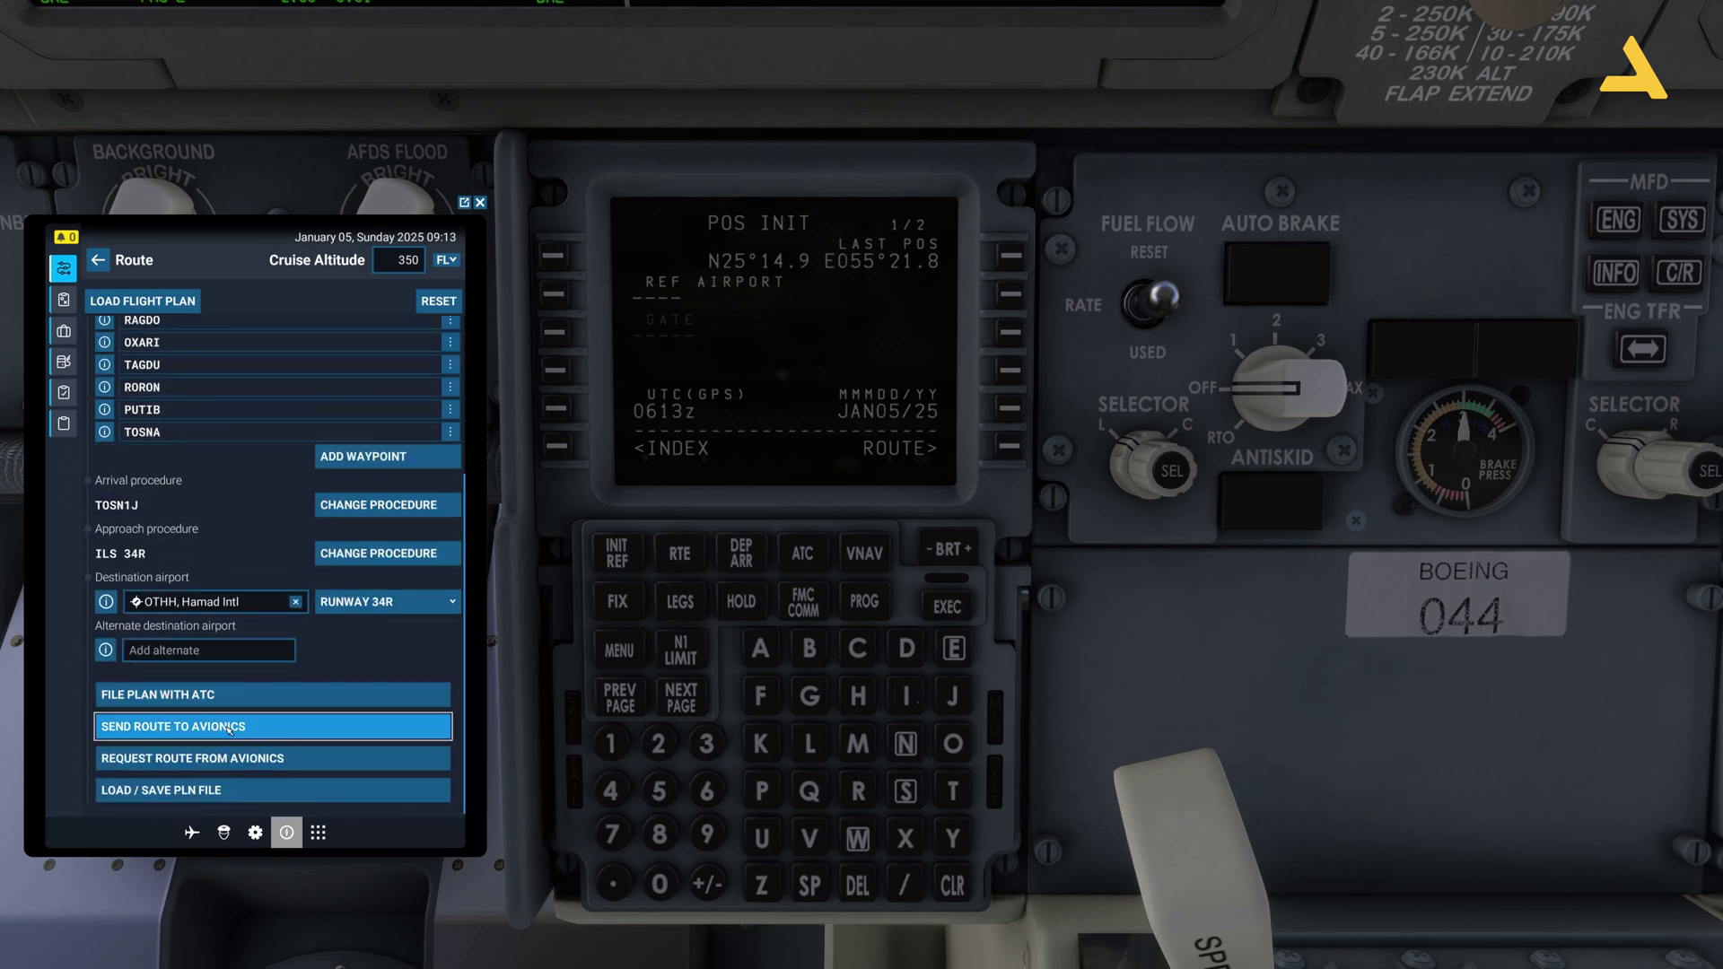
pyautogui.click(228, 729)
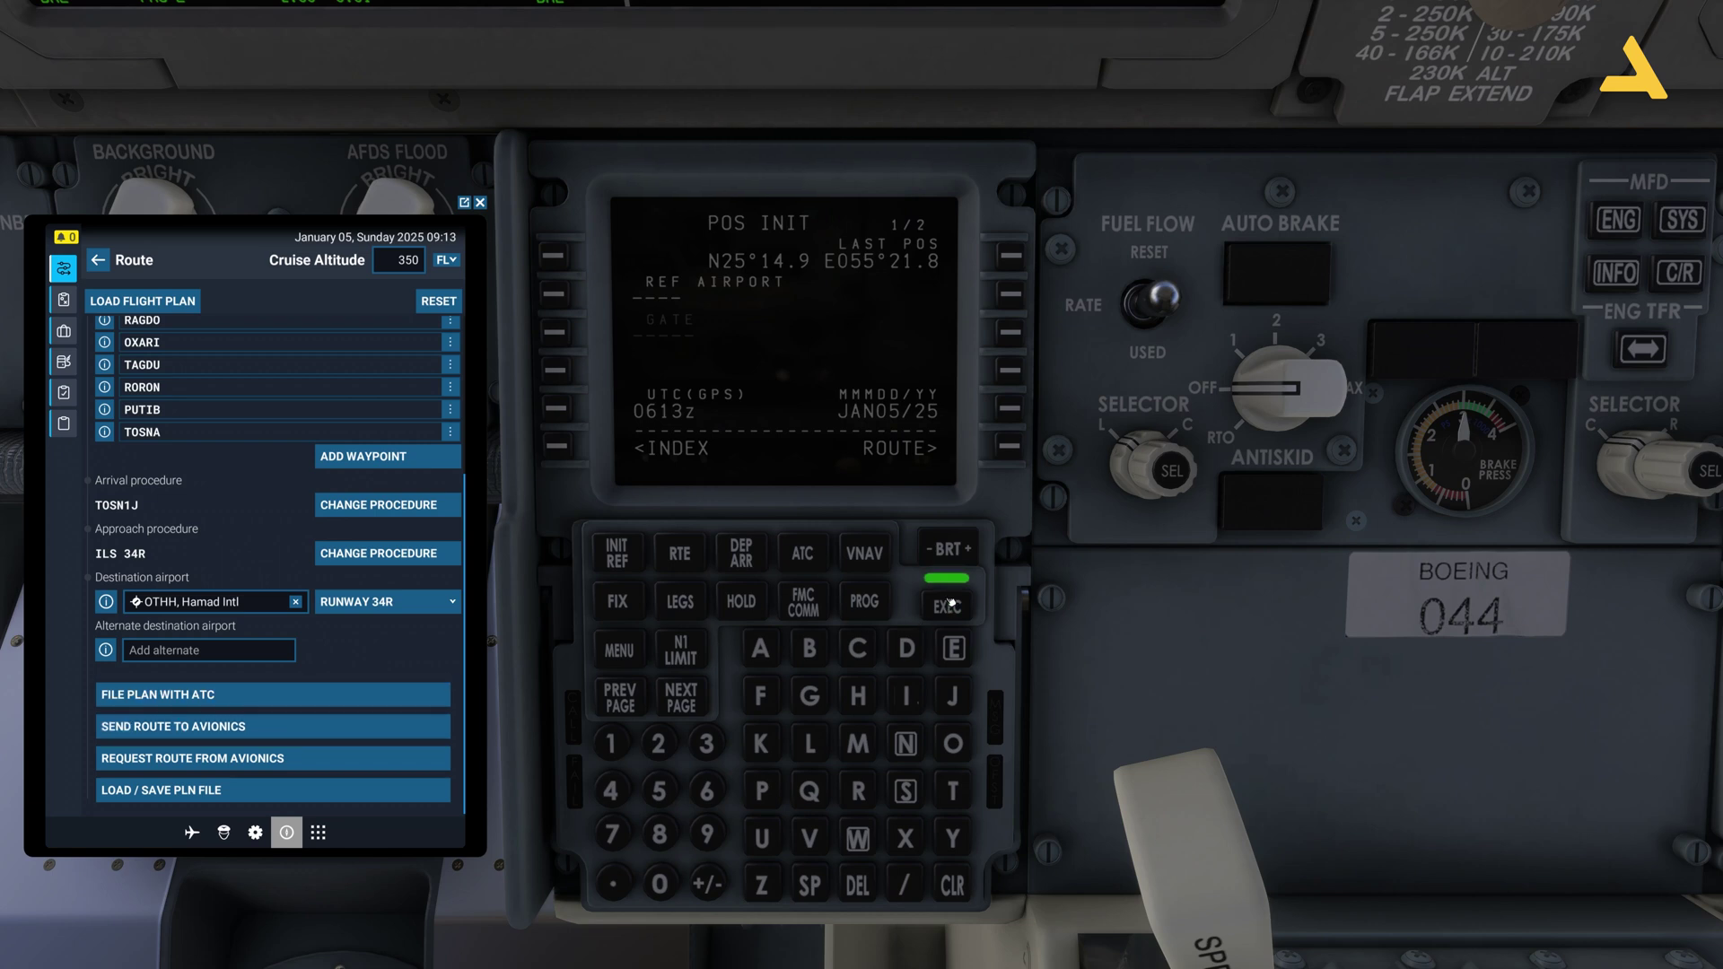
pyautogui.click(935, 607)
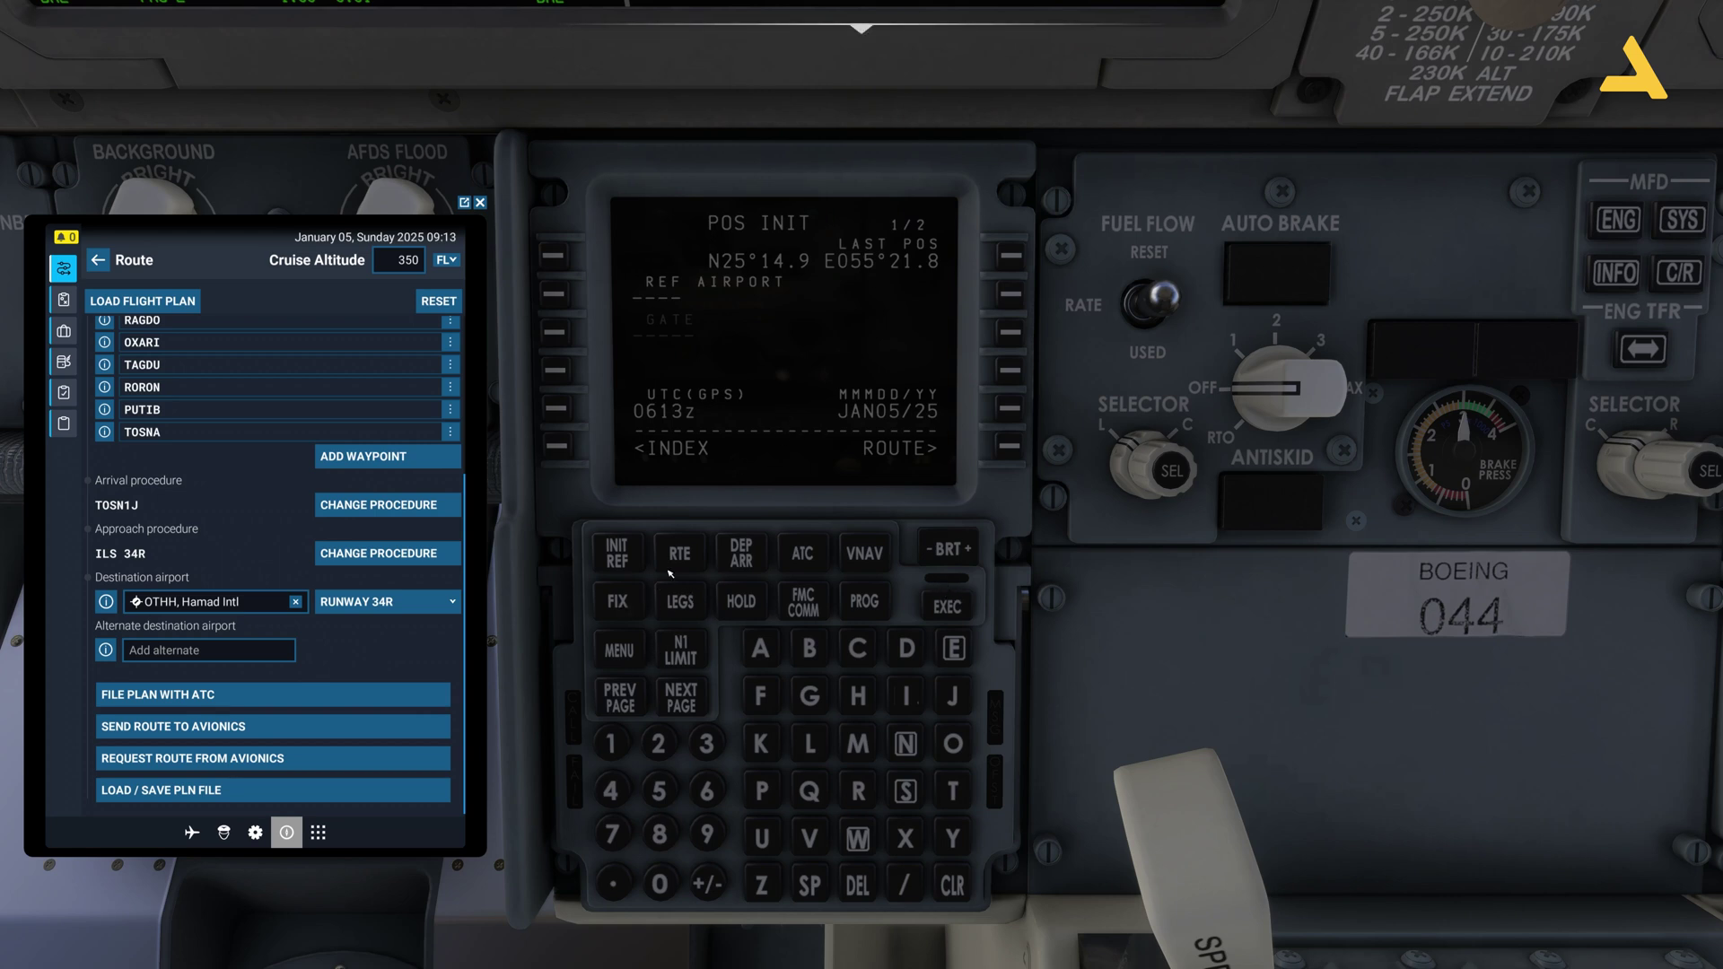
# Check the active route's legs page by page in the flight computer, including its origin and destination, against the tablet's waypoint list
pyautogui.click(684, 602)
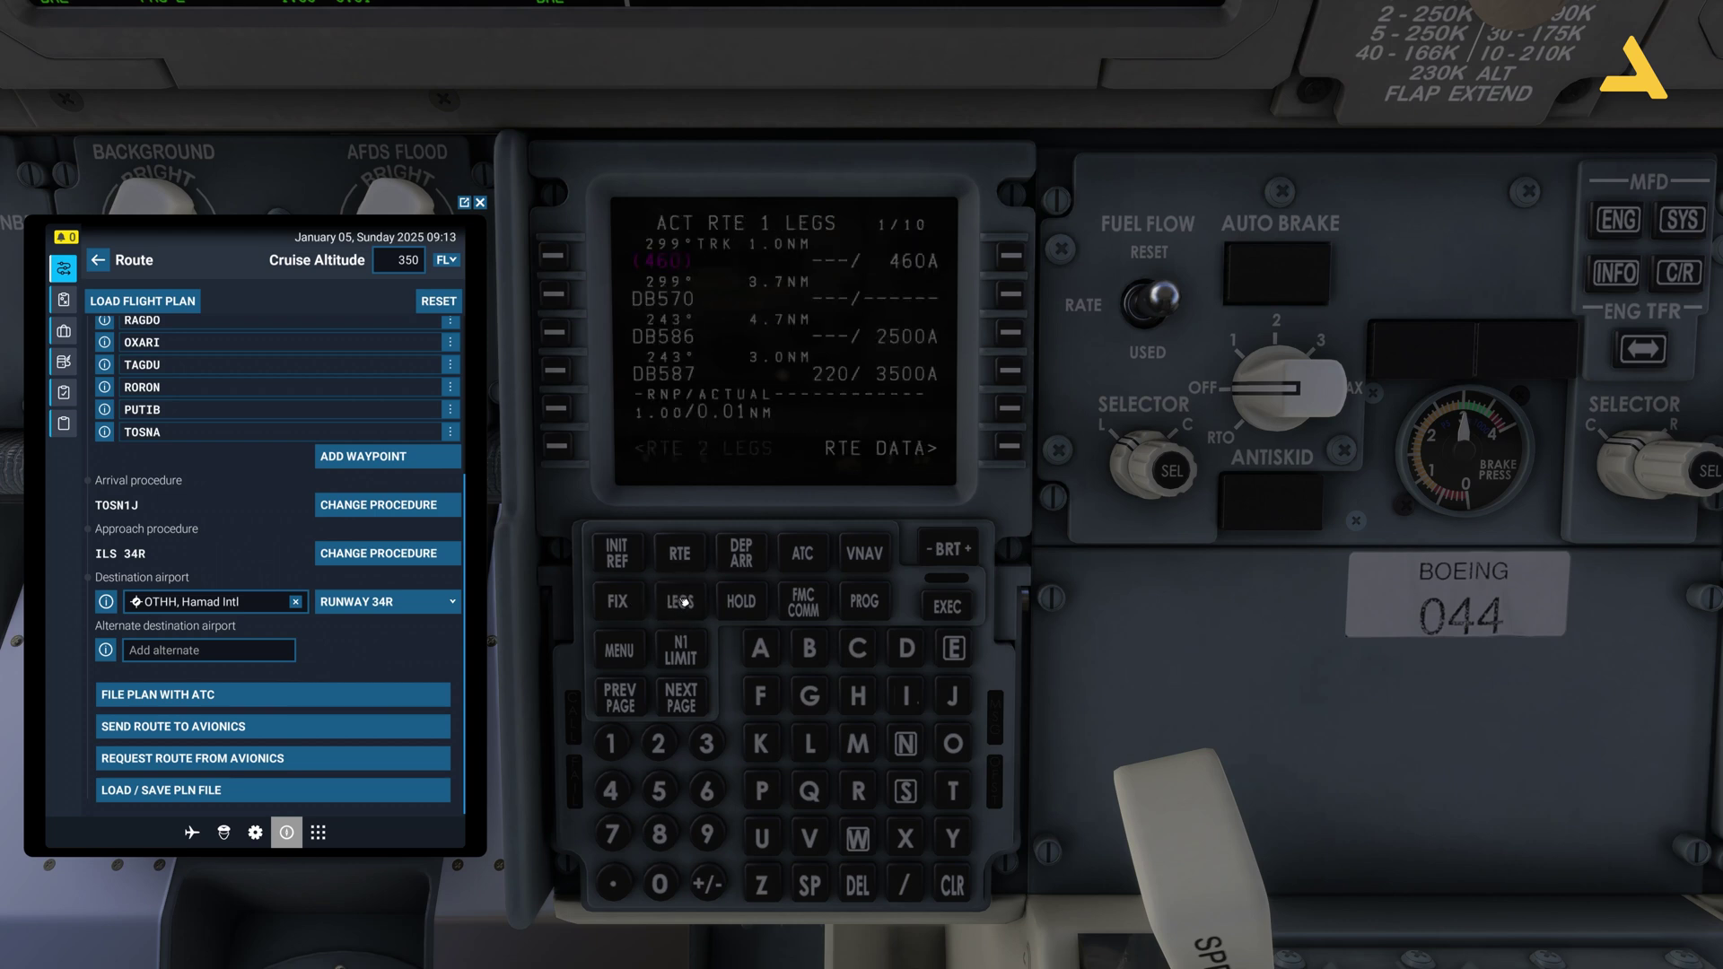
pyautogui.click(682, 696)
pyautogui.click(681, 696)
pyautogui.click(682, 696)
pyautogui.click(688, 695)
pyautogui.click(688, 696)
pyautogui.click(685, 696)
pyautogui.click(683, 696)
pyautogui.click(682, 696)
pyautogui.click(626, 709)
pyautogui.click(681, 603)
pyautogui.click(673, 704)
pyautogui.click(675, 558)
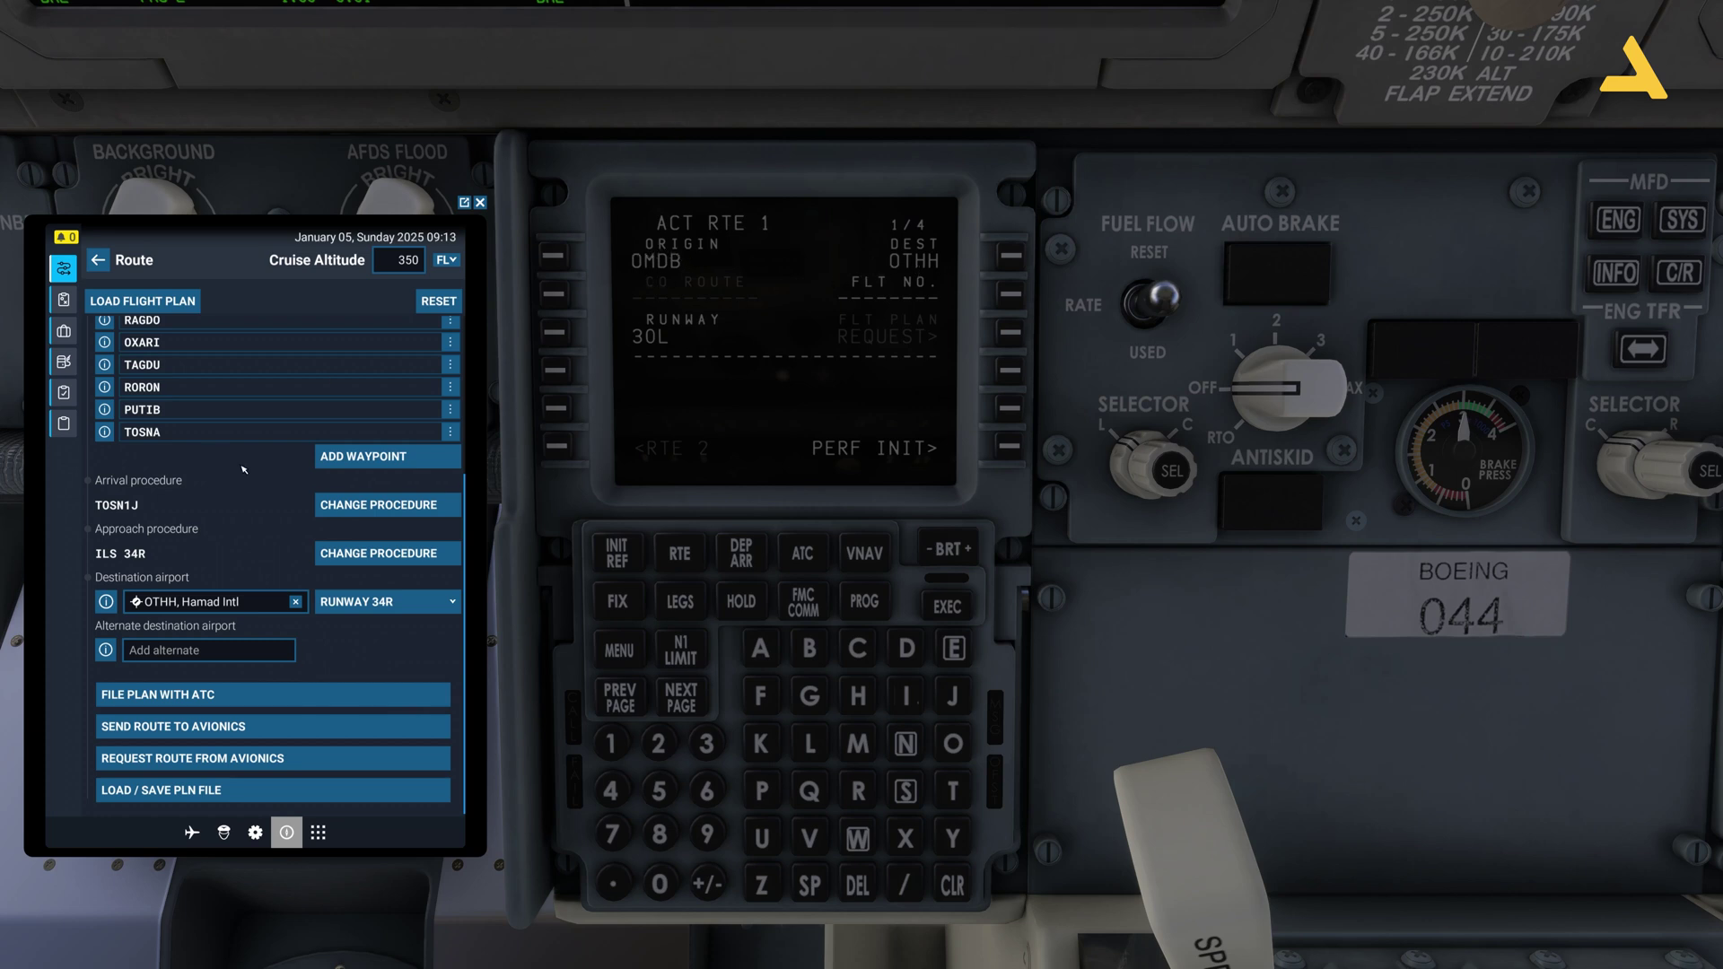
pyautogui.scroll(5, 328, 489)
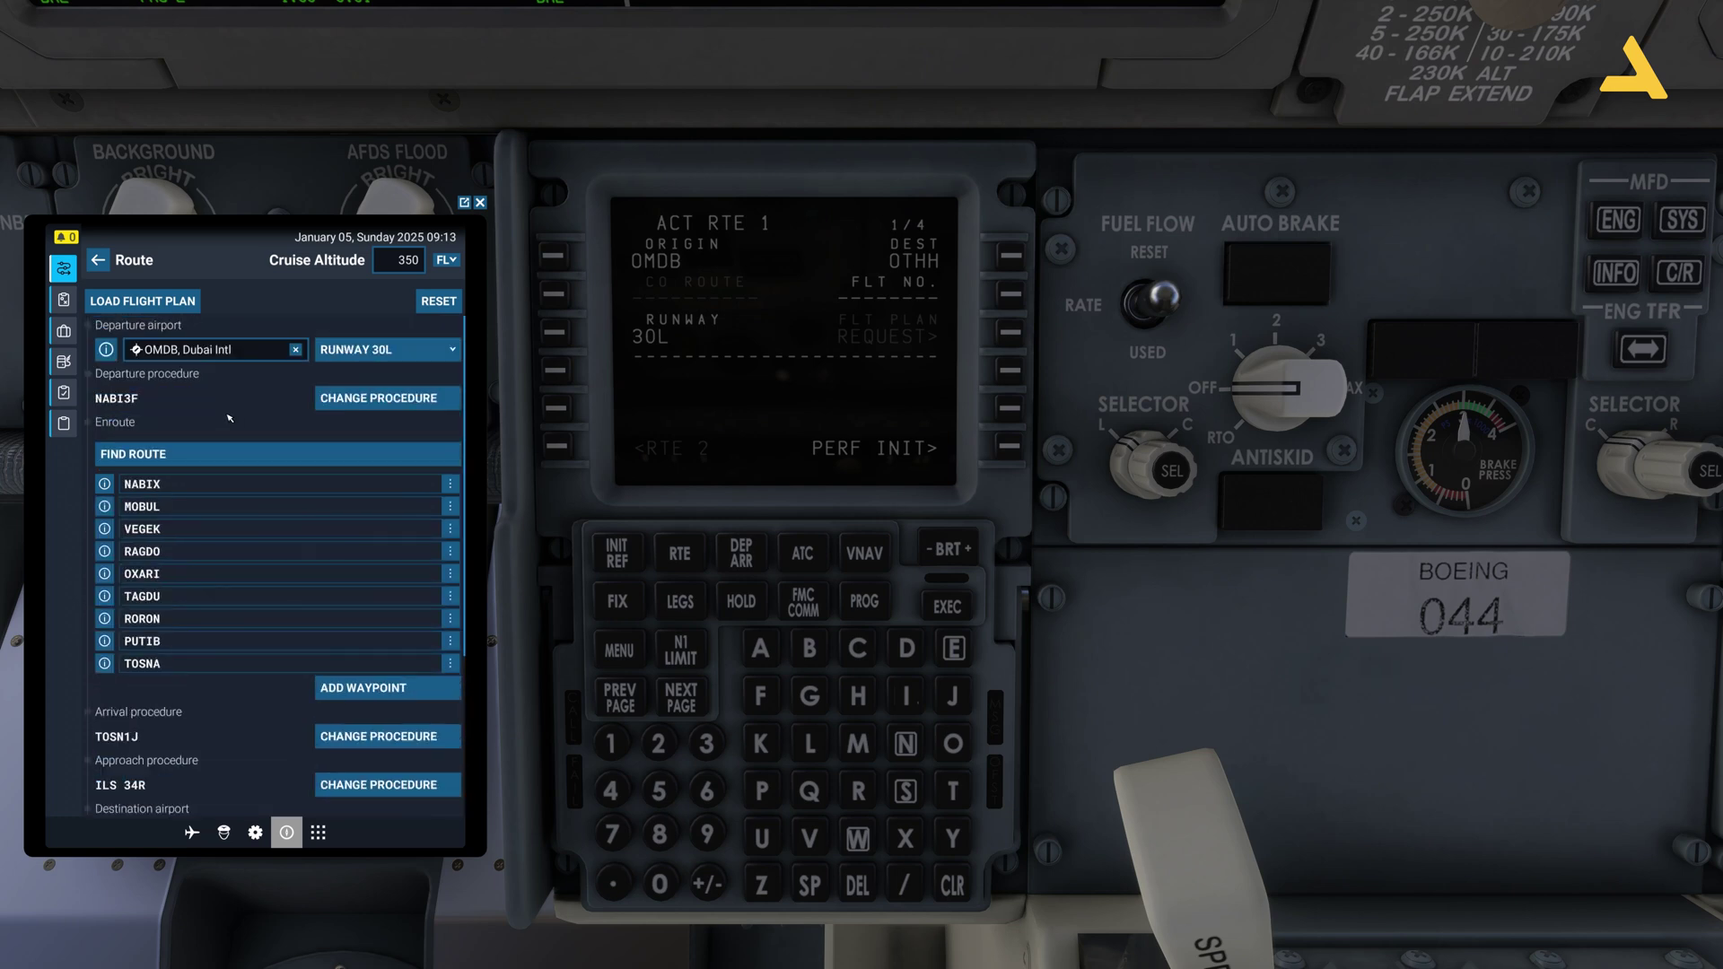
# Open the flight computer's PERF INIT page and set the cruise altitude to FL320
pyautogui.click(1008, 448)
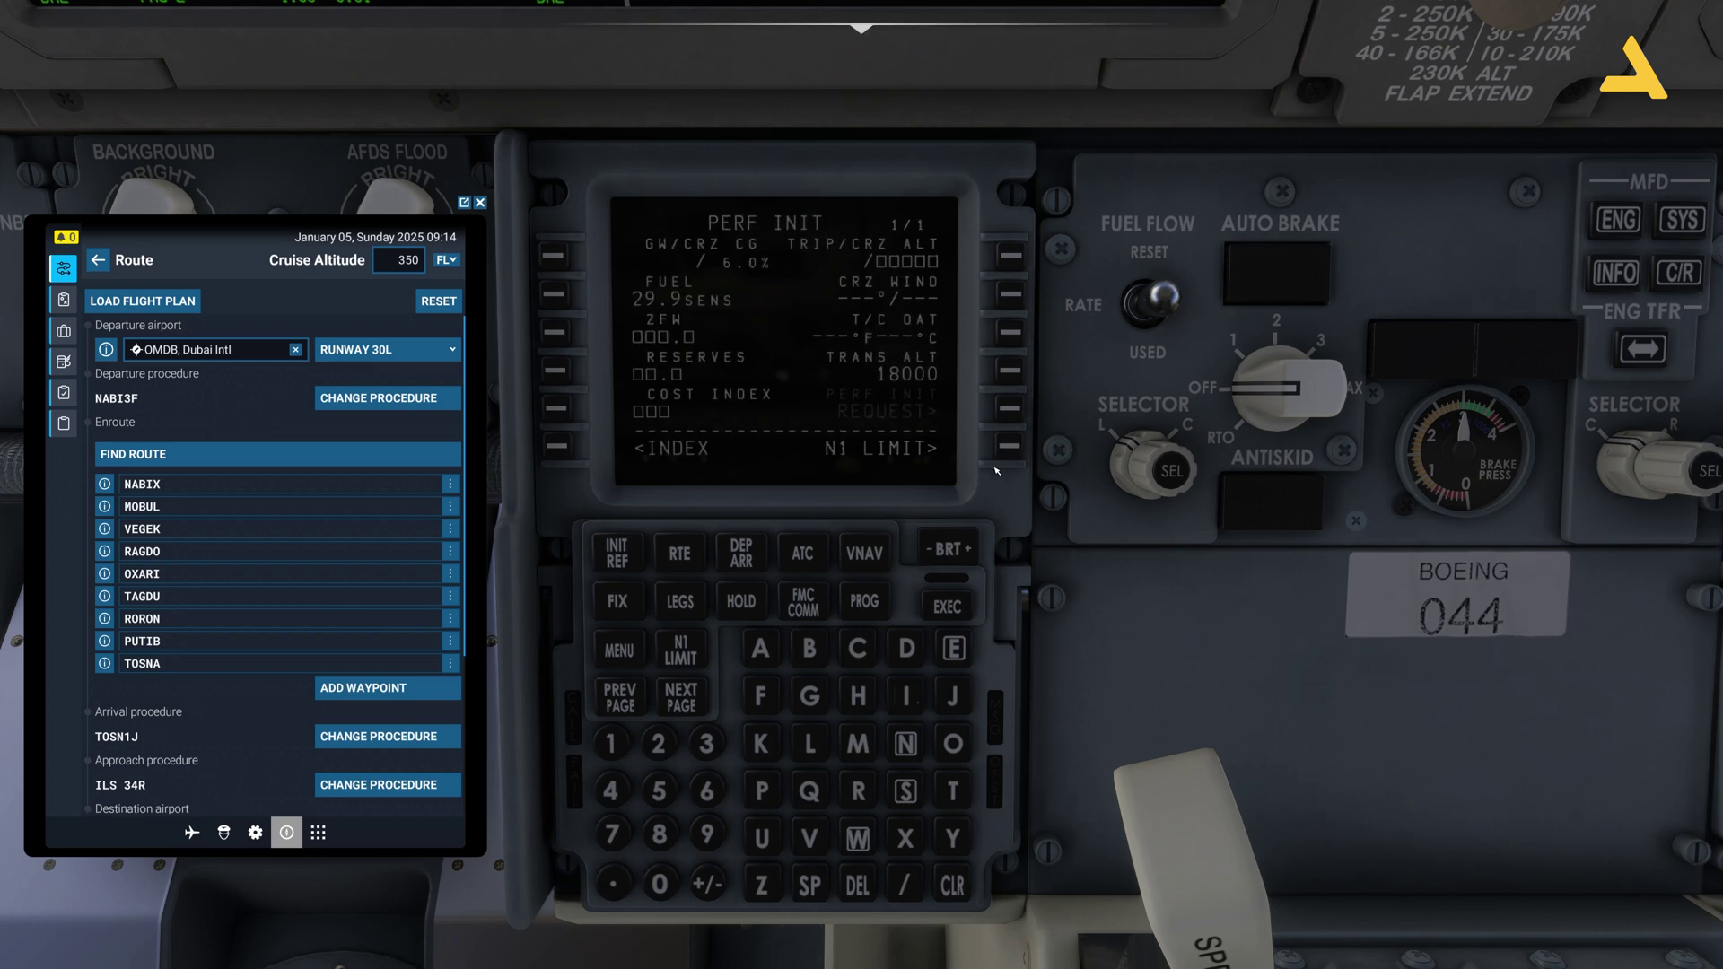
pyautogui.click(558, 446)
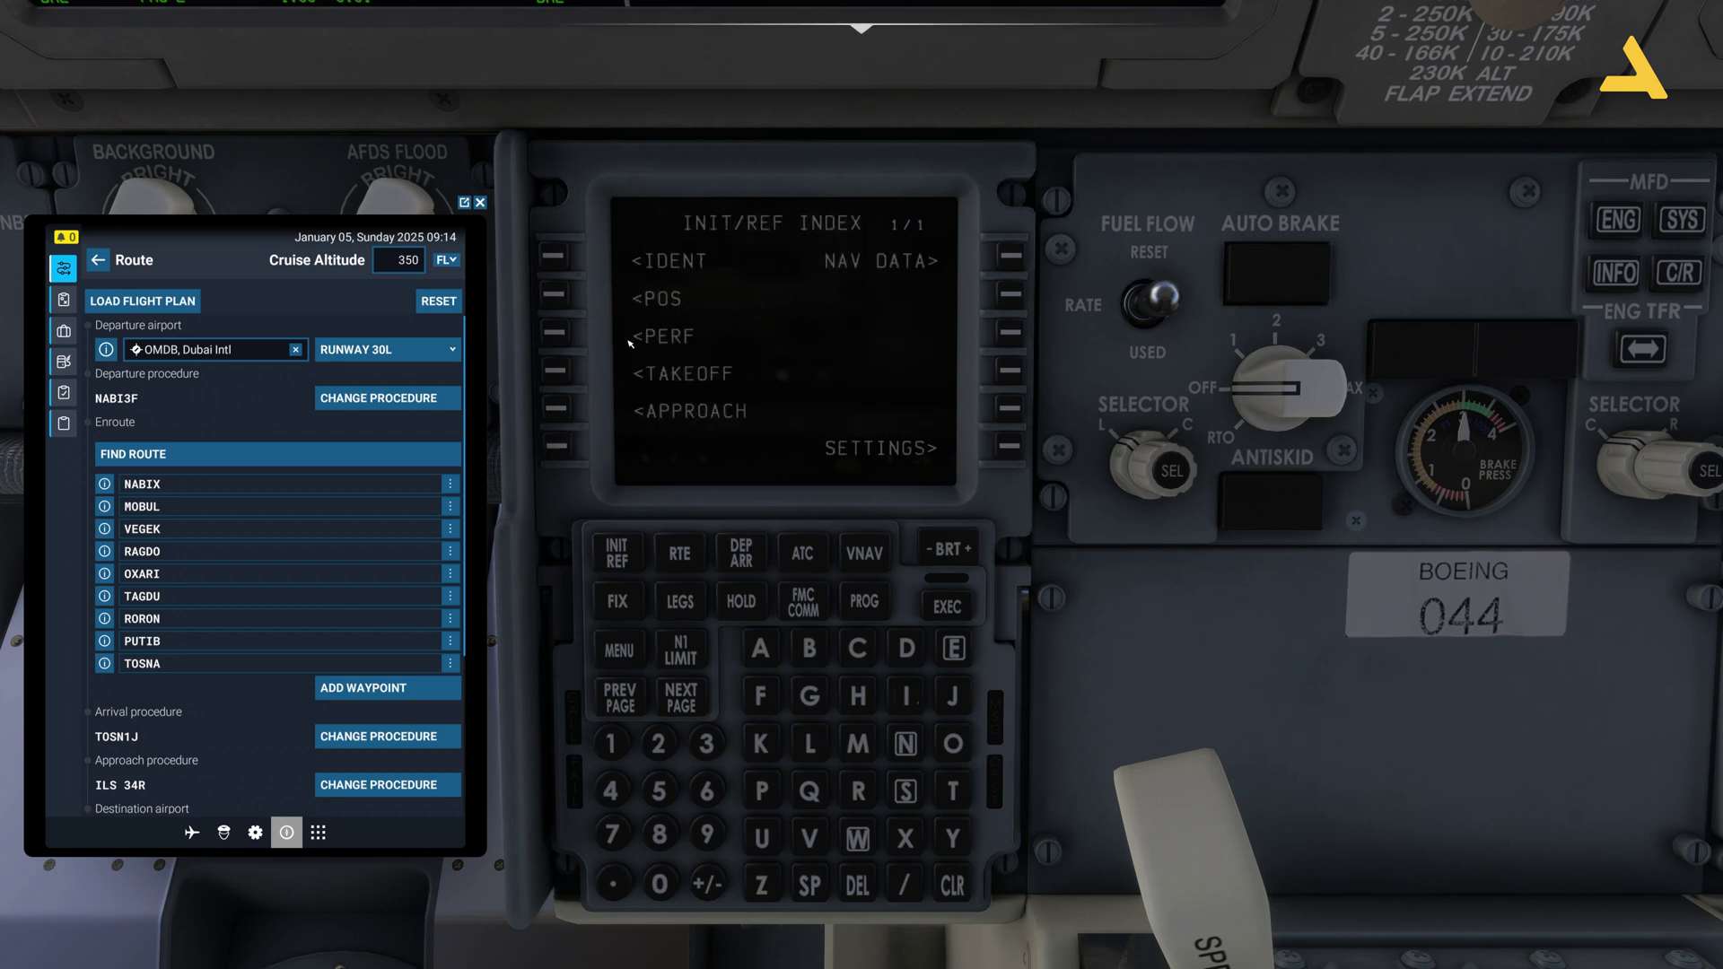
pyautogui.click(556, 337)
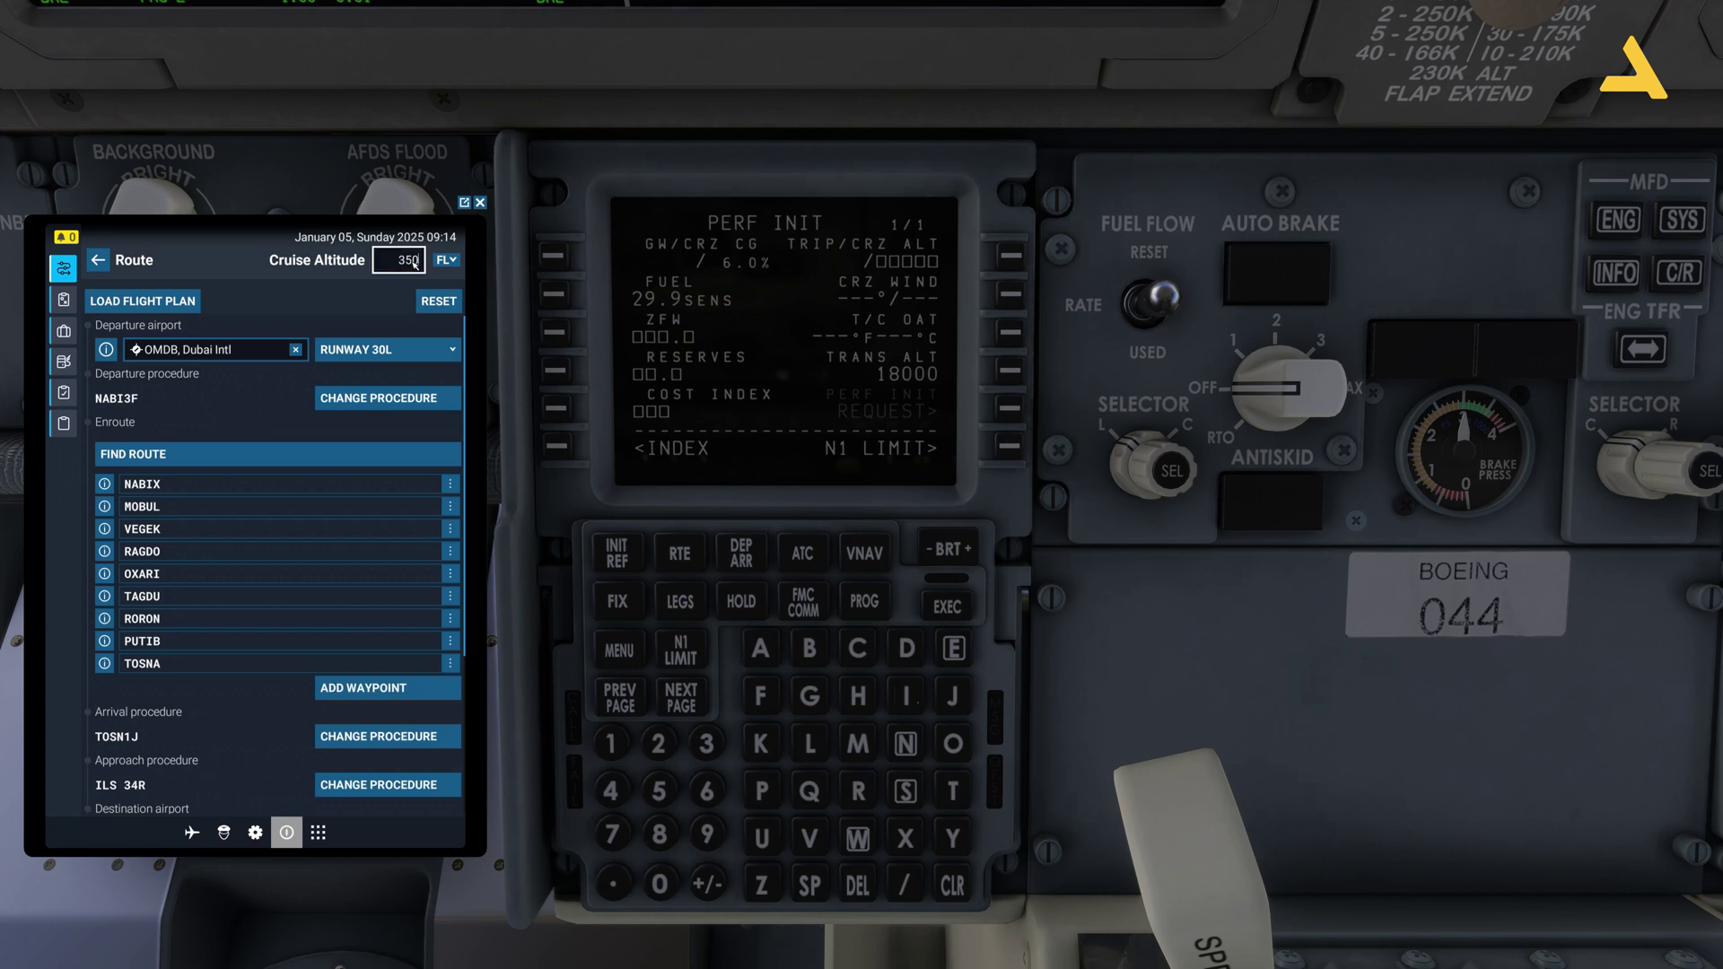
pyautogui.click(480, 202)
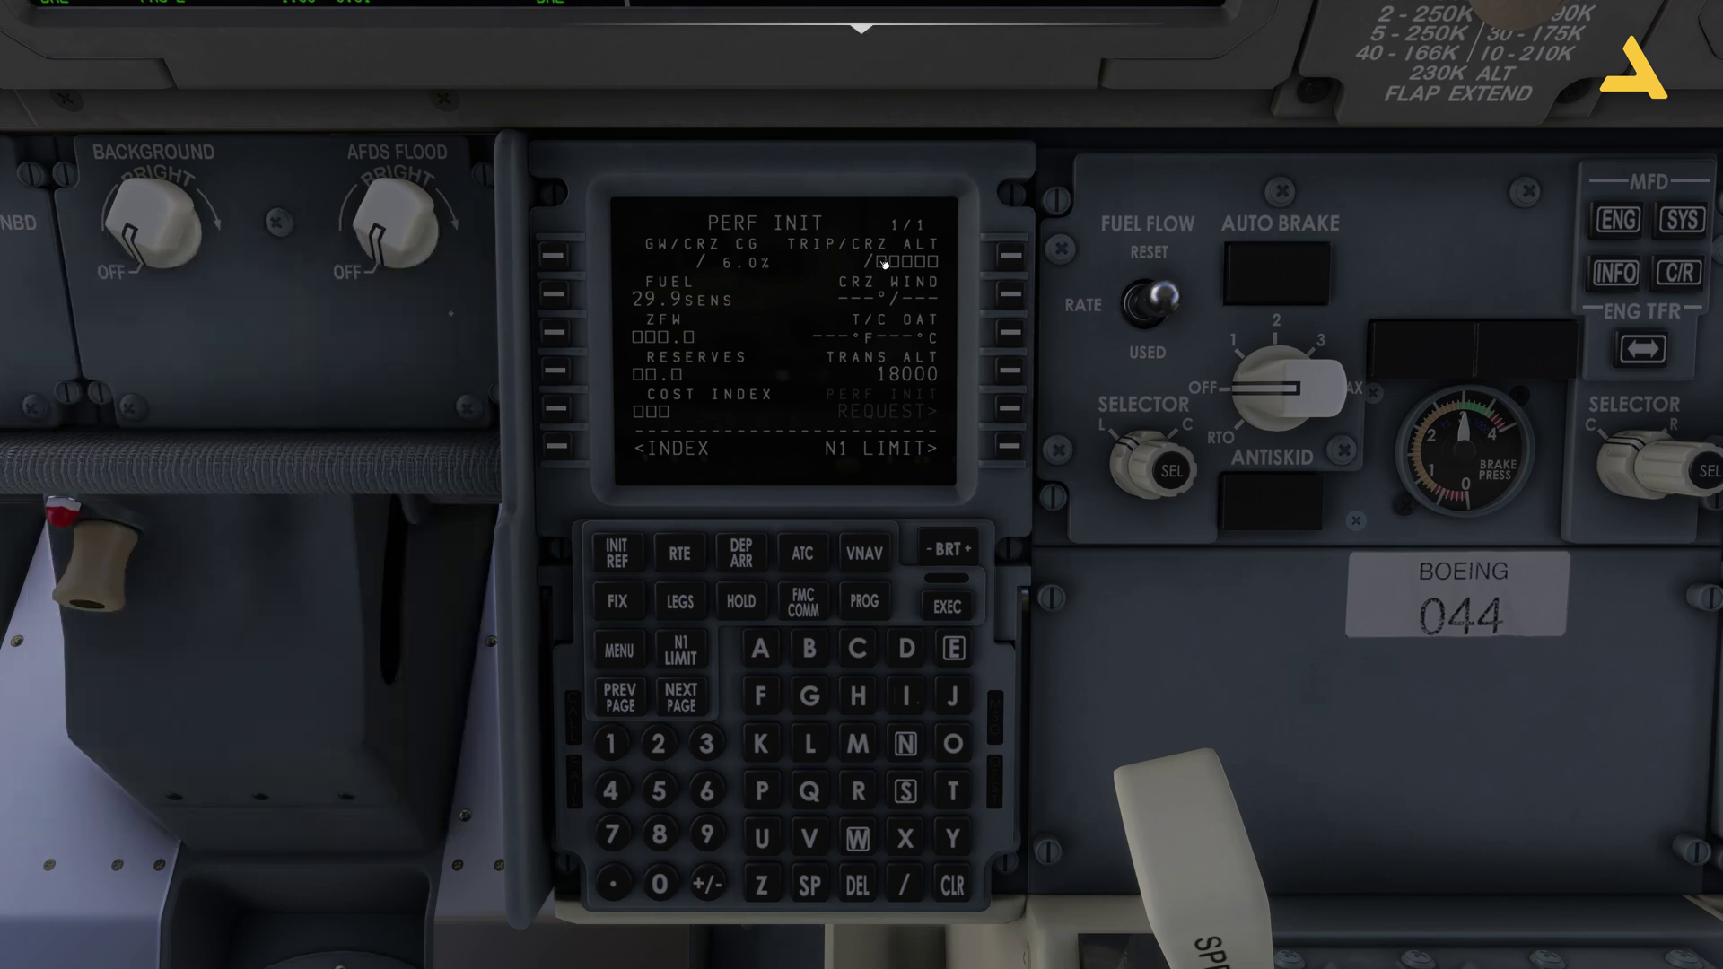
pyautogui.click(706, 744)
pyautogui.click(658, 743)
pyautogui.click(659, 884)
pyautogui.click(1010, 256)
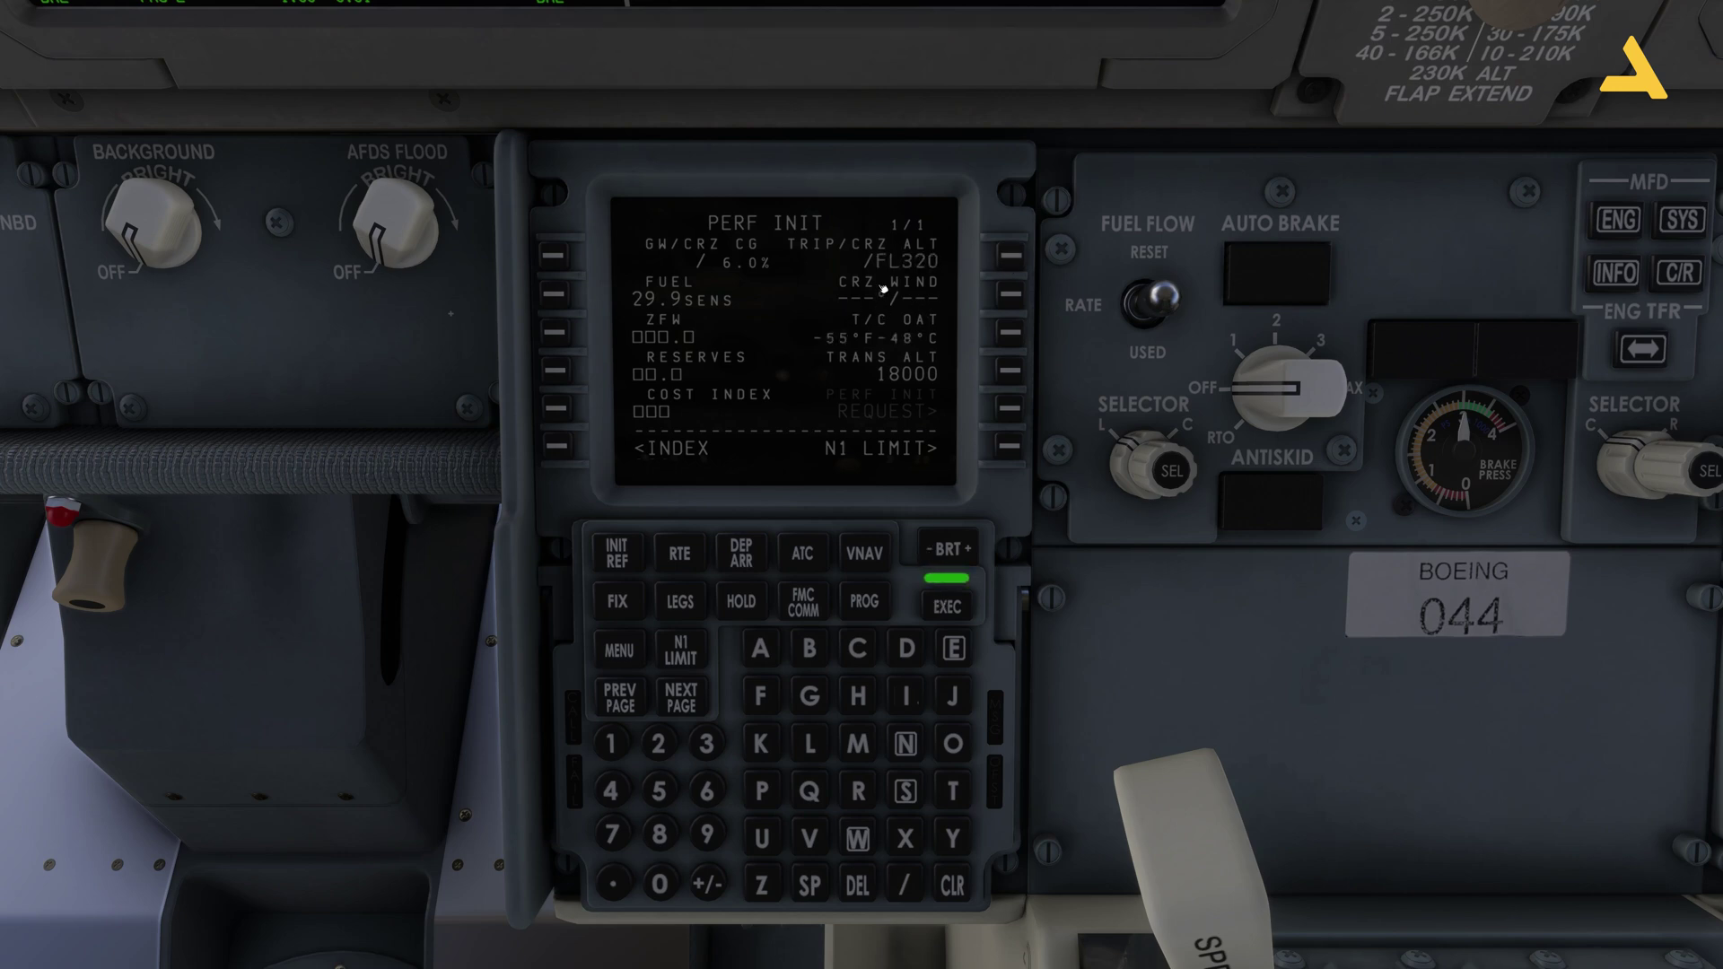
# Reopen the tablet and bring up OMDB's departure charts filtered for runway 30L
pyautogui.hotkey('ctrl', 'e')
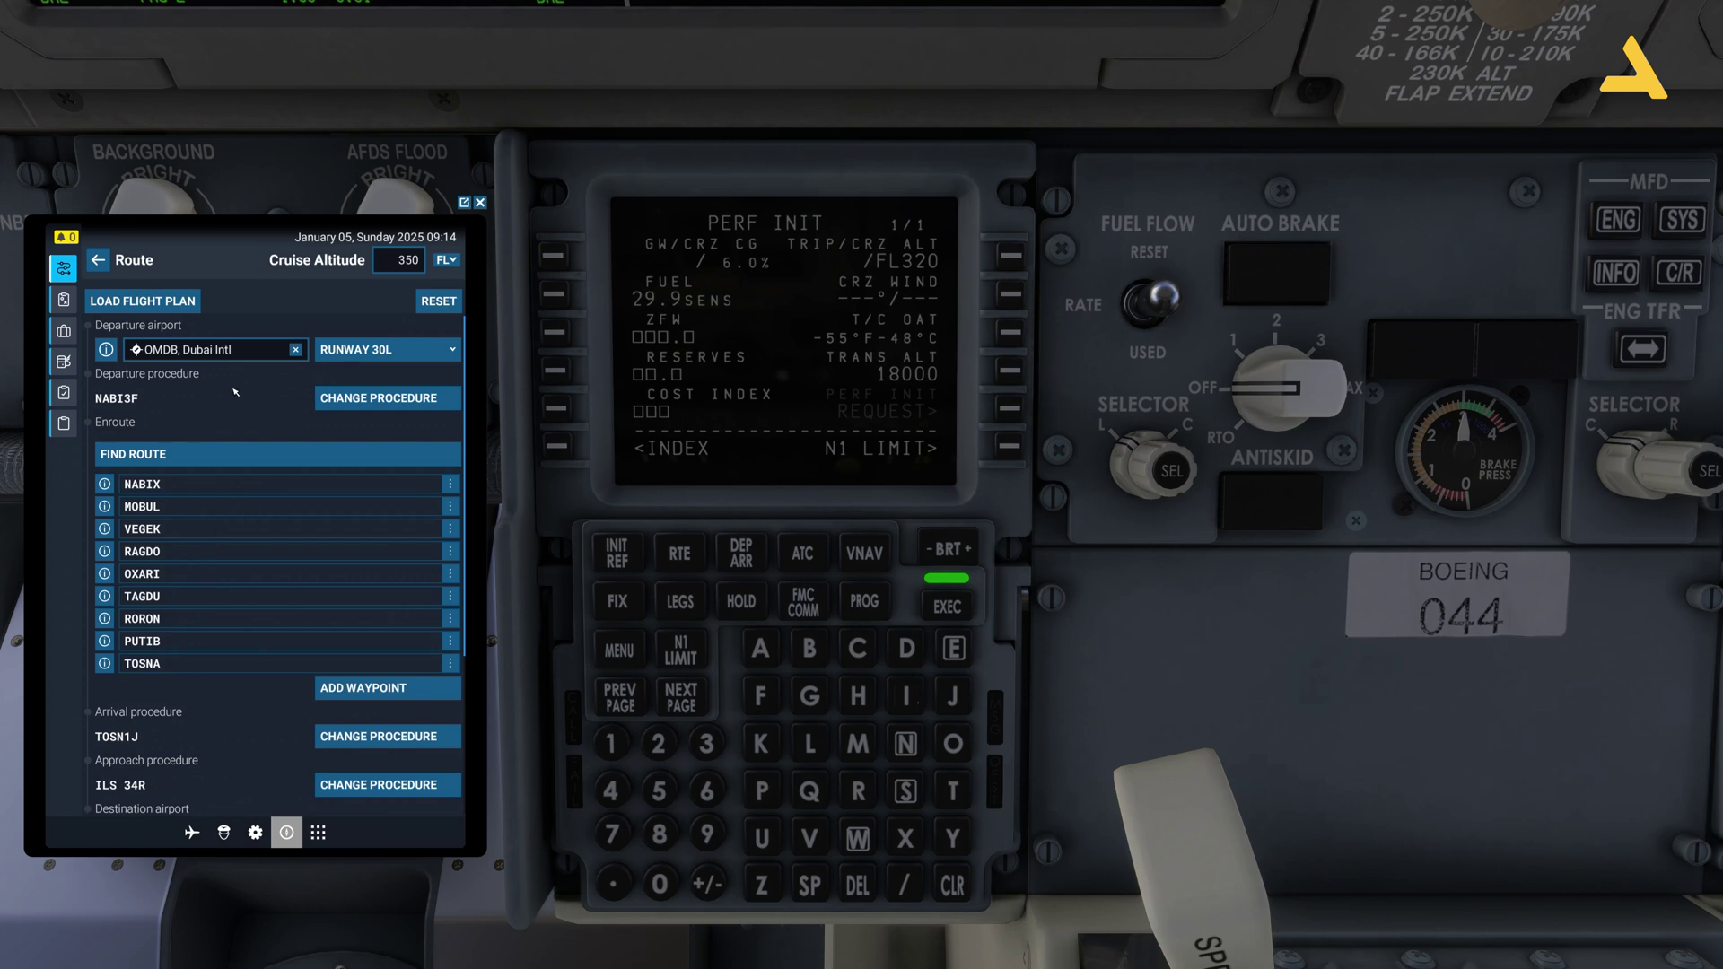
pyautogui.click(106, 349)
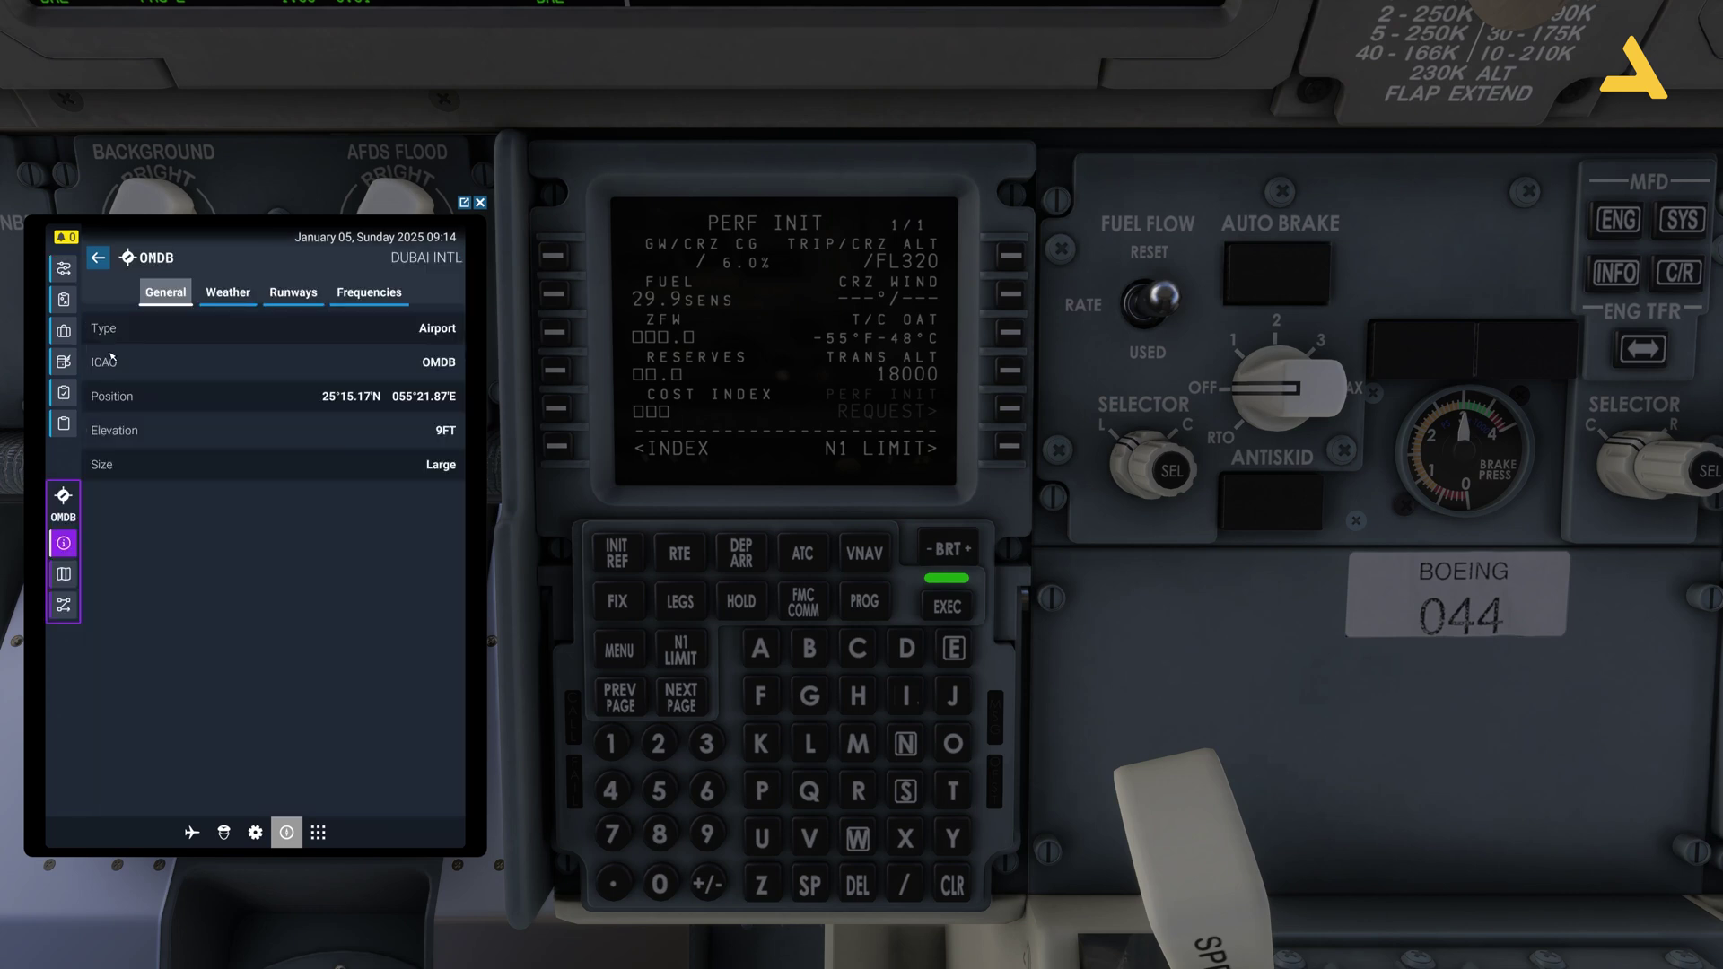
pyautogui.click(63, 574)
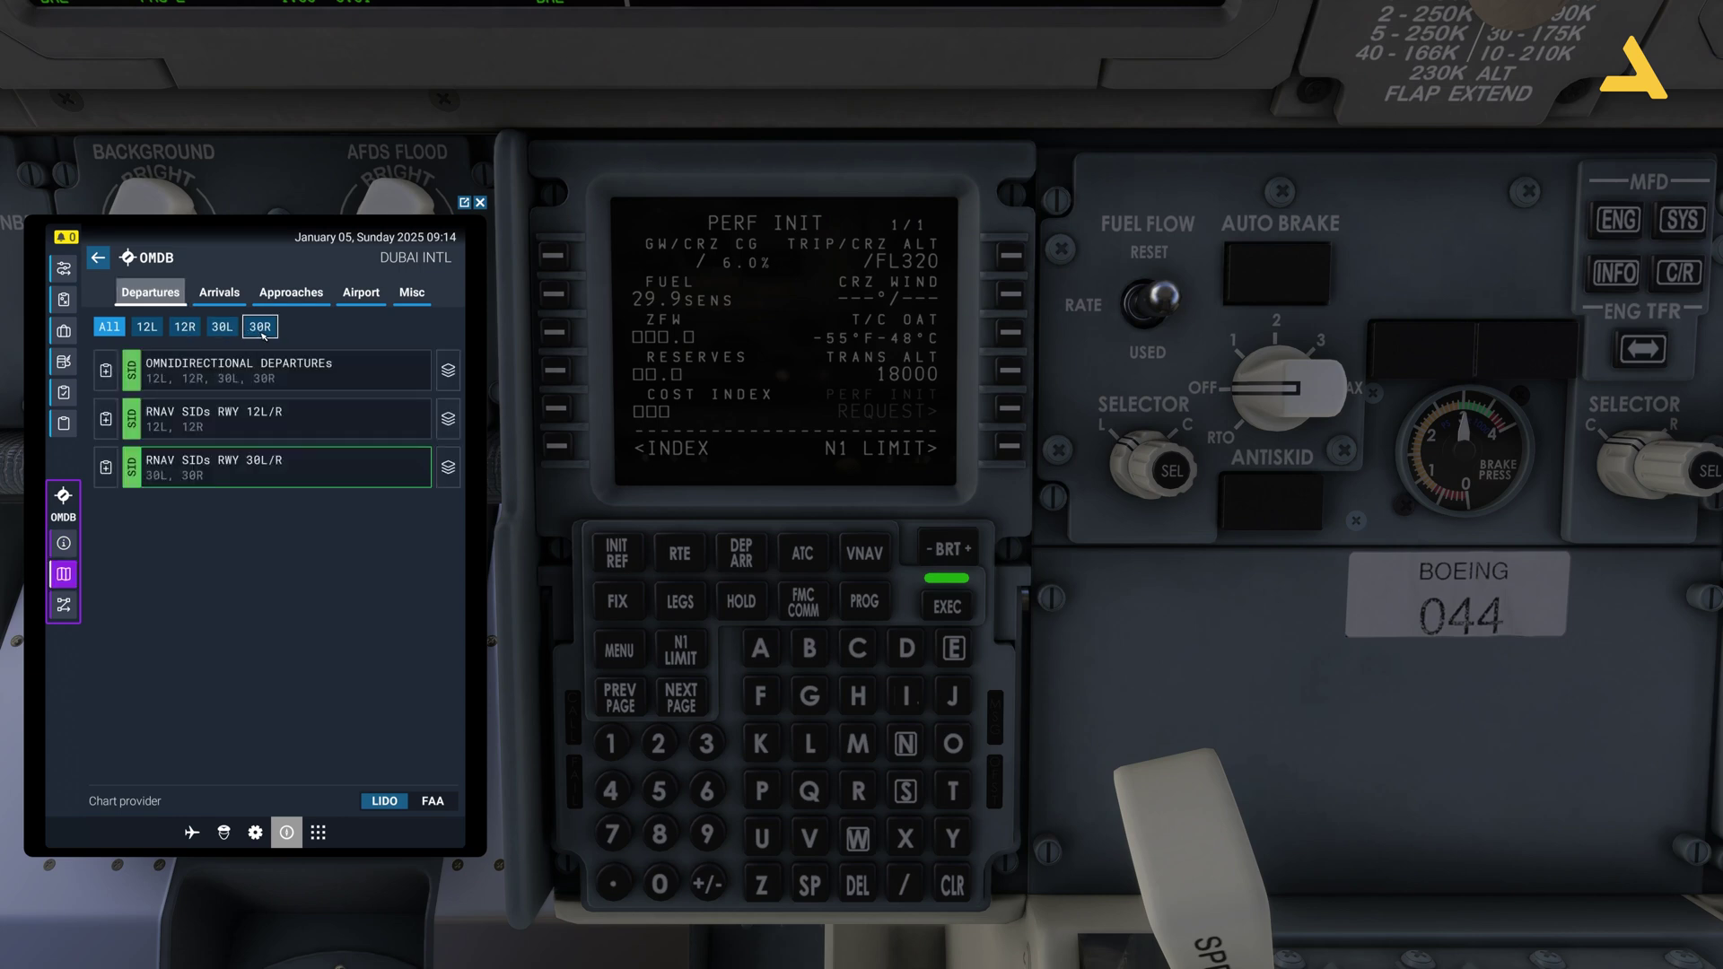
pyautogui.click(222, 326)
# Execute the pending cruise altitude change in the flight computer and return to the PERF INIT page
pyautogui.click(947, 607)
pyautogui.click(680, 553)
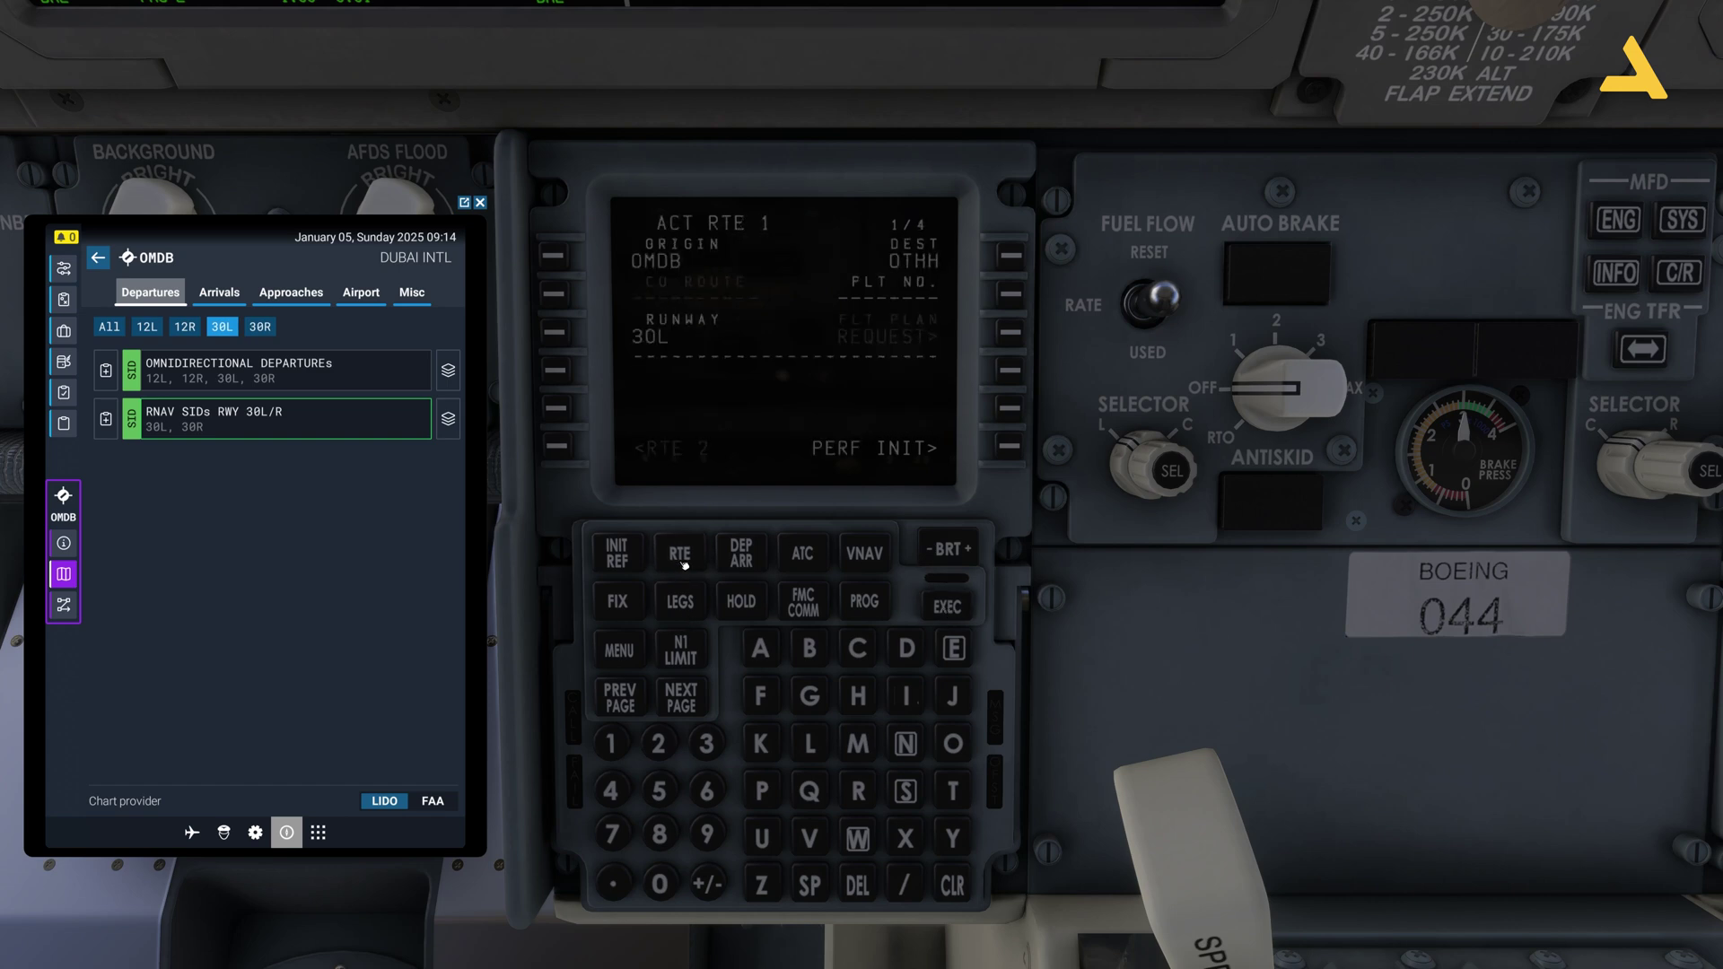
pyautogui.click(1010, 445)
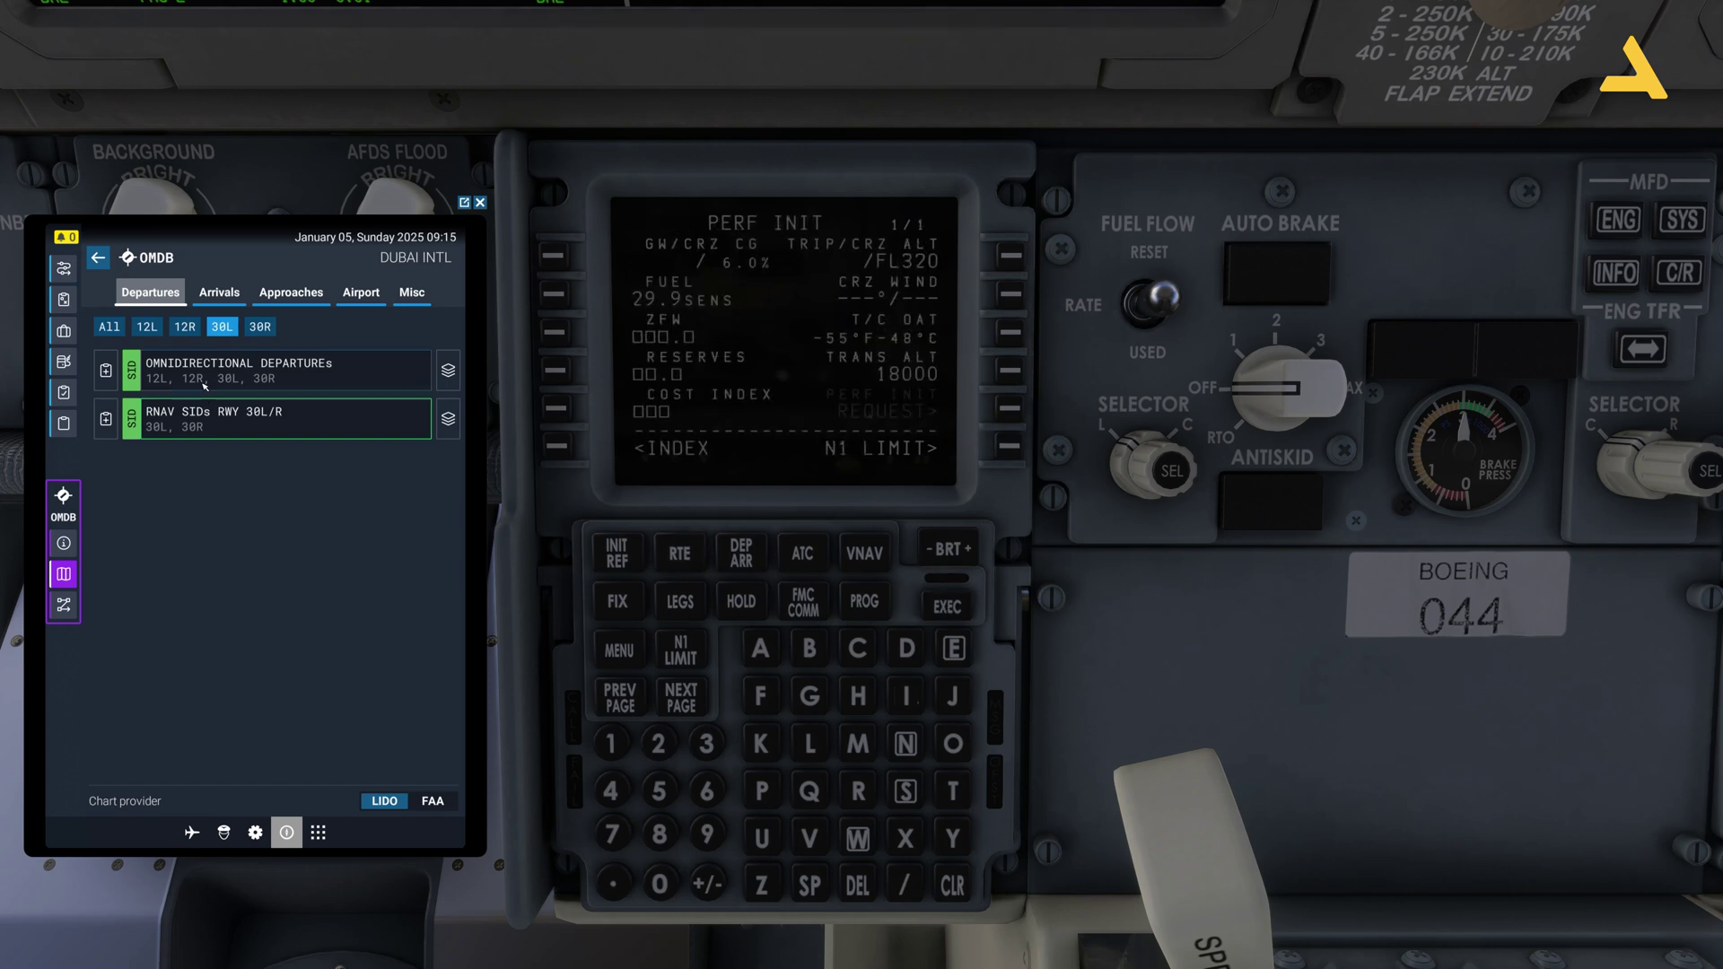
# Open the RNAV SIDs RWY 30L/R chart and check its transition altitude note
pyautogui.click(448, 418)
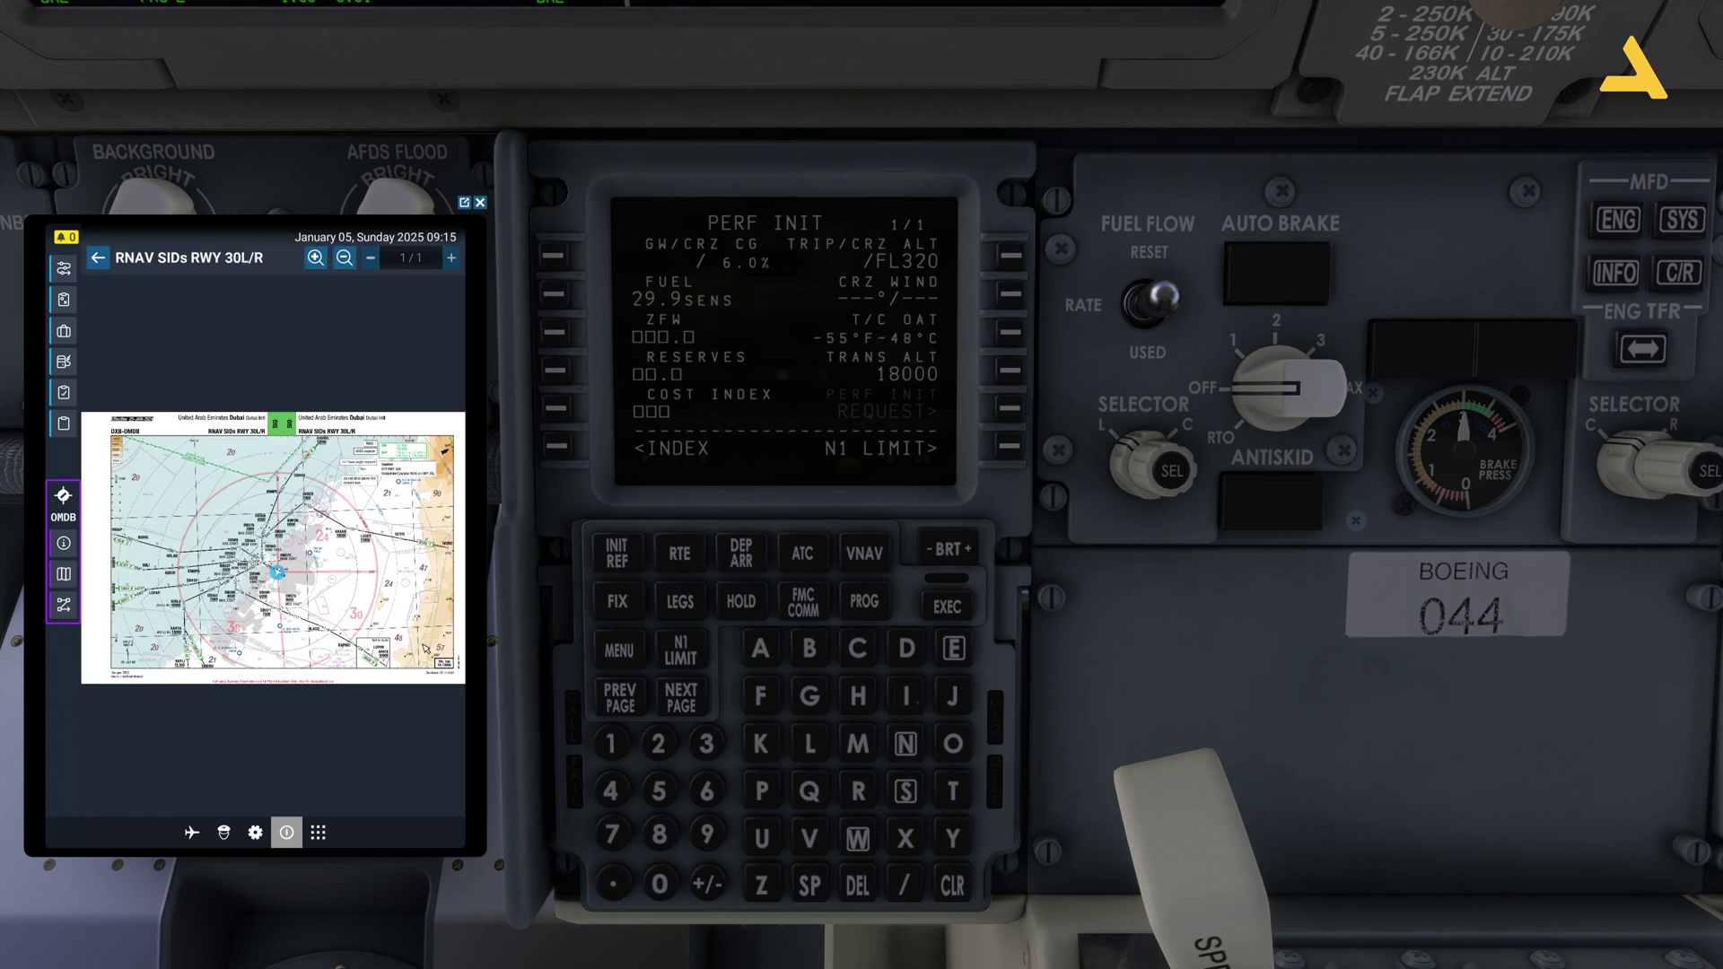
pyautogui.scroll(3, 312, 531)
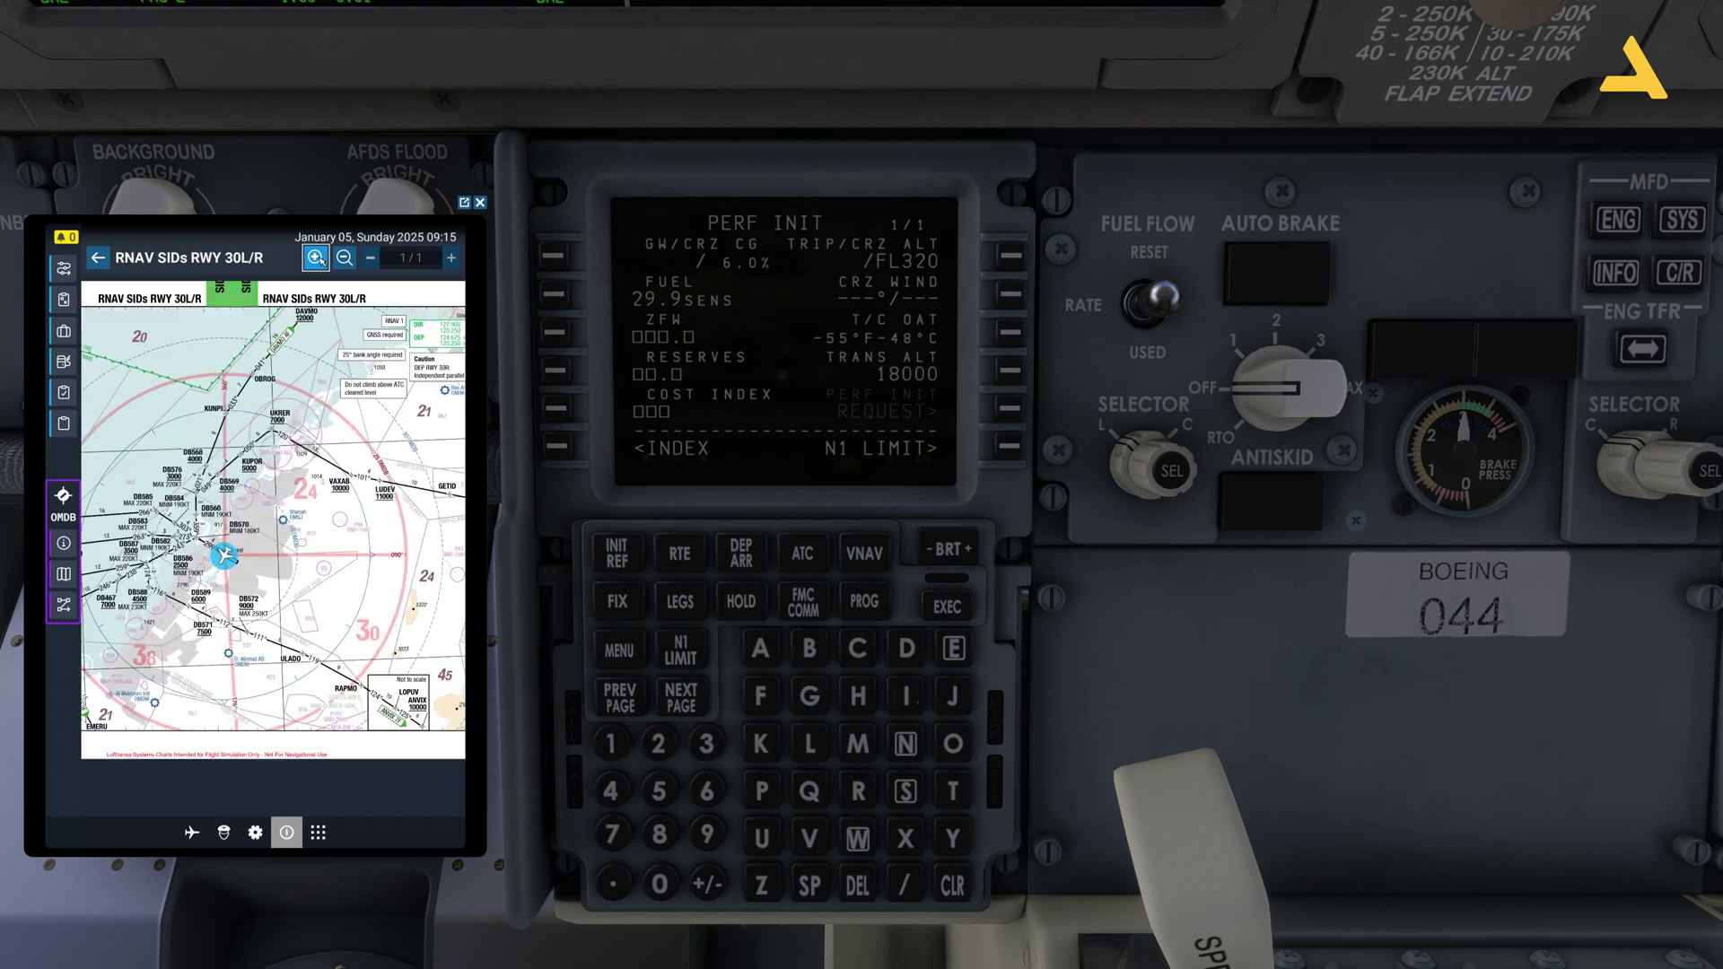
pyautogui.moveTo(381, 552); pyautogui.dragTo(341, 643)
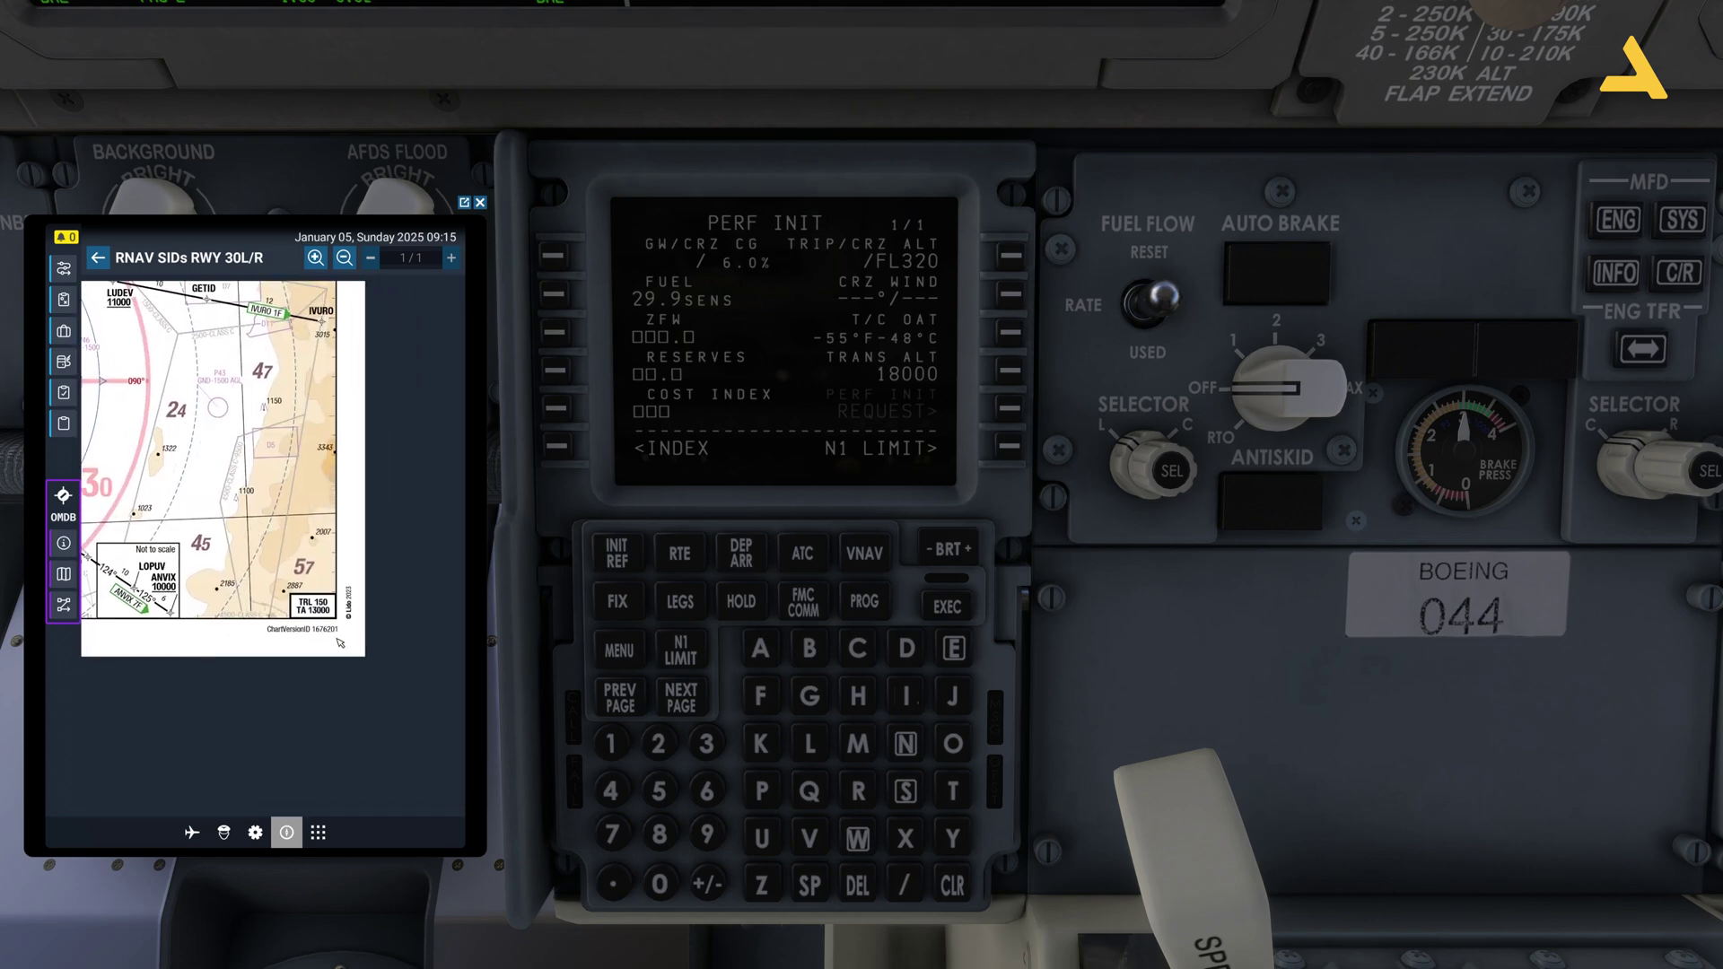
# Set the transition altitude on the PERF INIT page to 13000
pyautogui.click(611, 744)
pyautogui.click(707, 744)
pyautogui.click(661, 884)
pyautogui.click(660, 884)
pyautogui.click(661, 884)
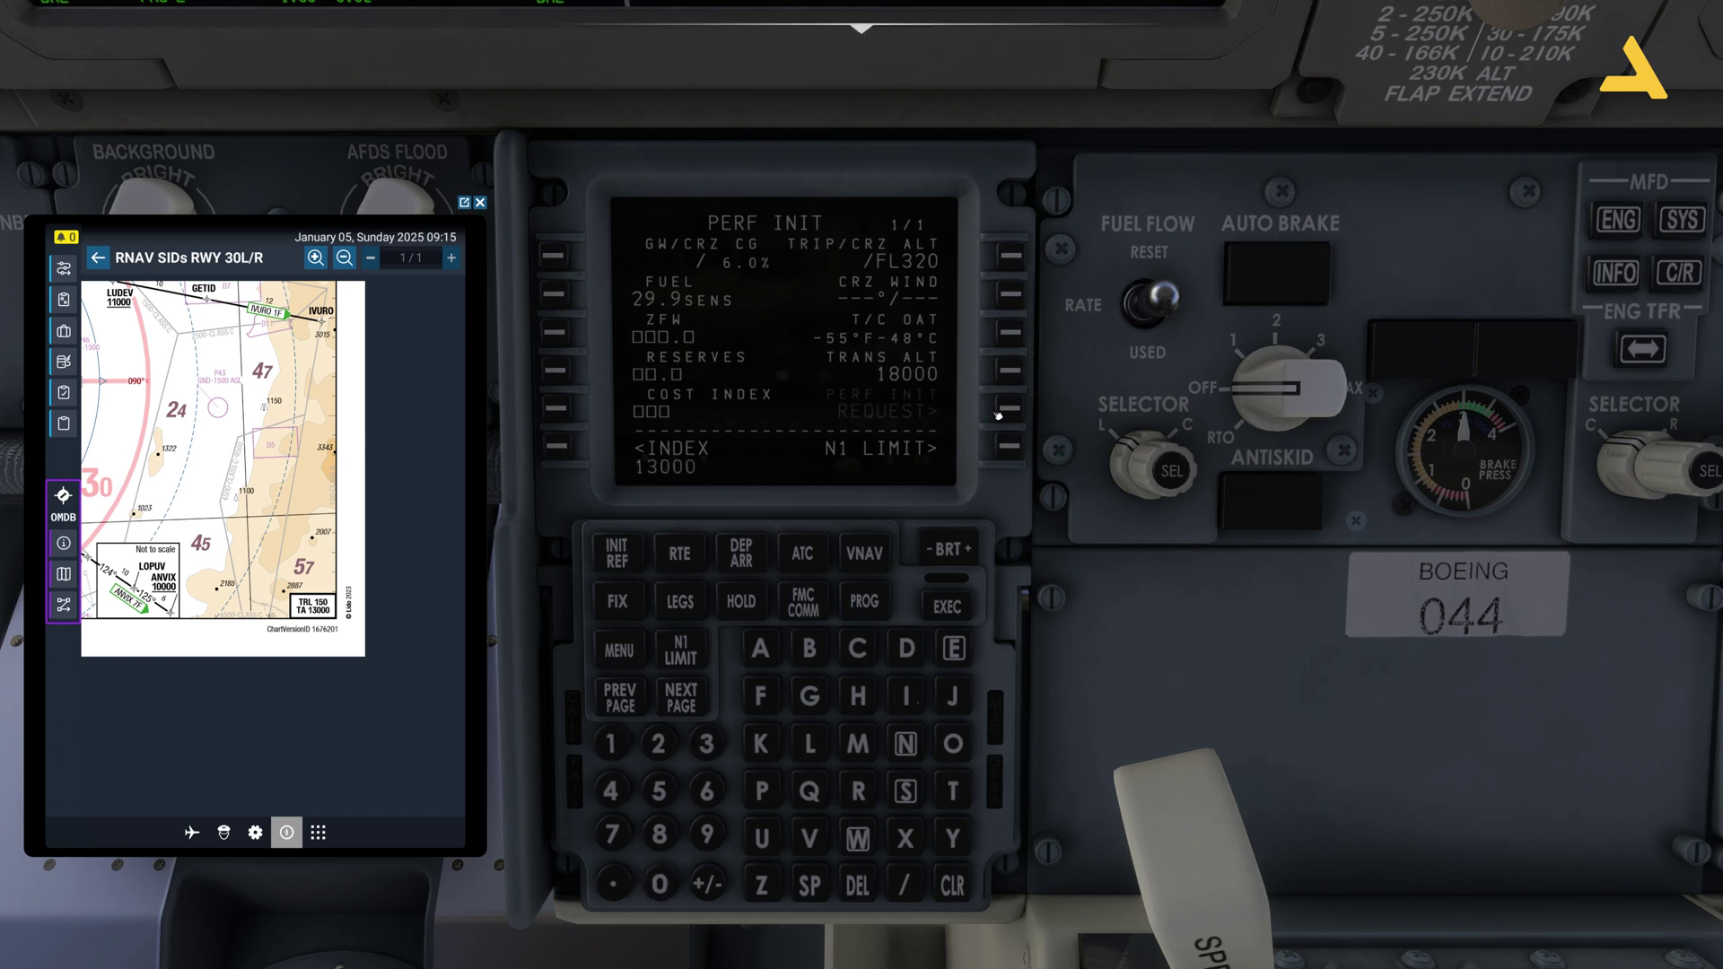
pyautogui.click(1021, 369)
# Look through the tablet's navigation log, fuel options and route, and check OMDB's METAR weather
pyautogui.click(71, 397)
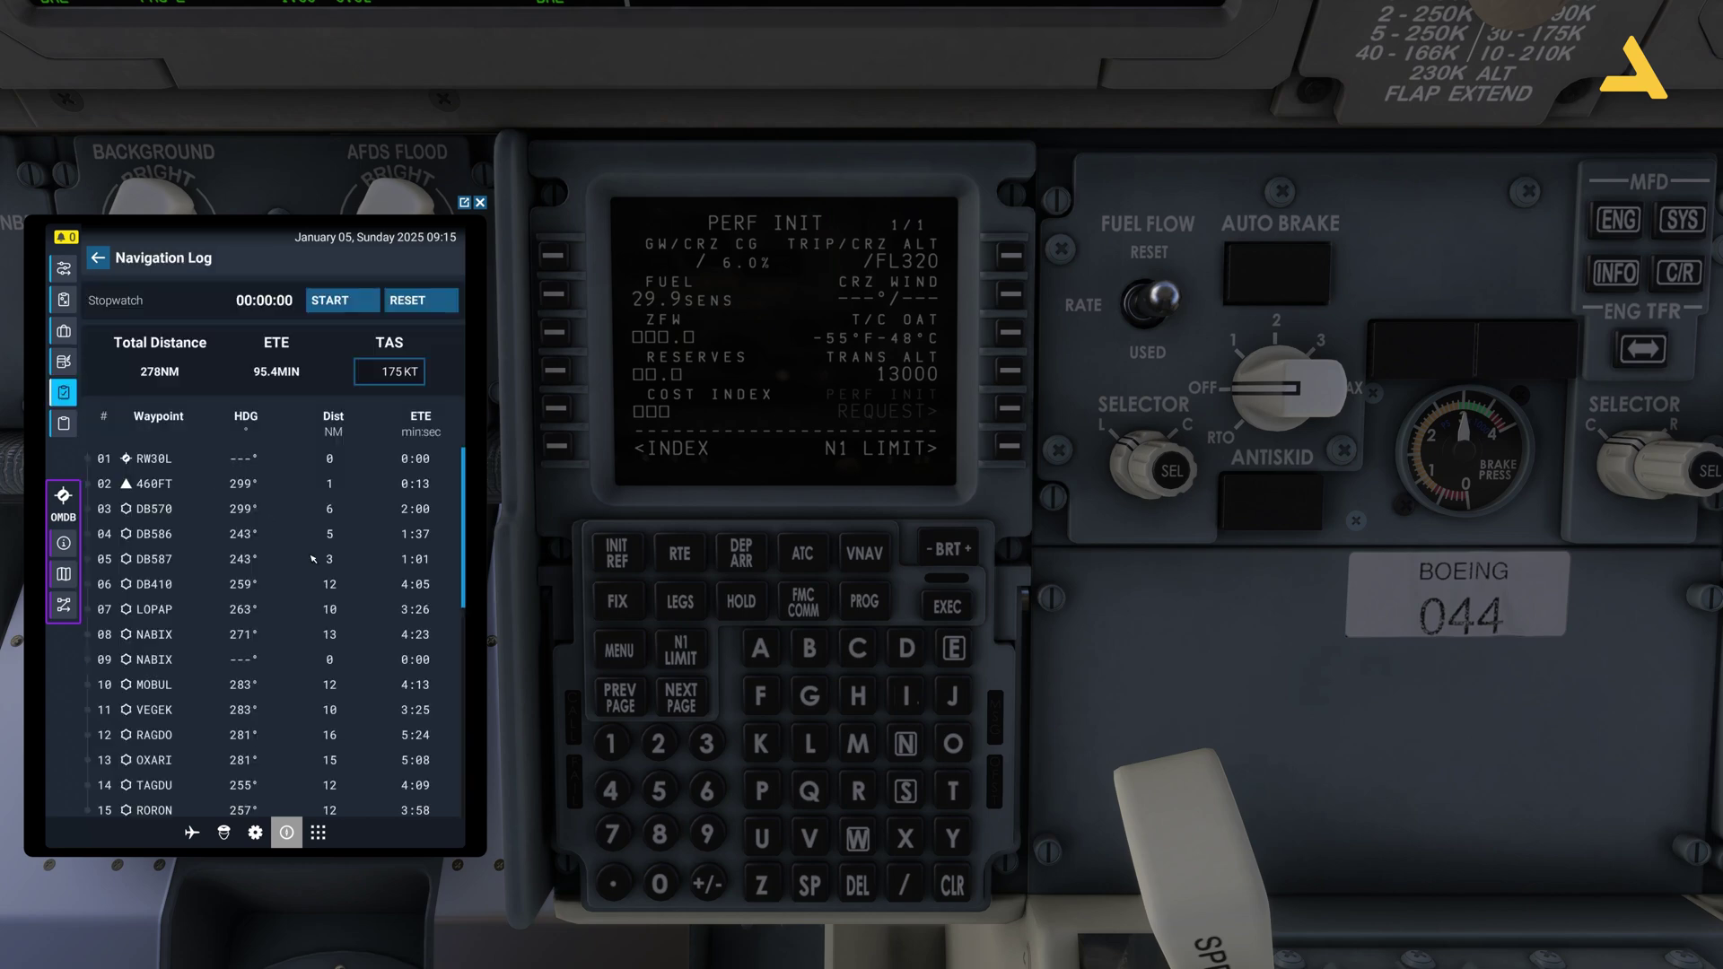
pyautogui.click(63, 361)
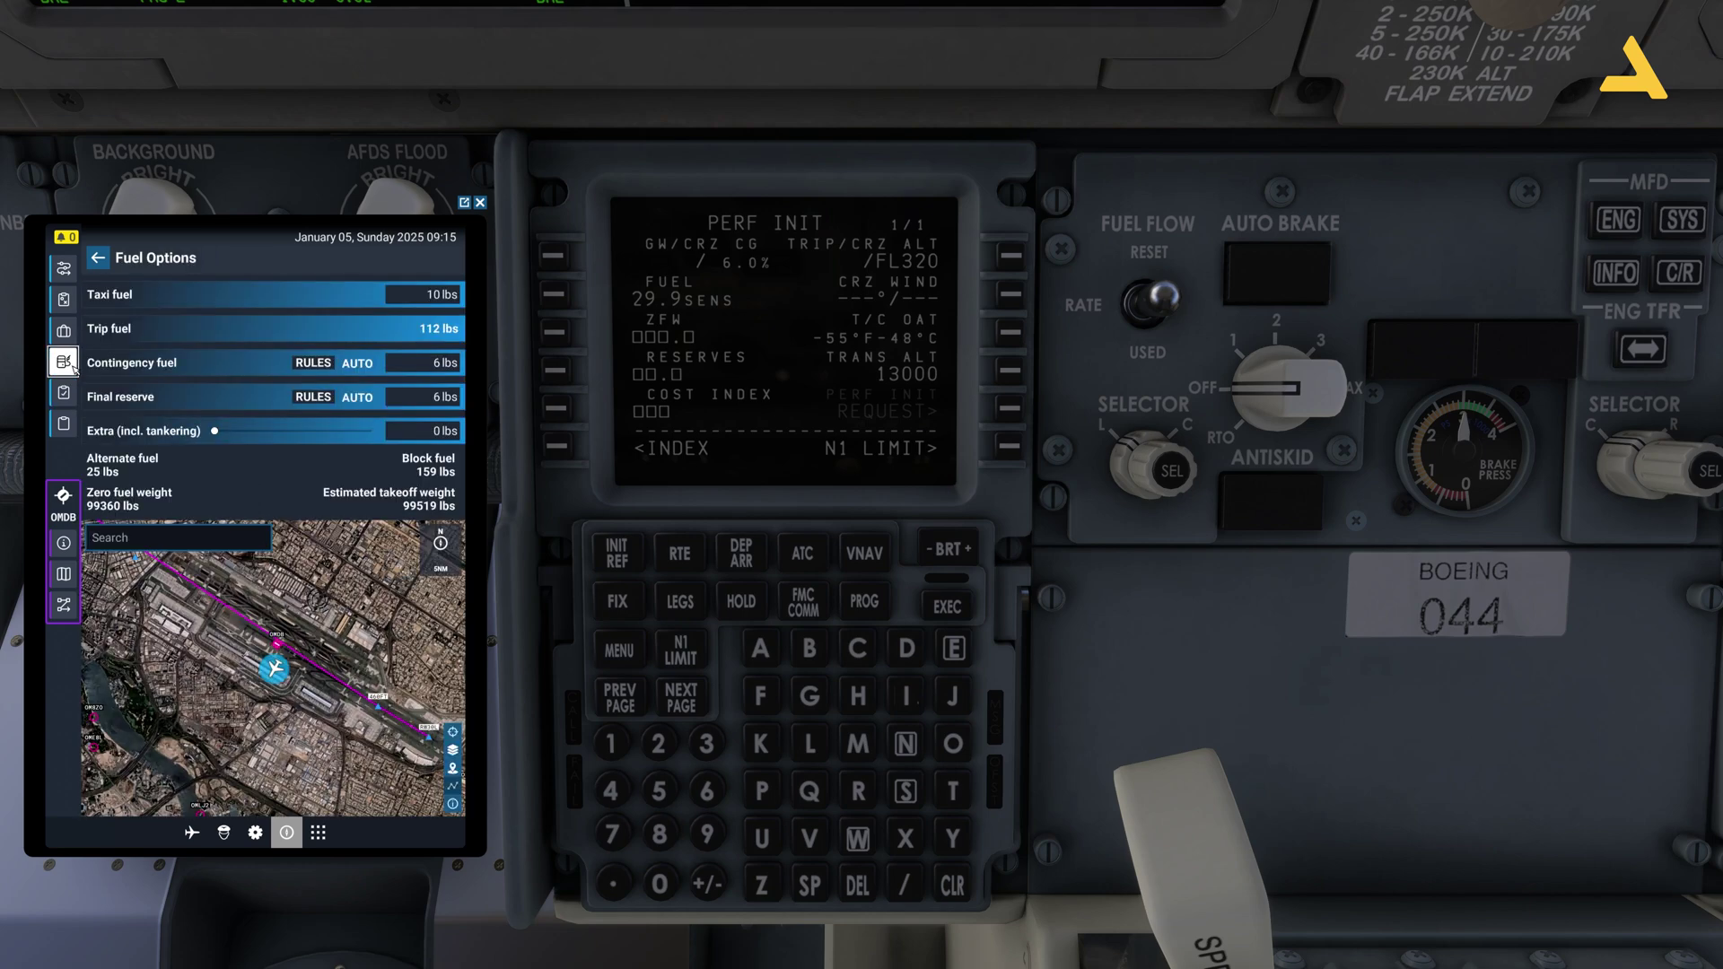
pyautogui.click(63, 268)
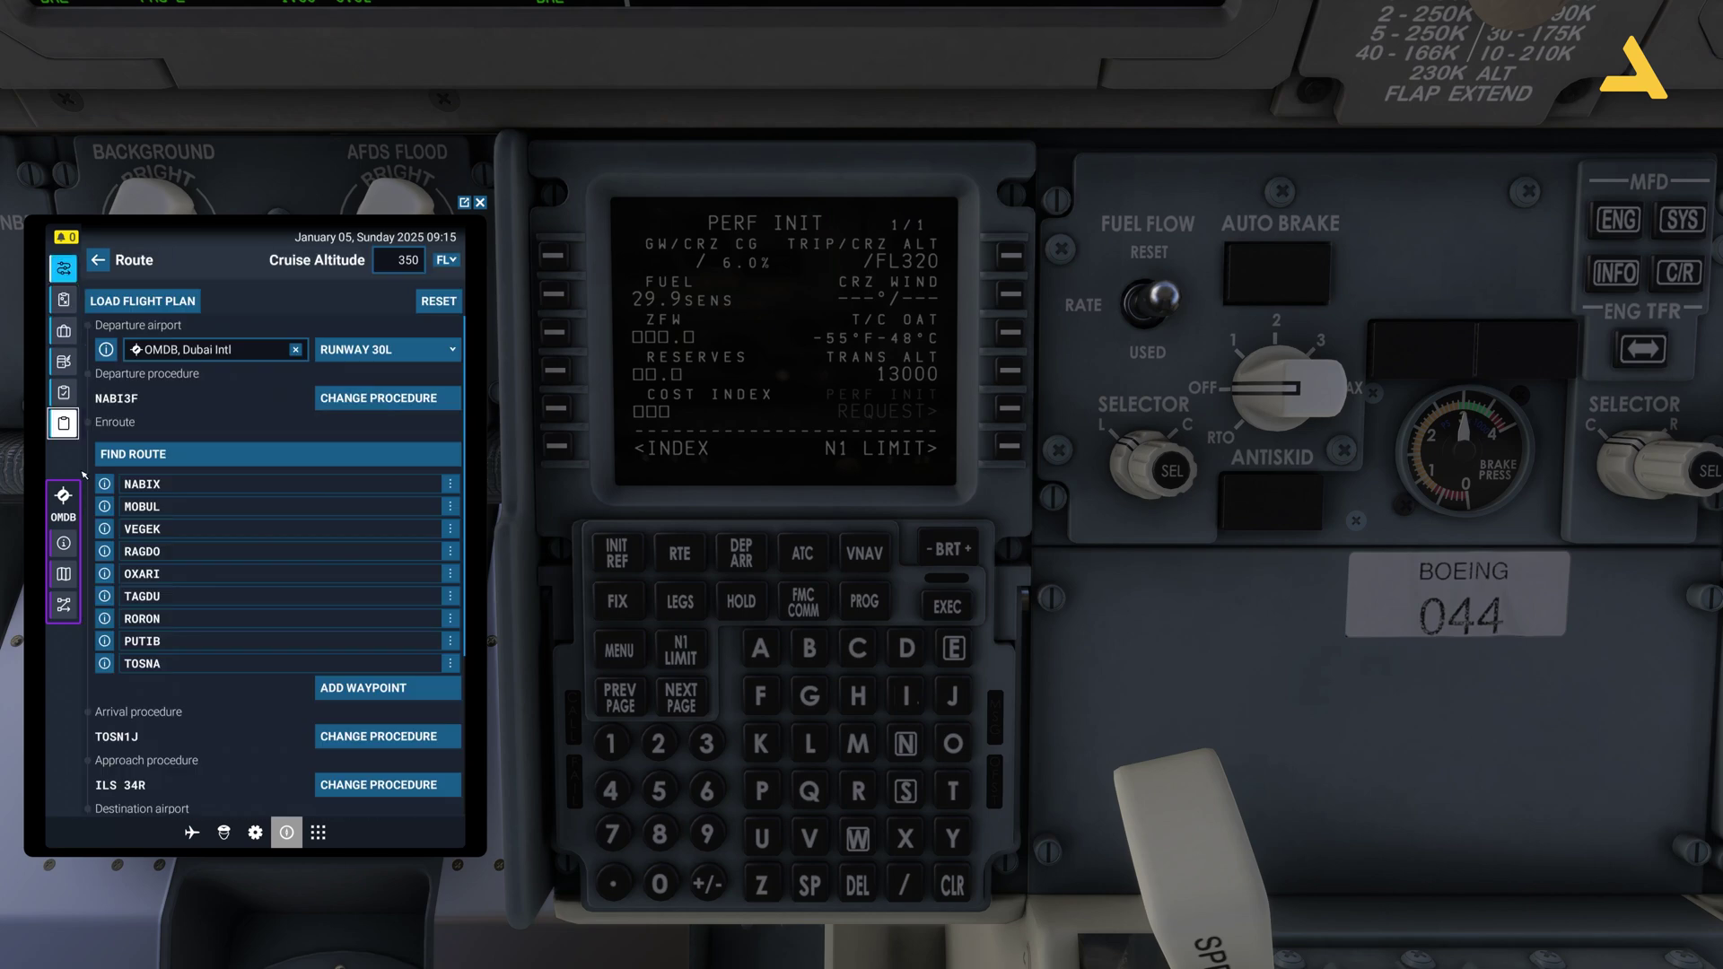
pyautogui.click(71, 543)
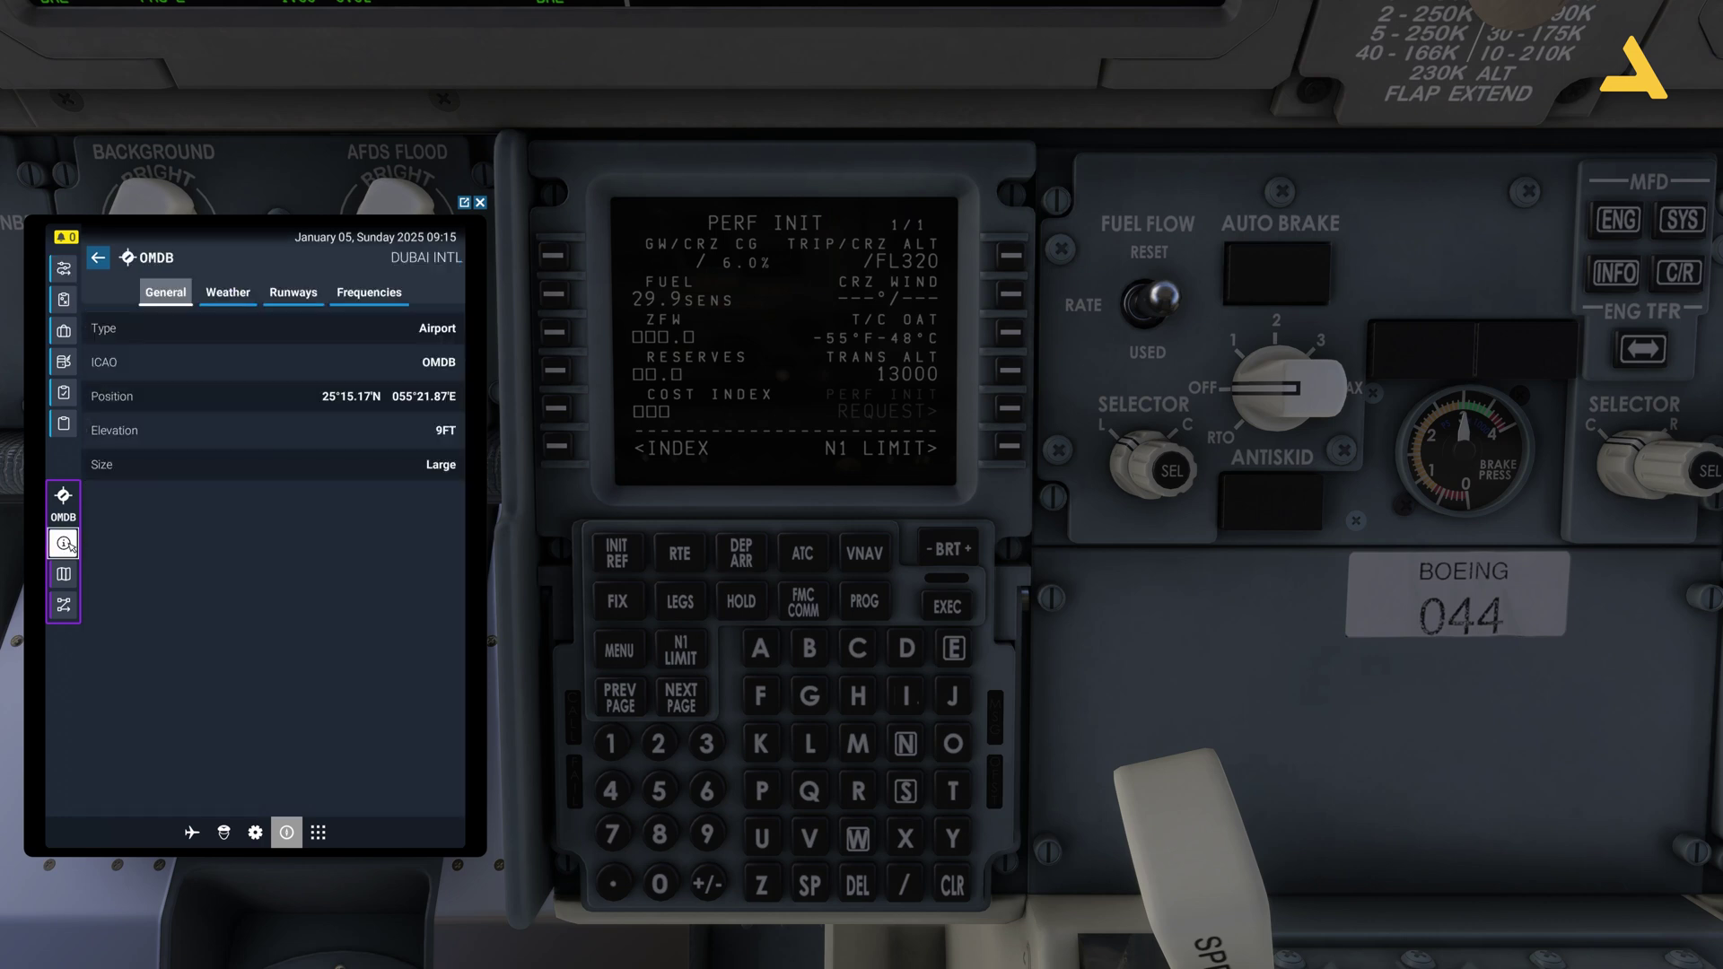
pyautogui.click(238, 293)
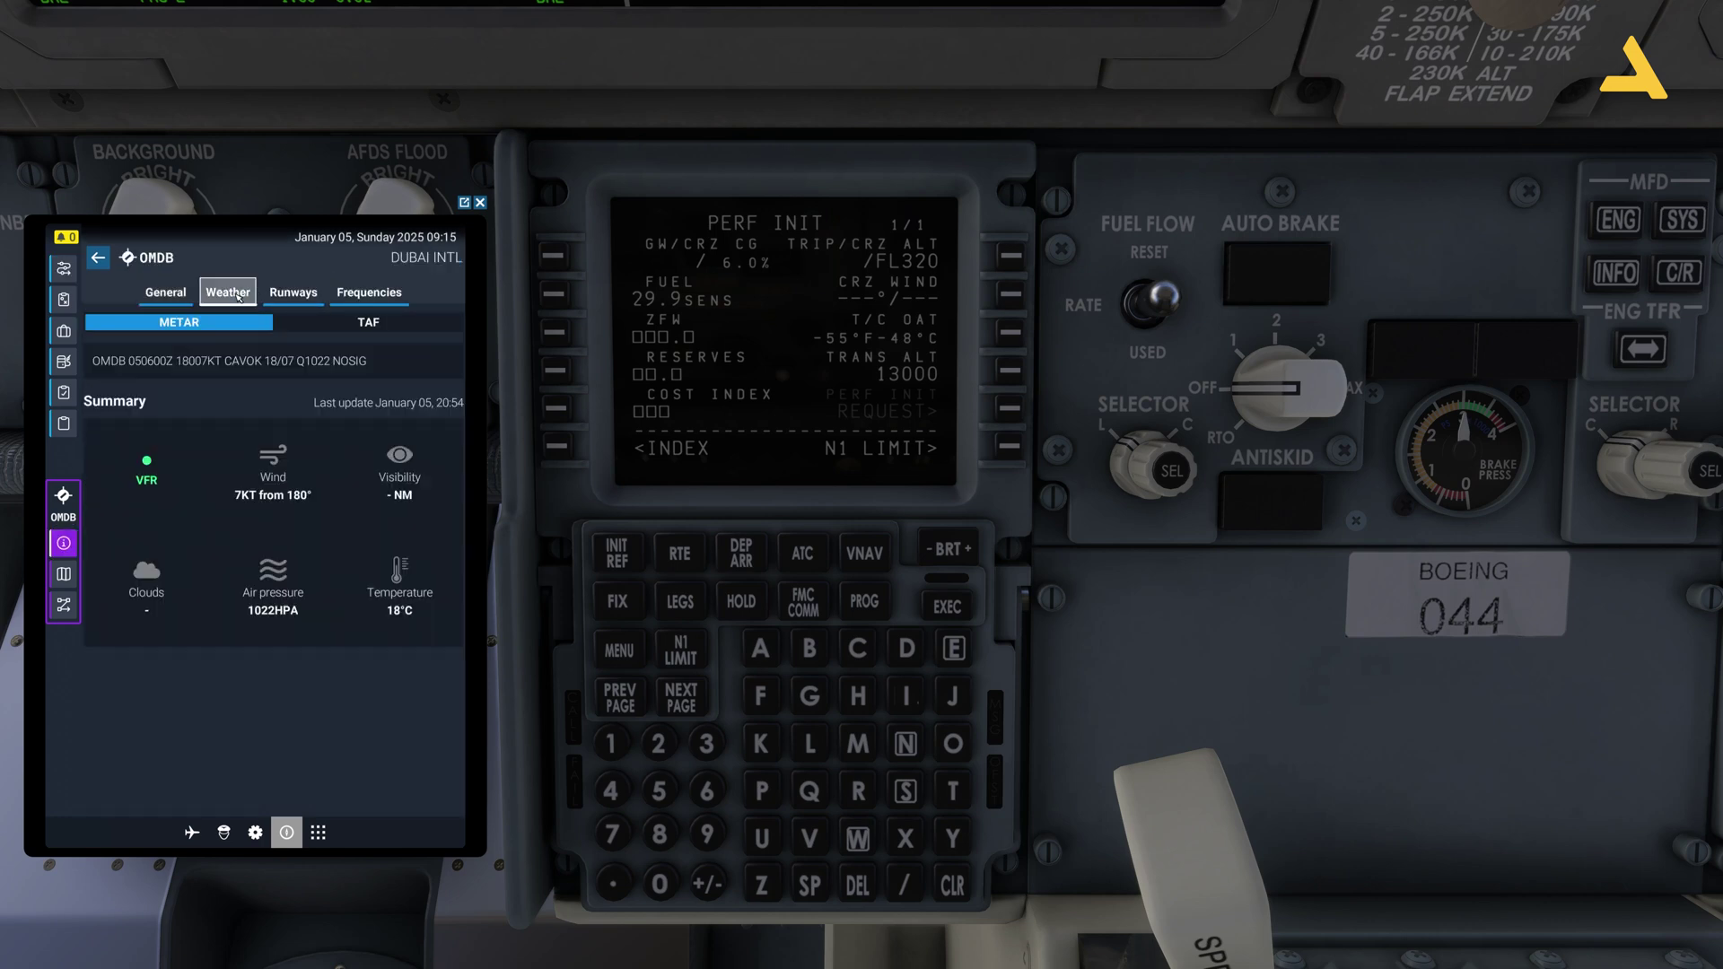
# Try to enter 146.5 as the zero fuel weight on the PERF INIT page, and clear the scratchpad
pyautogui.click(556, 333)
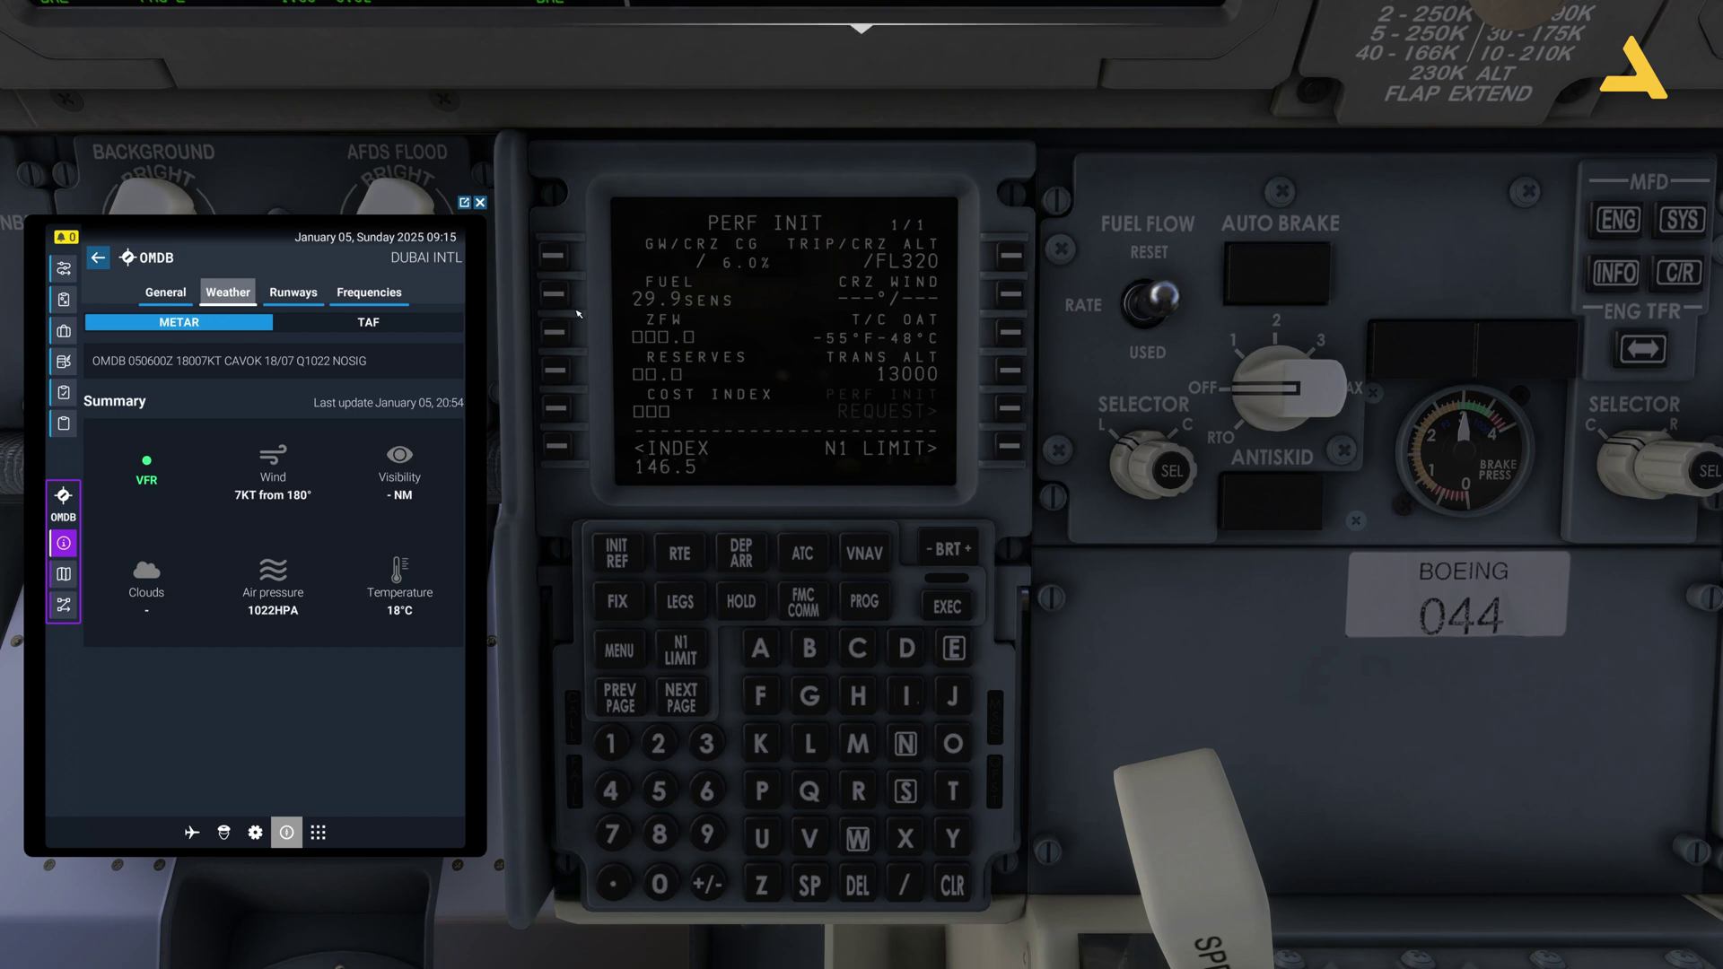
pyautogui.click(558, 334)
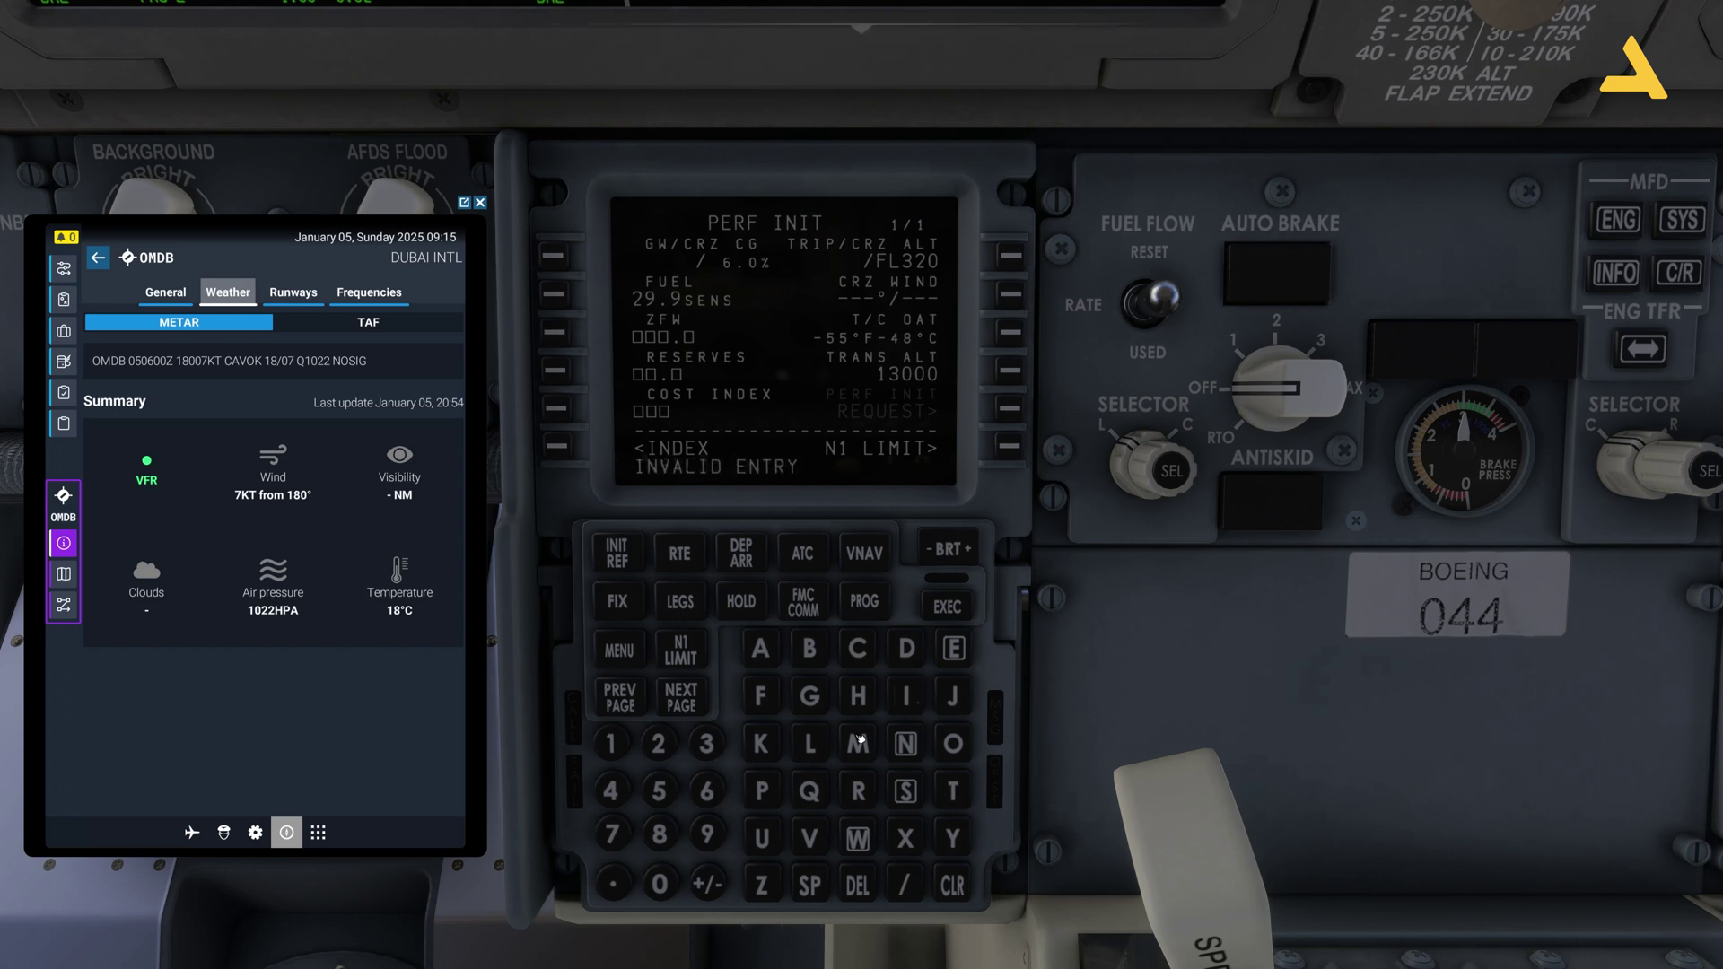
pyautogui.click(960, 886)
pyautogui.click(960, 886)
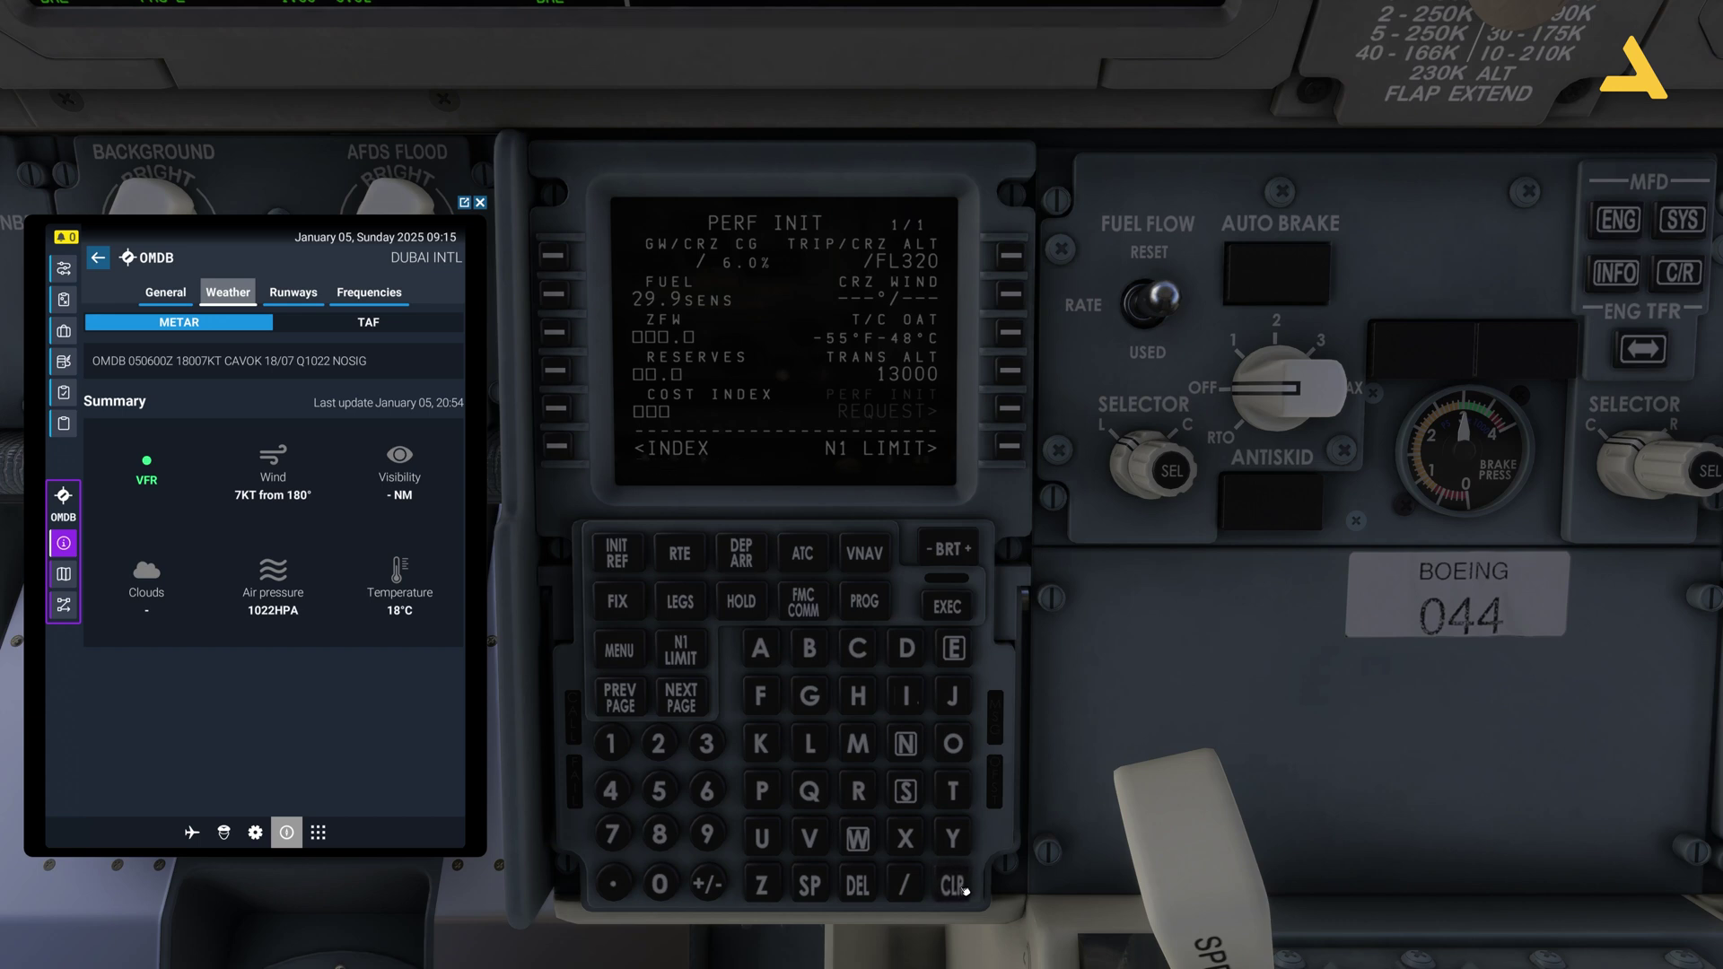
# Check the aircraft's zero fuel weight on the flight computer's WEIGHT & BALANCE page
pyautogui.click(615, 656)
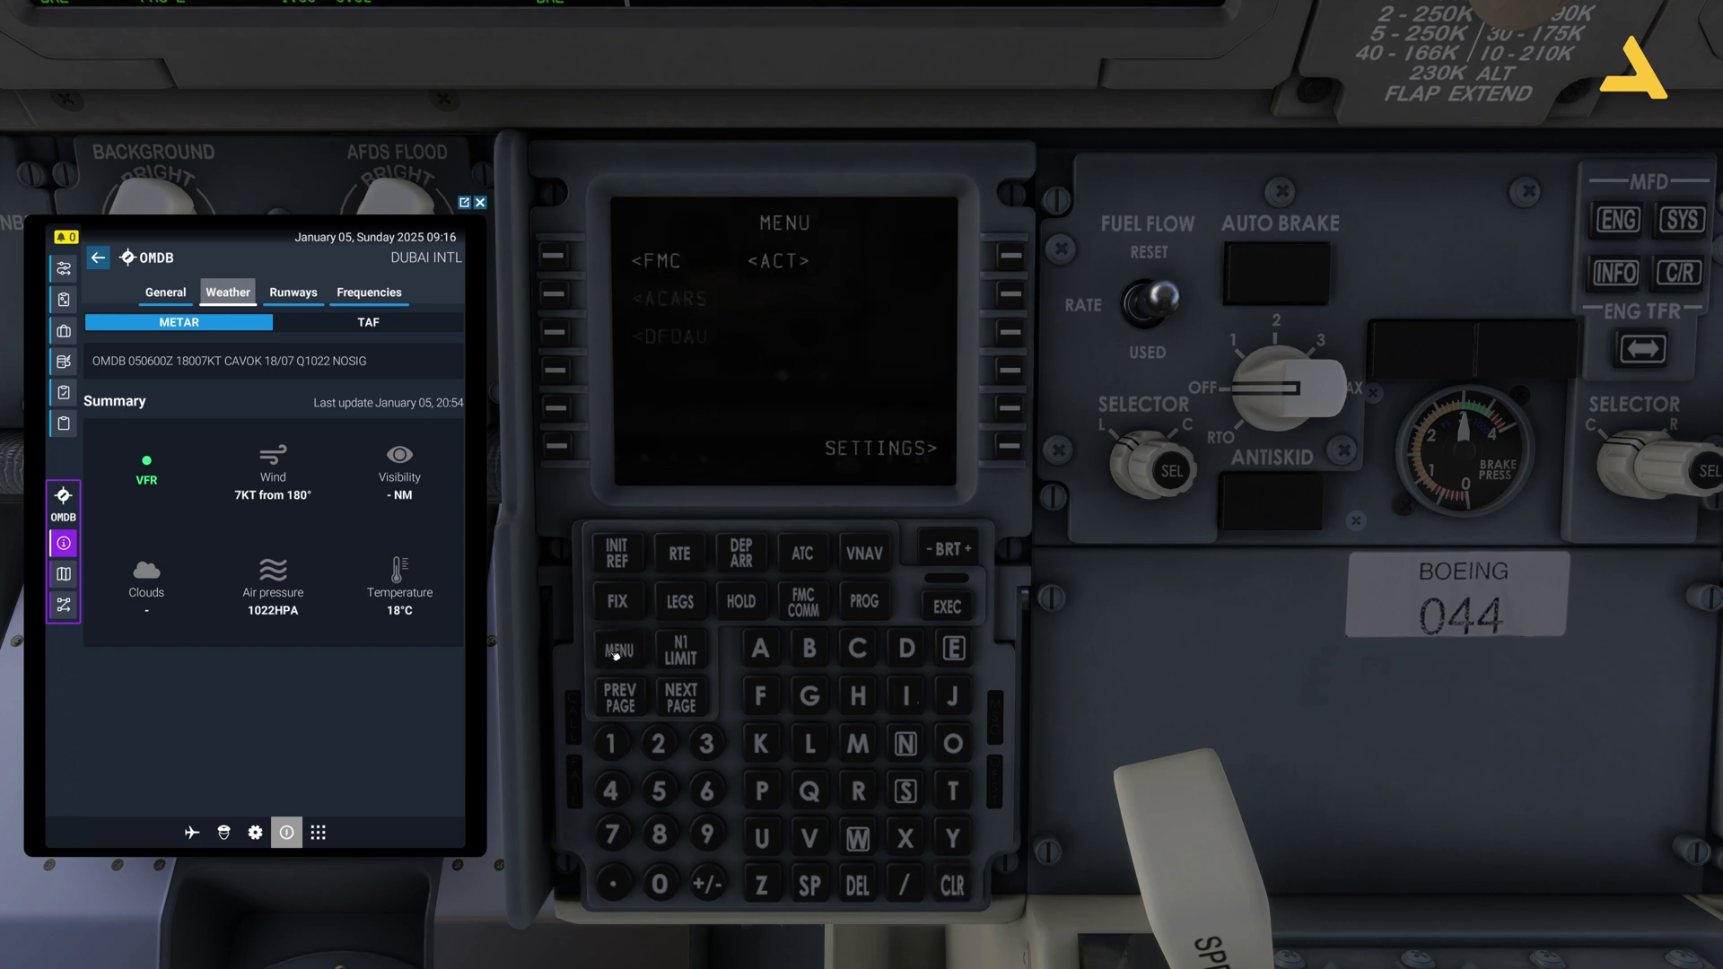
pyautogui.click(1012, 446)
pyautogui.click(1013, 446)
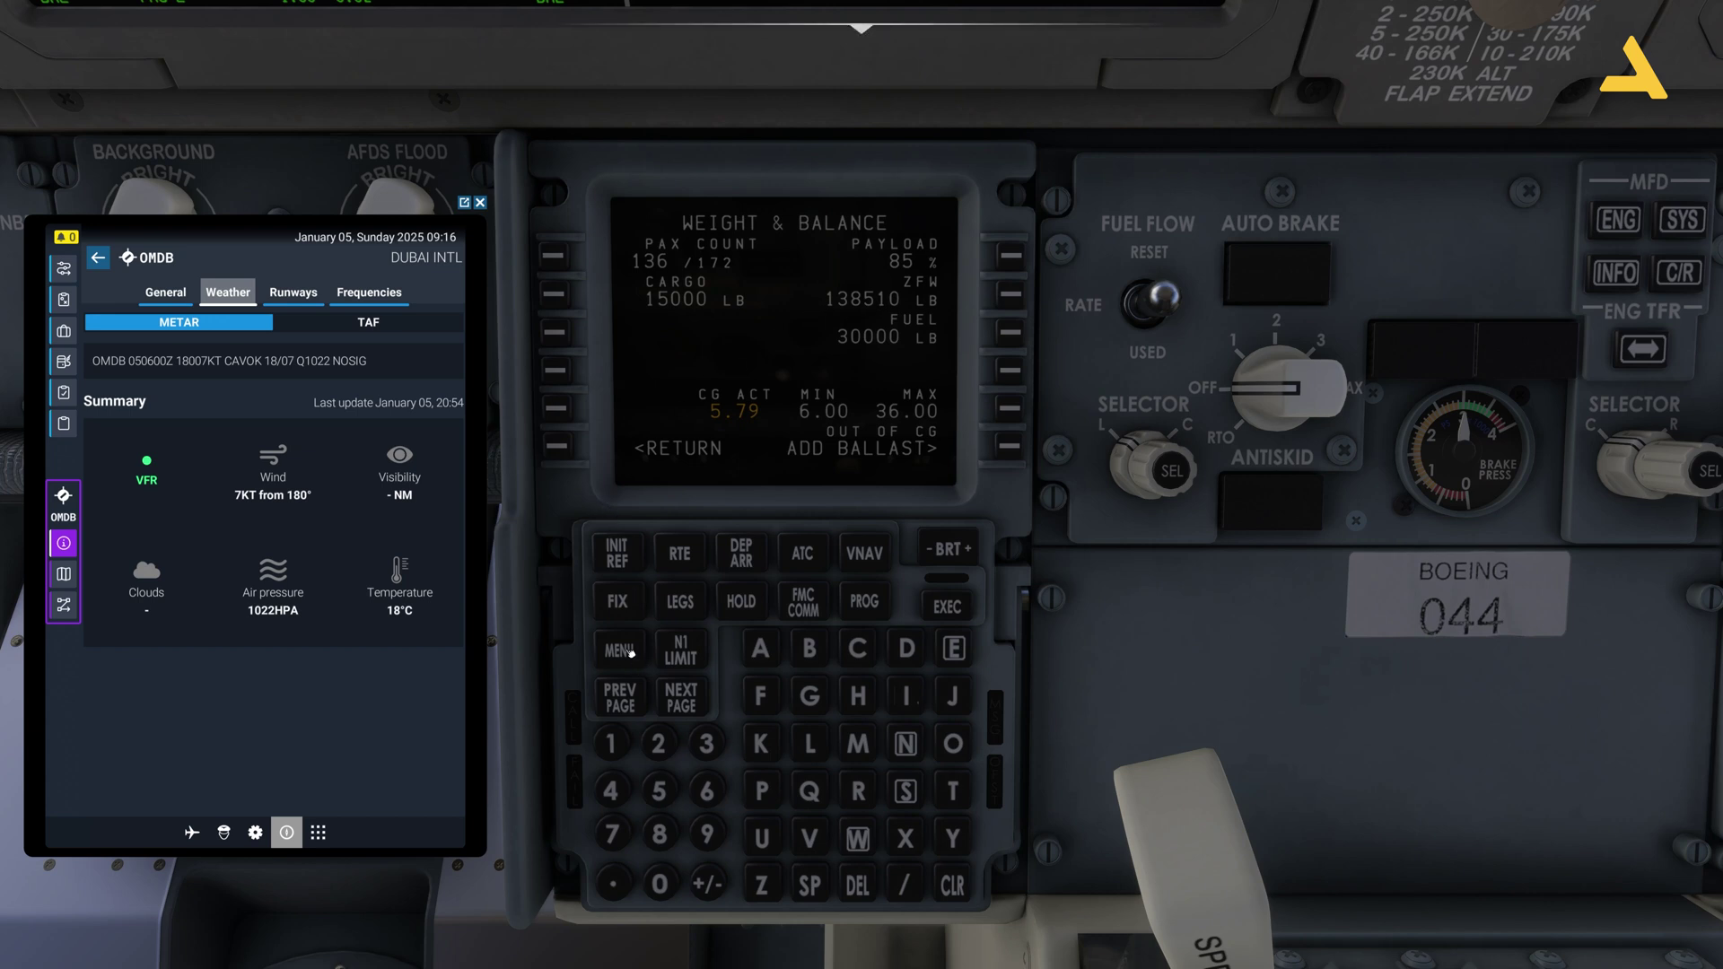
# Return to the PERF INIT page through the active route and set the zero fuel weight to 138.6
pyautogui.click(679, 553)
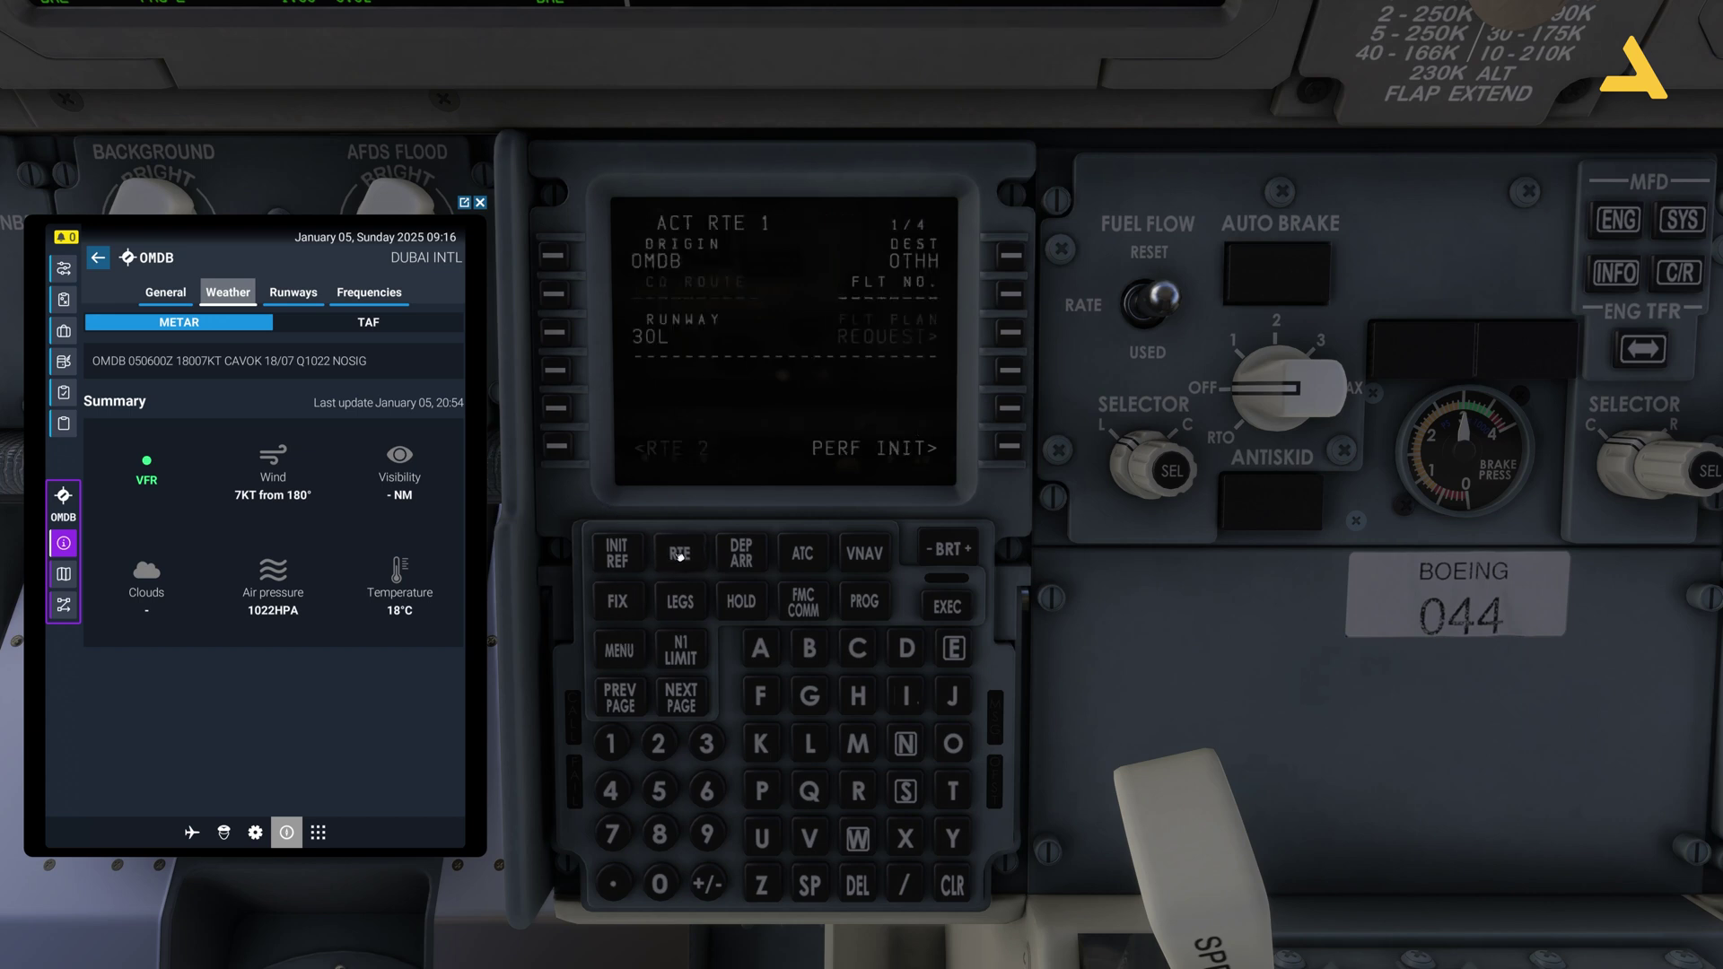
pyautogui.click(1007, 449)
pyautogui.write('1')
pyautogui.click(706, 743)
pyautogui.click(659, 834)
pyautogui.click(612, 884)
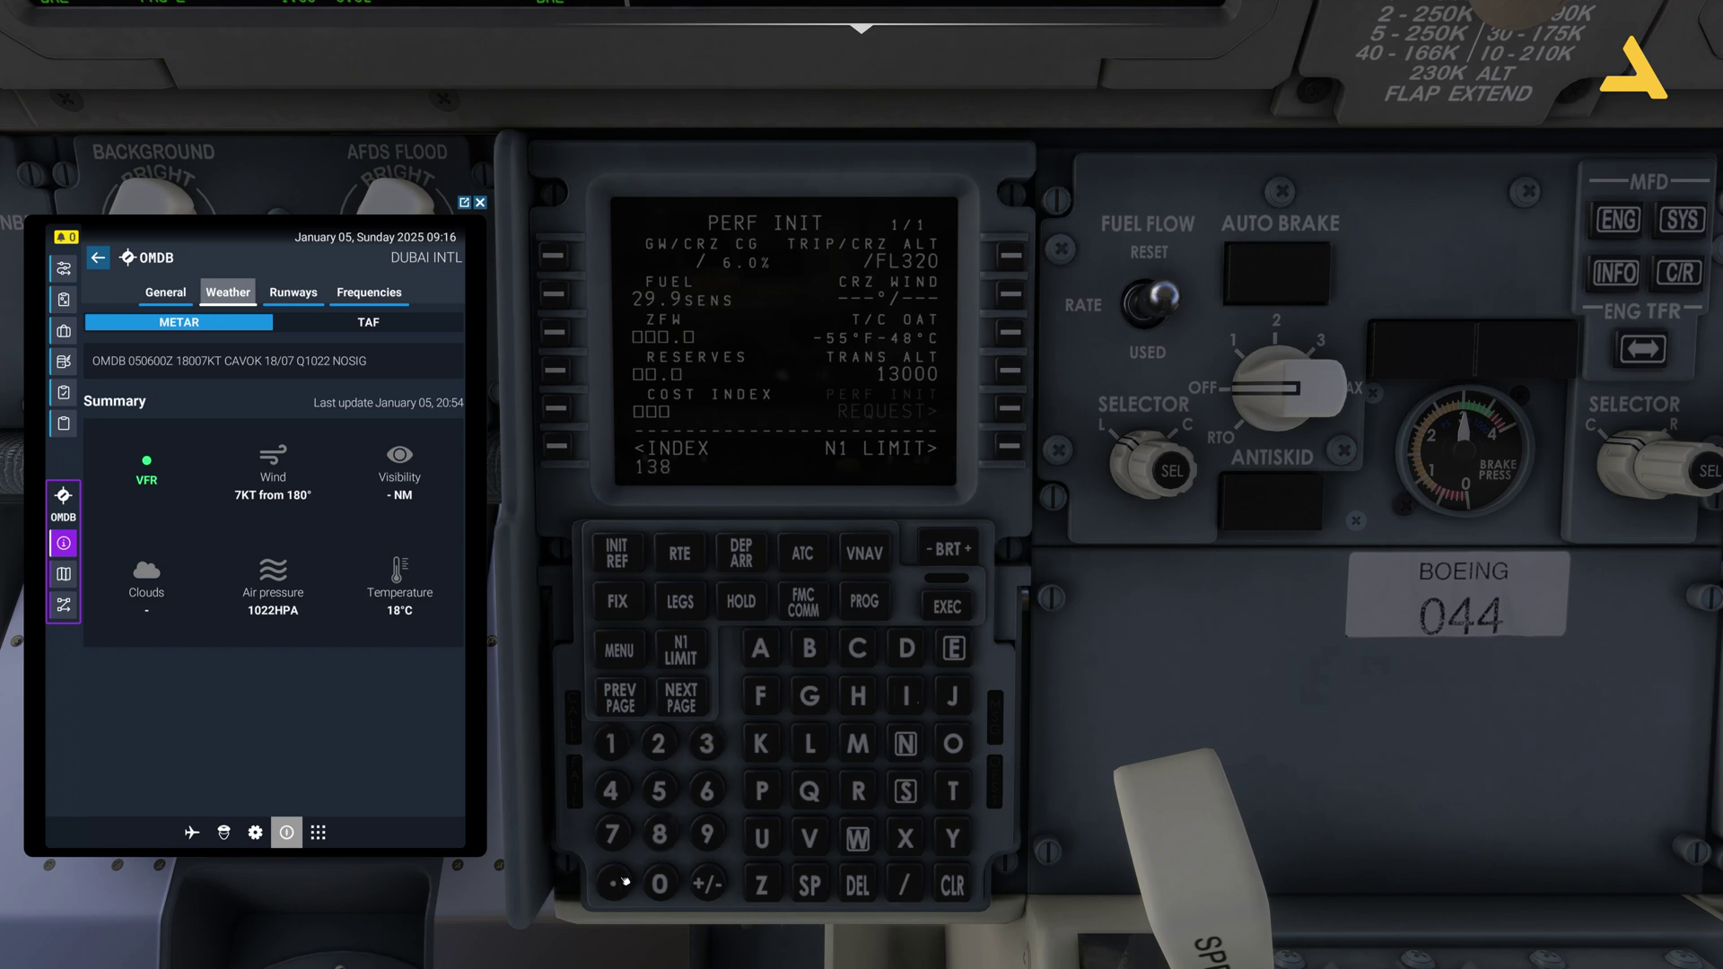
pyautogui.click(707, 789)
pyautogui.click(556, 331)
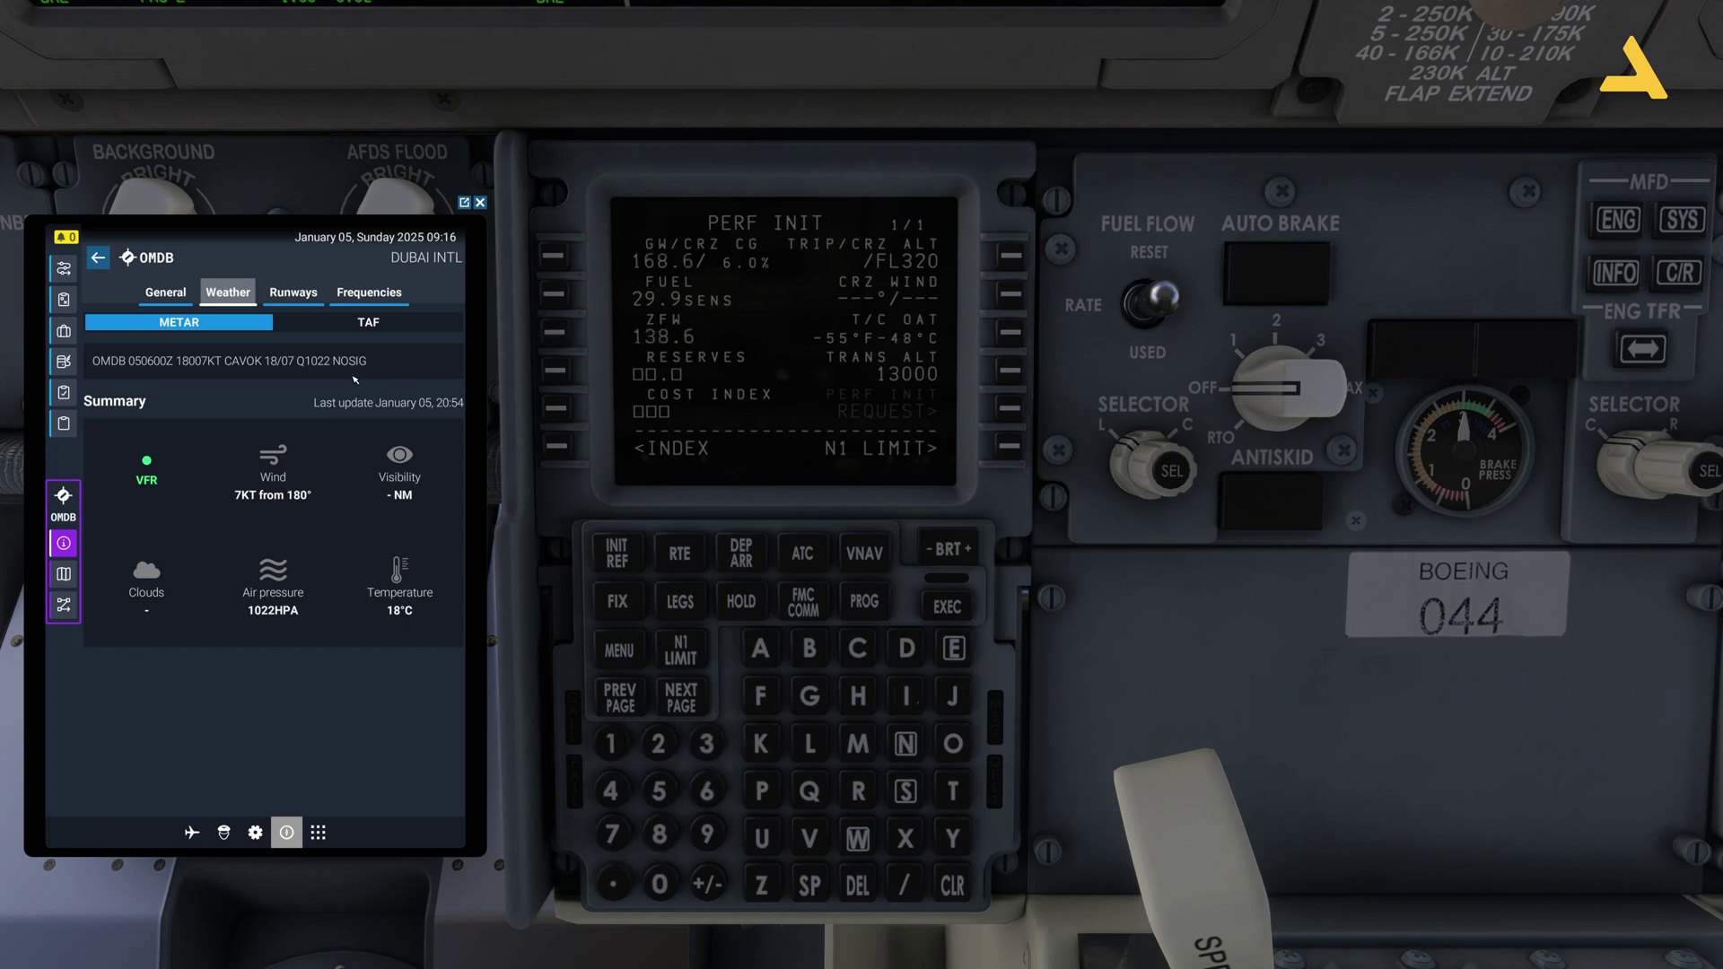
# Check the tablet's navigation log, payload options and fuel options for the reserve fuel
pyautogui.click(63, 393)
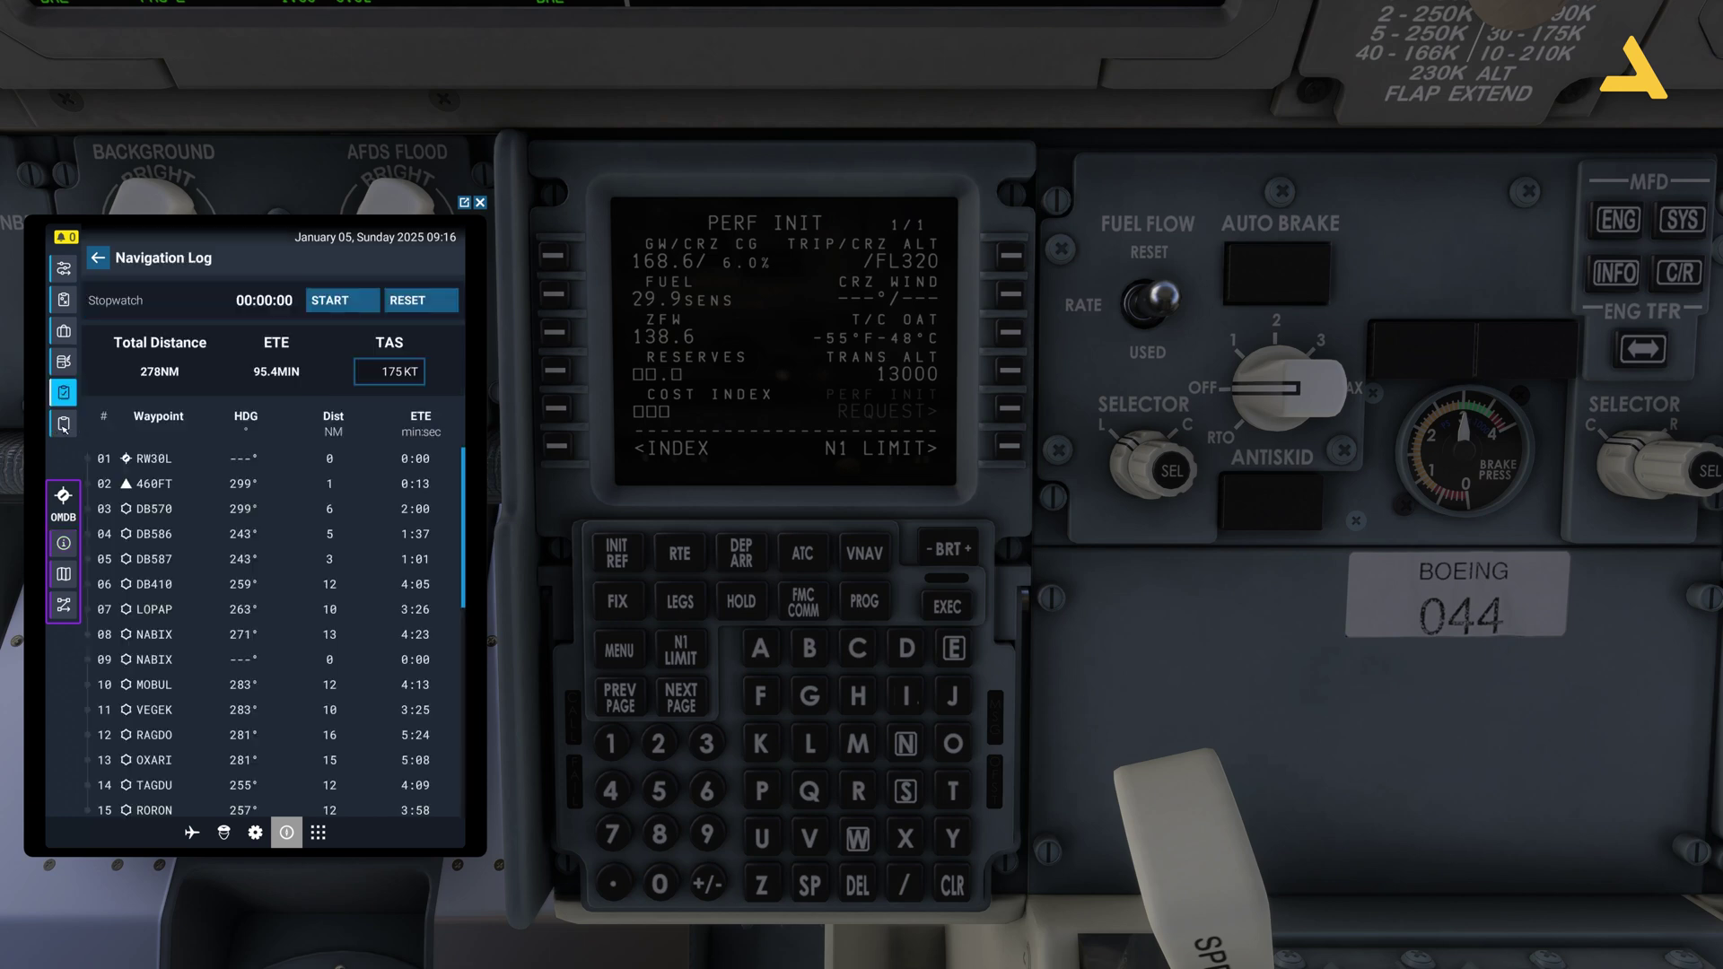
pyautogui.click(63, 424)
pyautogui.click(64, 330)
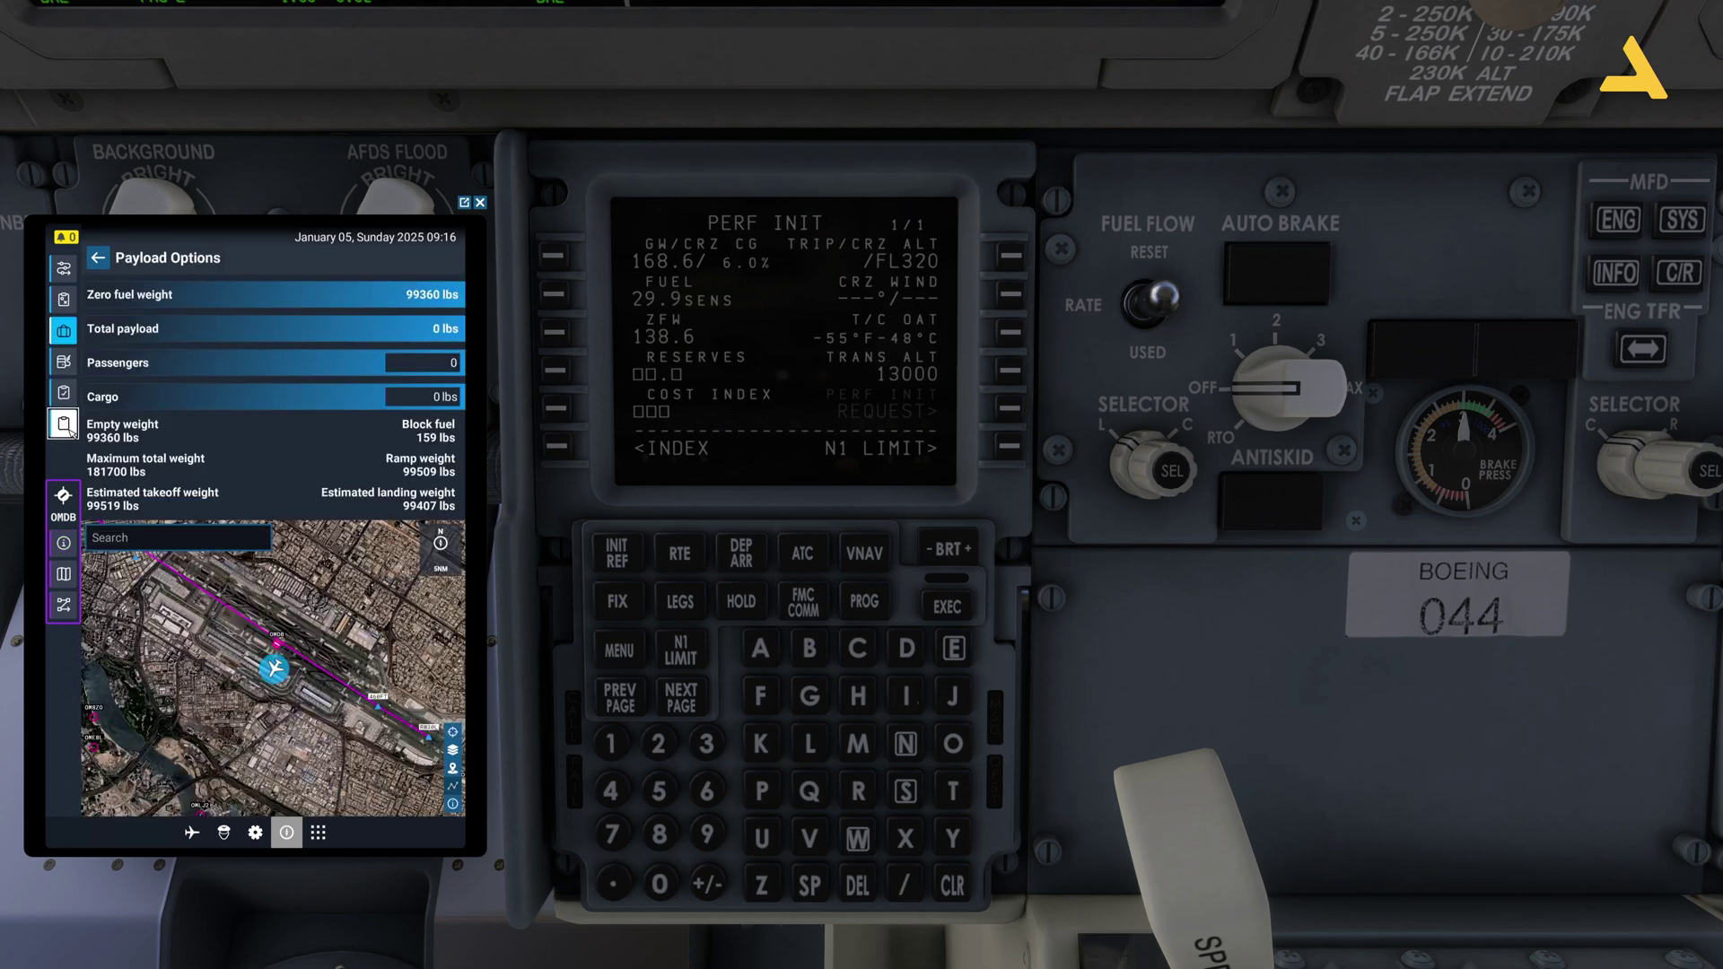
pyautogui.click(64, 363)
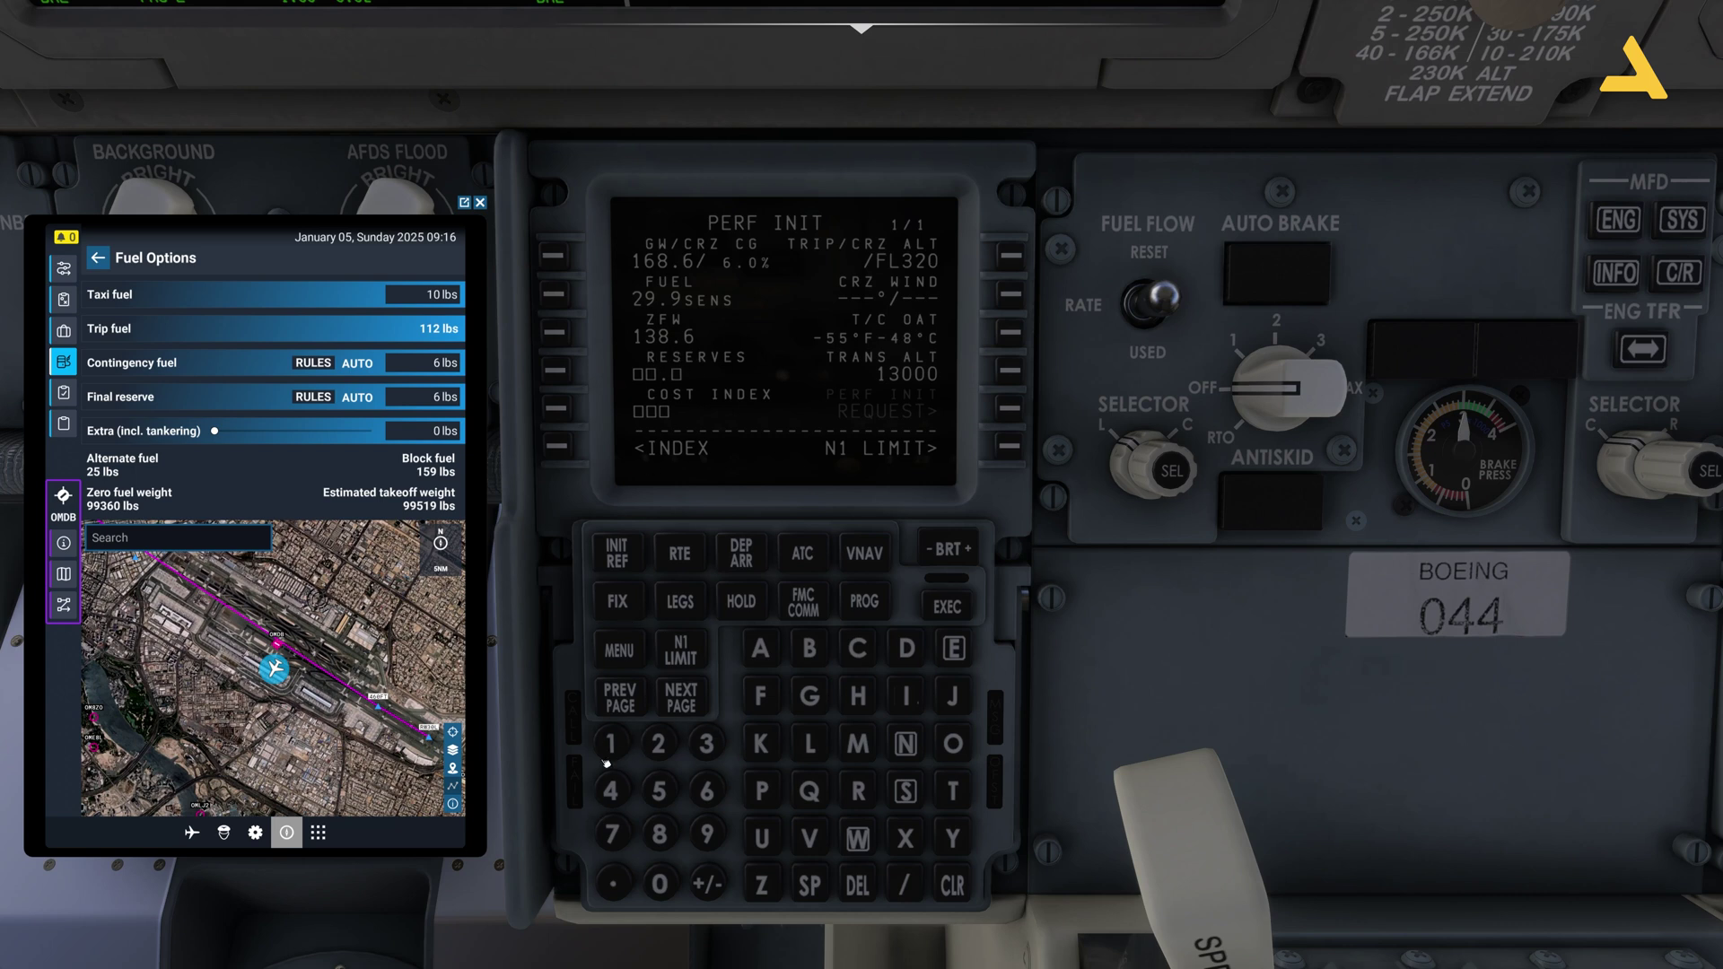
# Set the reserves to 6.0 and the cost index to 90, and continue to the N1 LIMIT page
pyautogui.click(707, 790)
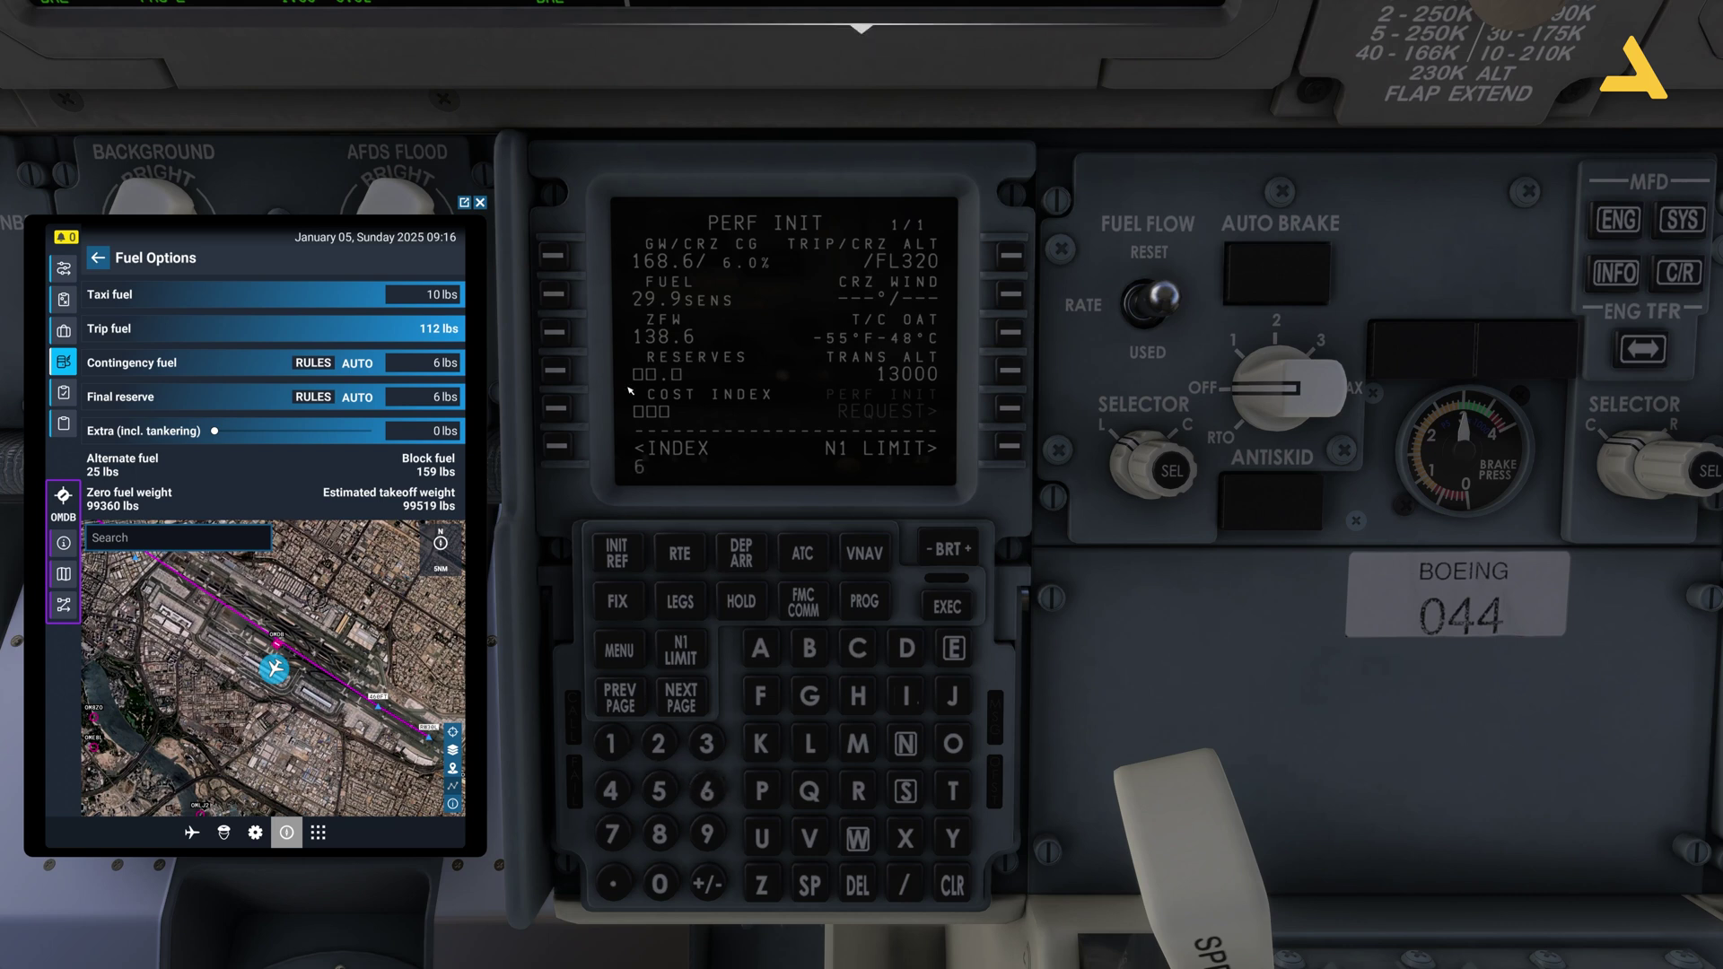
pyautogui.click(560, 366)
pyautogui.click(707, 833)
pyautogui.click(660, 884)
pyautogui.click(565, 413)
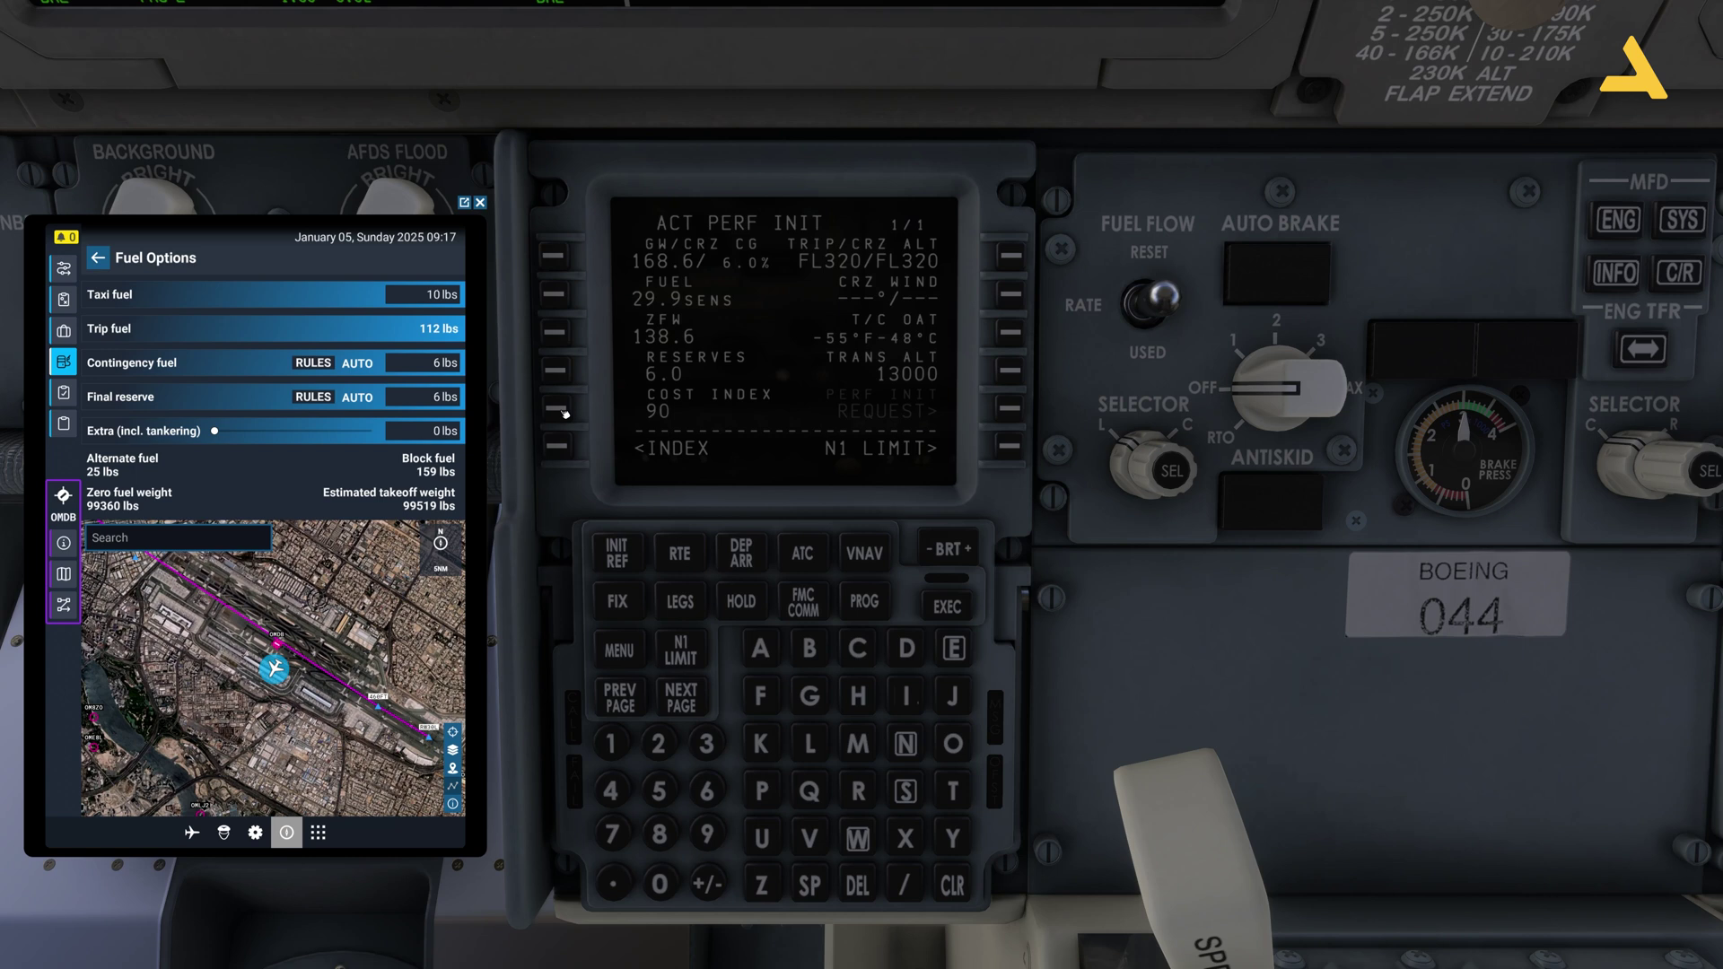
pyautogui.click(1008, 456)
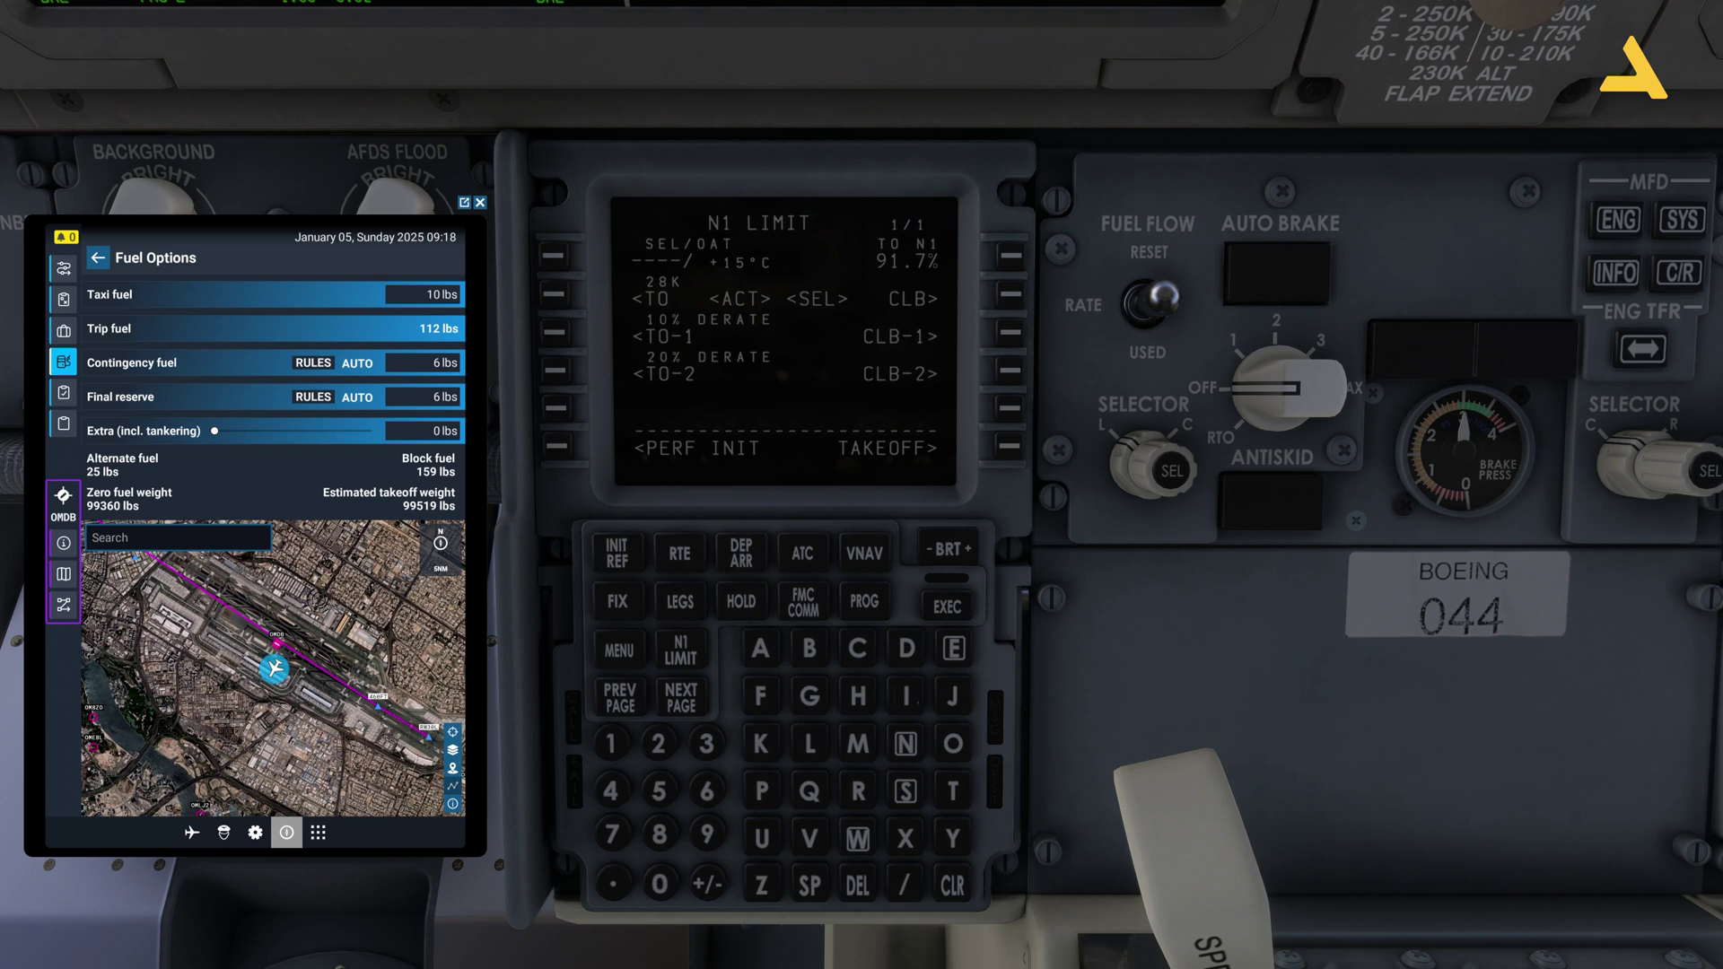
# Try the TO-1 and TO-2 takeoff derates, return to full TO with CLB, and clear the scratchpad message
pyautogui.click(556, 332)
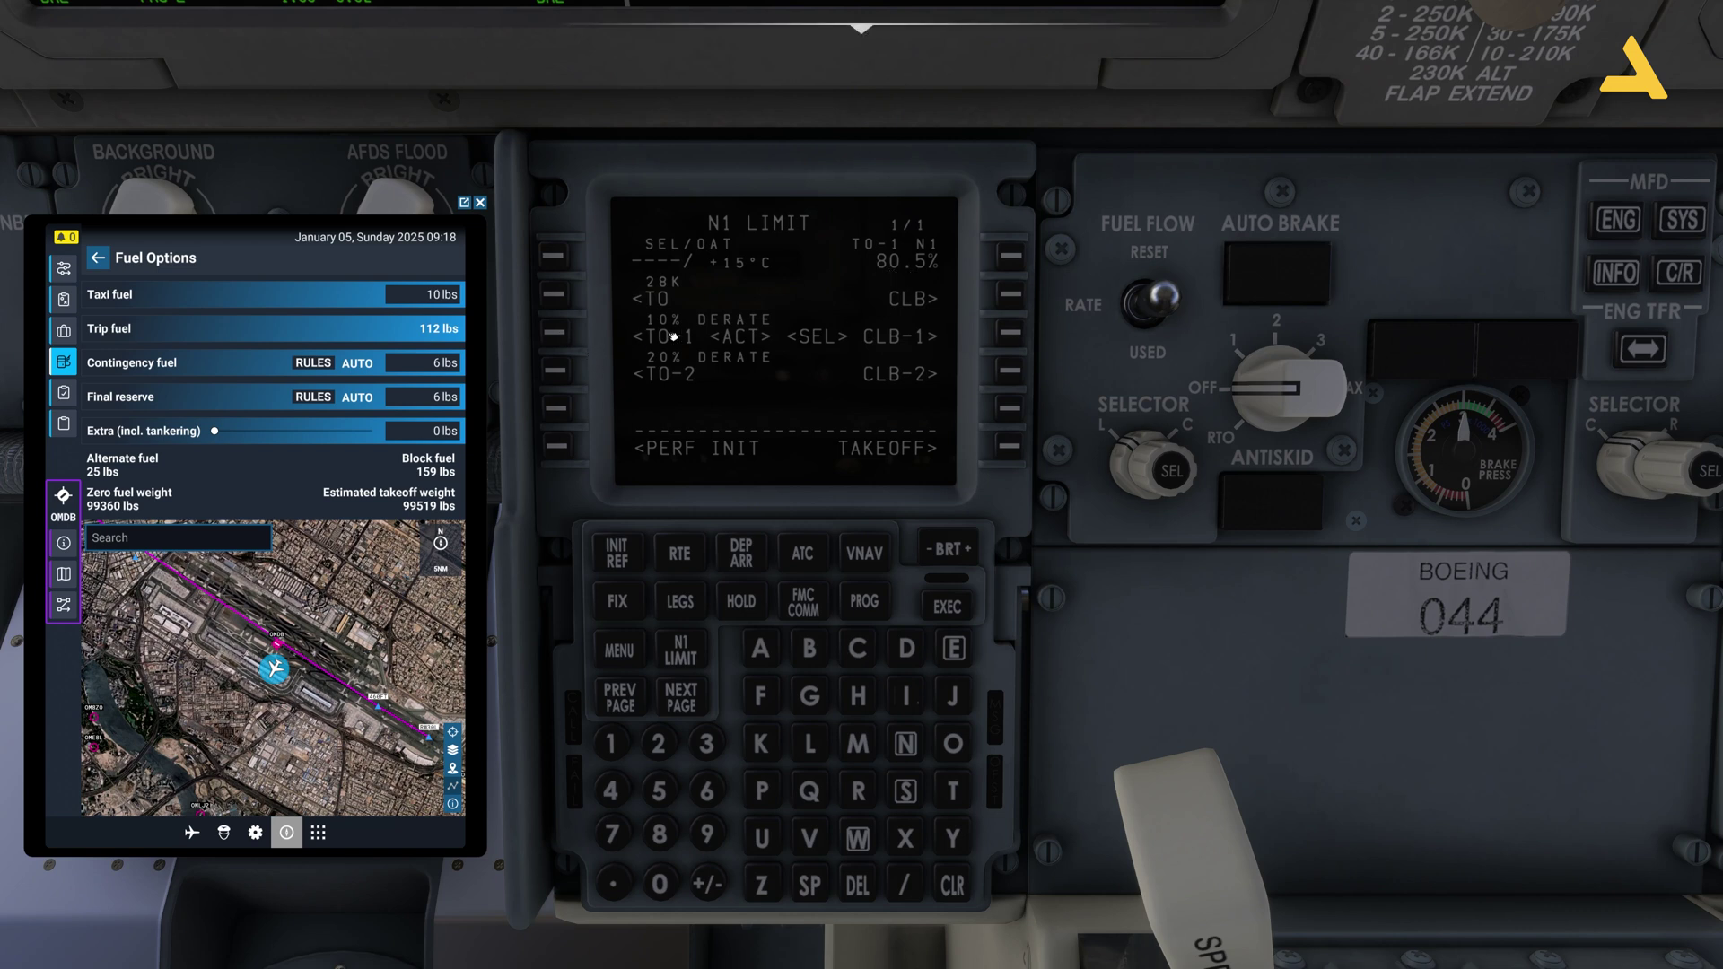
pyautogui.click(556, 370)
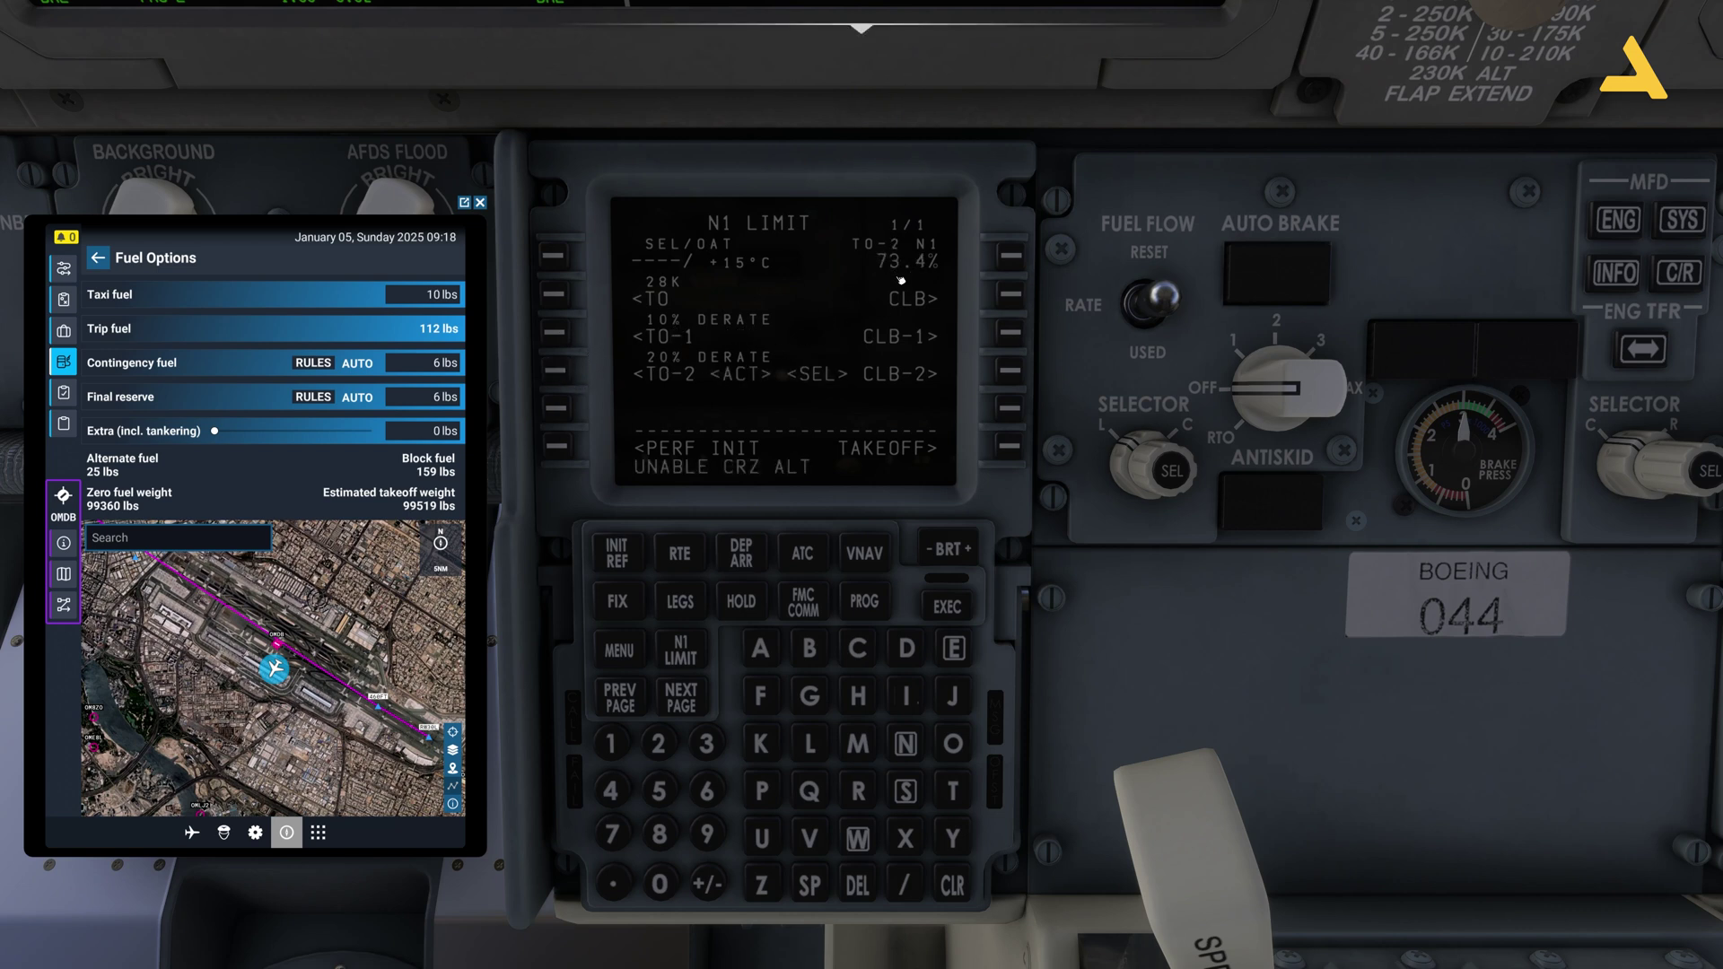
pyautogui.click(571, 300)
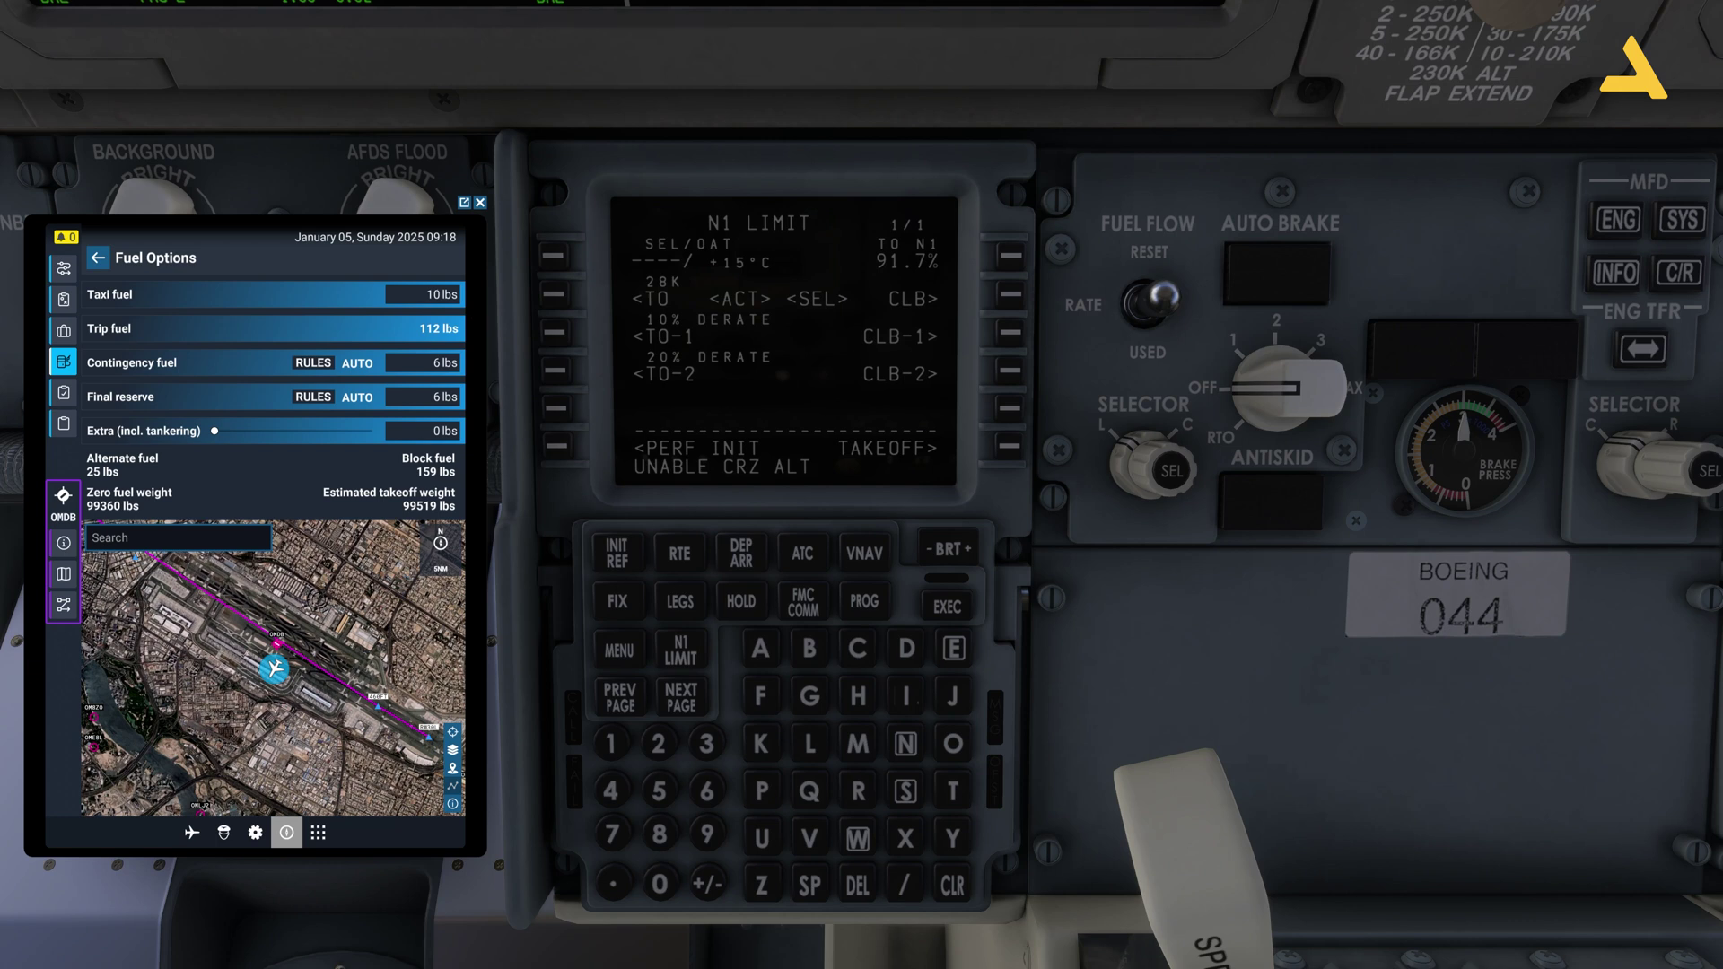
pyautogui.click(1008, 295)
pyautogui.click(953, 885)
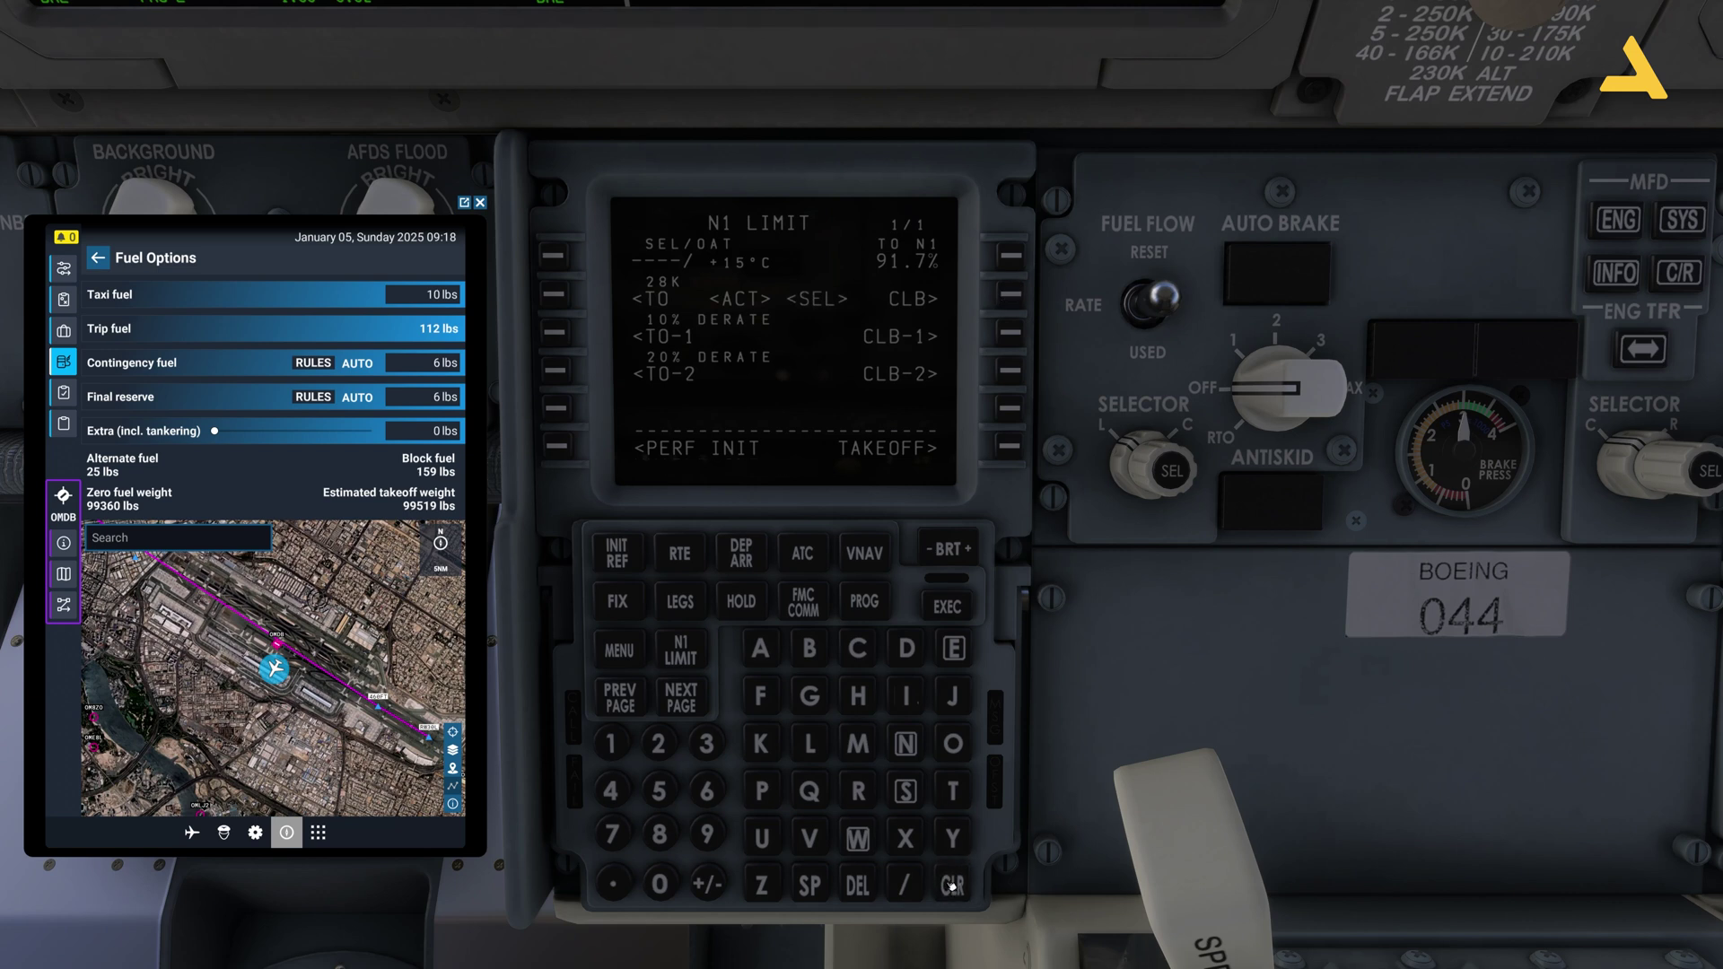
# Try the CLB-1 and CLB-2 climb thrust settings and return to full CLB
pyautogui.click(1014, 331)
pyautogui.click(1016, 370)
pyautogui.click(1014, 294)
pyautogui.click(1014, 331)
pyautogui.click(1014, 369)
pyautogui.click(1010, 294)
# Set the selected takeoff temperature on the N1 LIMIT page to 40 °C
pyautogui.click(611, 790)
pyautogui.click(659, 883)
pyautogui.click(554, 255)
# Try selected temperatures of 50 and 60 °C for reduced takeoff thrust, and set it back to 40 °C
pyautogui.click(659, 791)
pyautogui.click(659, 884)
pyautogui.click(554, 255)
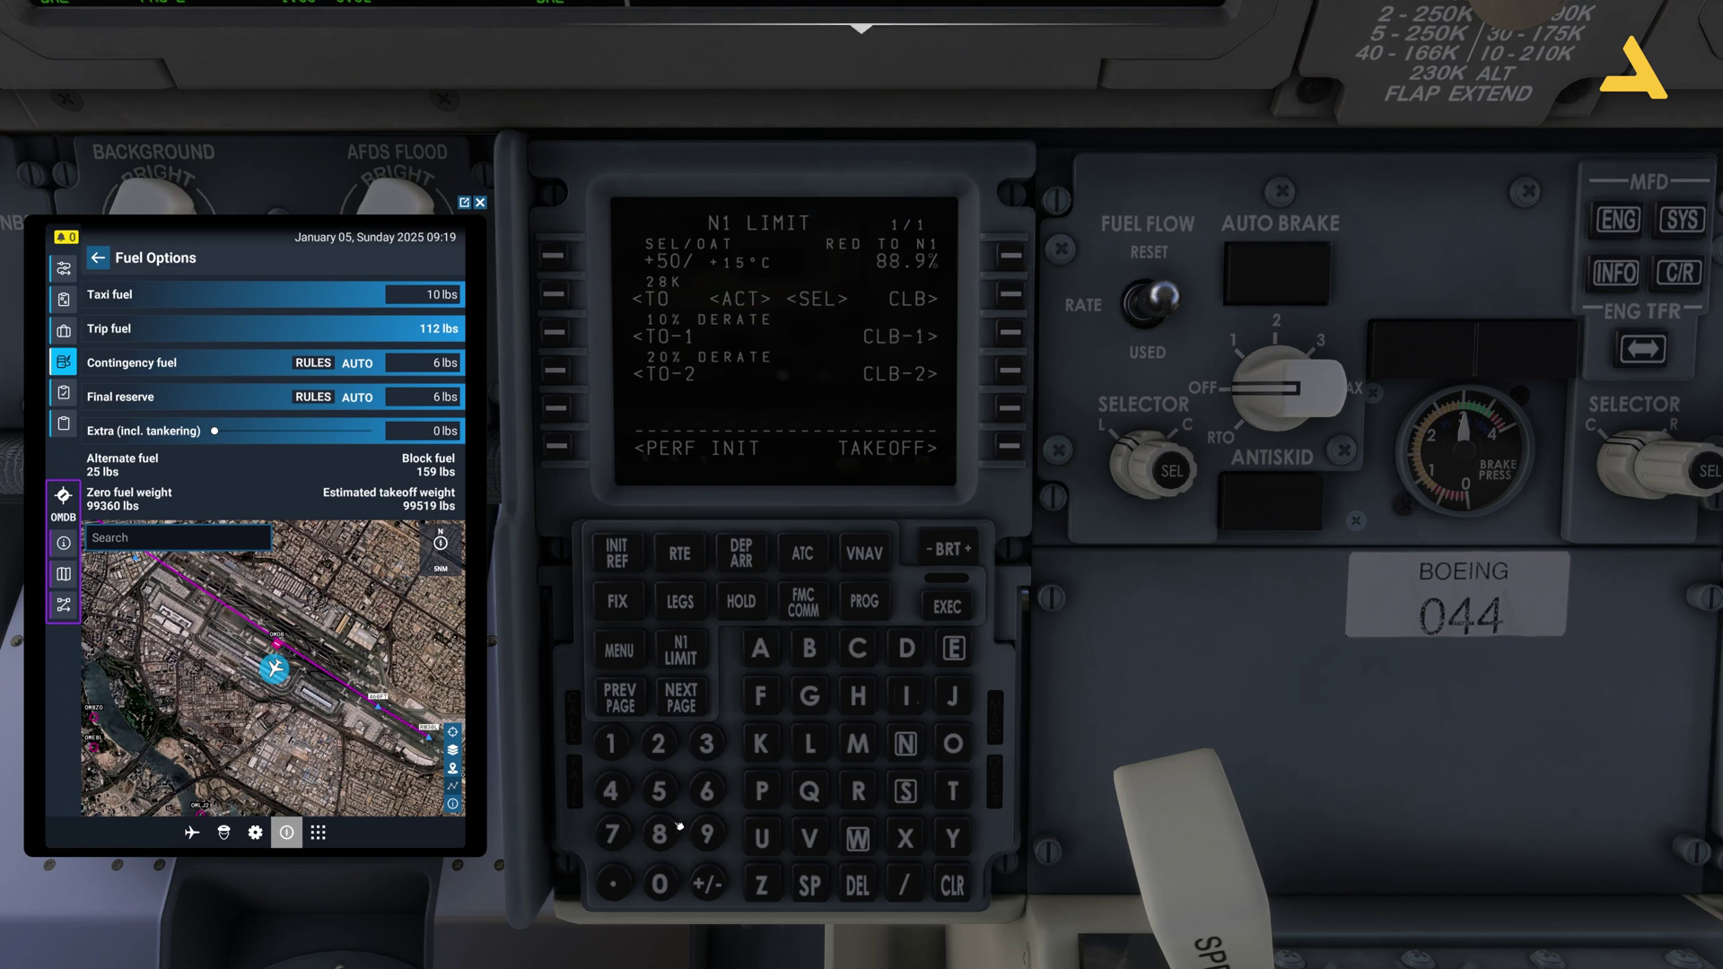
pyautogui.click(706, 791)
pyautogui.click(660, 884)
pyautogui.click(554, 256)
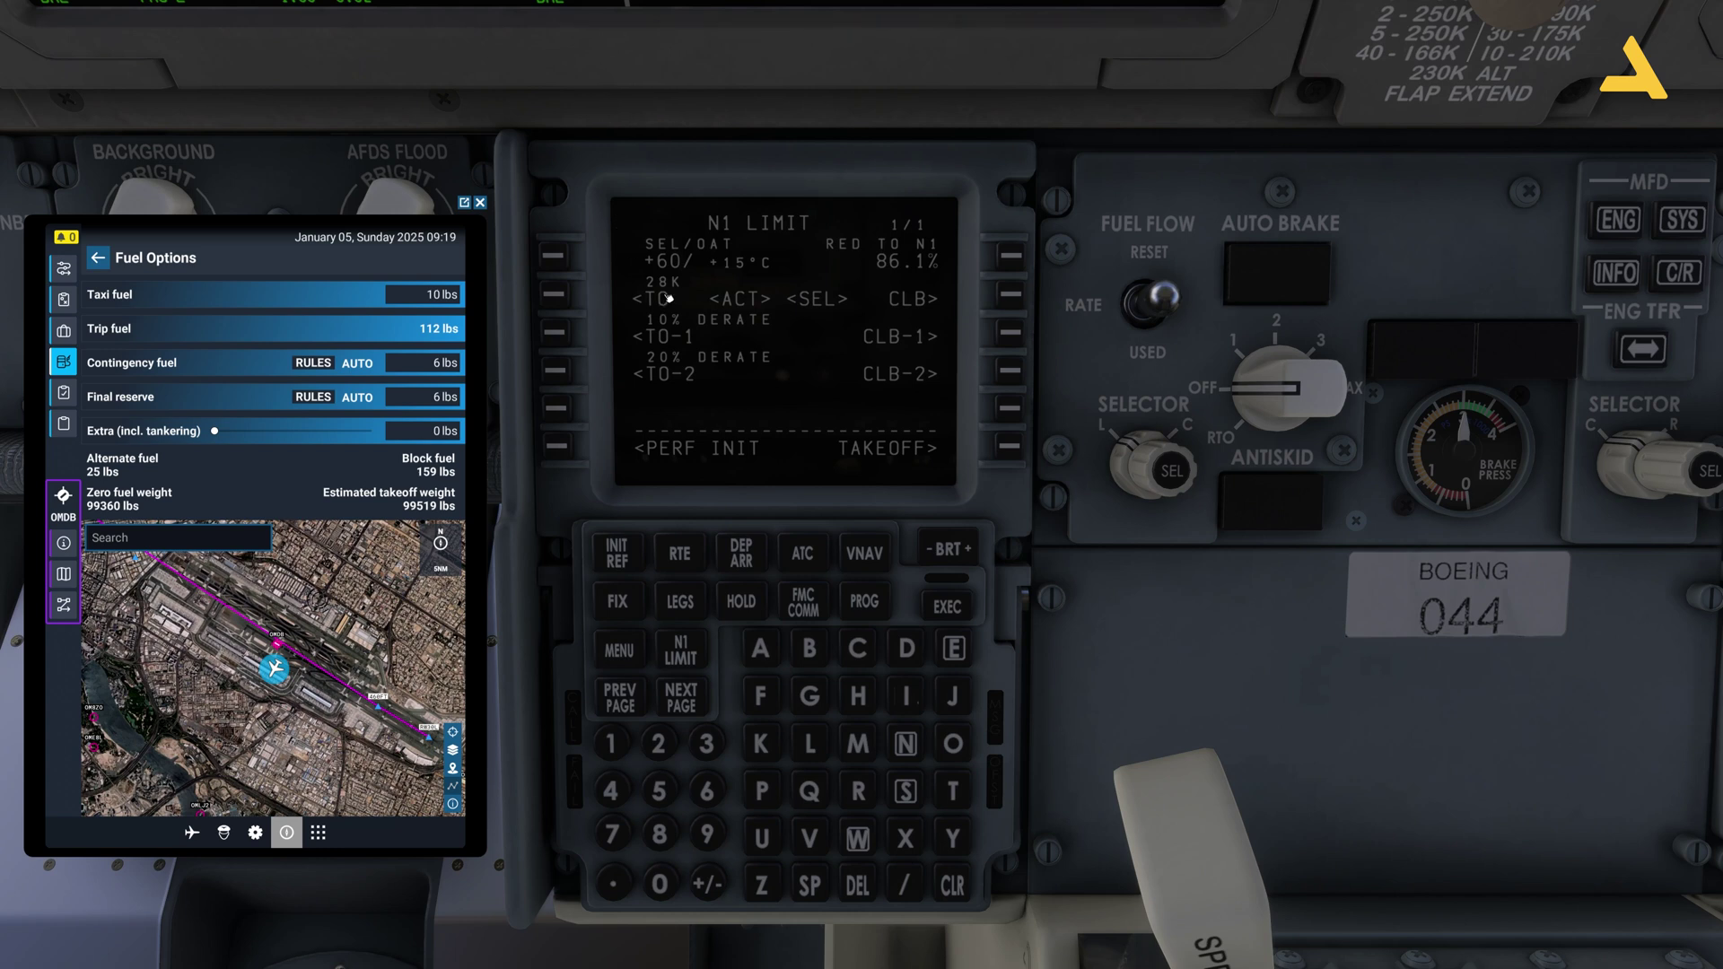
pyautogui.click(627, 800)
pyautogui.click(659, 884)
pyautogui.click(565, 259)
# Open the TAKEOFF REF page and set the takeoff flaps to 5°
pyautogui.click(1007, 446)
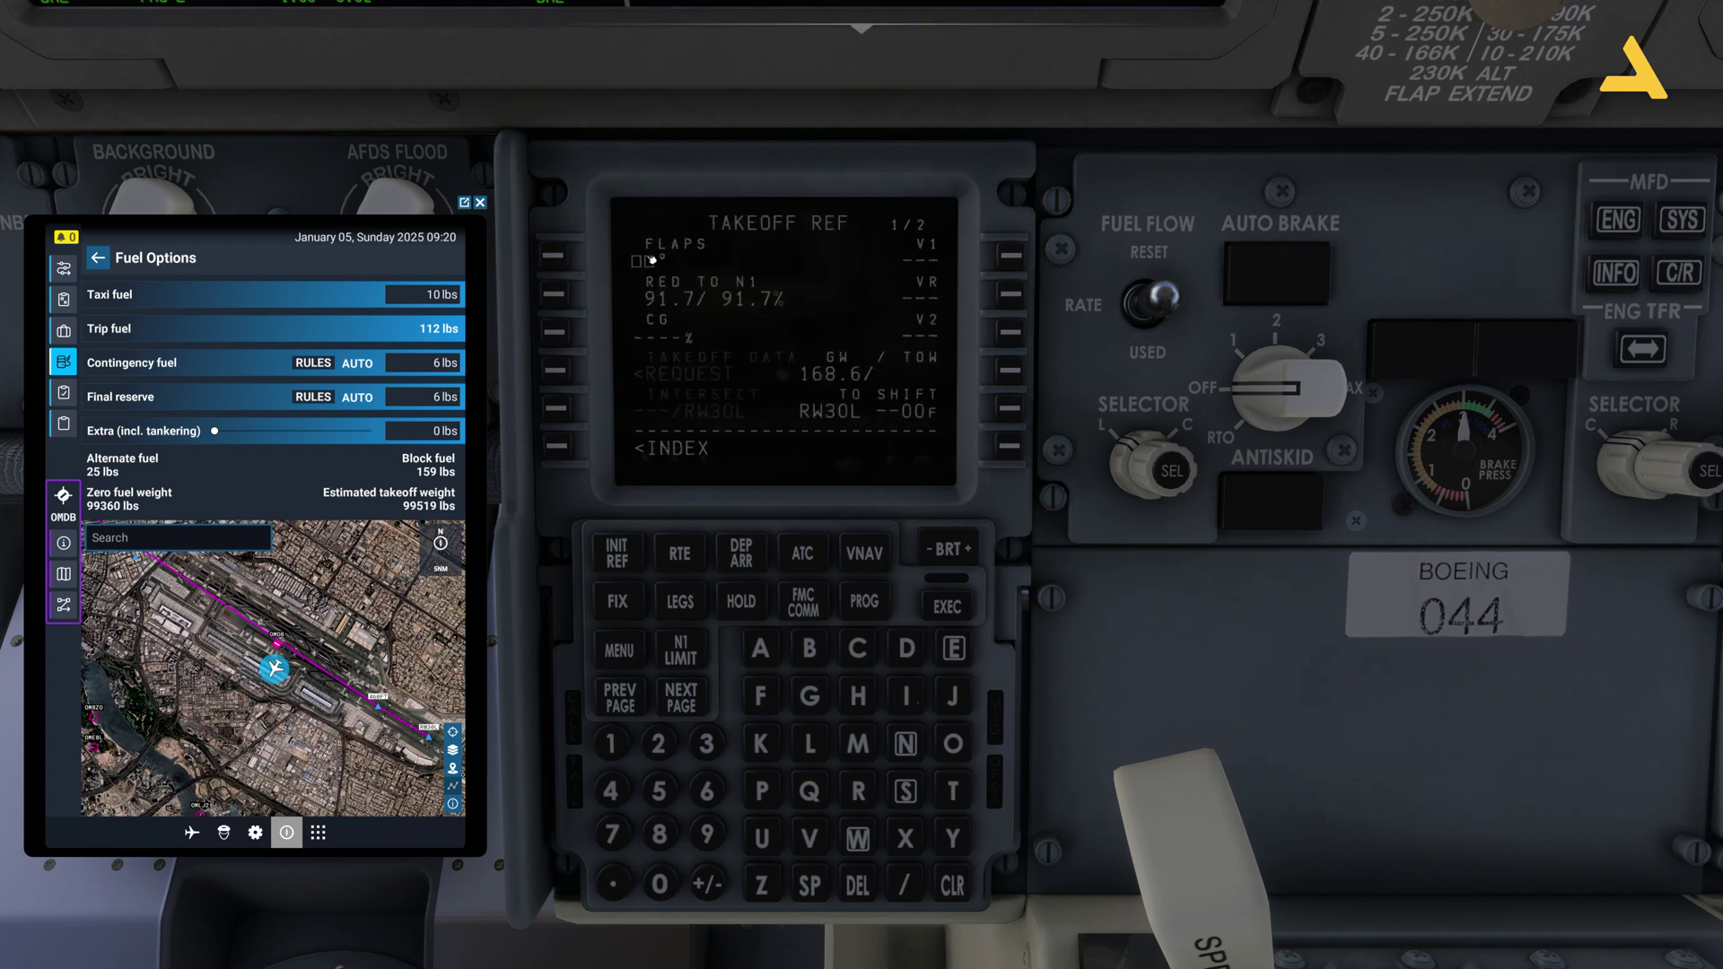
pyautogui.click(657, 793)
pyautogui.click(571, 269)
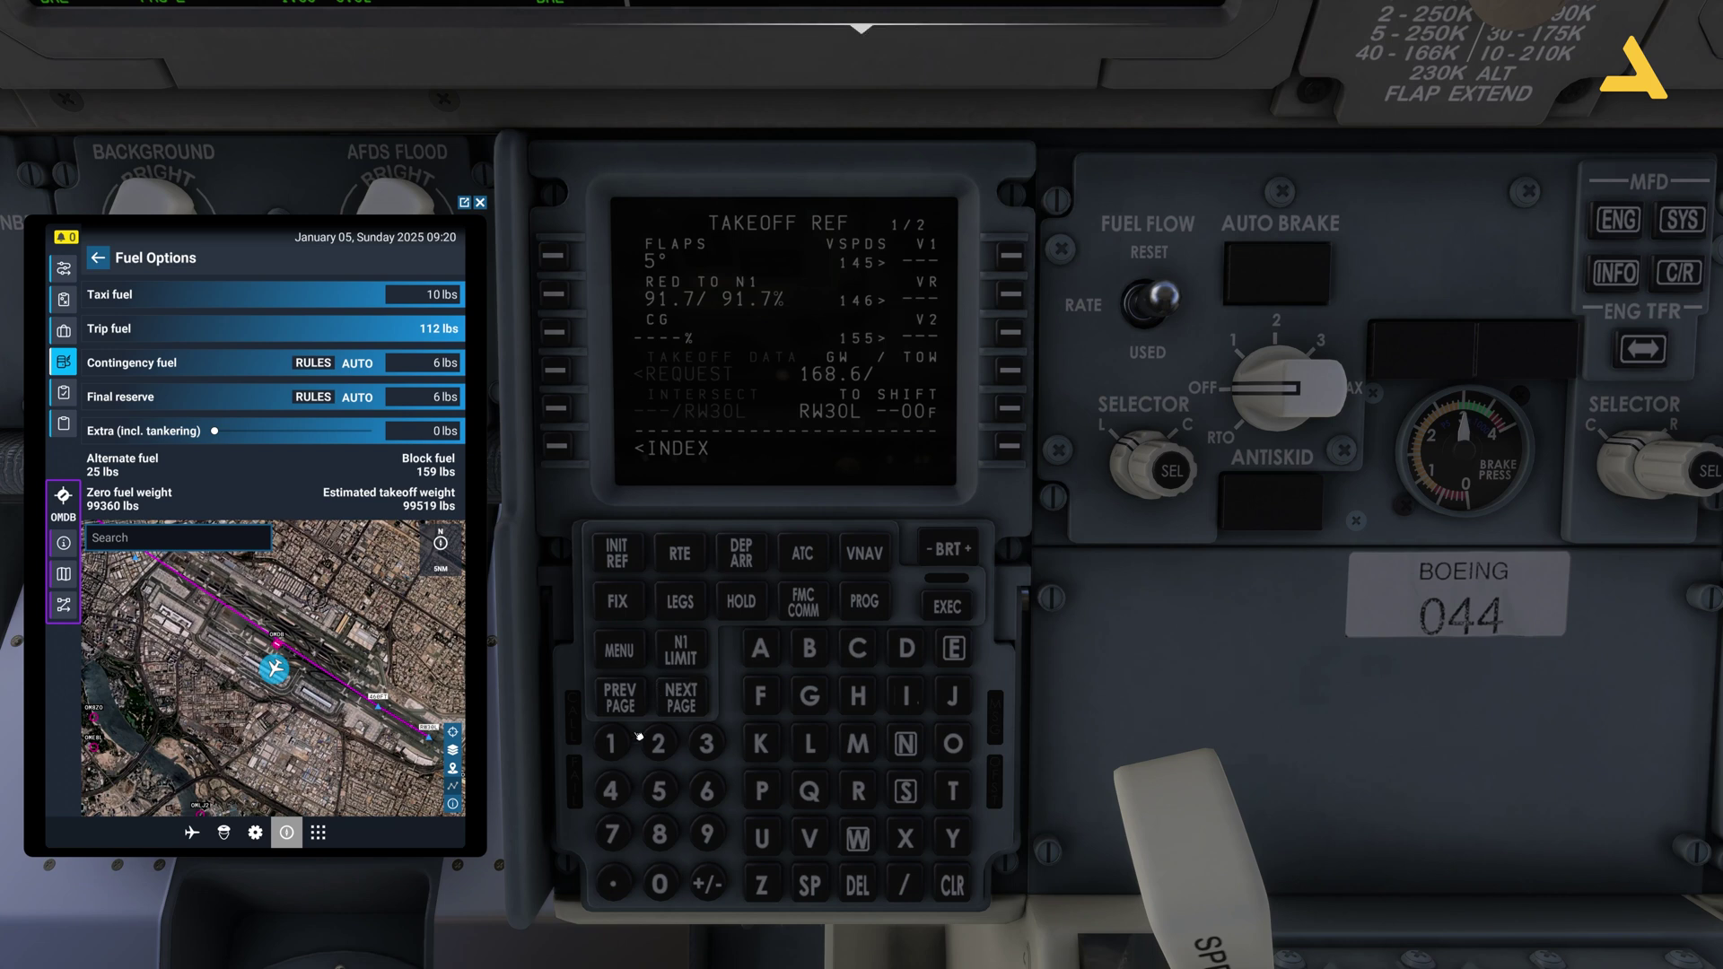
# Try takeoff flaps 10° to compare the V-speeds, and set the flaps back to 5°
pyautogui.click(611, 743)
pyautogui.click(660, 884)
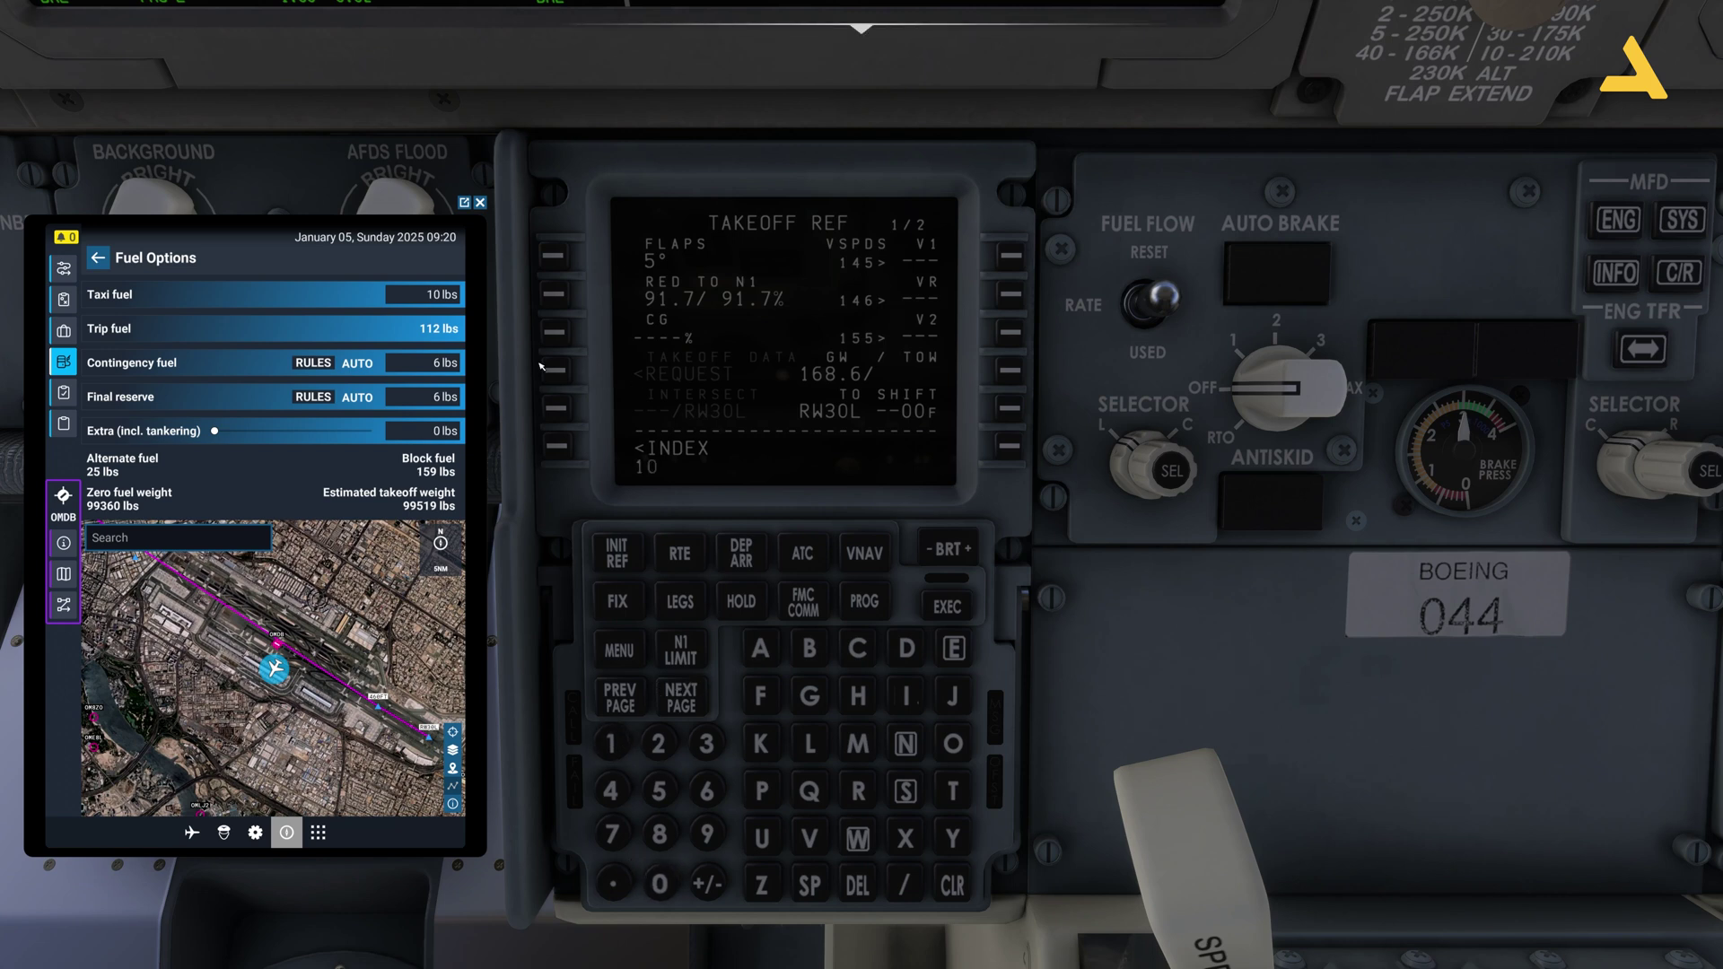
pyautogui.click(559, 258)
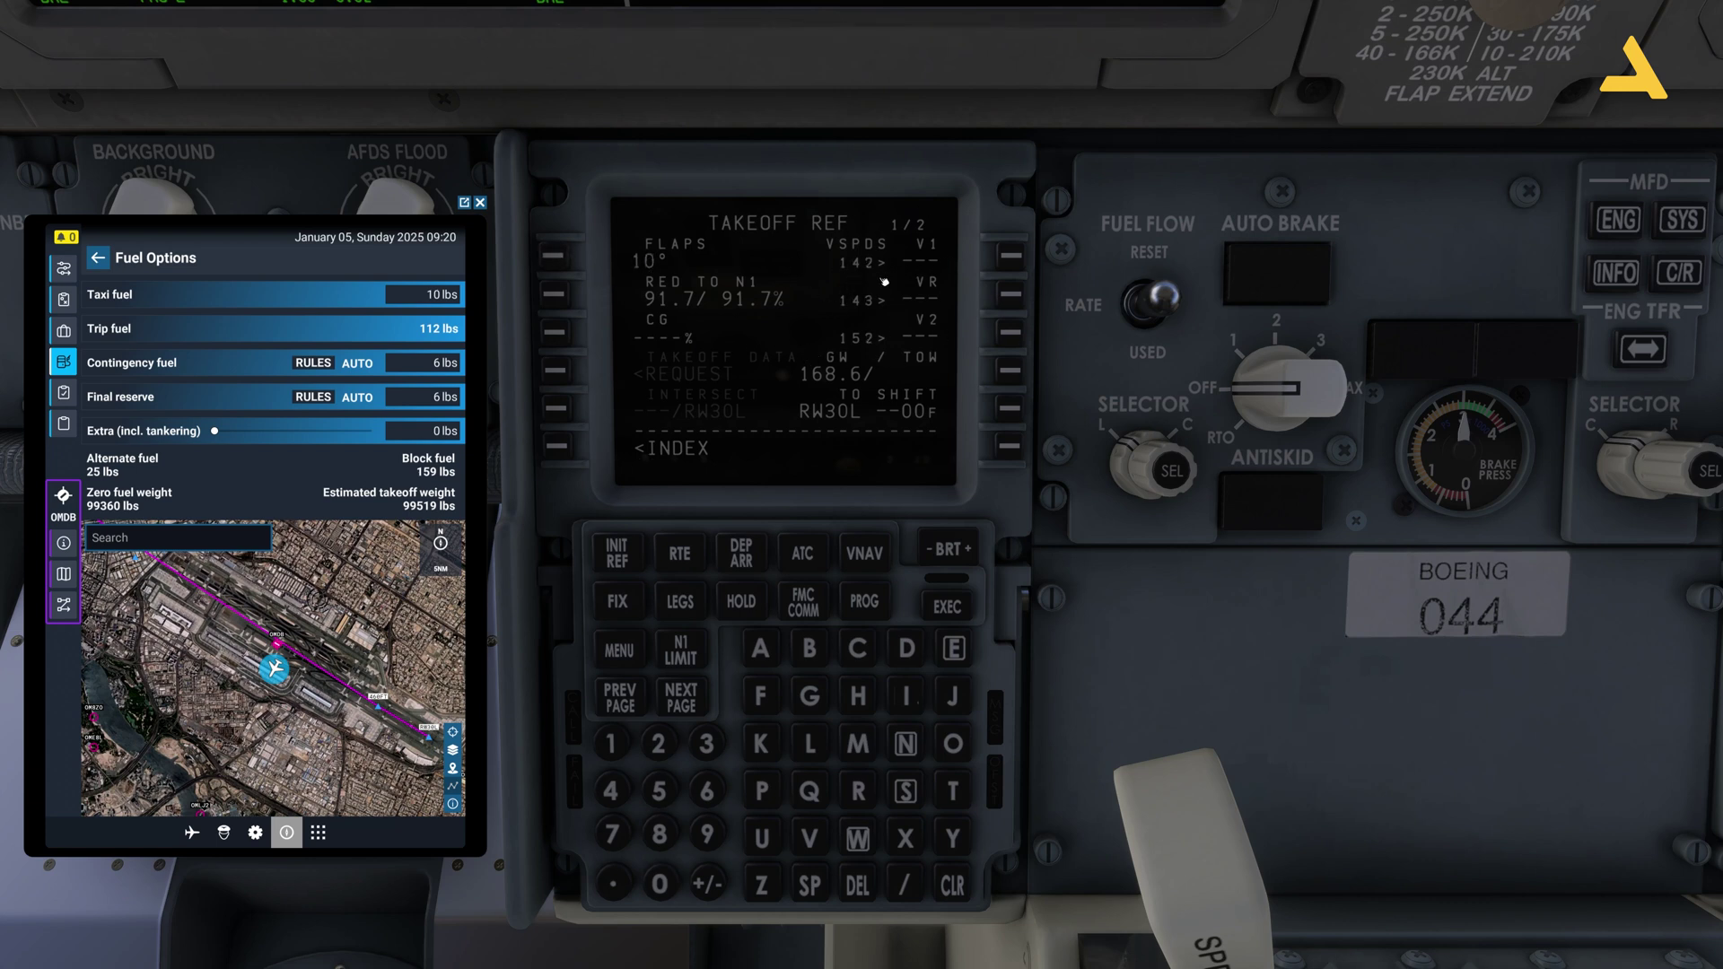
pyautogui.click(660, 791)
pyautogui.click(552, 256)
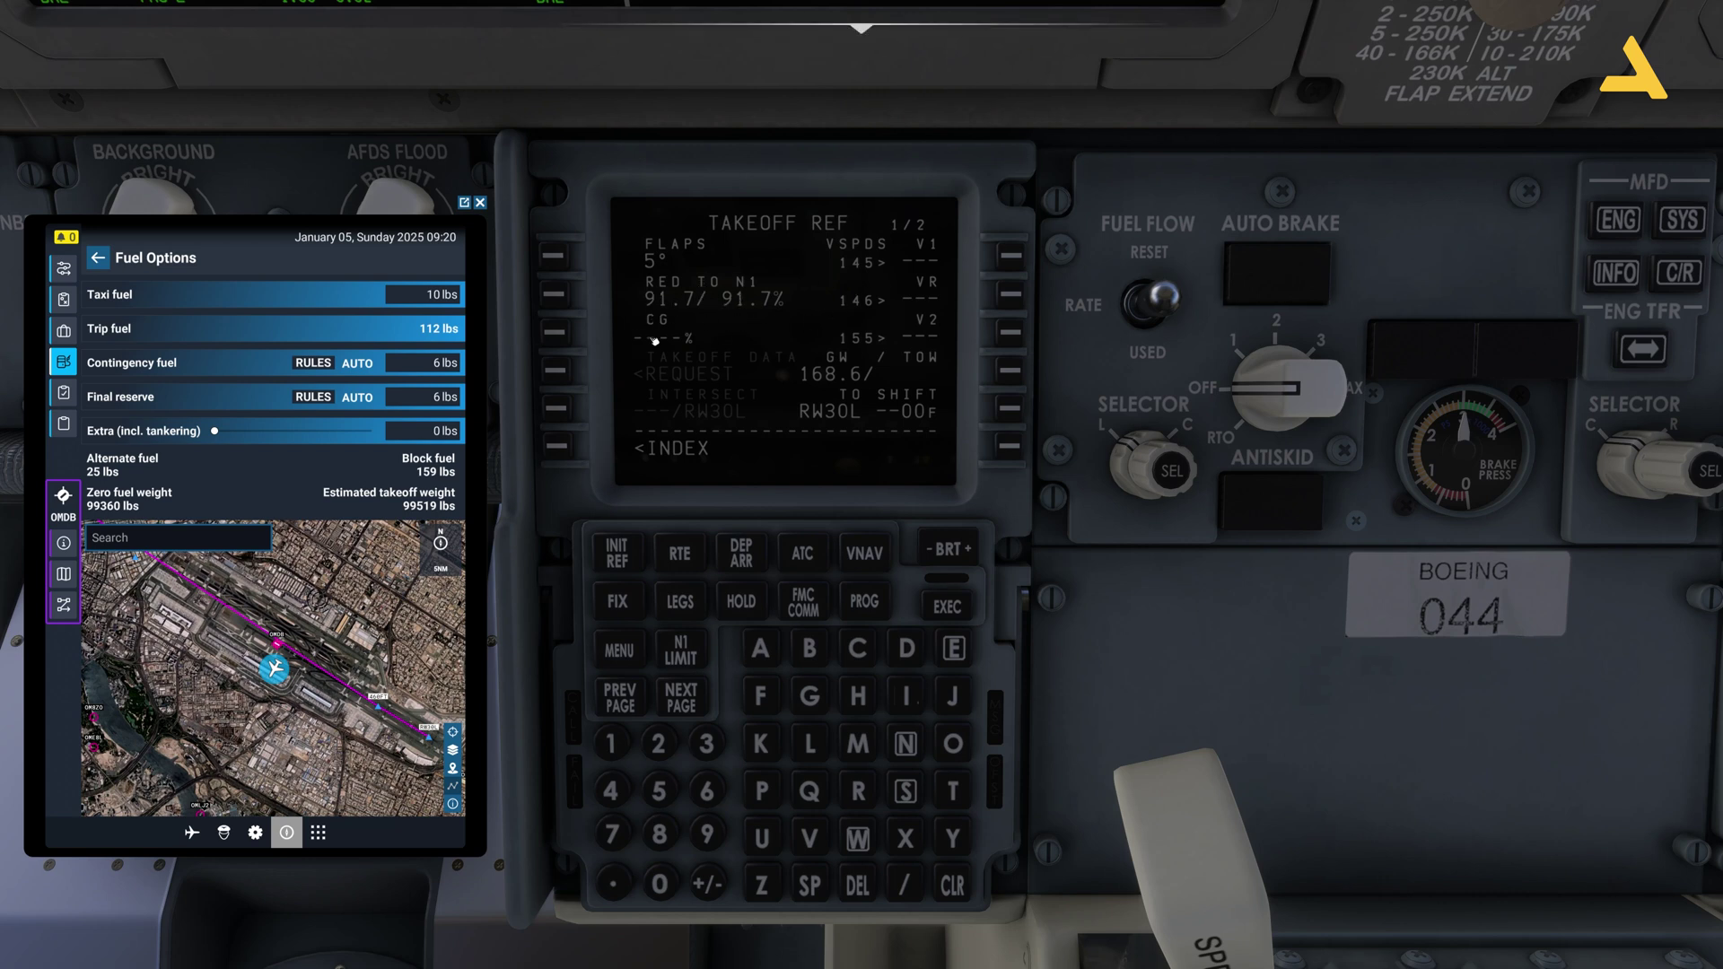
# Try to enter a takeoff CG of 5.0 % on the TAKEOFF REF page, and clear the entry
pyautogui.write('5.0')
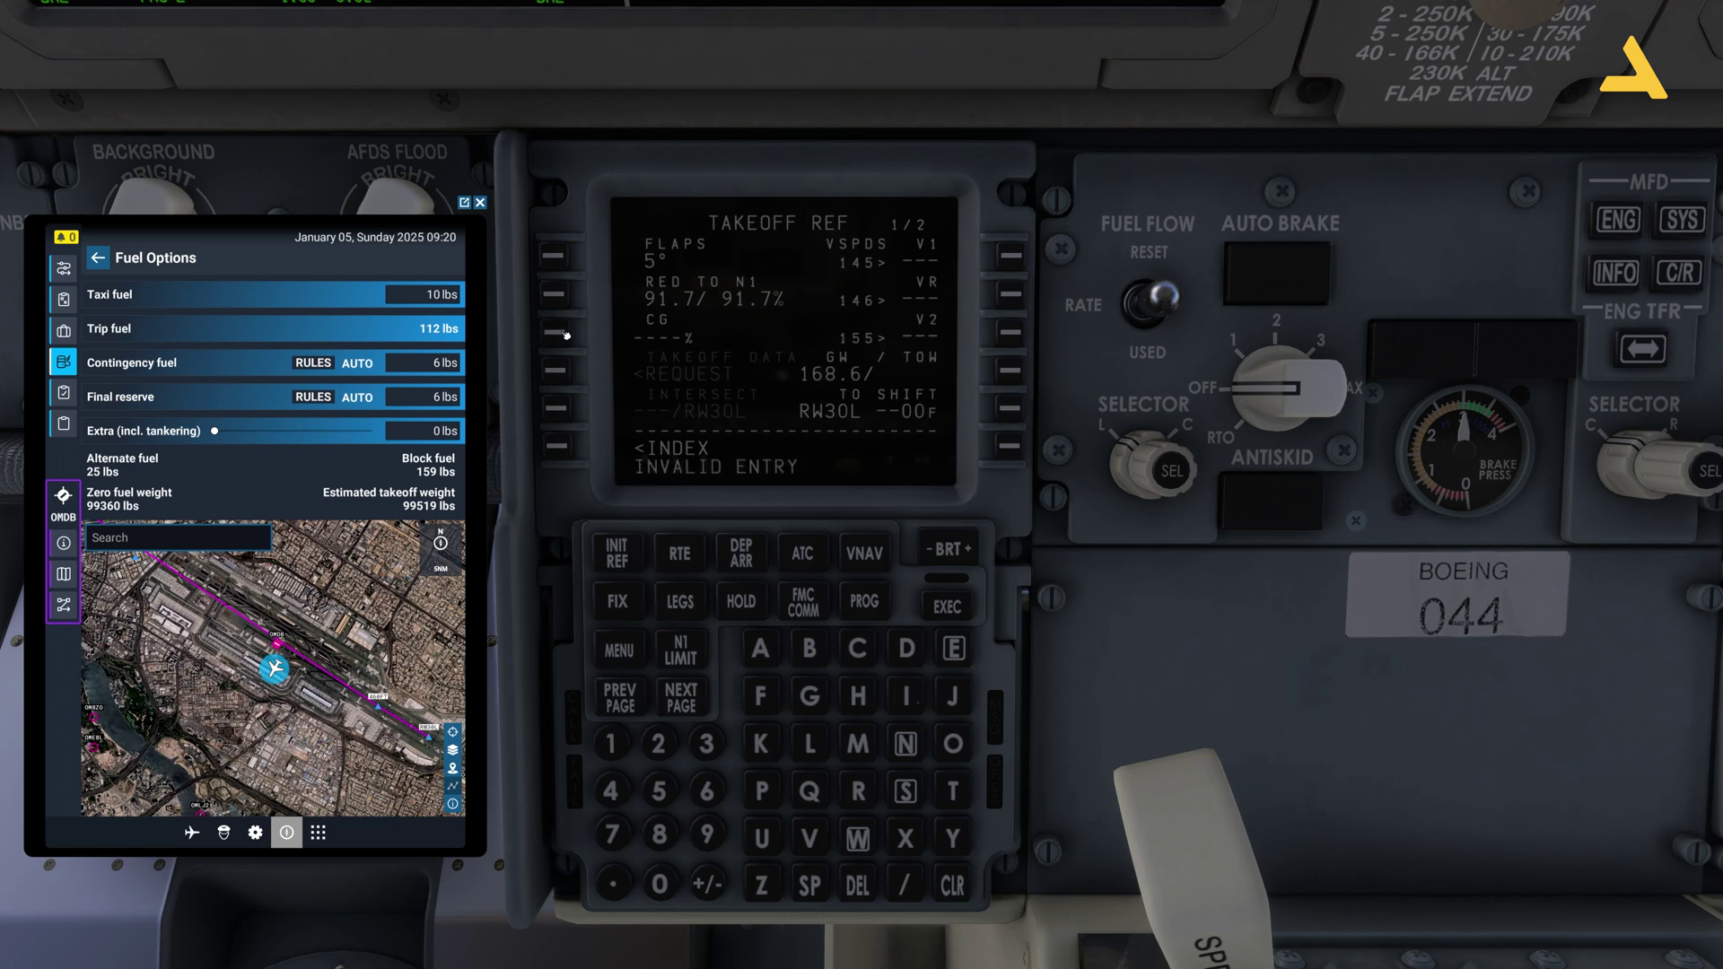
pyautogui.click(955, 889)
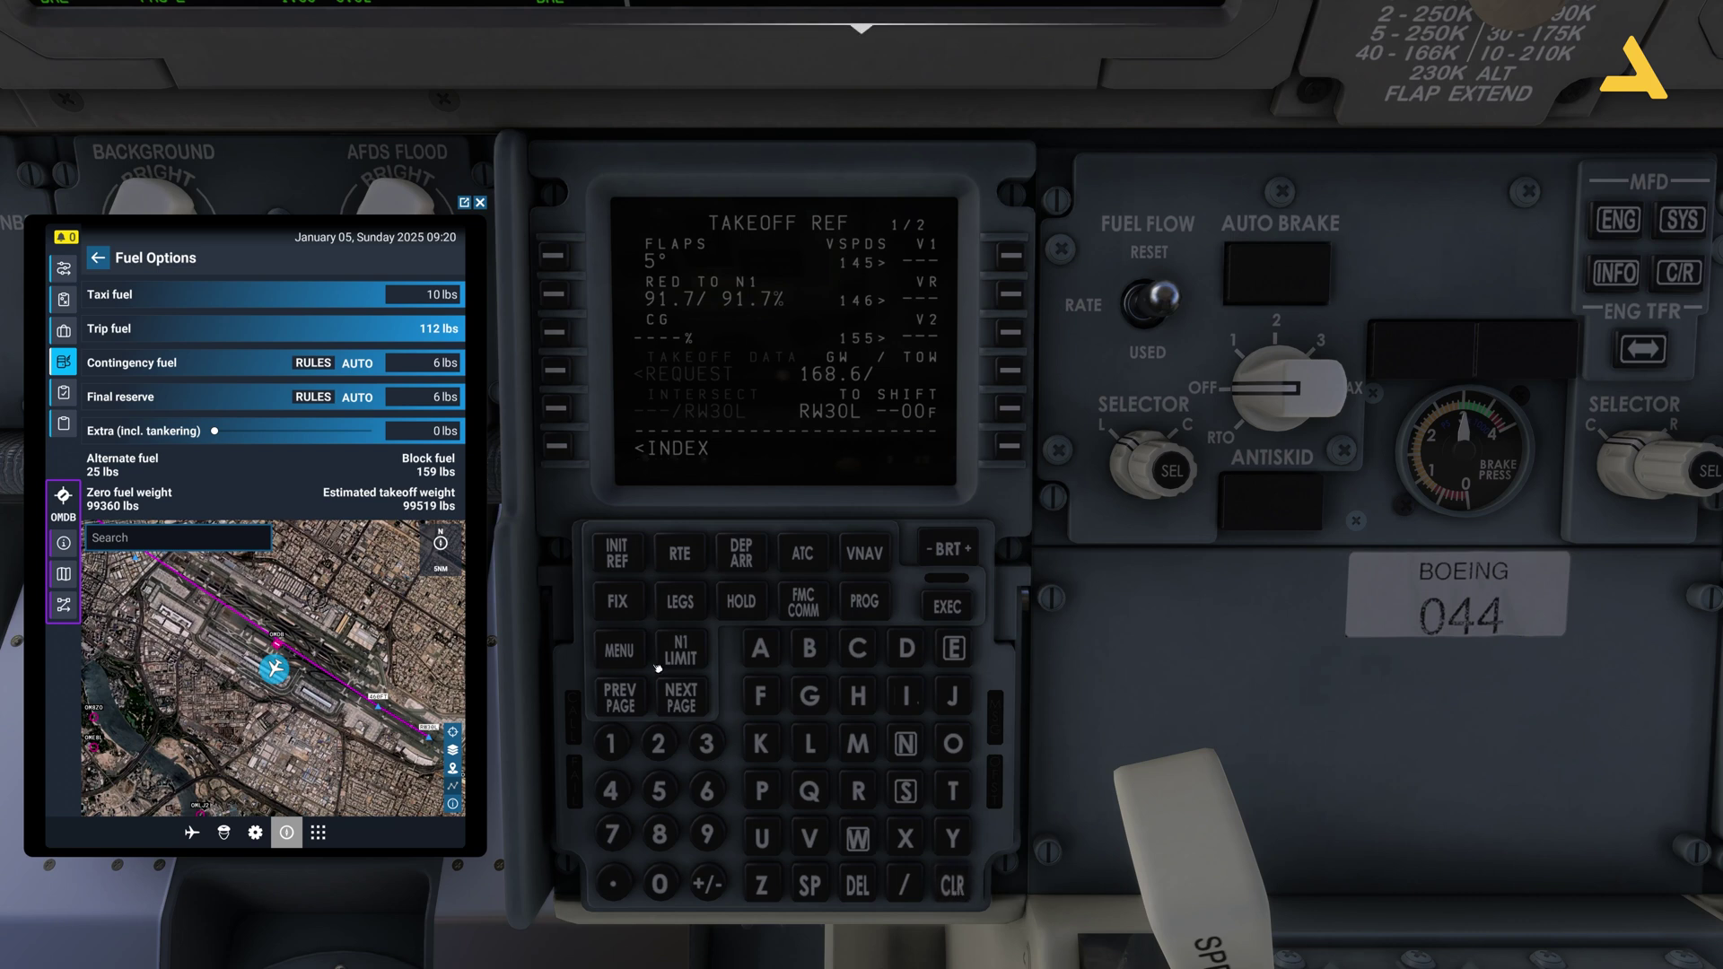
# Check the actual, minimum and maximum CG on the WEIGHT & BALANCE page, and return to the TAKEOFF REF page
pyautogui.click(627, 652)
pyautogui.click(1016, 447)
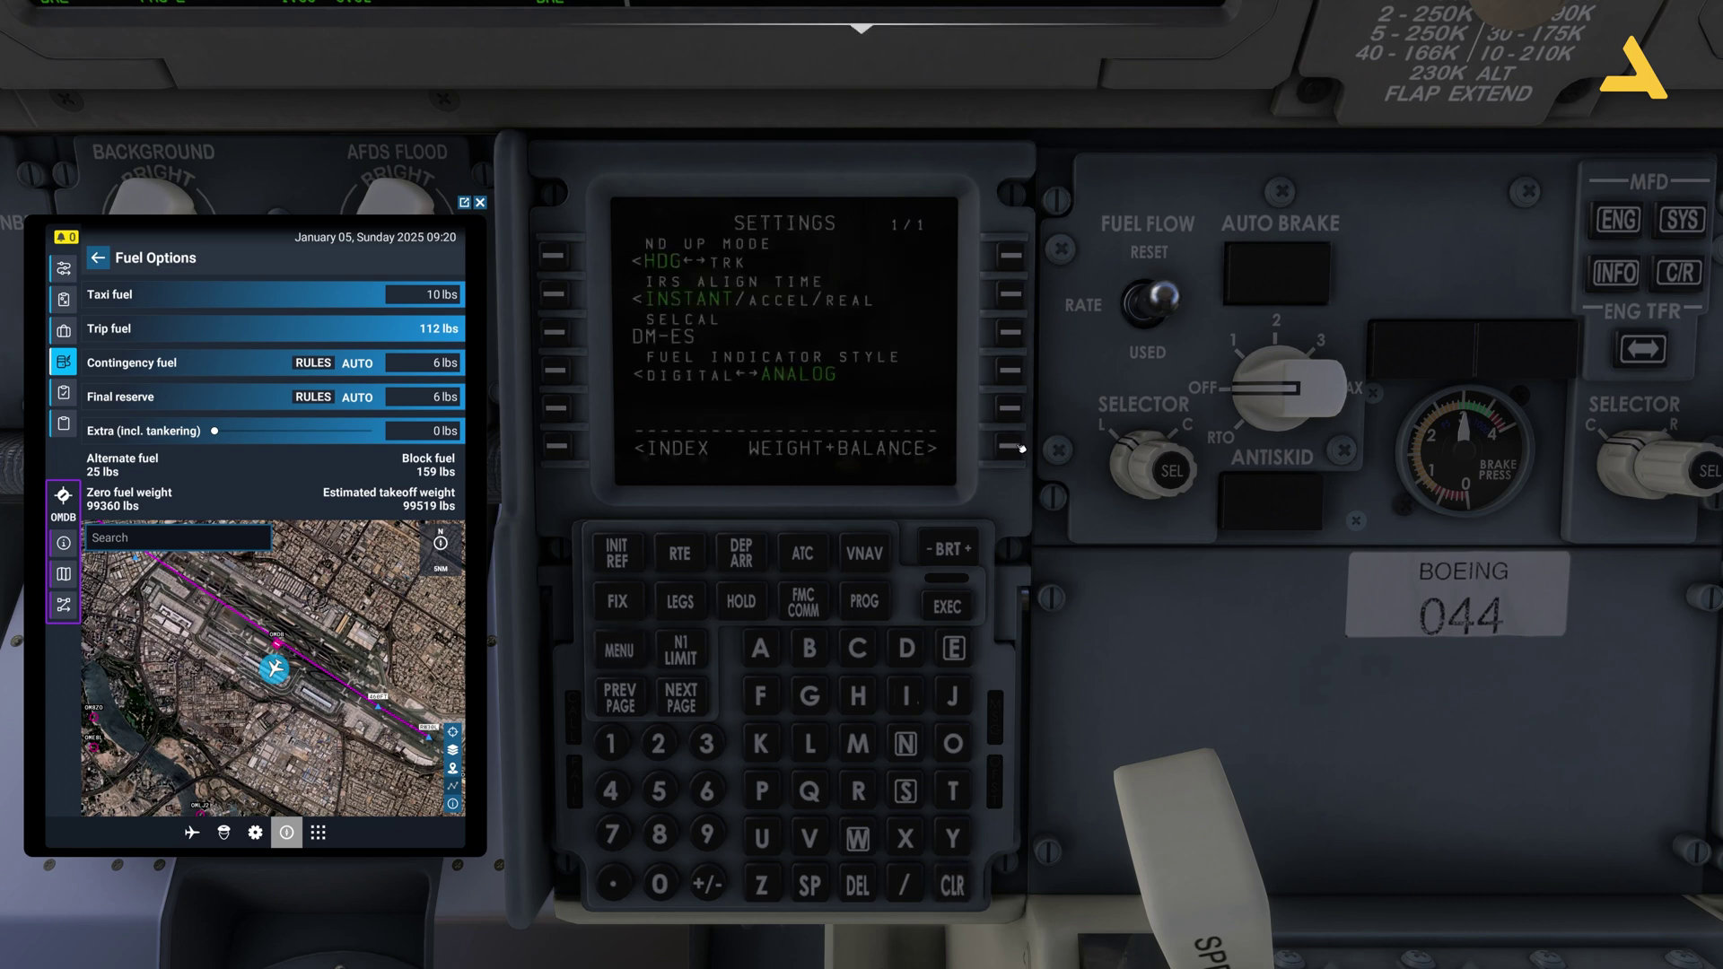
pyautogui.click(1020, 448)
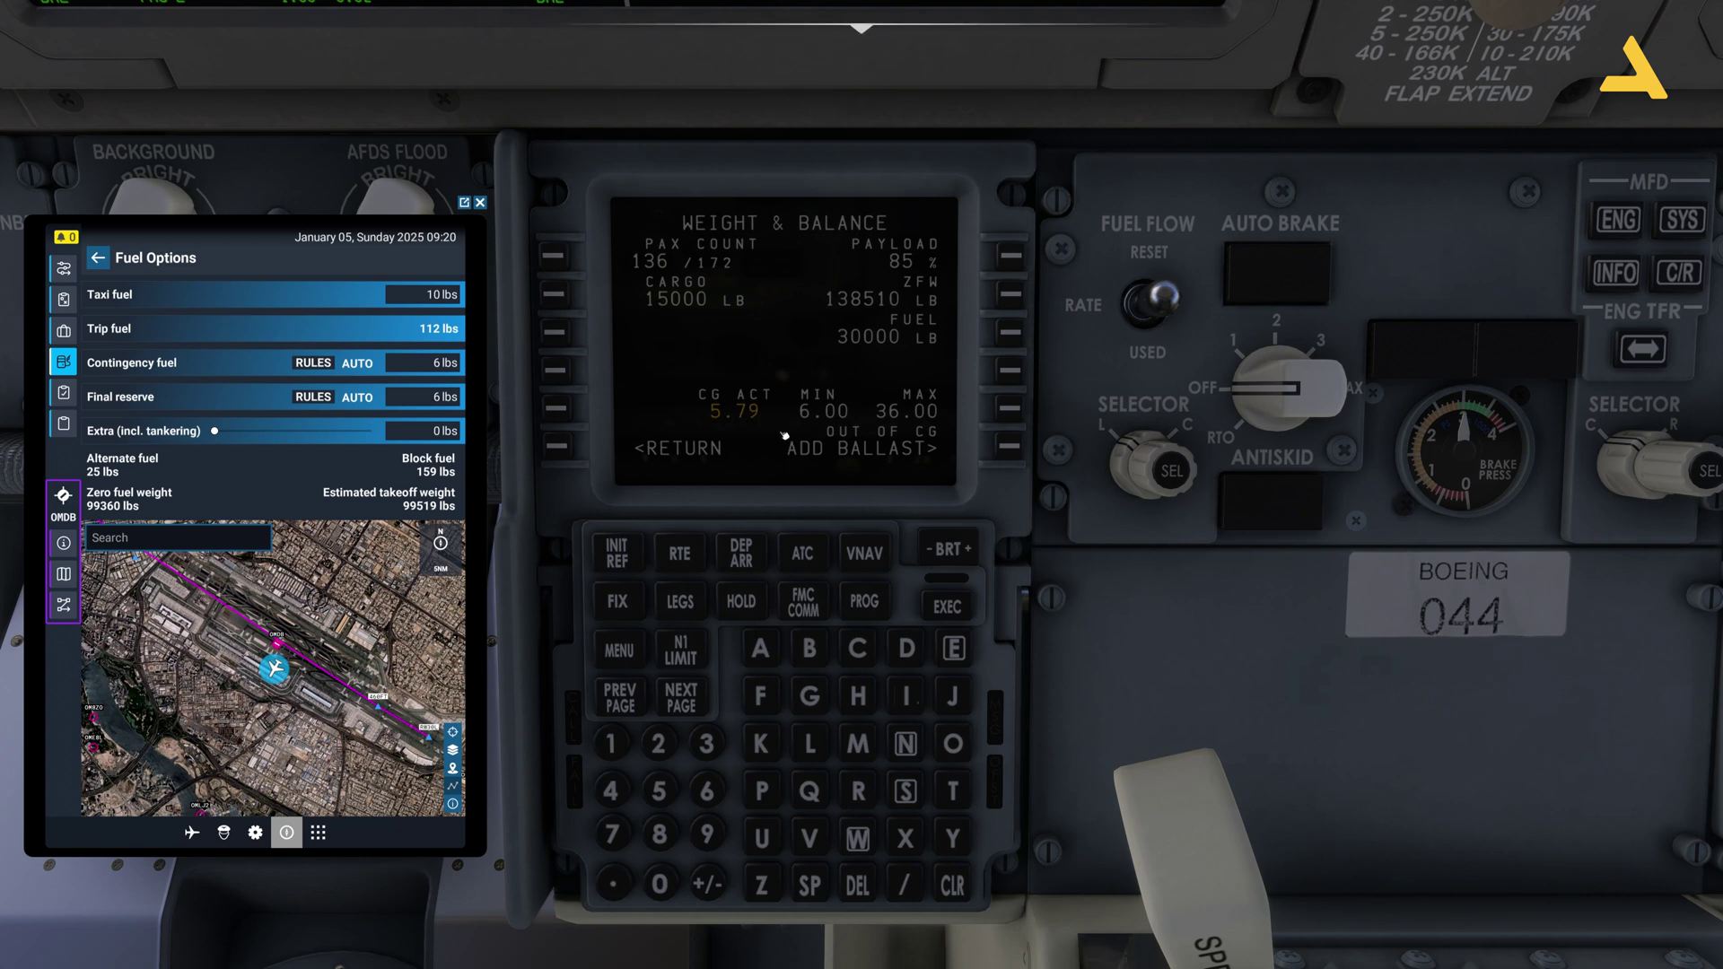
pyautogui.click(680, 555)
pyautogui.click(1011, 449)
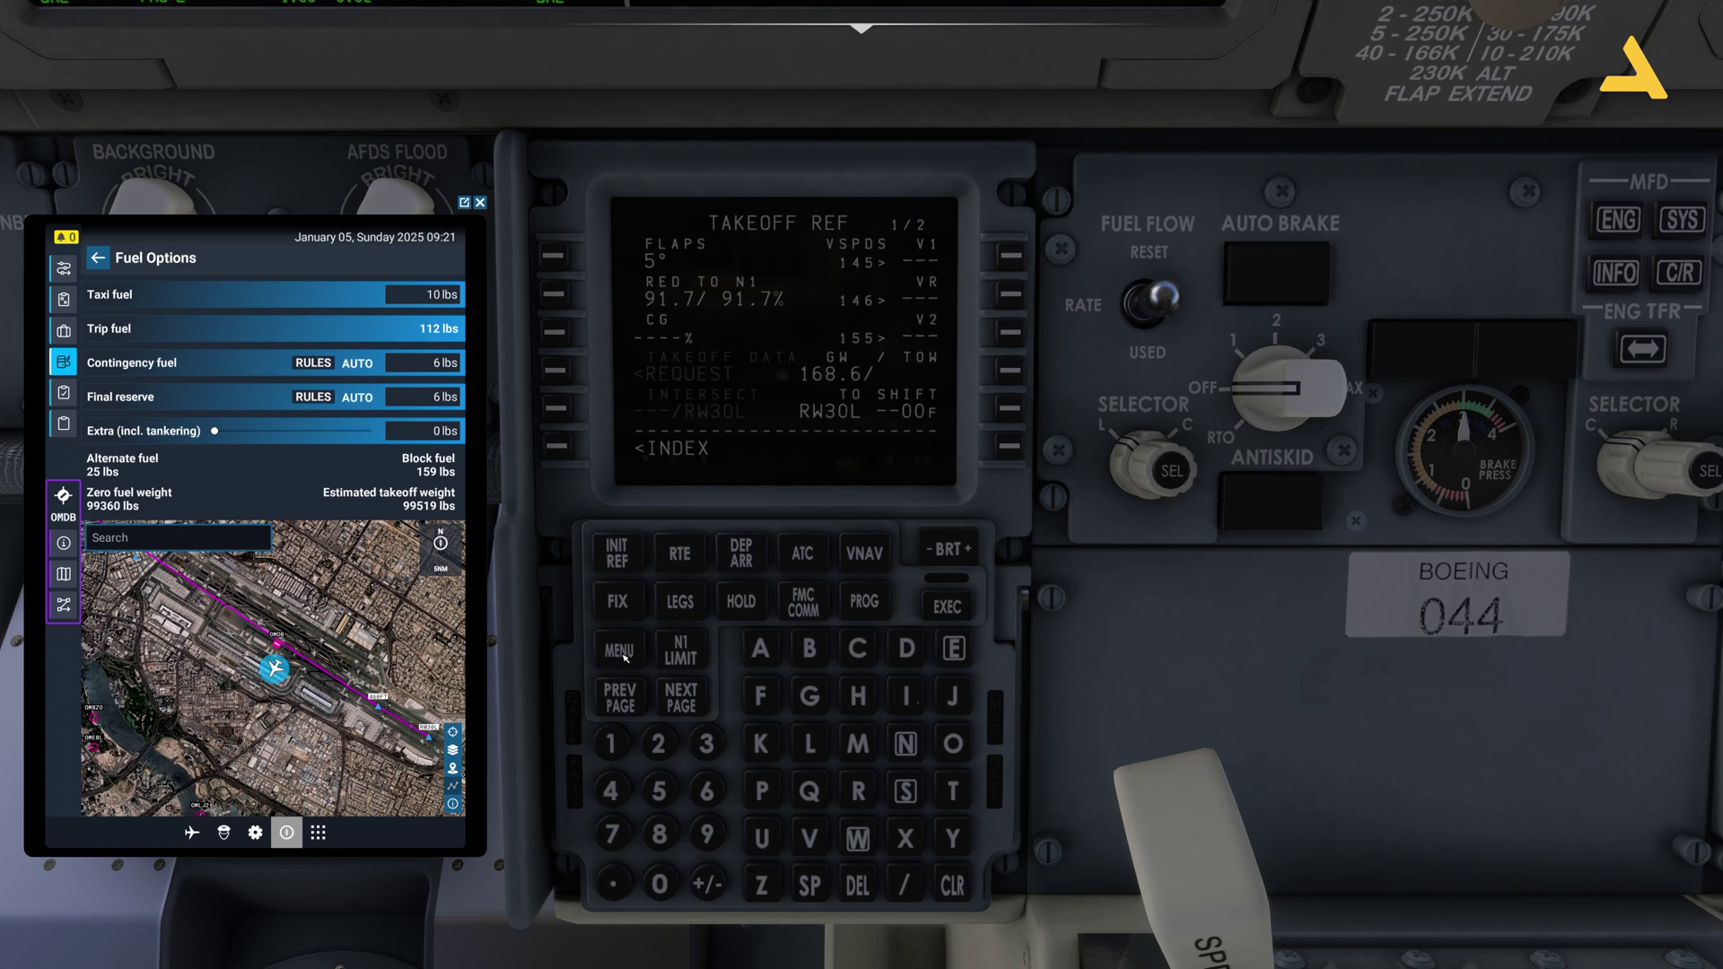
pyautogui.click(626, 655)
pyautogui.click(996, 450)
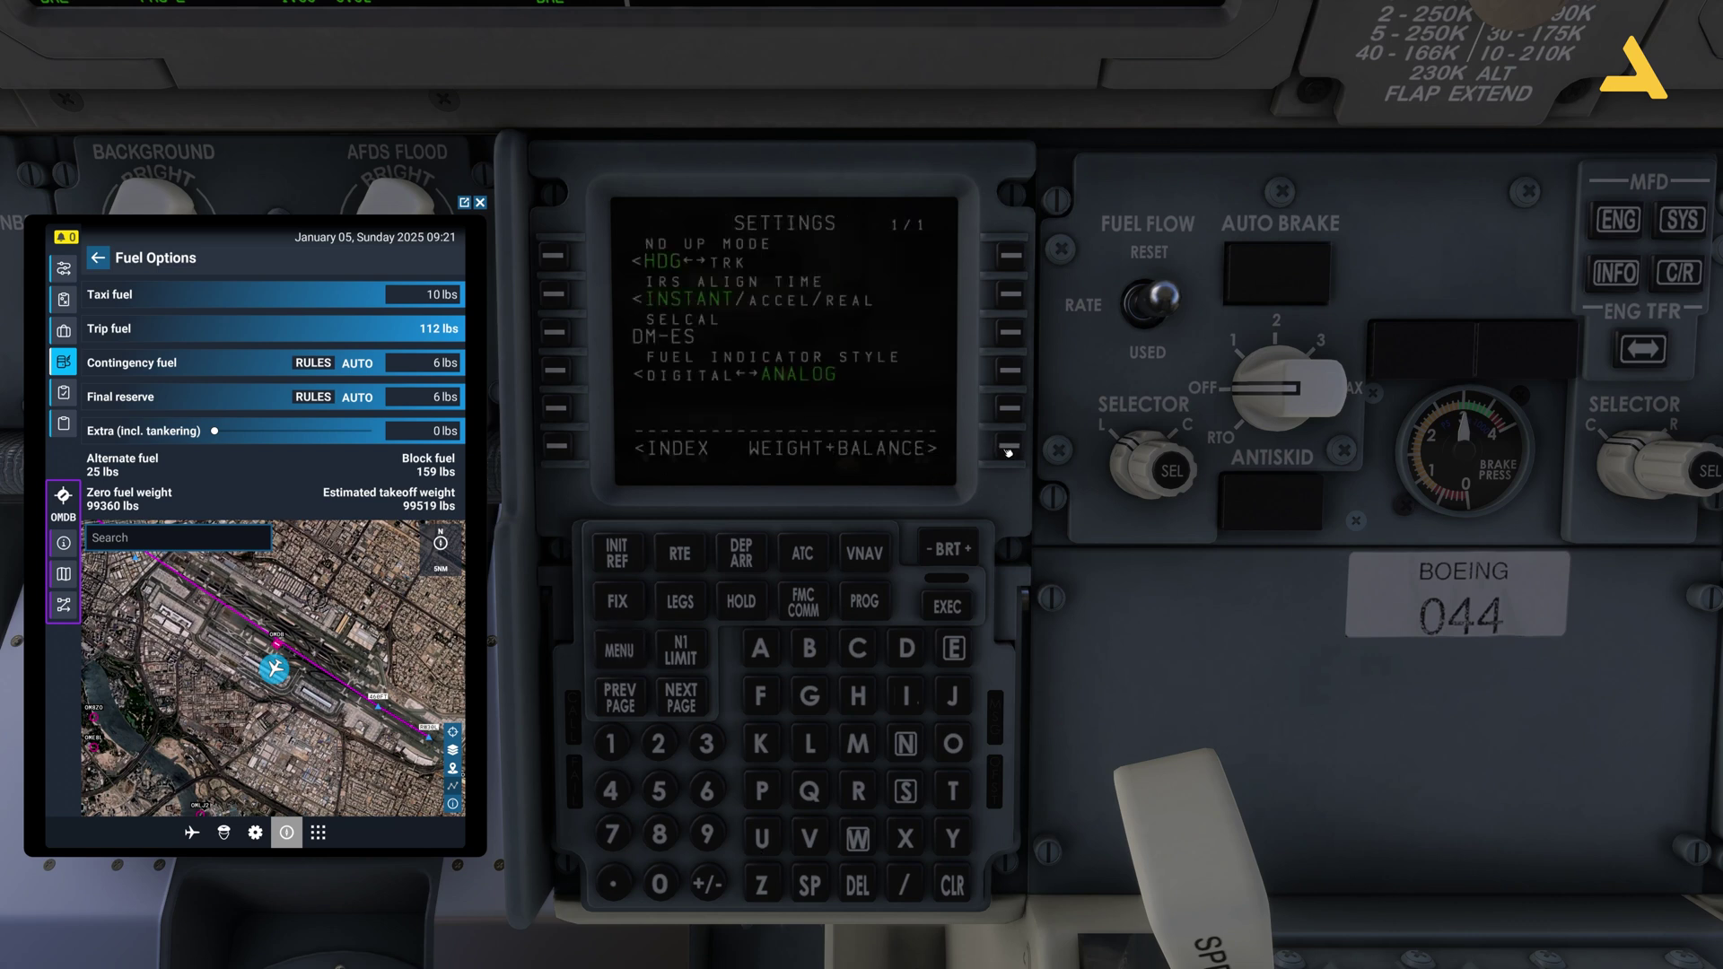
pyautogui.click(998, 452)
pyautogui.click(616, 650)
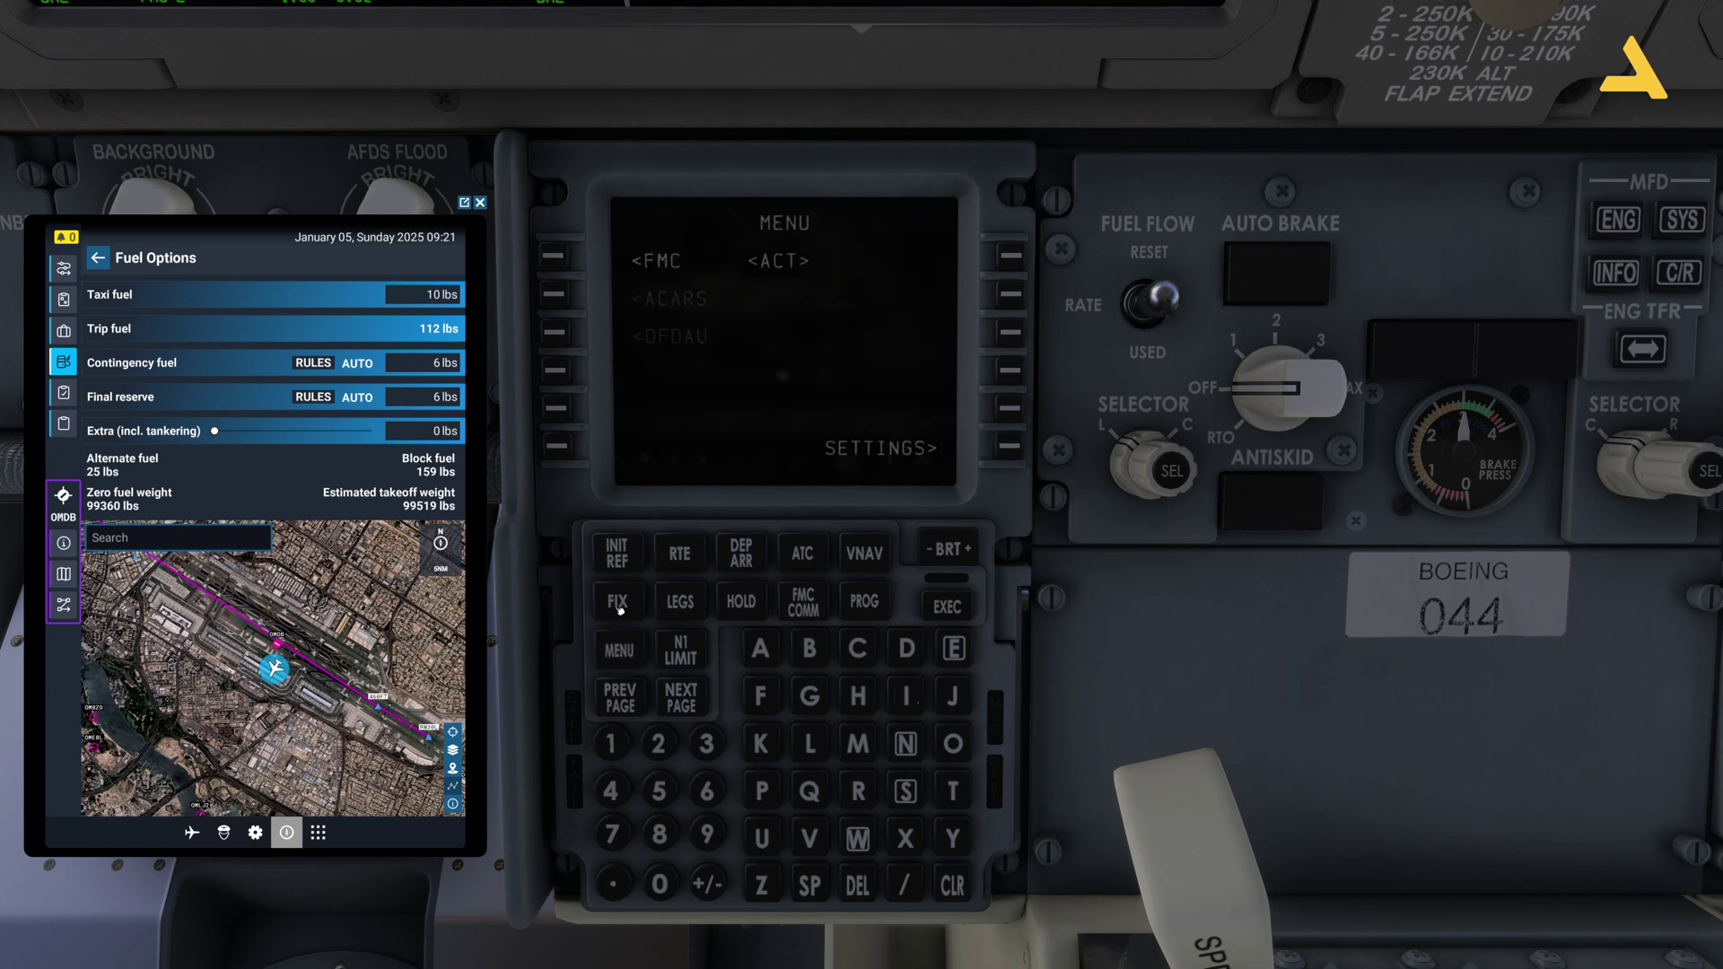
pyautogui.click(680, 553)
pyautogui.click(1012, 449)
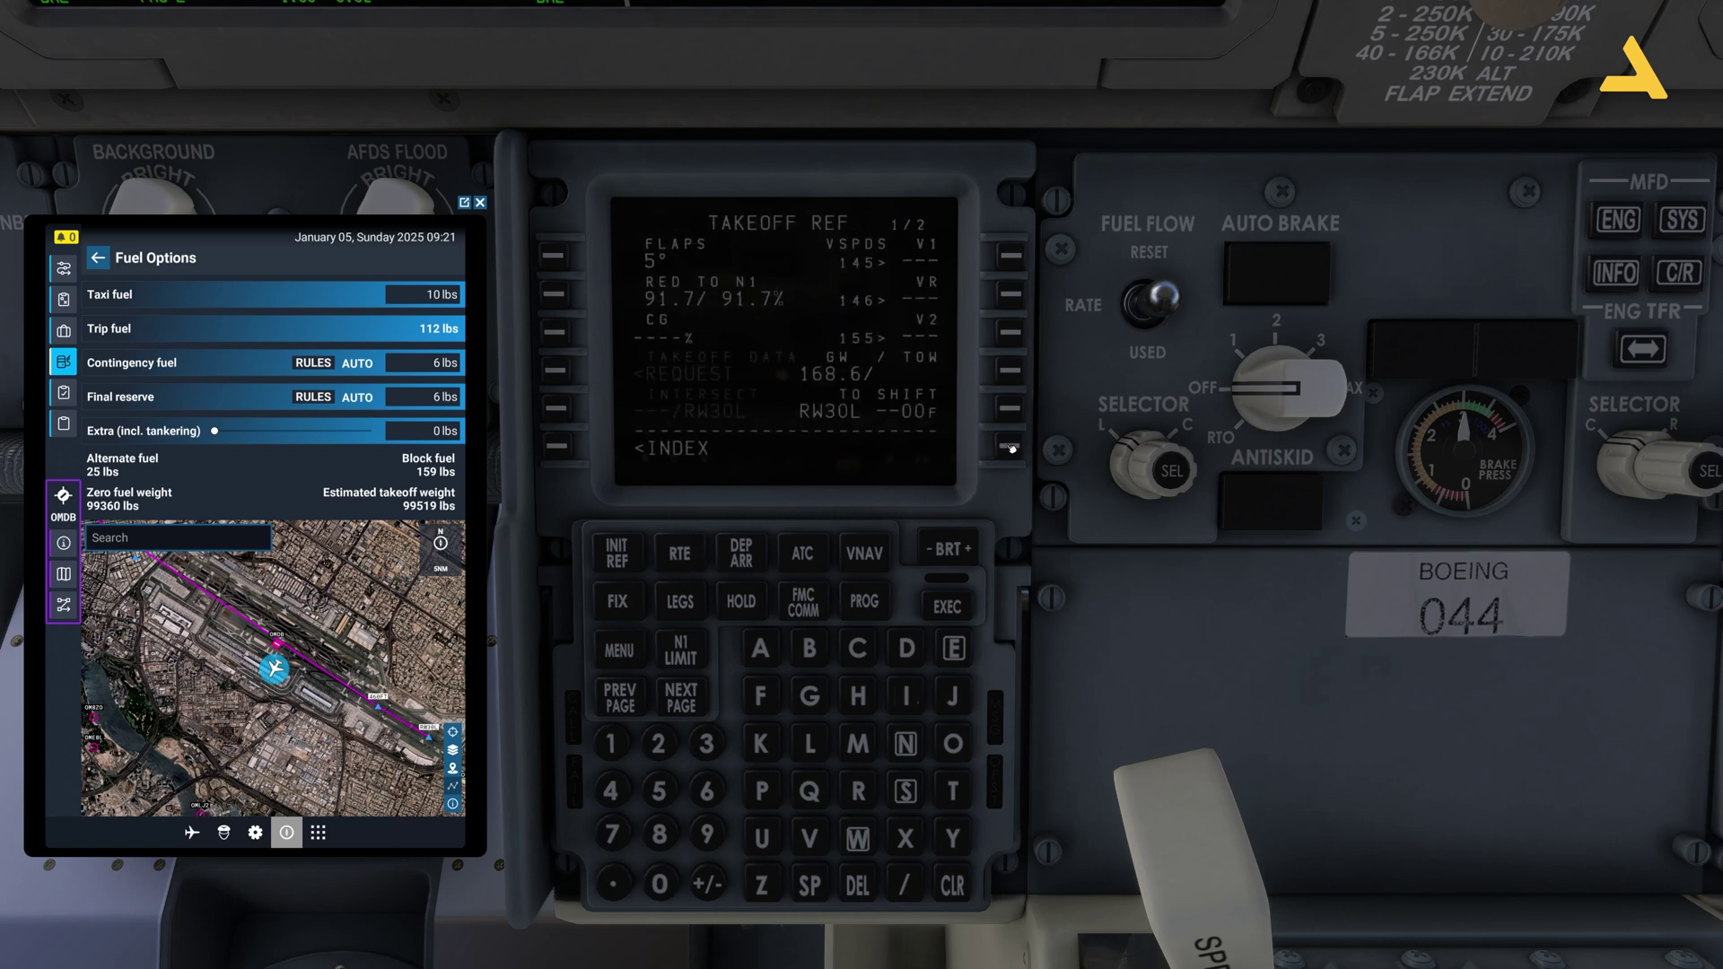
# Try to enter the actual CG from the weight and balance data as the takeoff CG, and clear the scratchpad
pyautogui.click(658, 790)
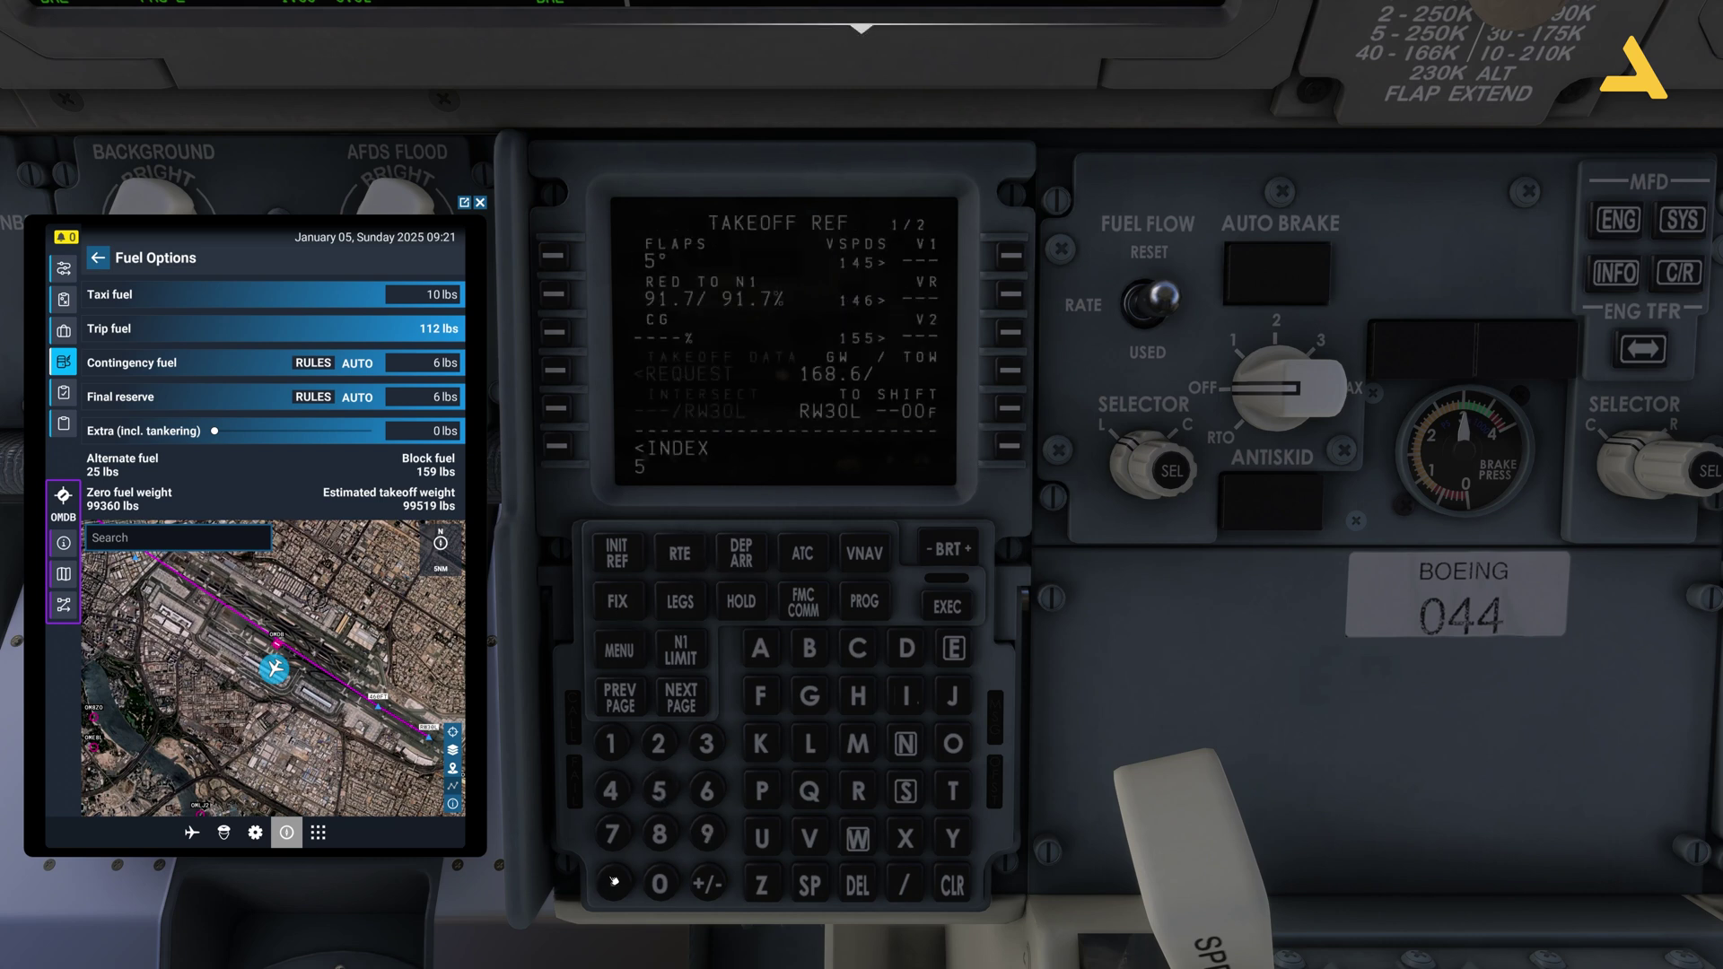
pyautogui.click(564, 338)
pyautogui.click(953, 884)
pyautogui.click(953, 884)
pyautogui.click(953, 884)
pyautogui.click(953, 884)
pyautogui.click(952, 883)
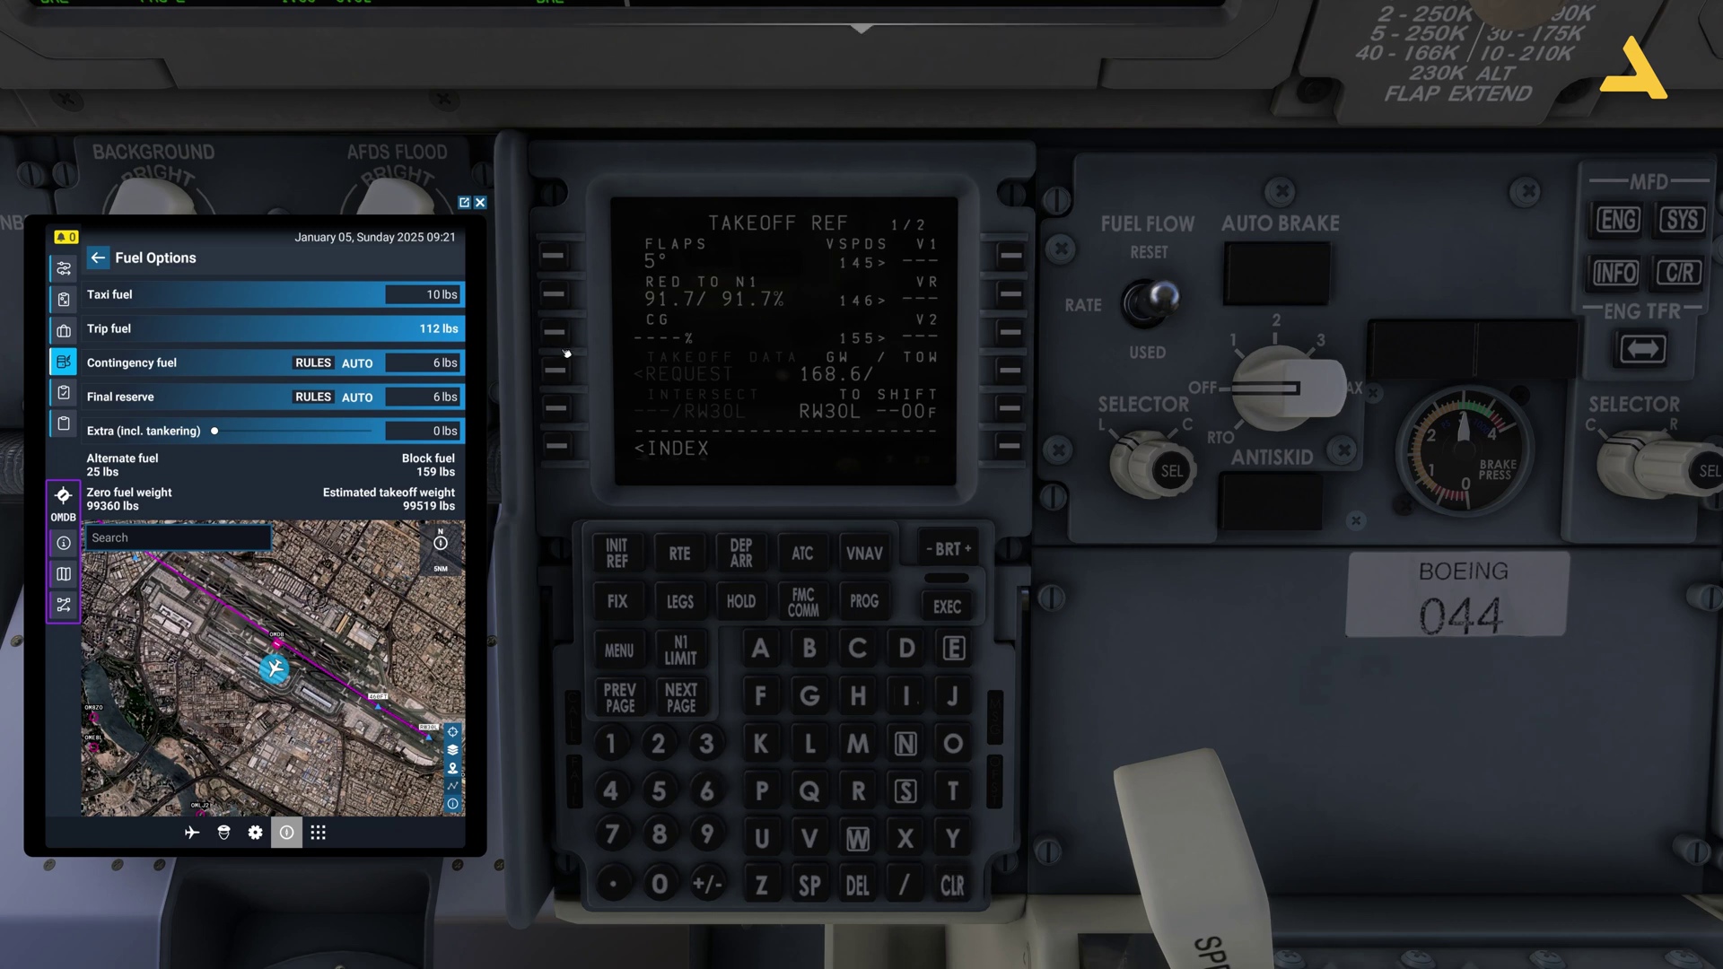
# Set the takeoff CG to 6 % and accept the proposed V-speeds of 145, 146 and 155 knots
pyautogui.click(708, 792)
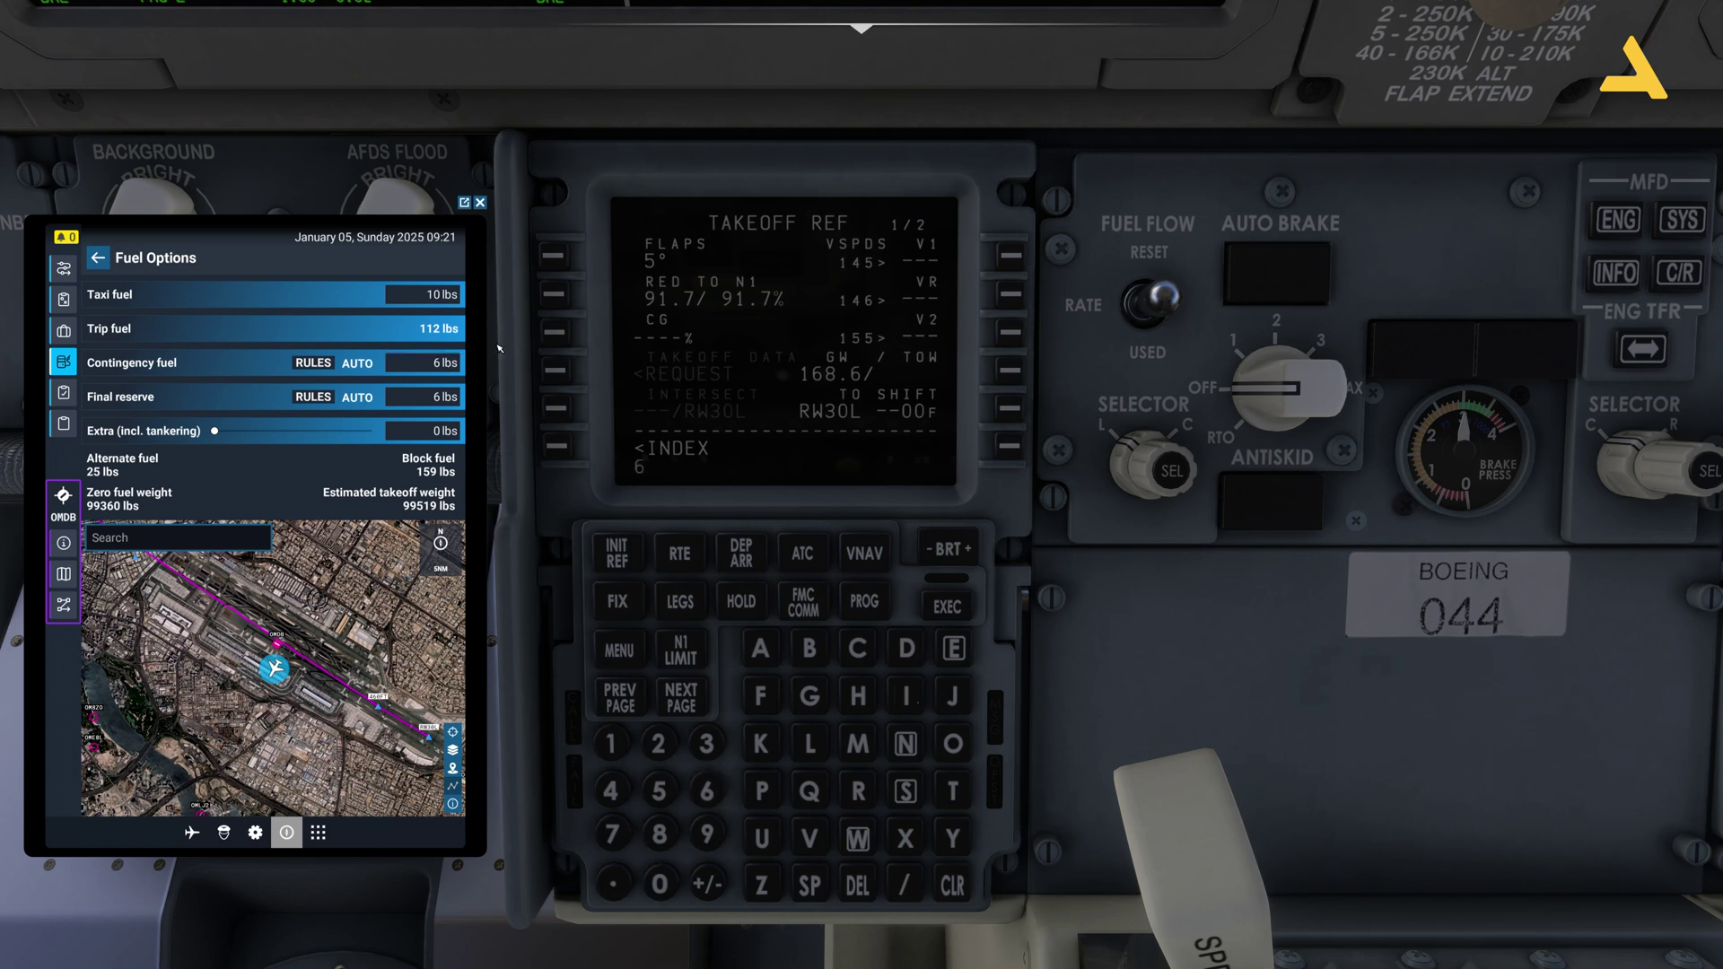
pyautogui.click(554, 333)
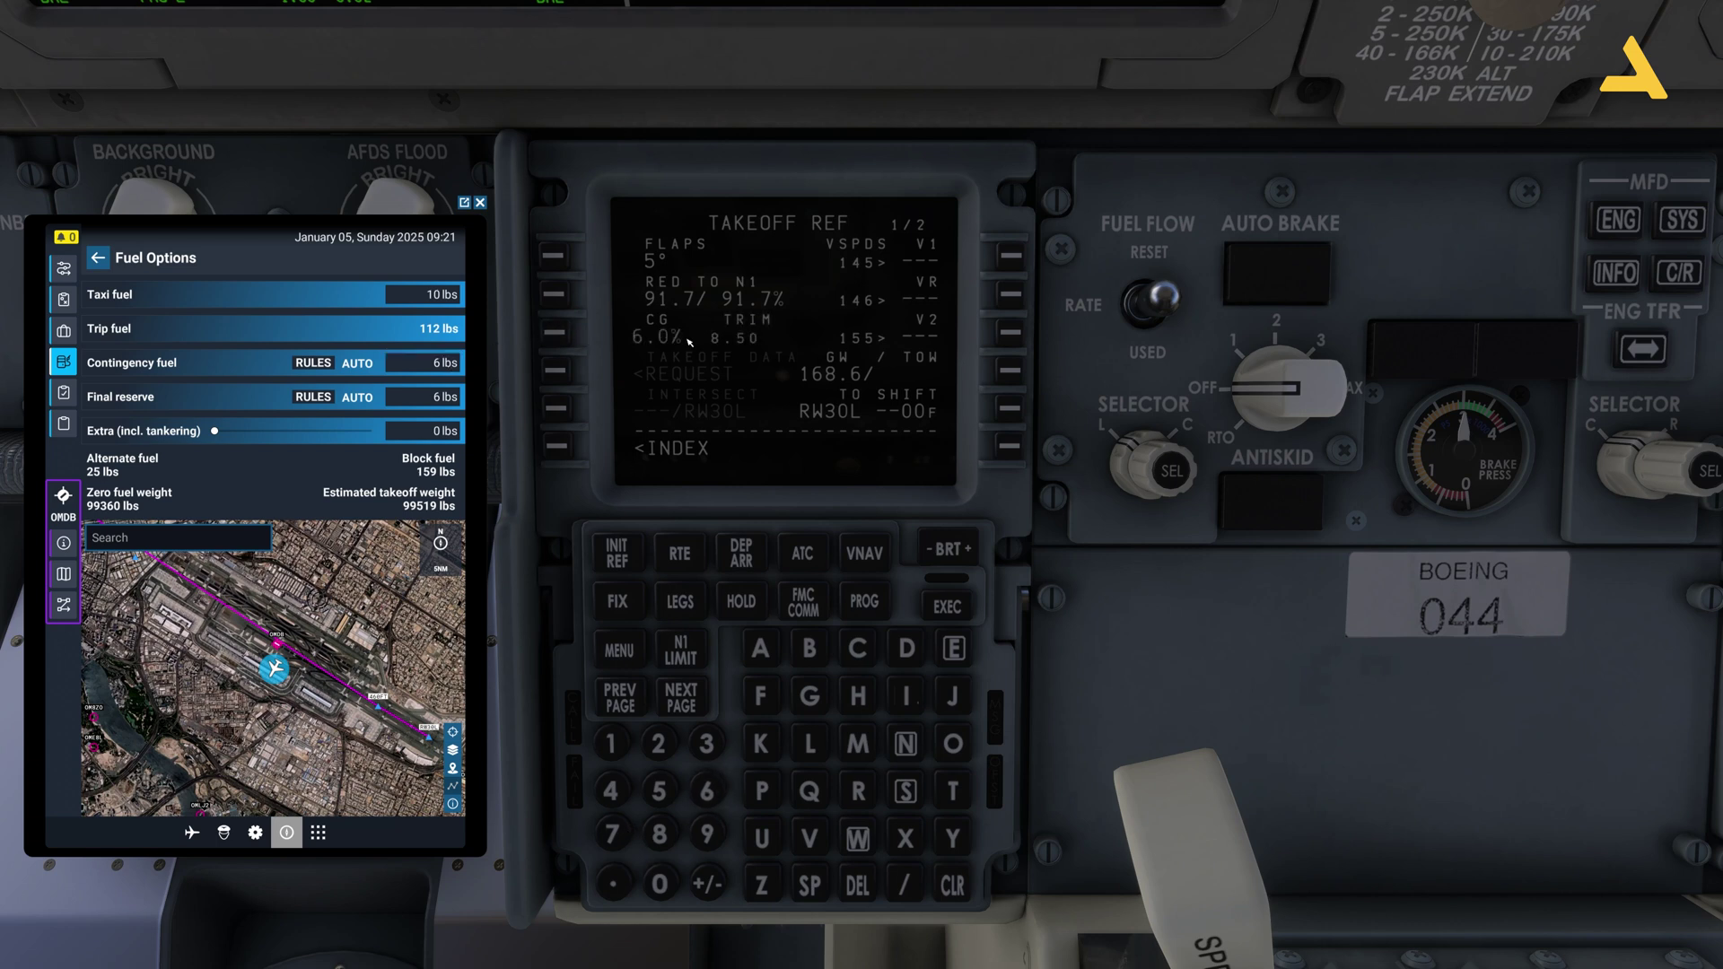
pyautogui.click(1014, 301)
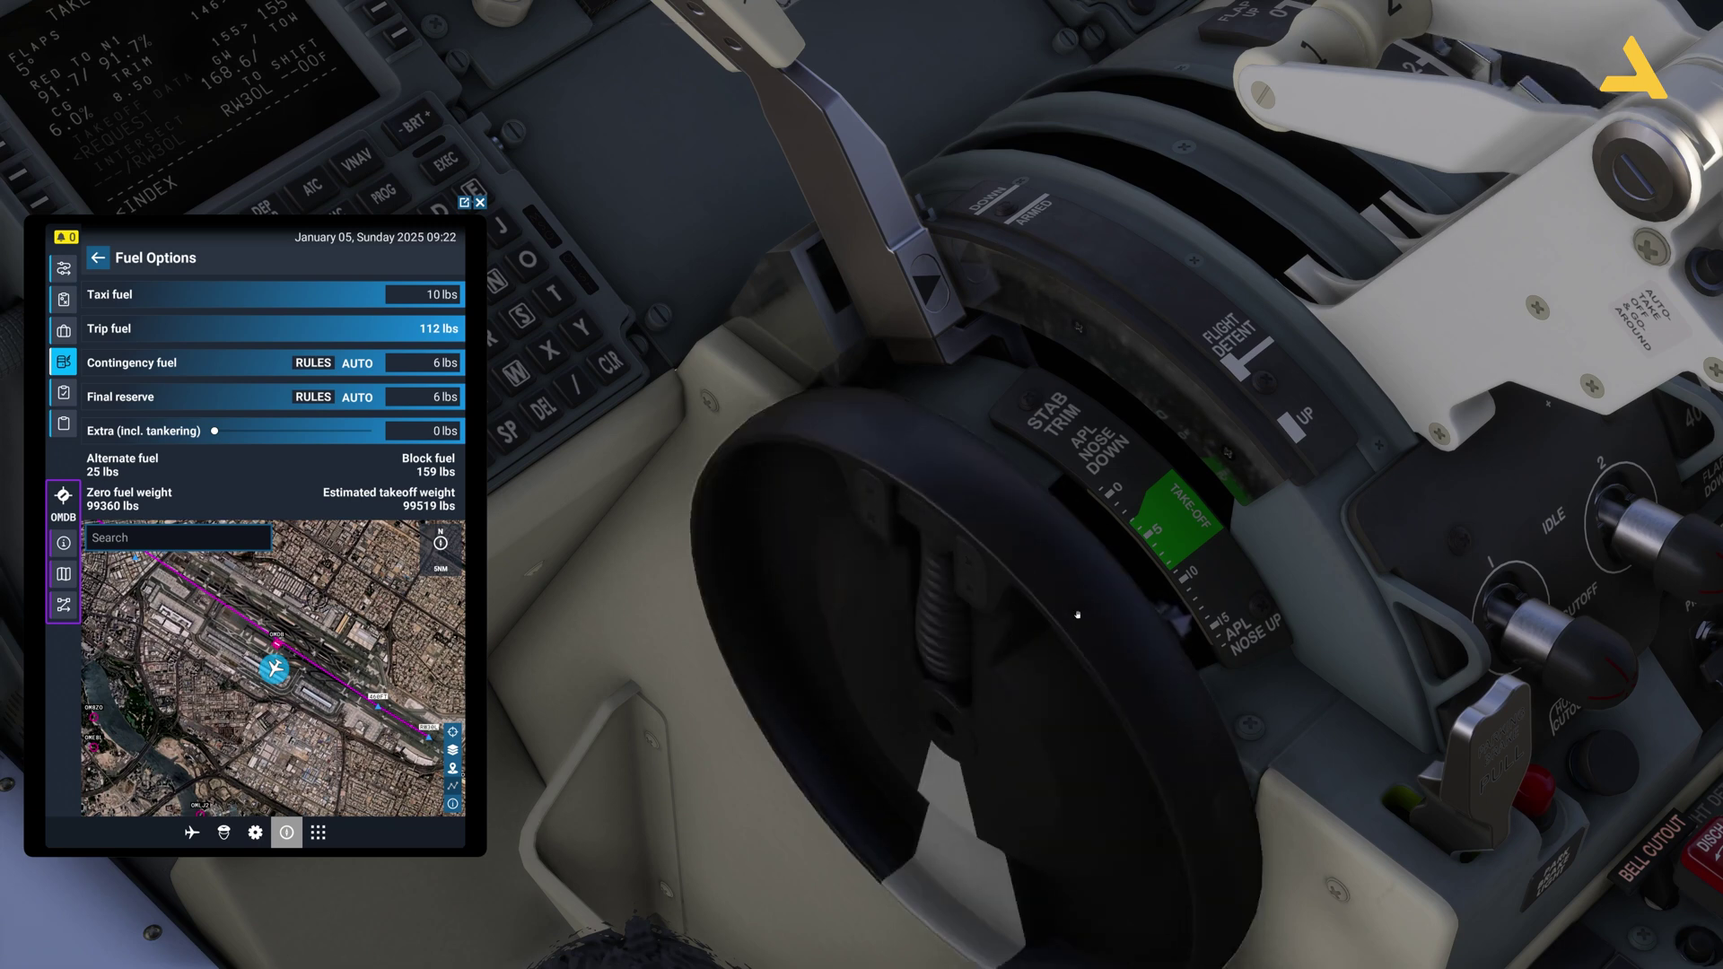
# Turn the stabilizer trim wheel to bring the takeoff trim to the calculated 8.50 units
pyautogui.scroll(-2, 1078, 615)
pyautogui.scroll(-5, 1078, 616)
pyautogui.scroll(-5, 1077, 615)
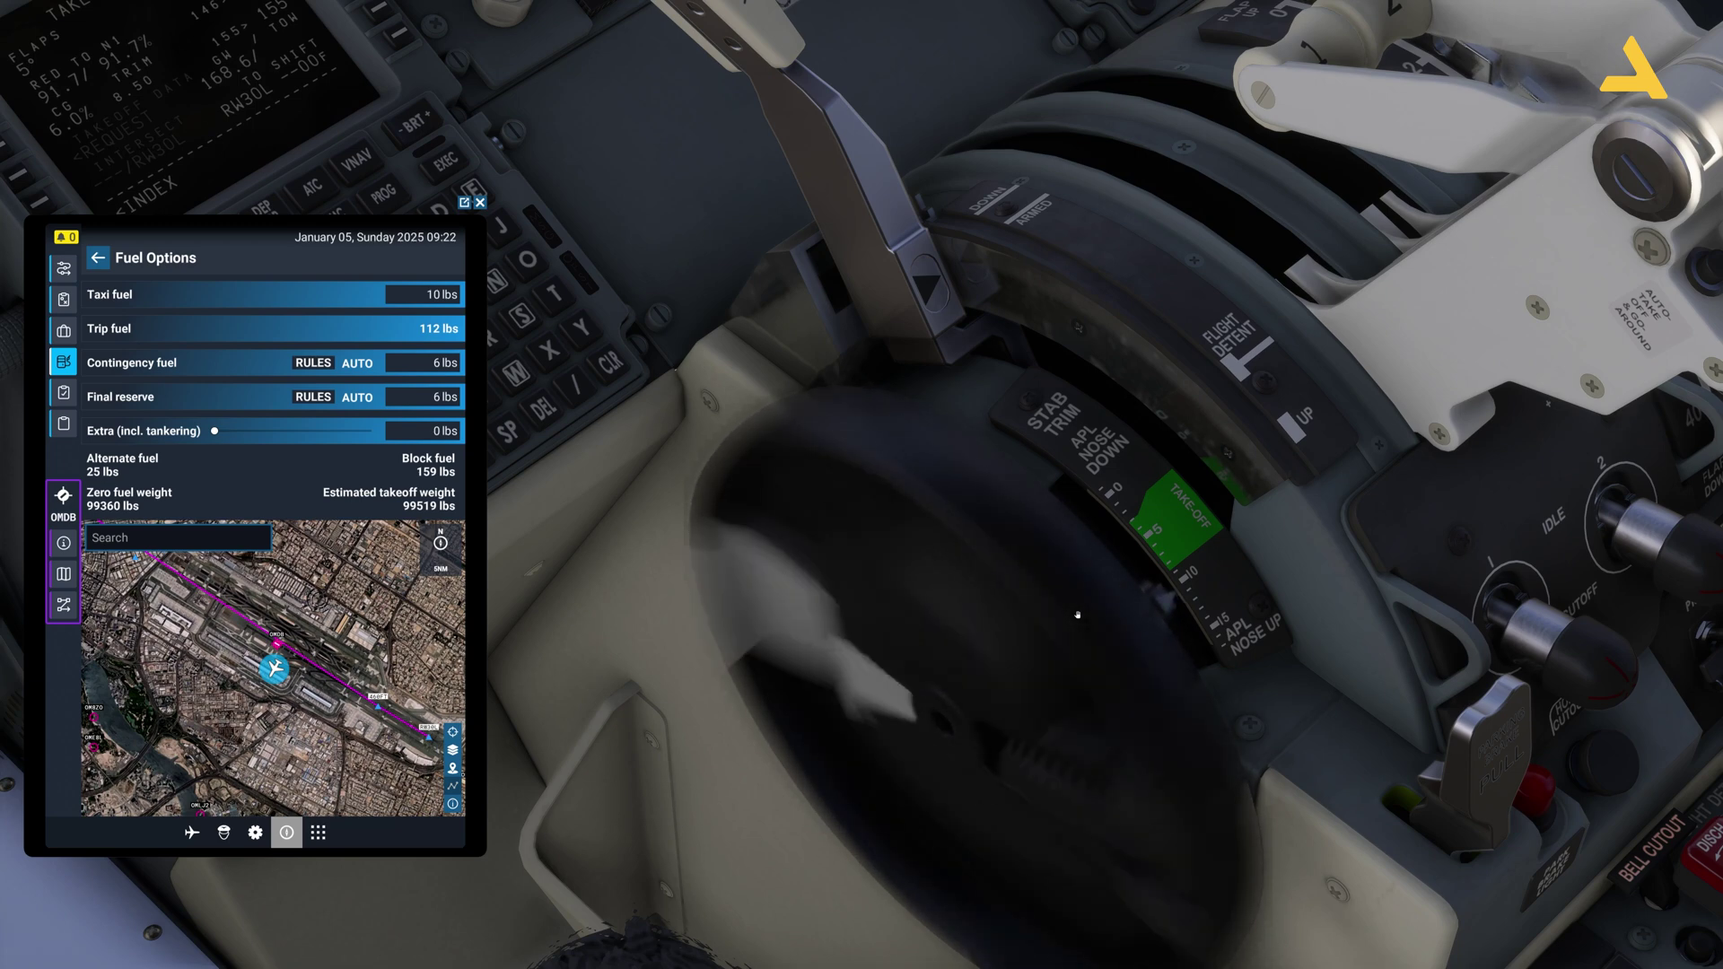
pyautogui.scroll(-5, 1078, 616)
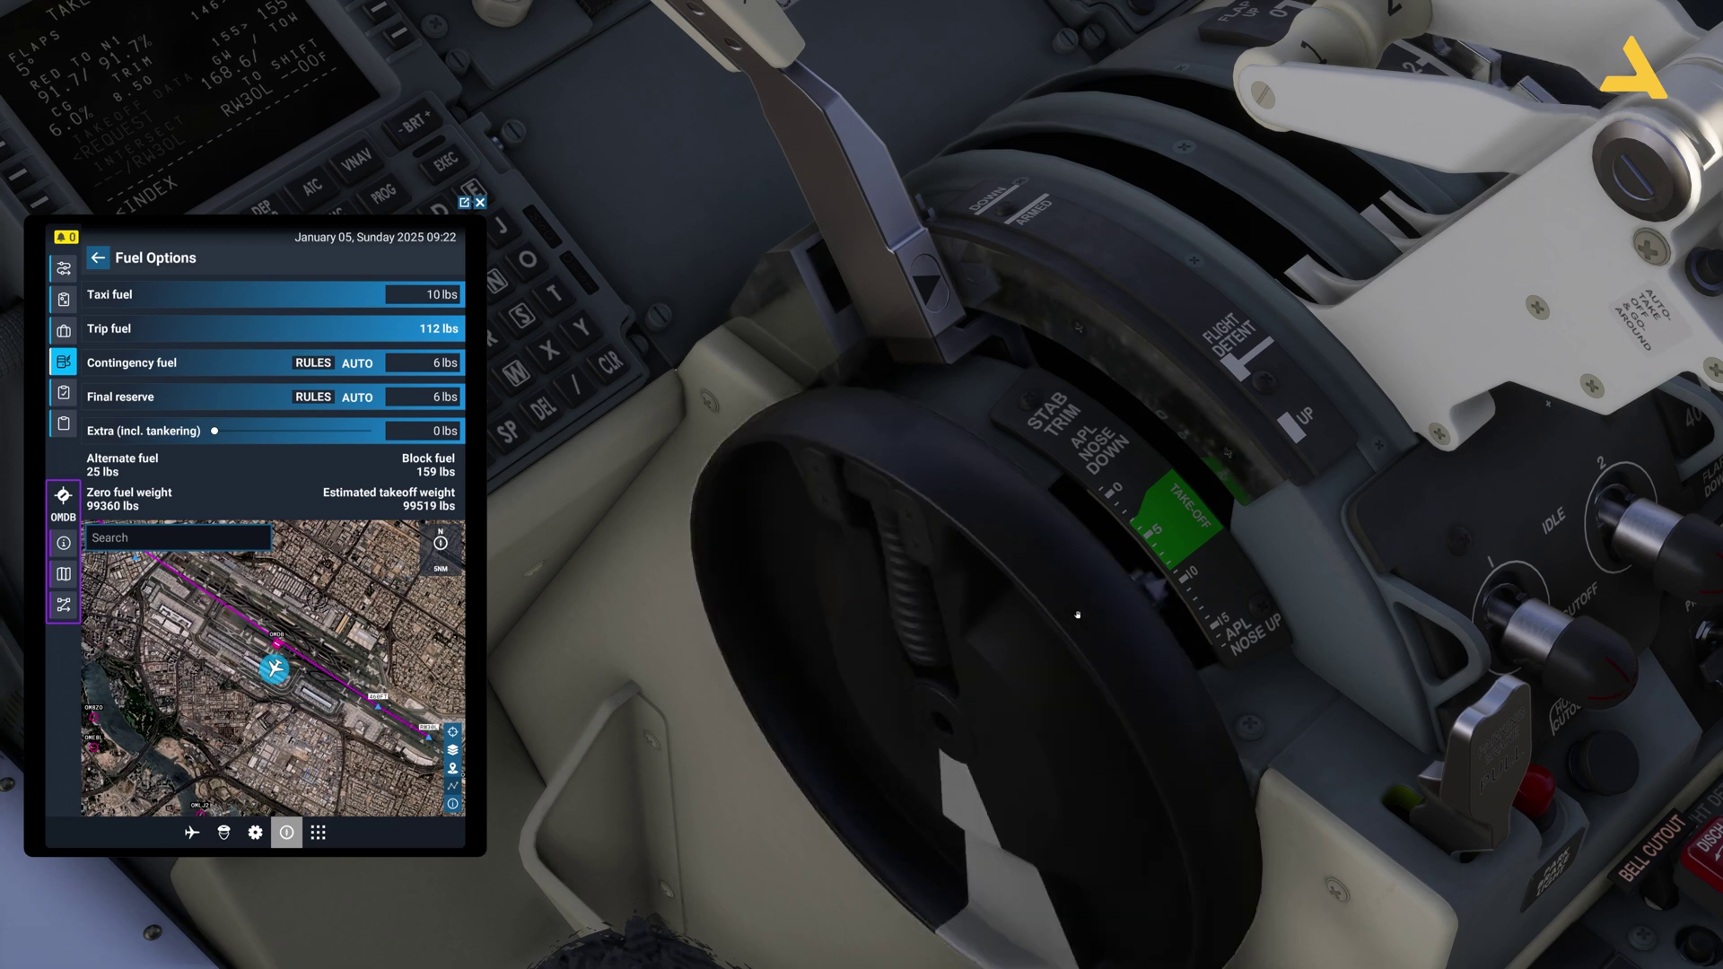
pyautogui.scroll(-5, 1078, 616)
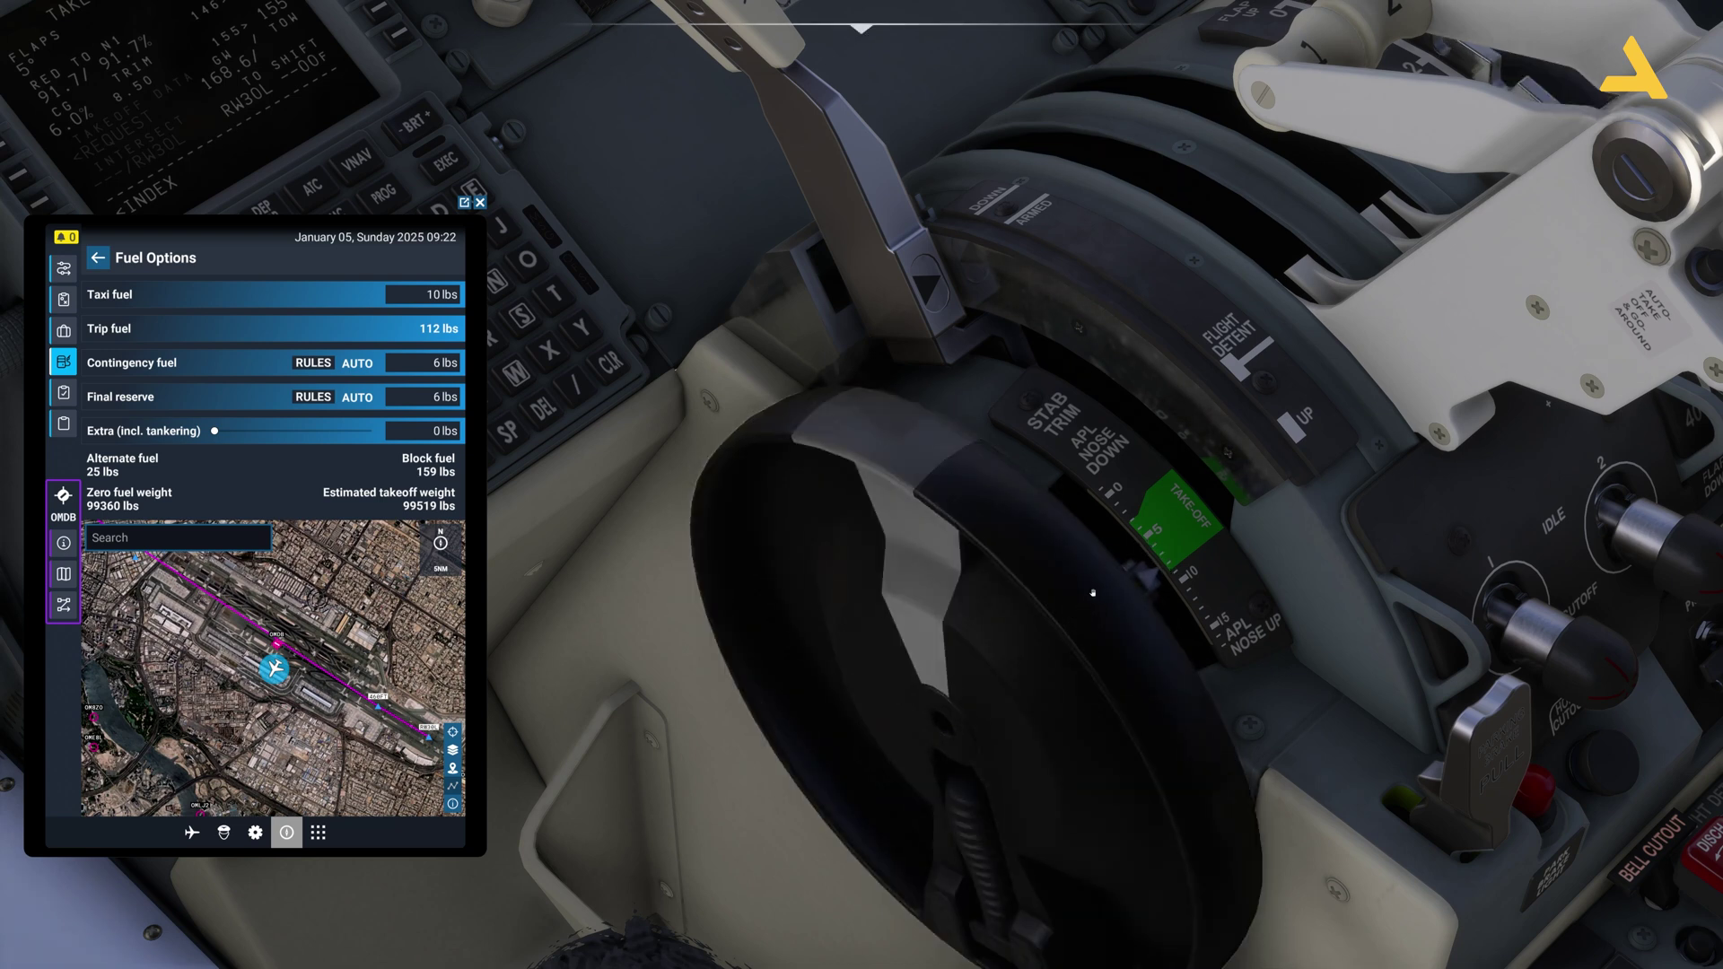
pyautogui.scroll(-5, 1082, 595)
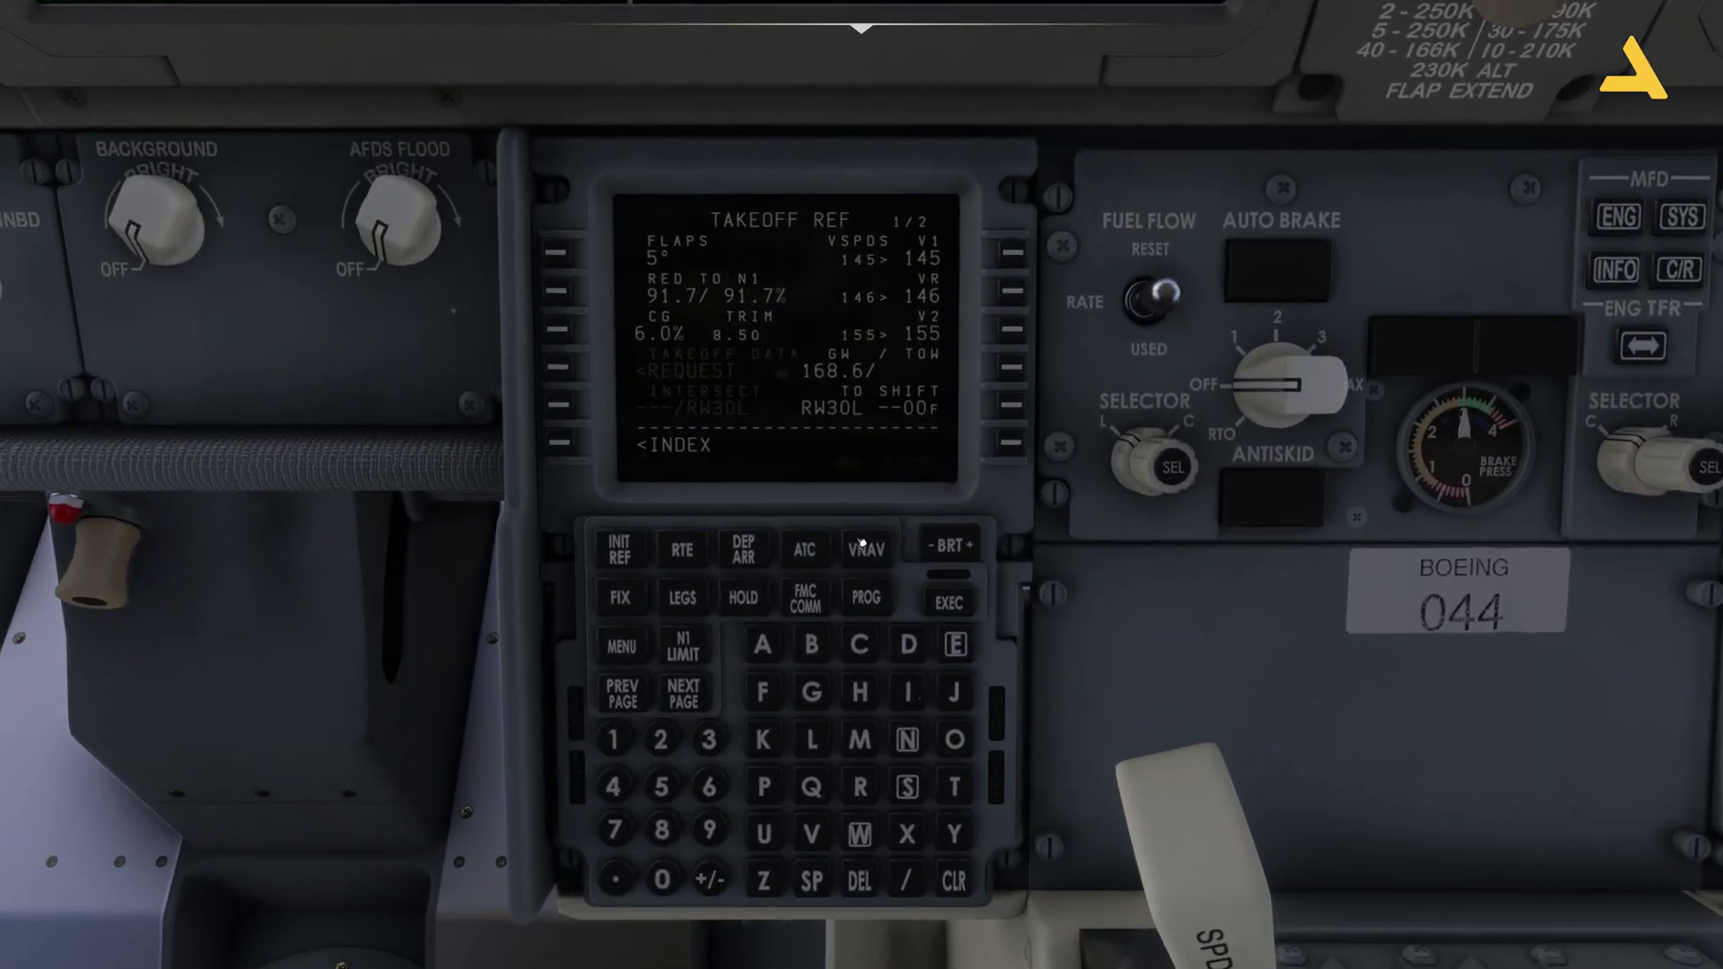
# Open the VNAV descent page and its DESCENT FORECAST page
pyautogui.click(885, 523)
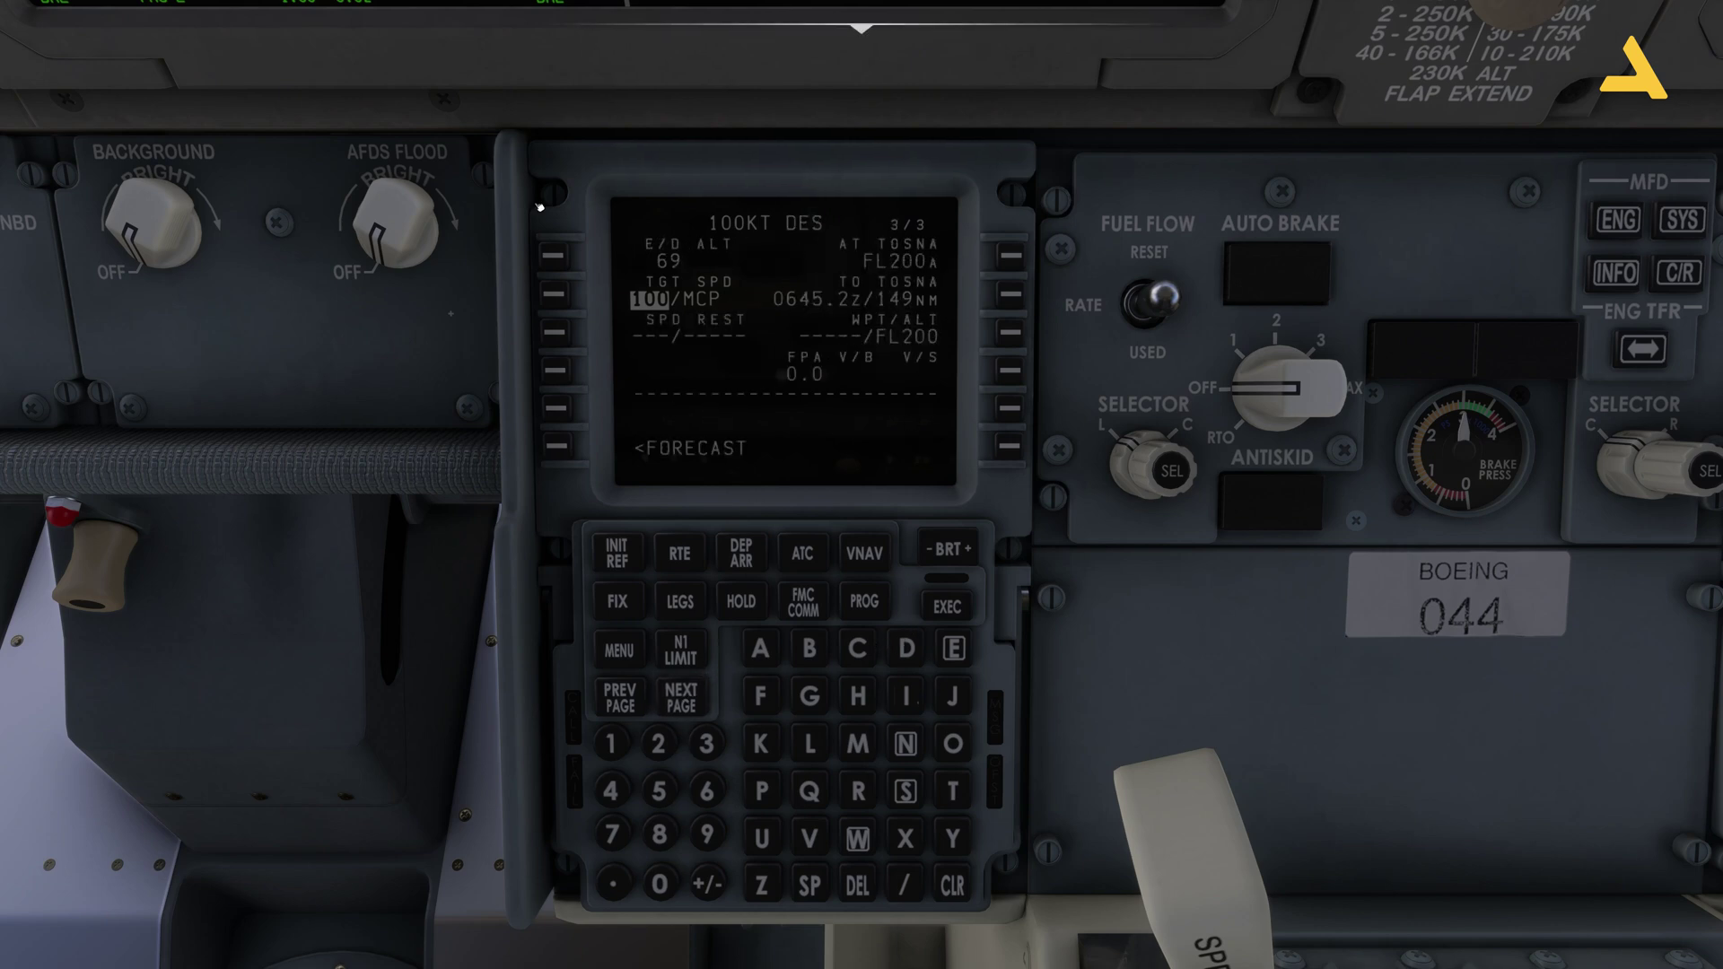
pyautogui.click(557, 447)
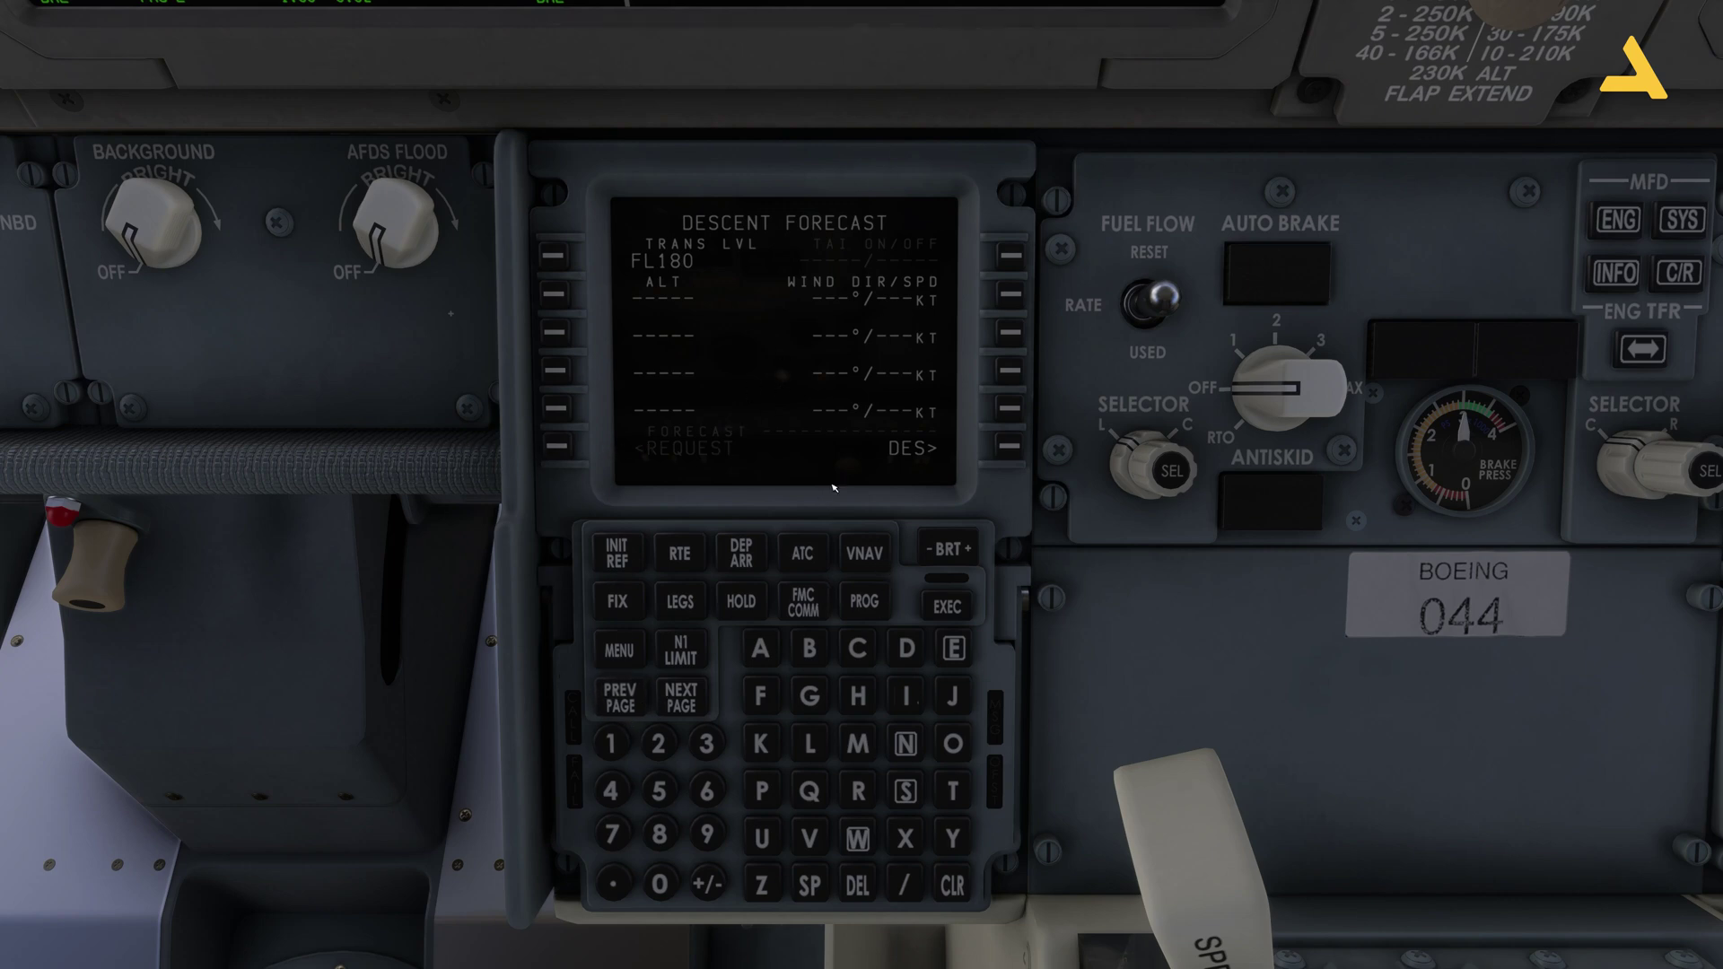
# Inspect the speed tape on the captain's primary flight display for the V-speed markers, and return to the pilot's cockpit view
pyautogui.hotkey('ctrl', 'alt', '2')
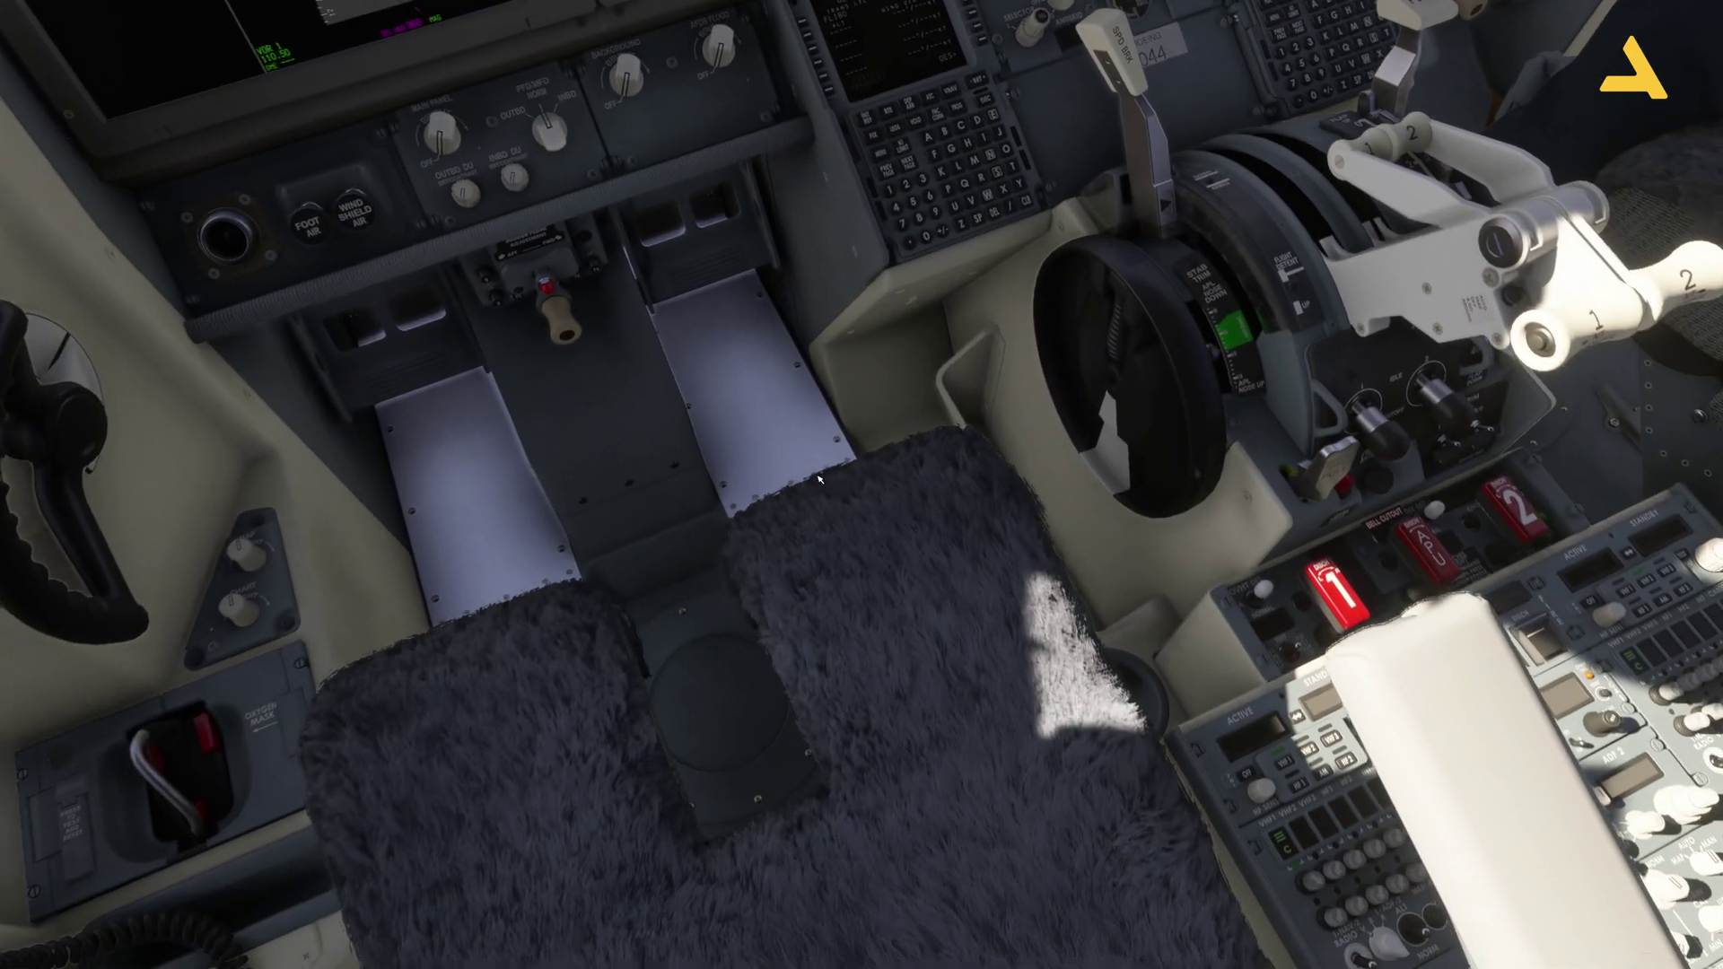
pyautogui.hotkey('ctrl', 'alt', '1')
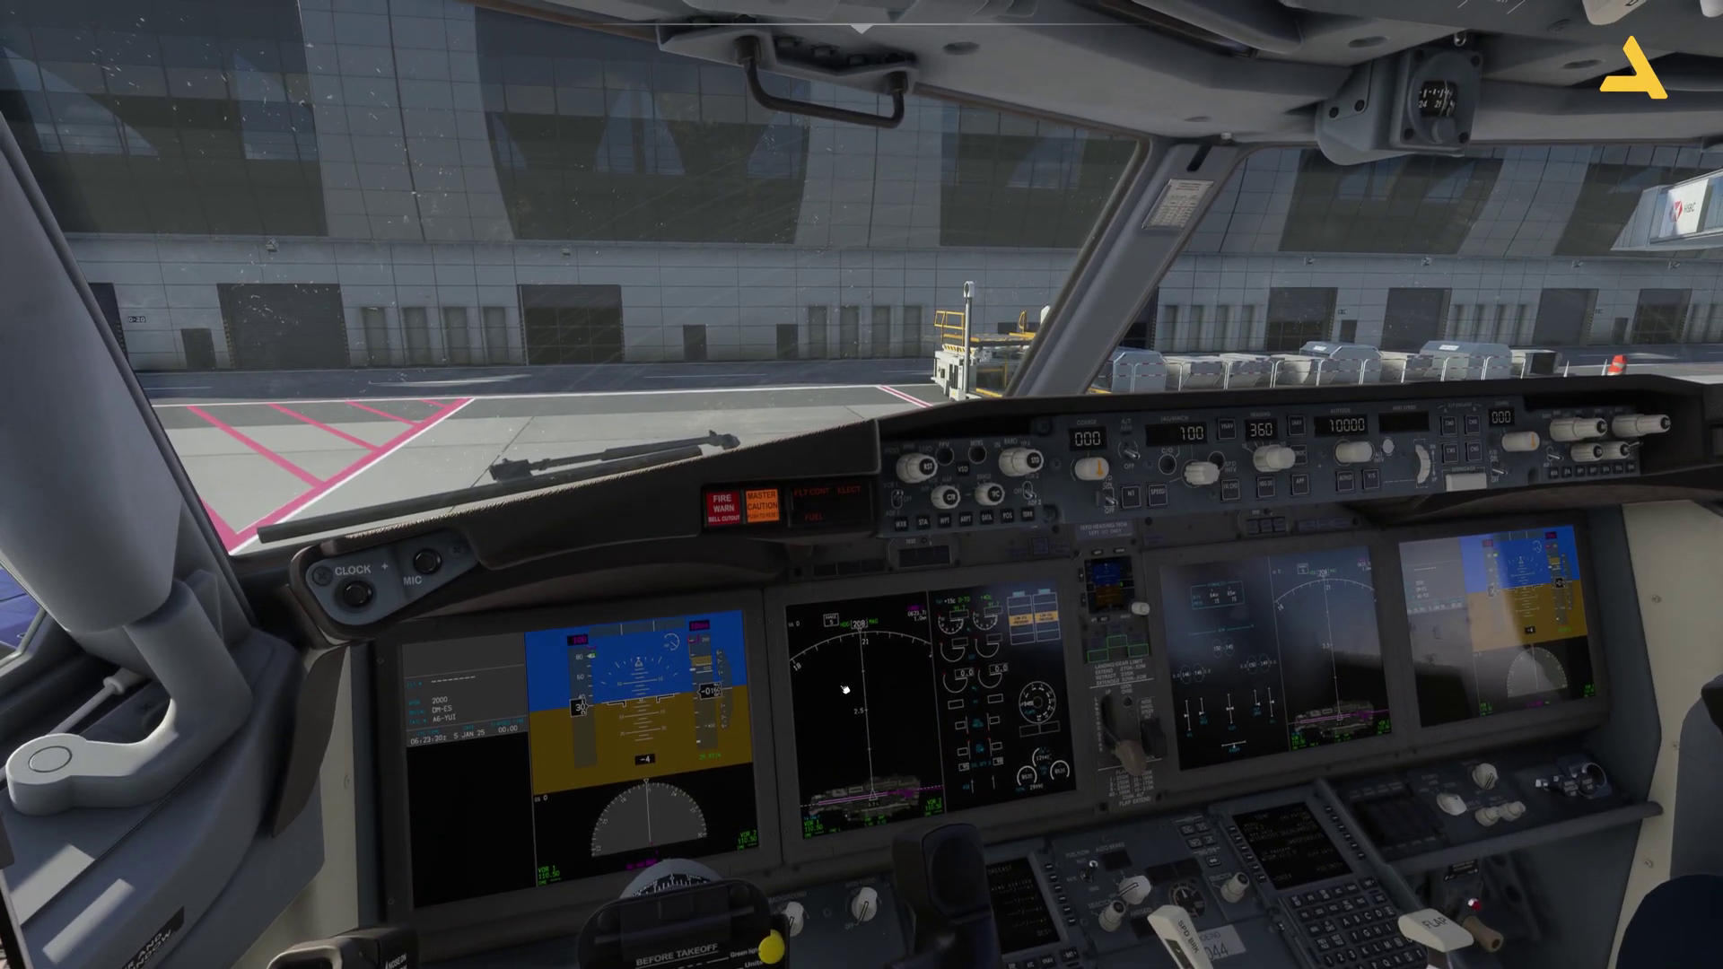
pyautogui.hotkey('ctrl', 'alt', '3')
pyautogui.hotkey('ctrl', 'alt', '4')
pyautogui.hotkey('ctrl', 'alt', '5')
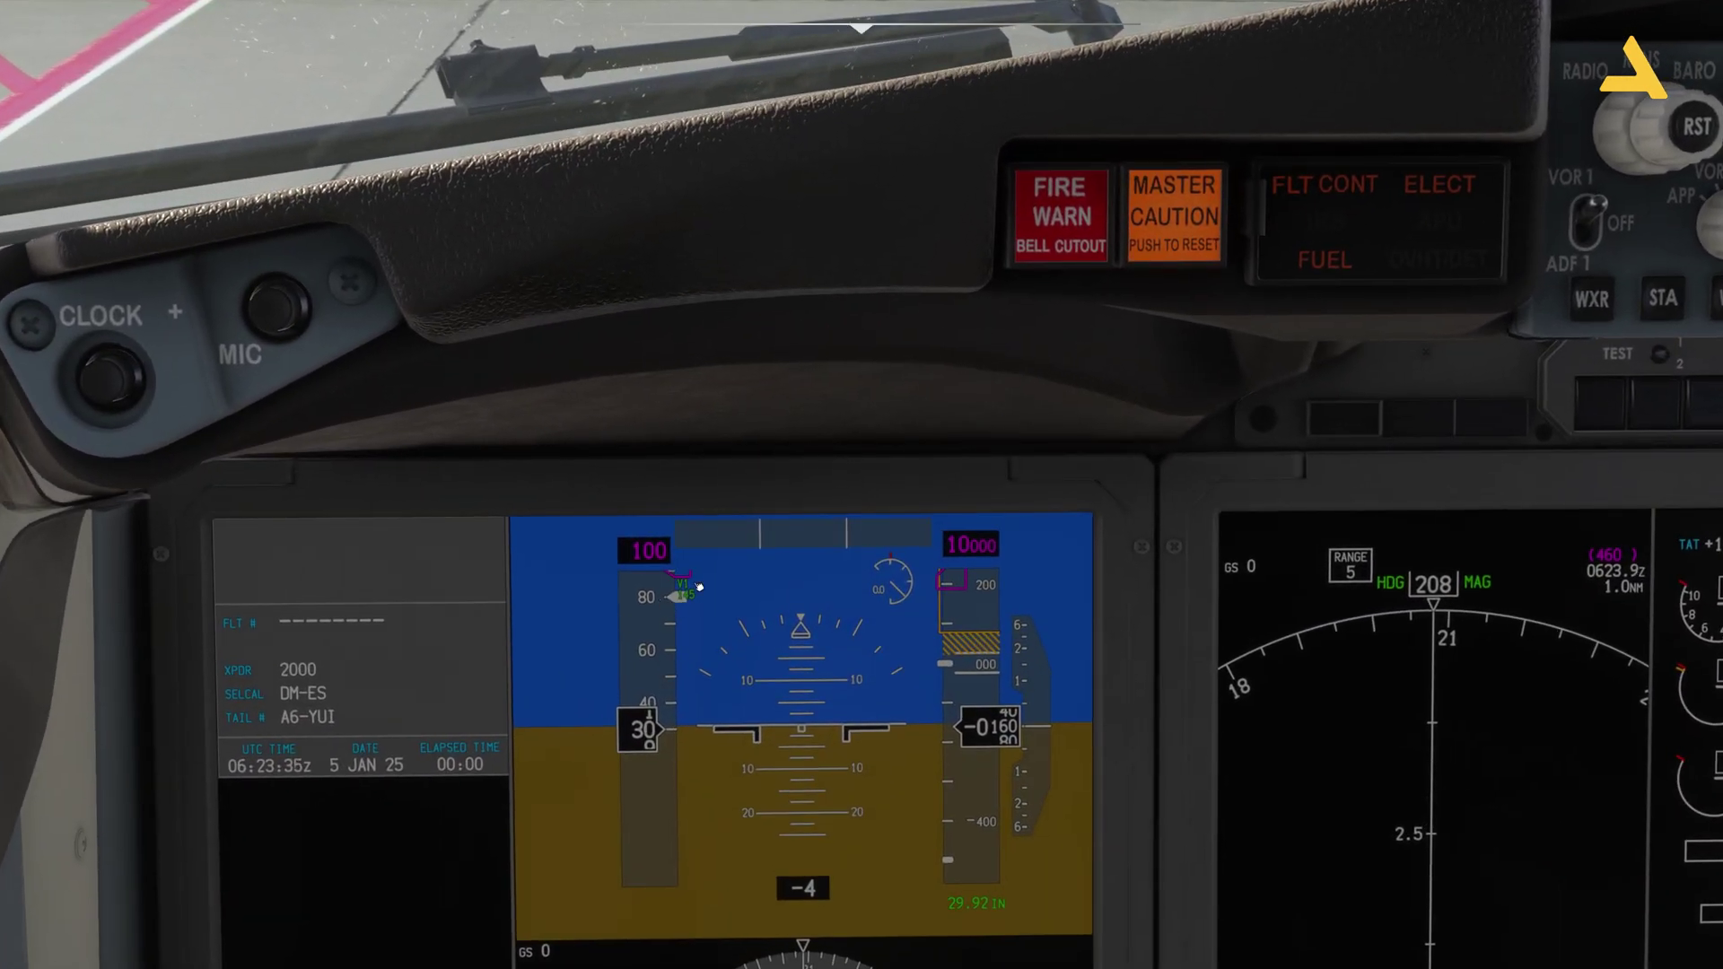
pyautogui.hotkey('ctrl', 'space')
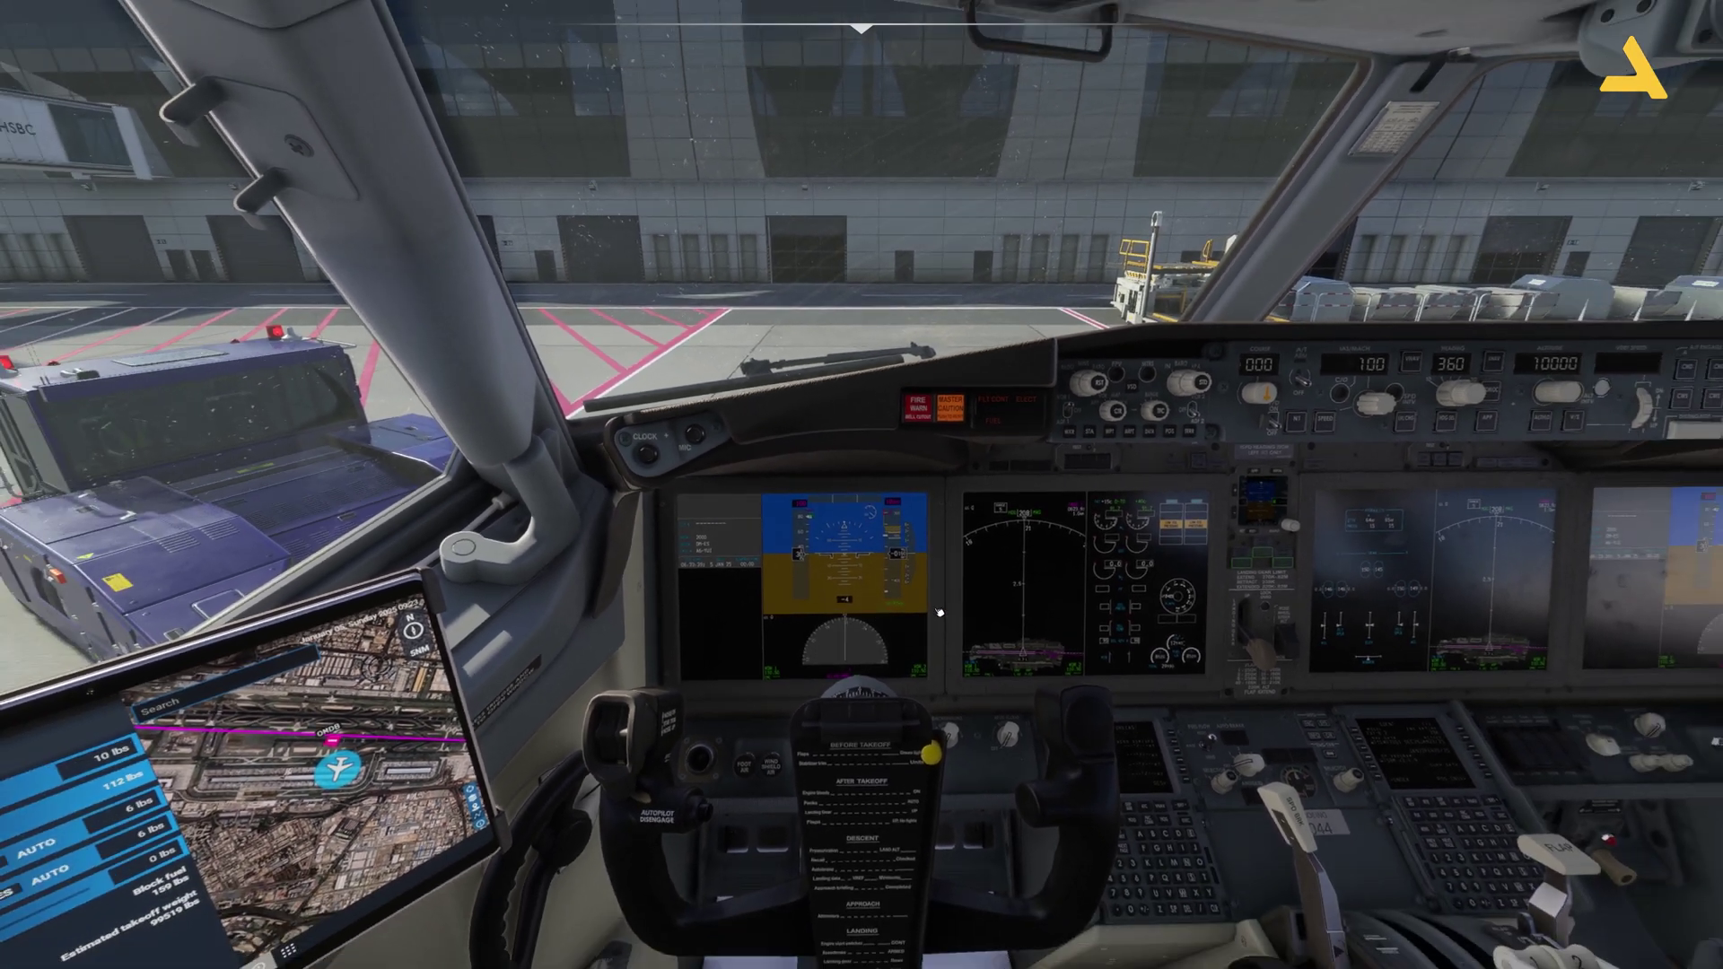